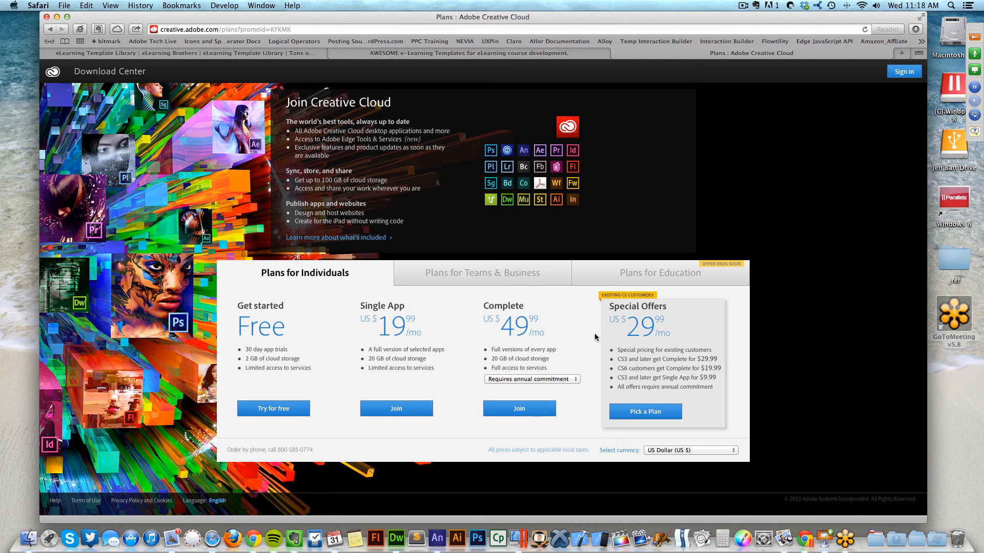
# Check the Creative Cloud single-app plan for Adobe Edge Animate, and close the plans page.
pyautogui.click(378, 414)
pyautogui.scroll(-3, 367, 401)
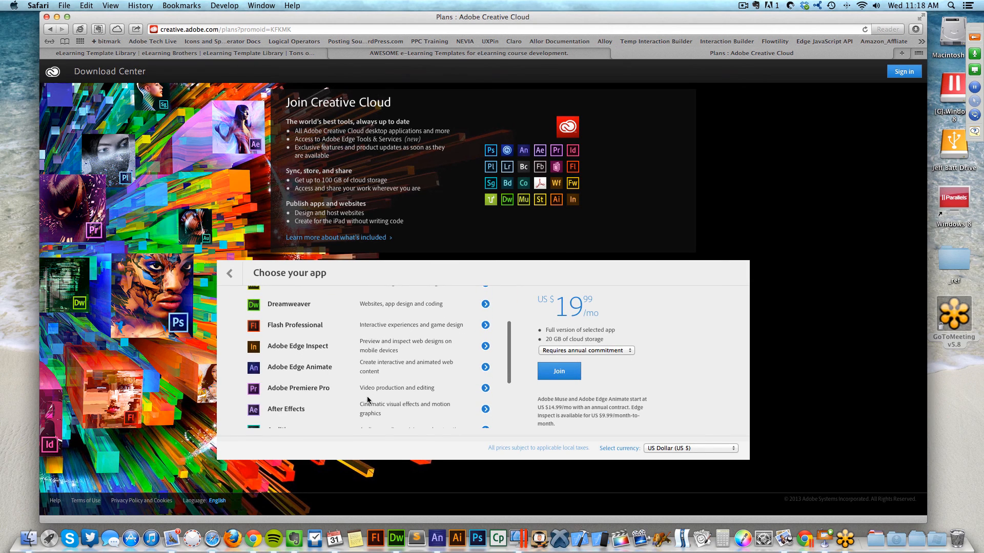
pyautogui.click(409, 363)
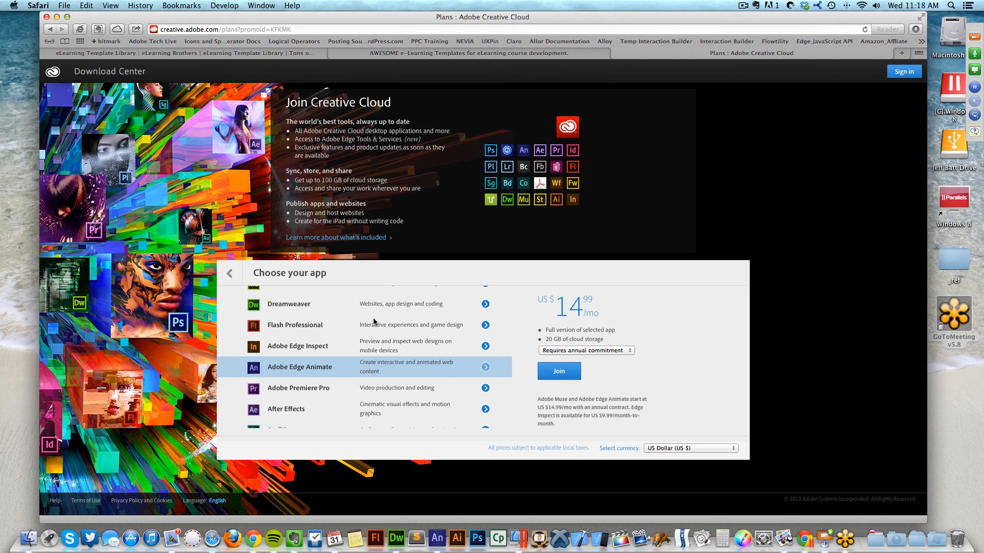
pyautogui.press('super+w')
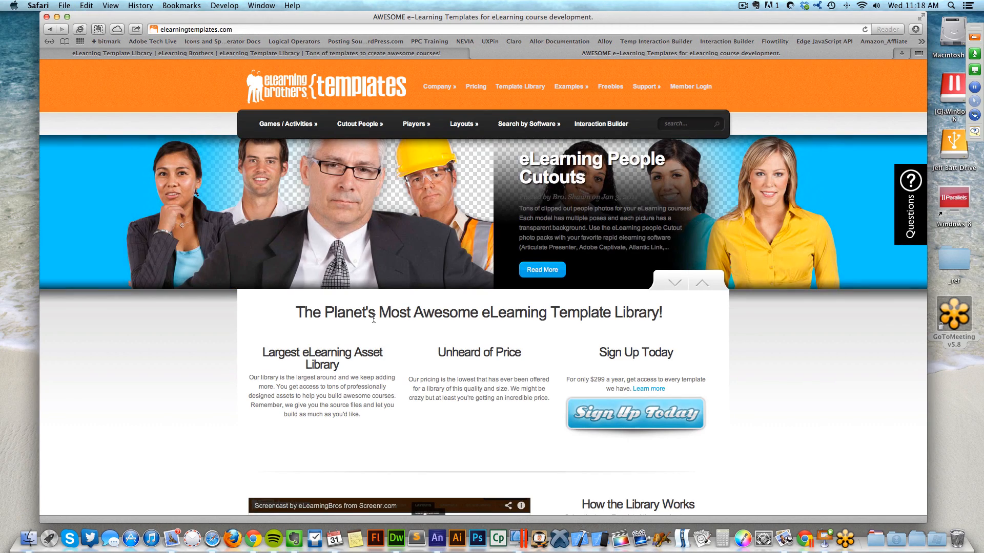
pyautogui.press('super+Tab')
pyautogui.click(188, 277)
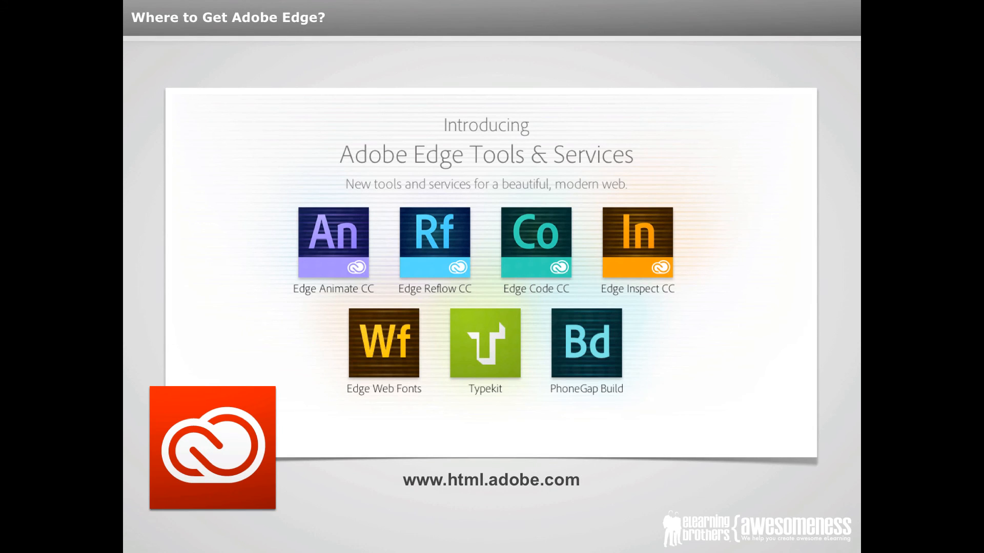
pyautogui.press('Right')
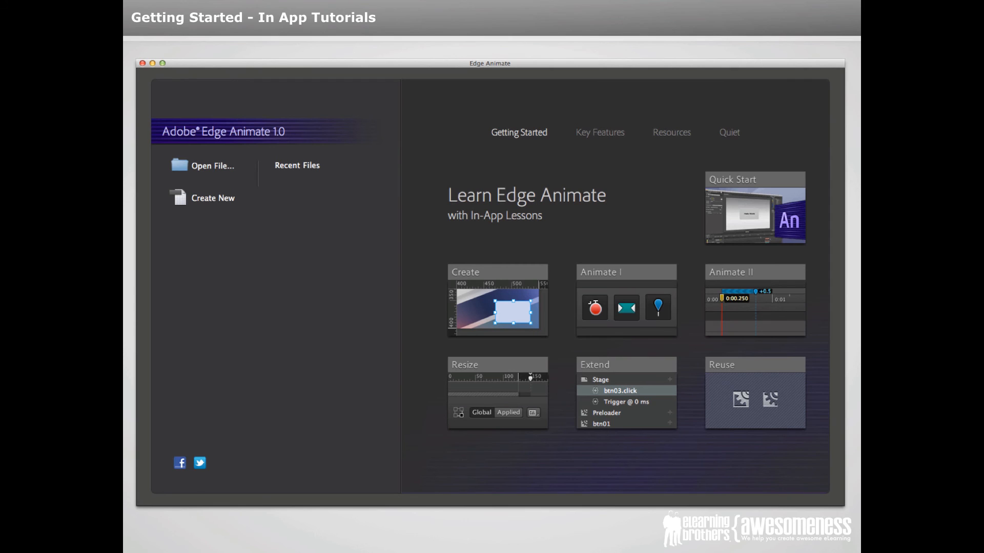
pyautogui.press('Right')
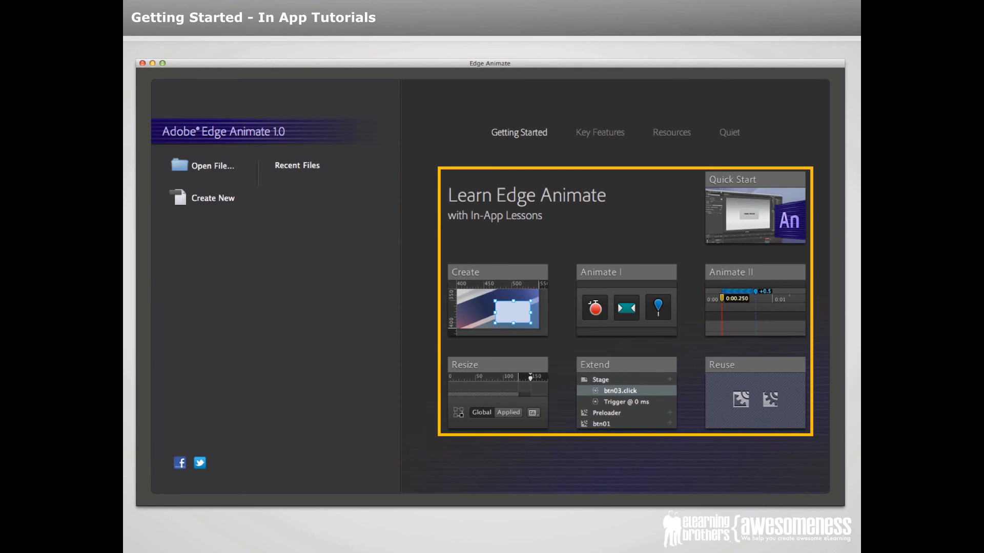
pyautogui.press('Right')
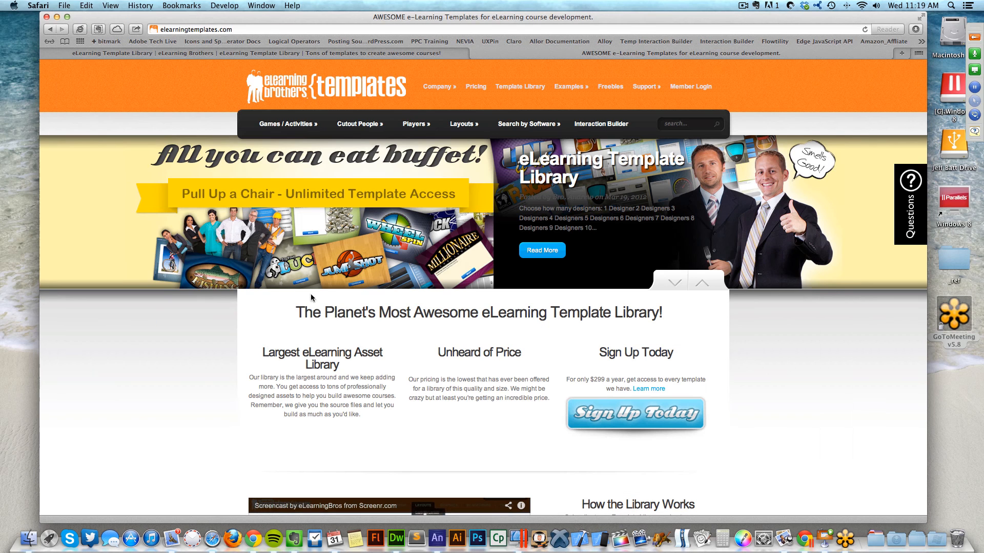
# Switch to Edge Animate, create a new composition and widen the Properties panel until all its stage settings fit.
pyautogui.click(438, 537)
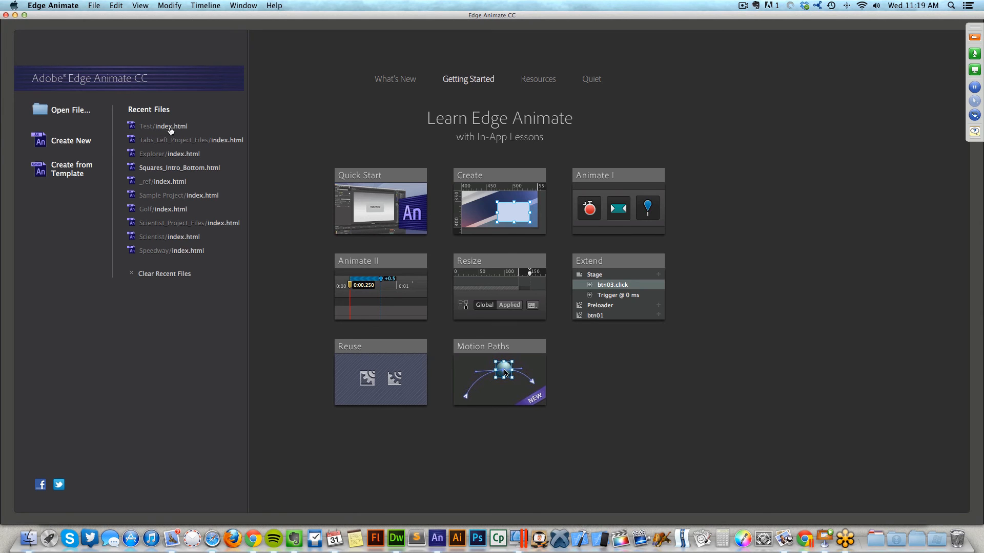
pyautogui.click(71, 141)
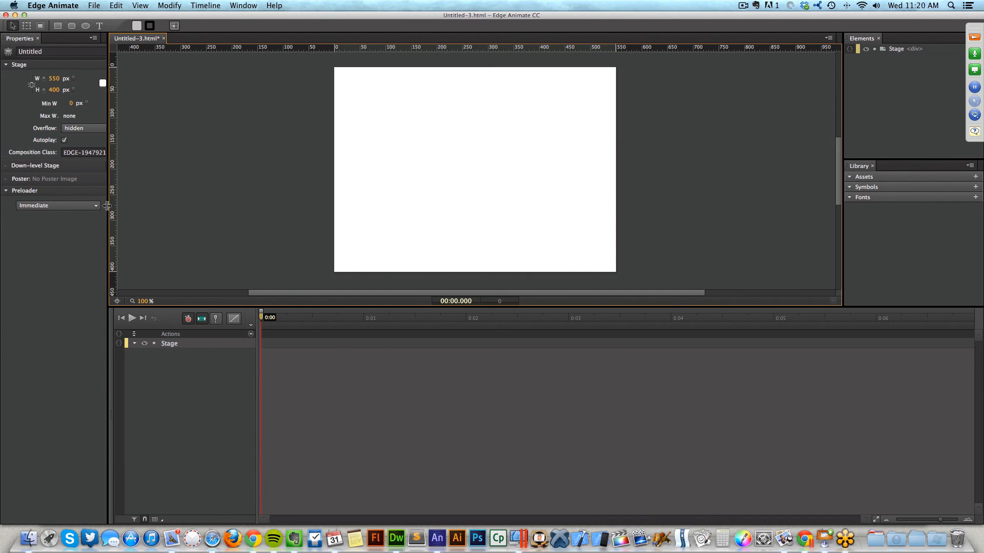
pyautogui.moveTo(108, 202); pyautogui.dragTo(152, 200)
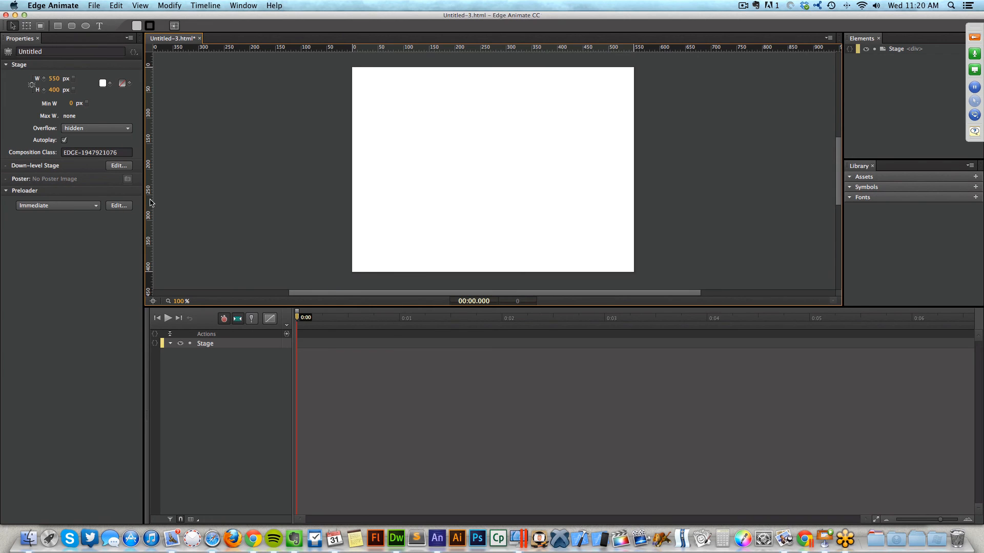
pyautogui.click(262, 187)
# Start saving the composition and create a new folder named Tabs on the Desktop for it.
pyautogui.press('super+s')
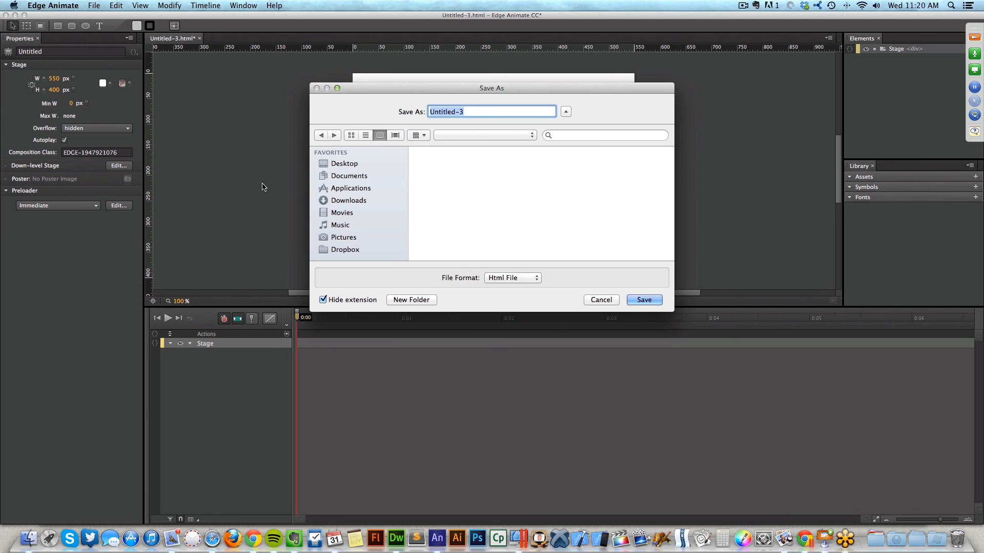
pyautogui.click(379, 165)
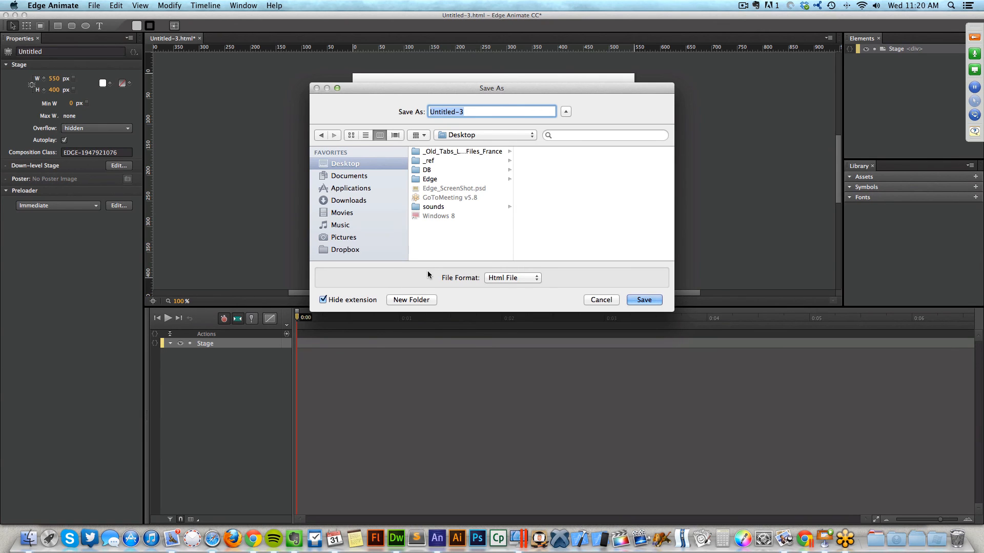
pyautogui.click(415, 301)
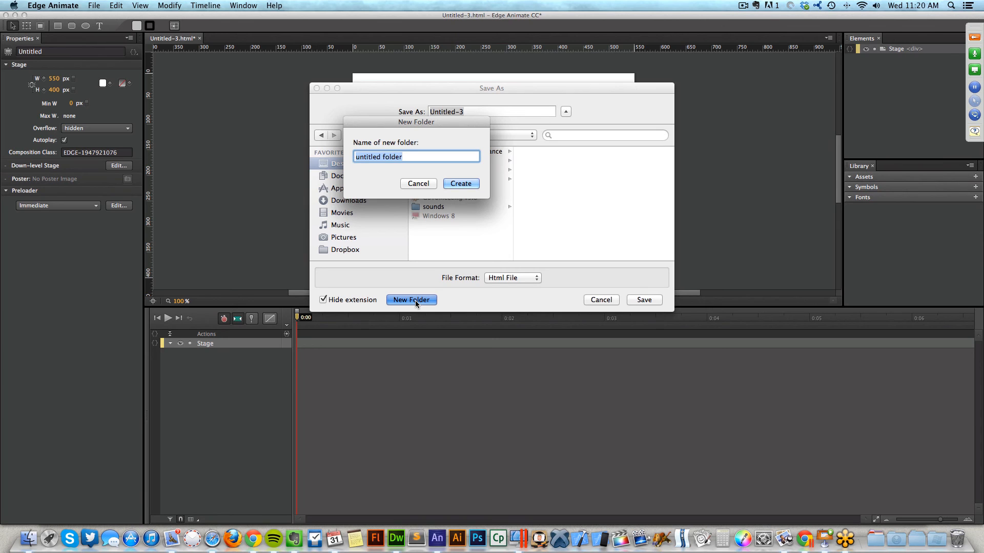
pyautogui.write('Tabs')
pyautogui.click(470, 186)
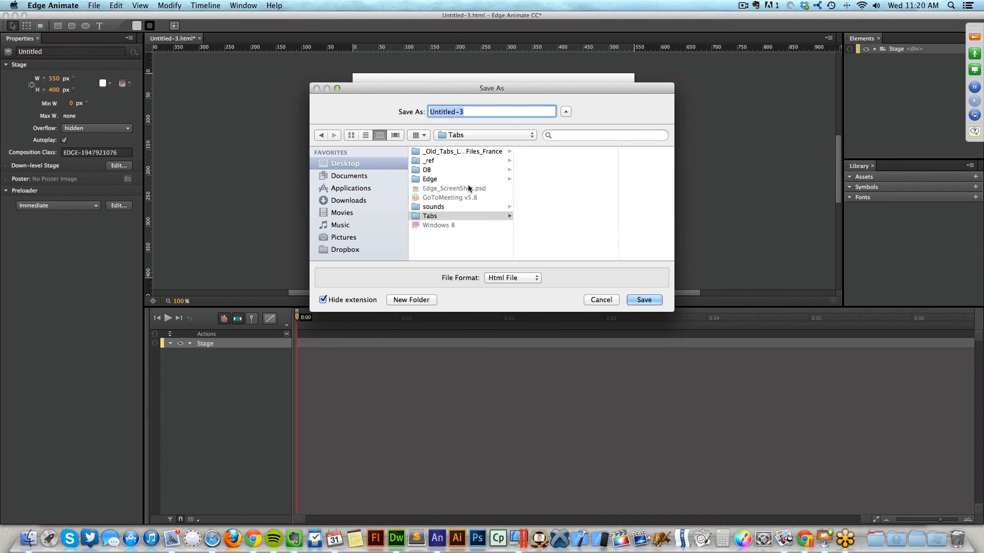
pyautogui.moveTo(470, 109); pyautogui.dragTo(417, 108)
pyautogui.write('index')
pyautogui.press('BackSpace')
pyautogui.press('BackSpace')
pyautogui.press('BackSpace')
pyautogui.press('BackSpace')
pyautogui.press('BackSpace')
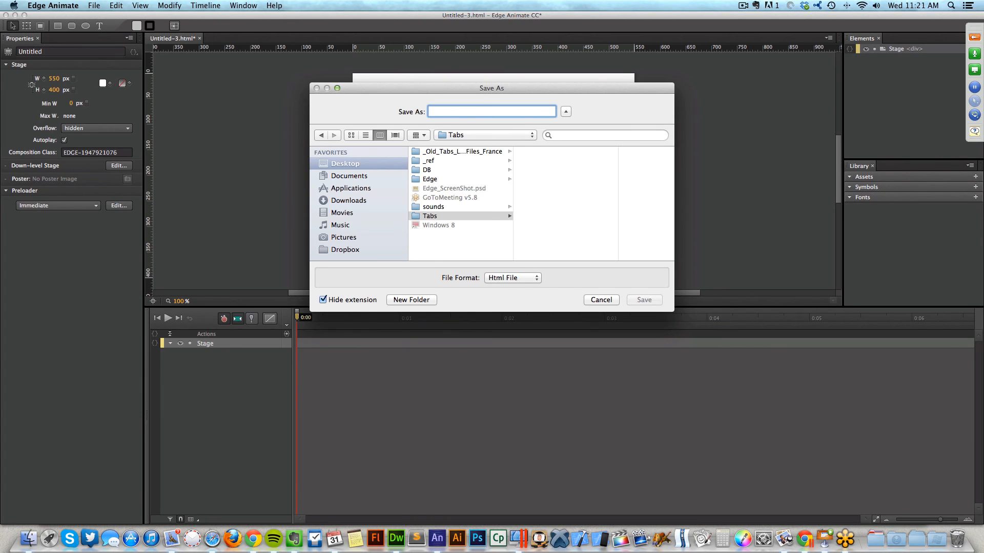
# Save the composition as Tabs in the new Tabs folder.
pyautogui.write('Tabs')
pyautogui.click(644, 300)
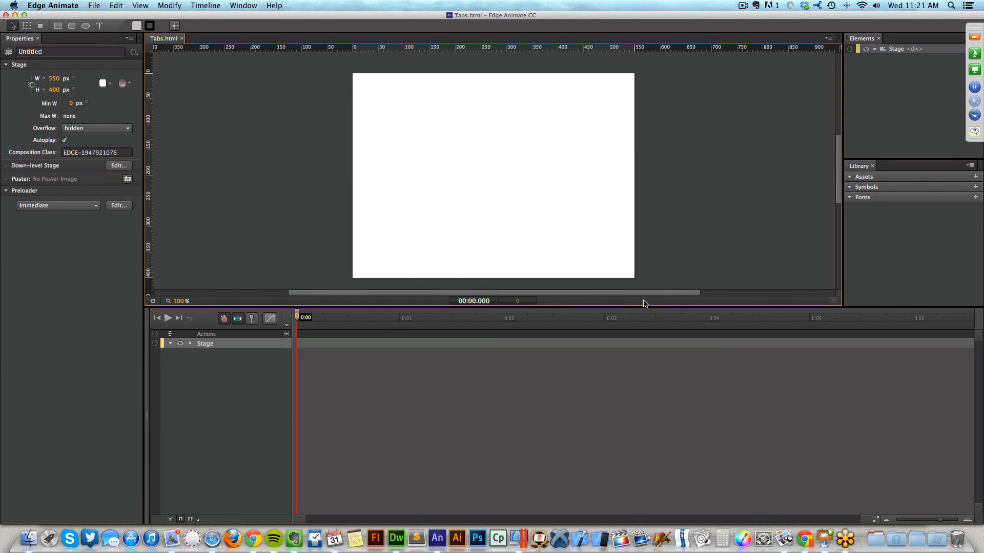
# Hide Edge Animate and open the Tabs folder on the desktop to examine the Tabs.an and Tabs.html files.
pyautogui.press('super+h')
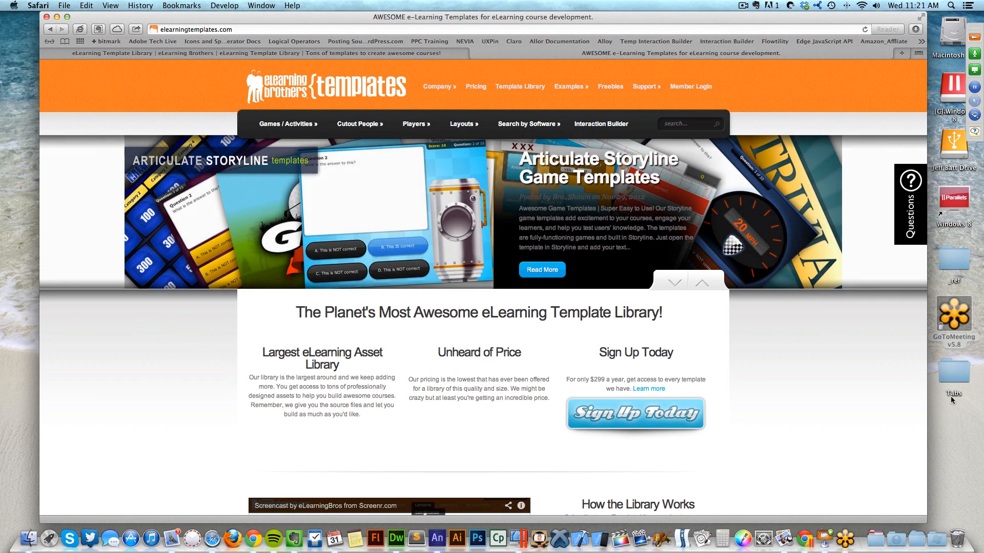
pyautogui.click(954, 370)
pyautogui.doubleClick(954, 370)
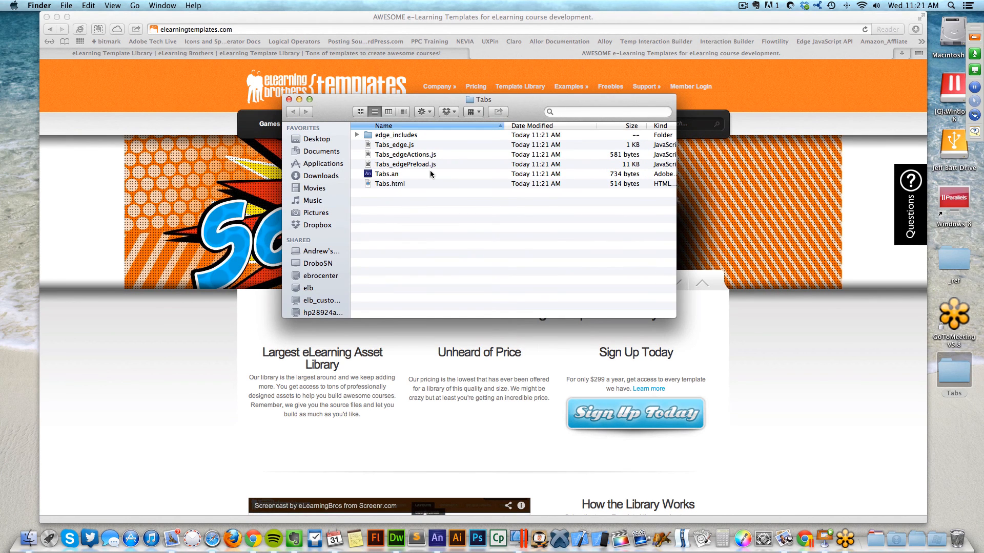
pyautogui.click(385, 177)
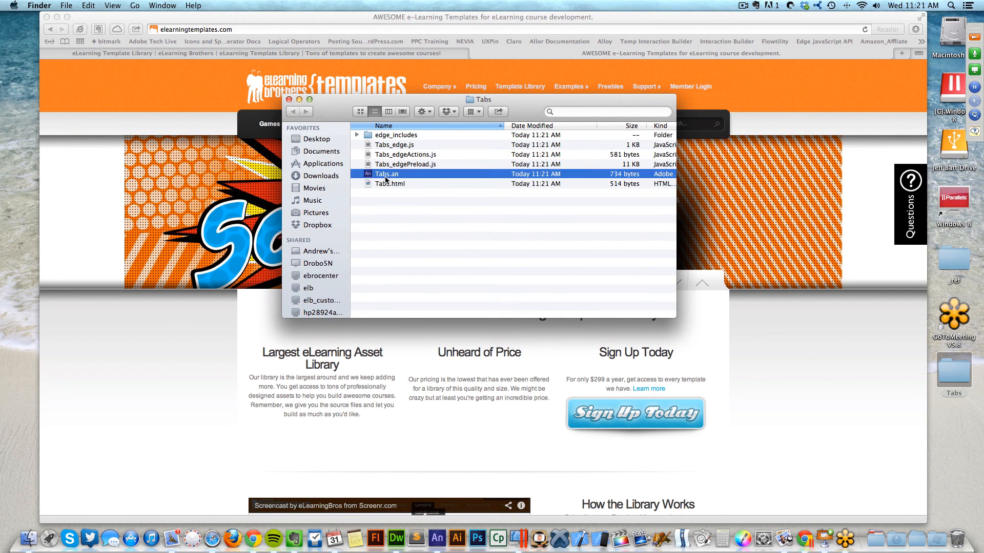
pyautogui.click(392, 184)
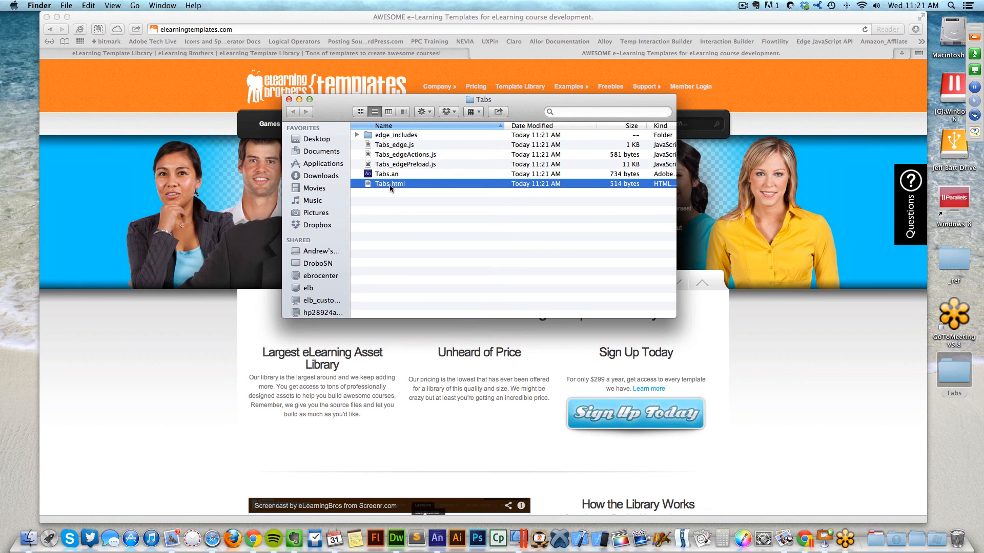
# Show the Tabs folder in Cover Flow view, and enlarge the window and its preview area.
pyautogui.click(403, 112)
pyautogui.moveTo(671, 326); pyautogui.dragTo(715, 454)
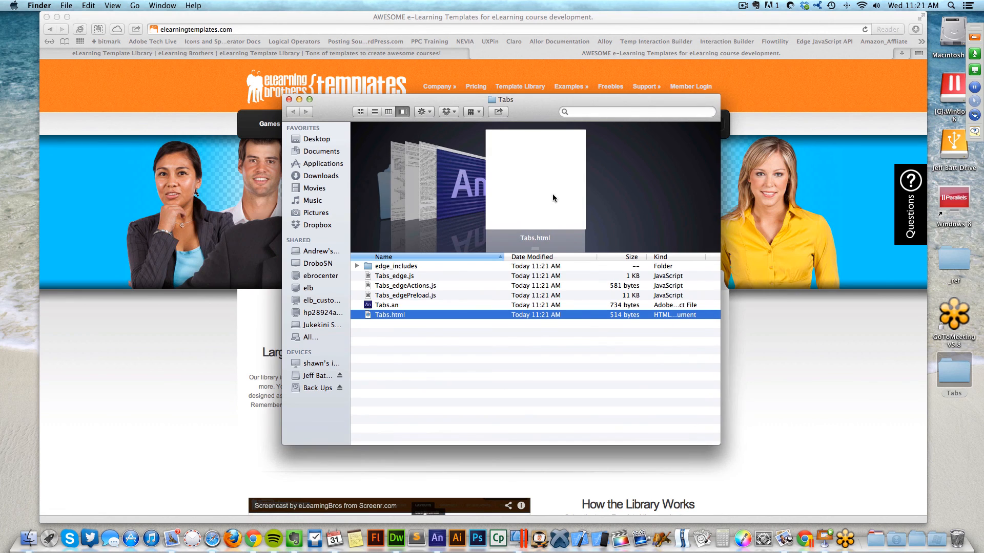
pyautogui.moveTo(524, 102); pyautogui.dragTo(507, 102)
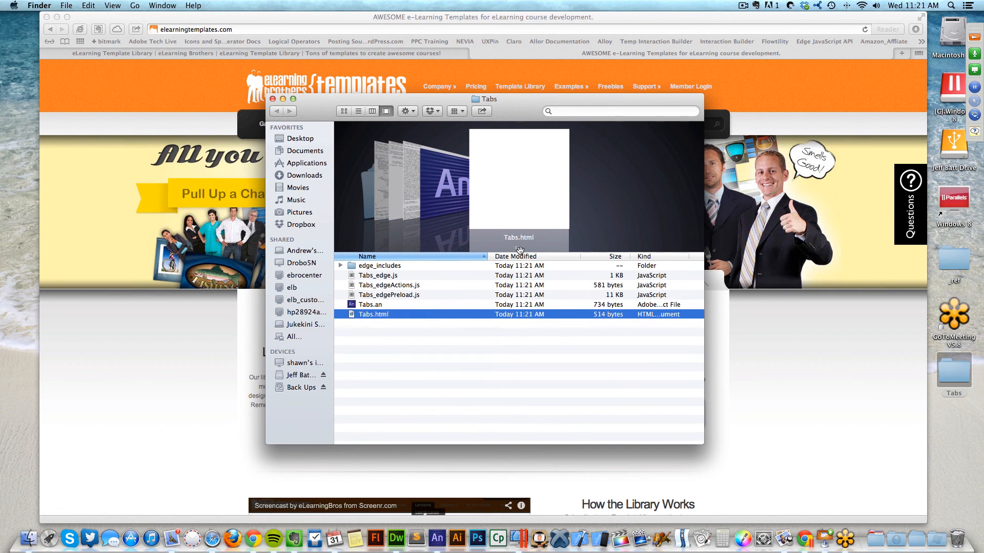
pyautogui.moveTo(519, 249); pyautogui.dragTo(520, 280)
# Preview the saved project's contents, including Tabs.an, the JavaScript files, the edge_includes folder and Tabs.html.
pyautogui.click(367, 336)
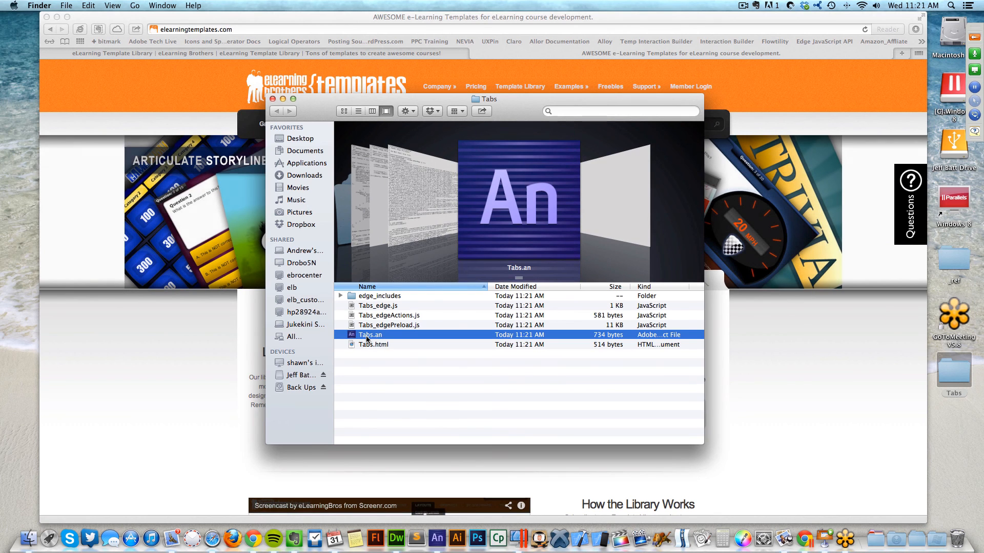
pyautogui.click(378, 328)
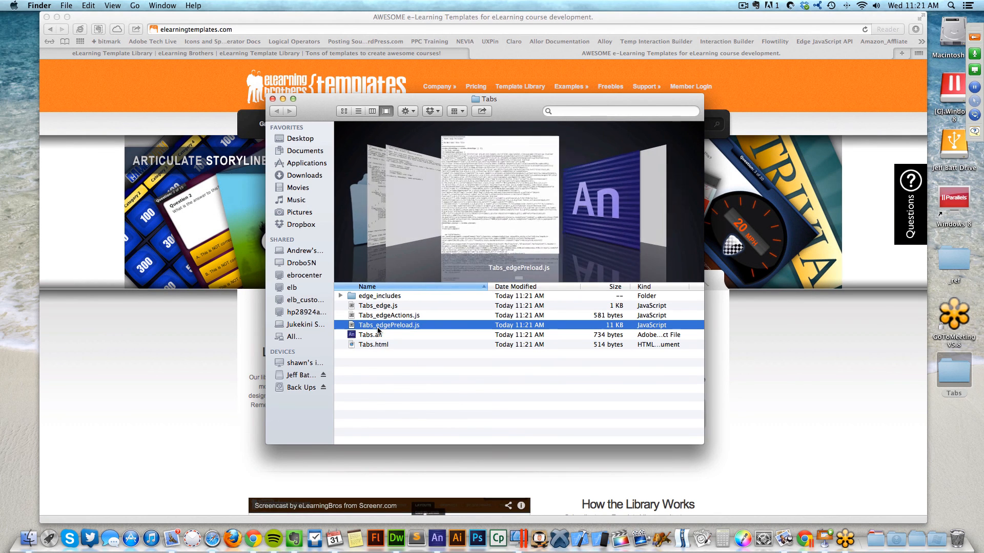
pyautogui.click(408, 315)
pyautogui.click(409, 297)
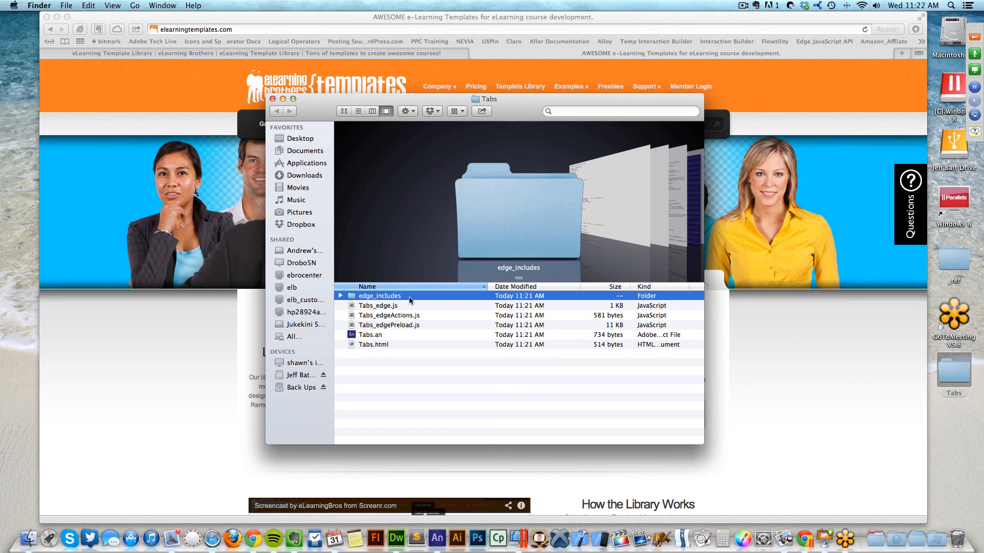
pyautogui.click(390, 345)
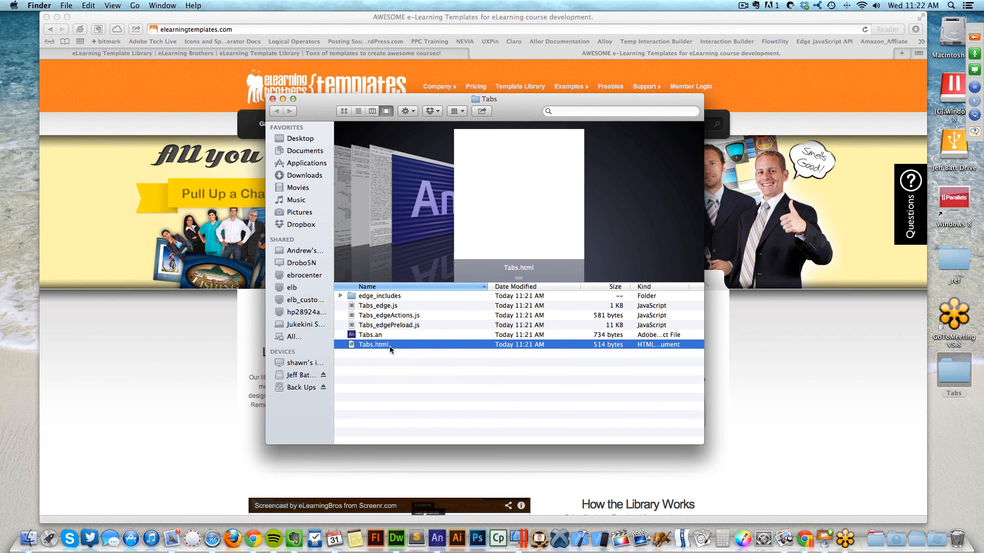
pyautogui.click(391, 336)
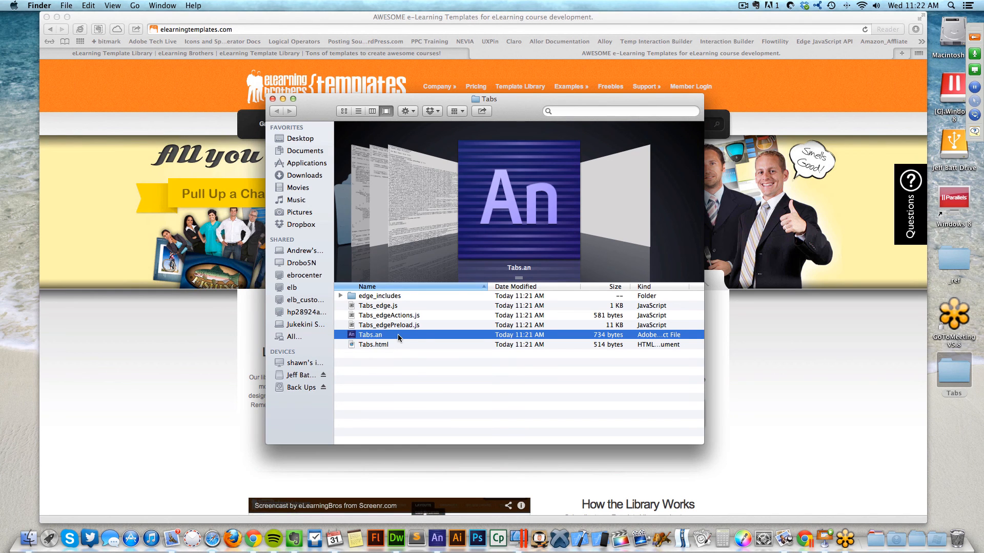
# Switch to Safari and open the Tabs Right template from the library's Edge Animate Interactions to view its download options.
pyautogui.click(741, 382)
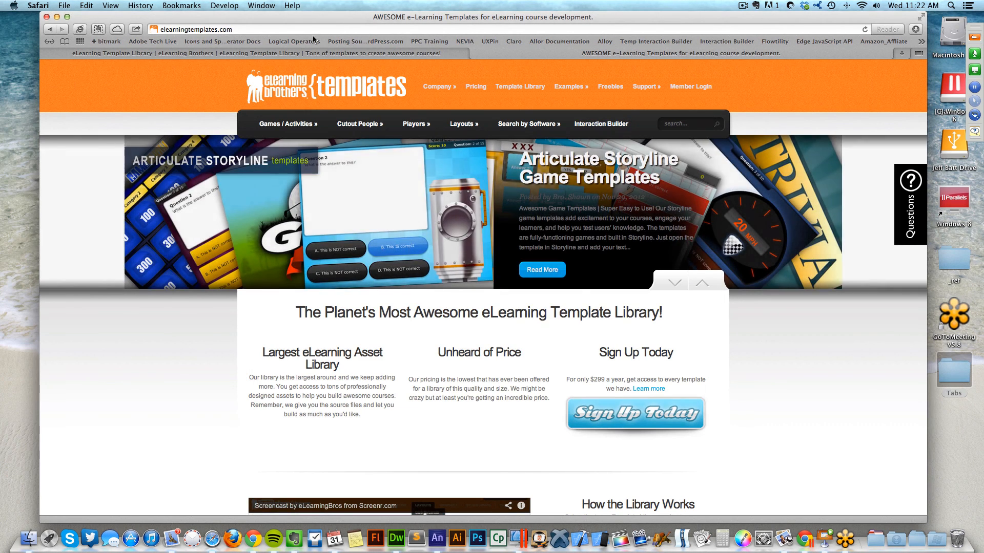
pyautogui.click(313, 53)
pyautogui.moveTo(225, 90)
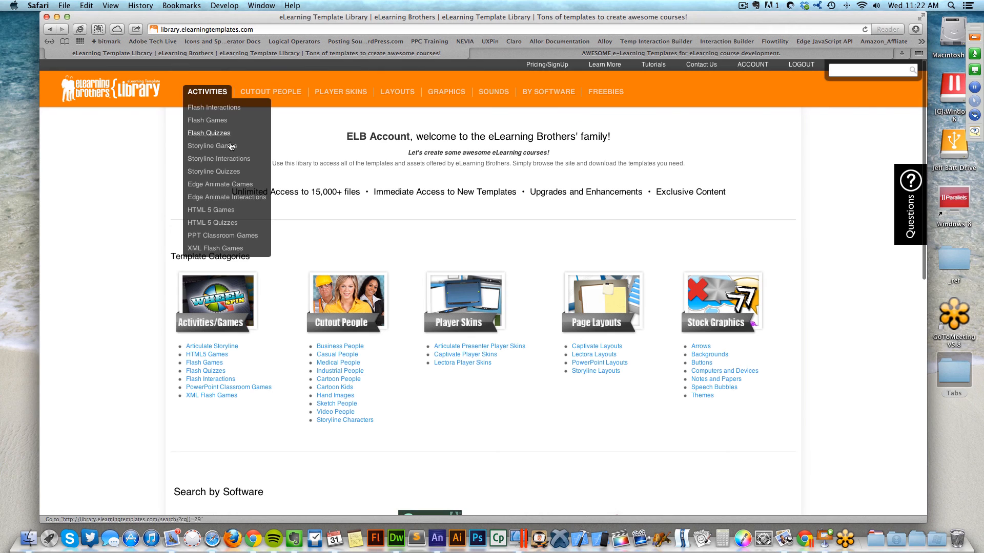
pyautogui.click(236, 199)
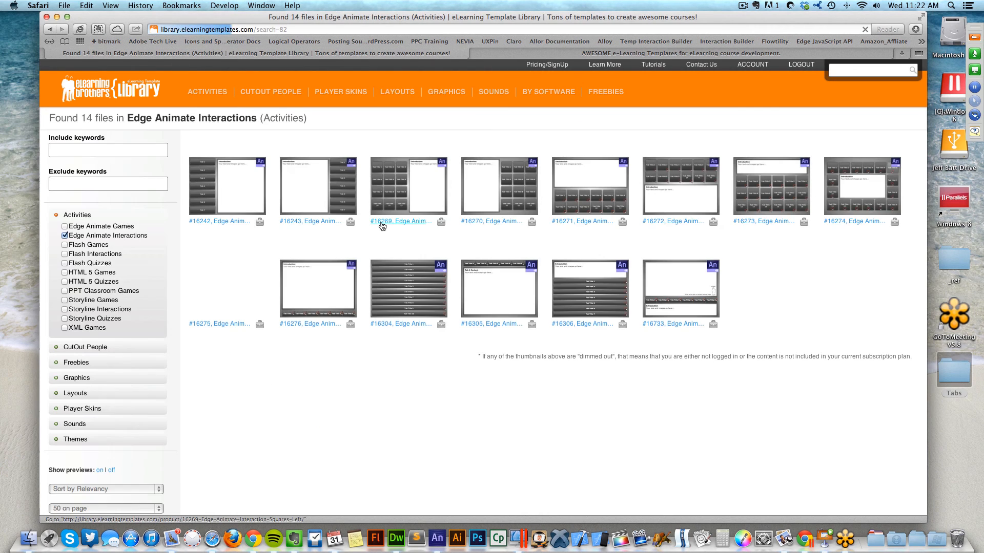
pyautogui.click(315, 182)
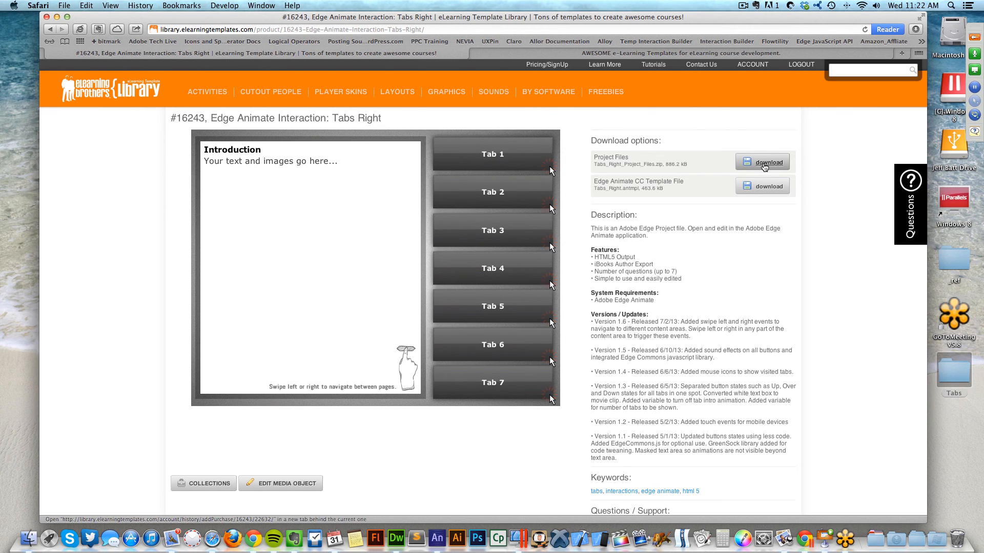
# Return to Edge Animate, shrink the timeline to give the stage more height, and make the Properties panel active.
pyautogui.press('super+Tab')
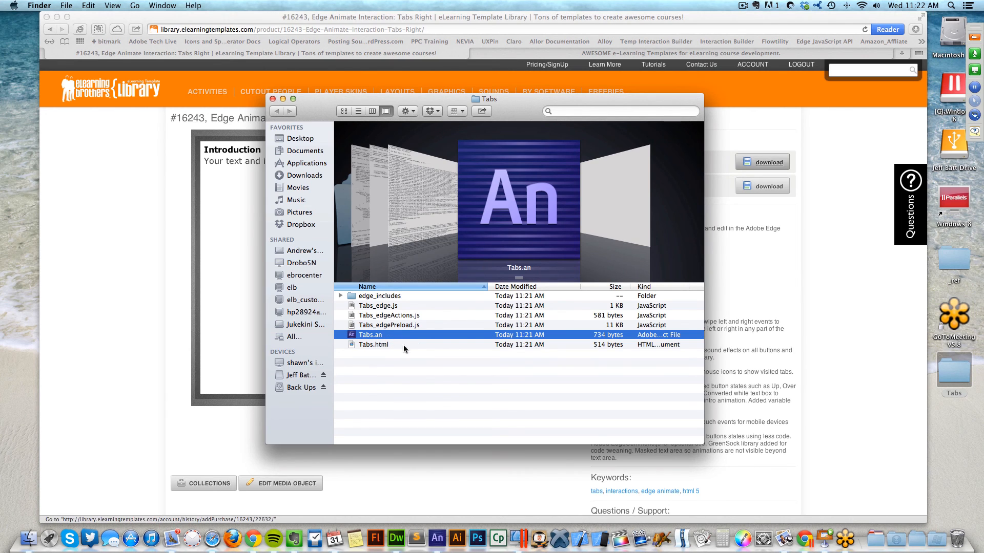
pyautogui.press('super+Tab')
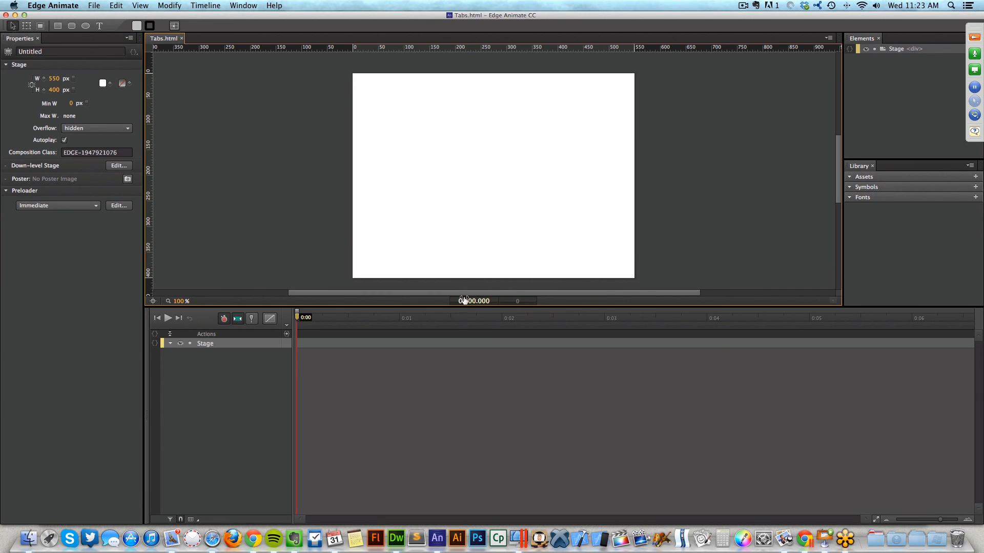
pyautogui.moveTo(438, 306); pyautogui.dragTo(442, 391)
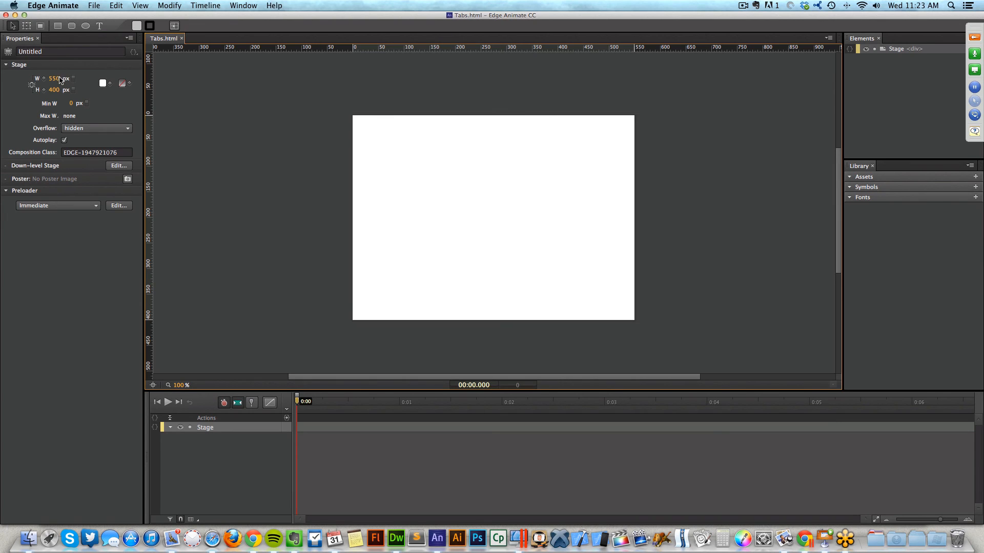
pyautogui.click(33, 41)
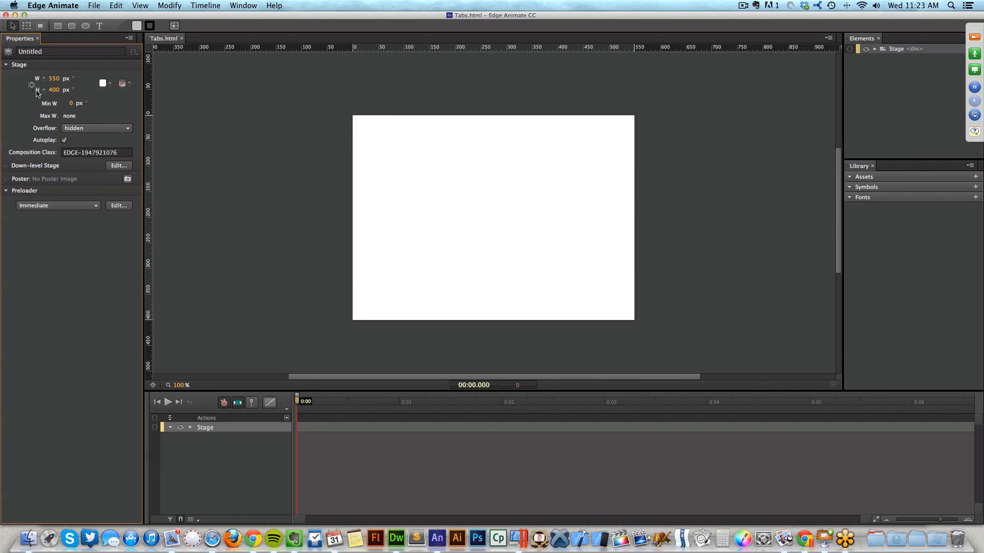
# Set the stage size to 720 px wide and 540 px high.
pyautogui.click(54, 78)
pyautogui.write('720')
pyautogui.press('Tab')
pyautogui.write('5')
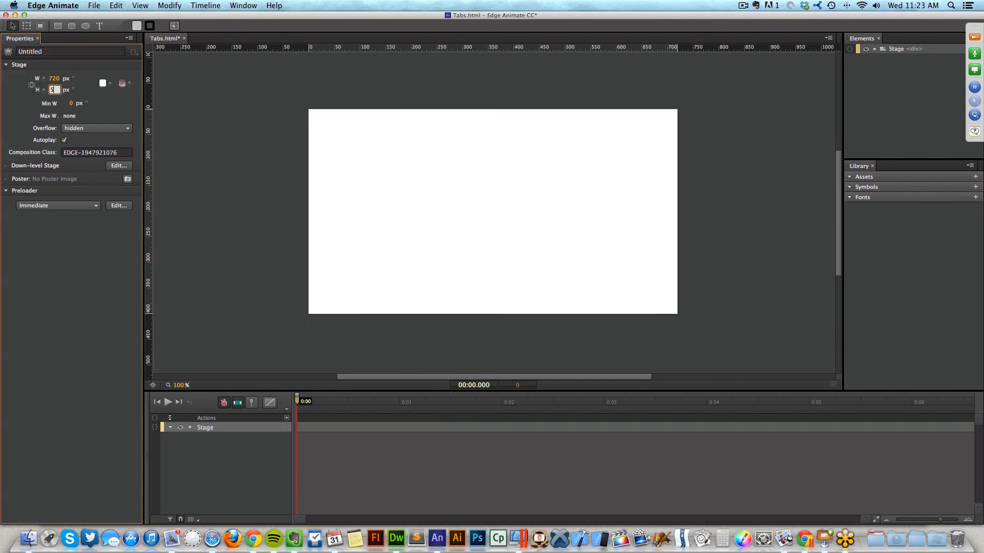
pyautogui.write('40')
pyautogui.press('Return')
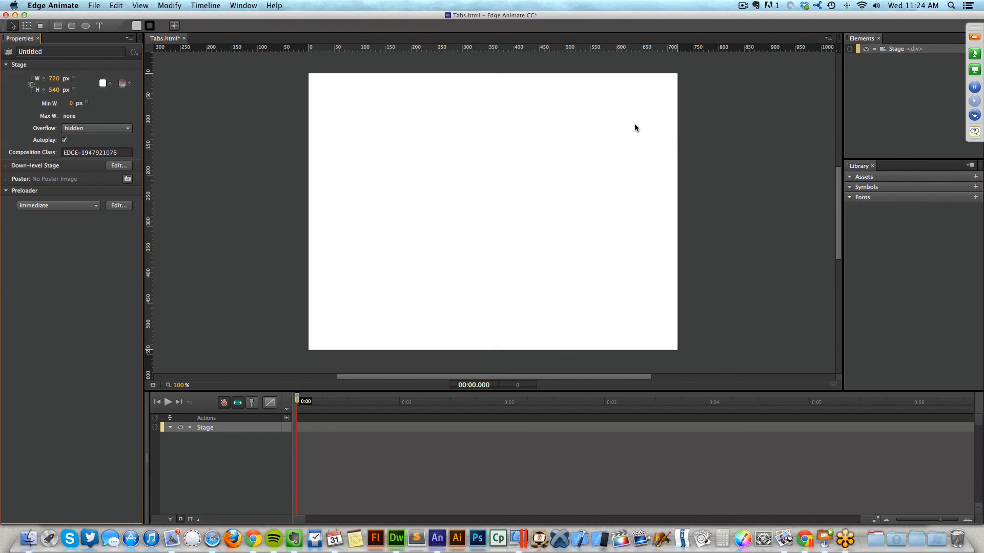
pyautogui.click(733, 100)
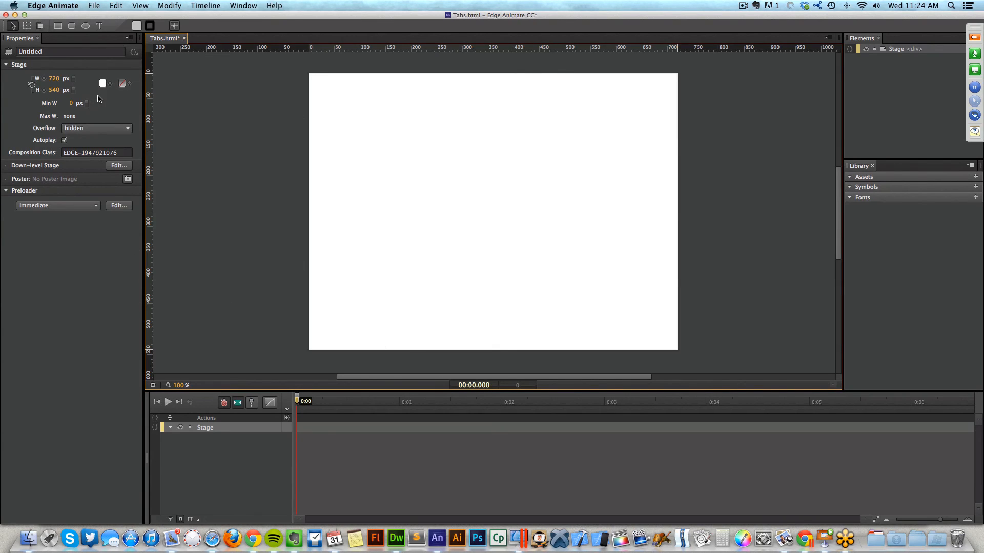
# Set the stage's background colour to light blue #9edee3 using the Hex colour model, keeping it fully opaque.
pyautogui.click(86, 67)
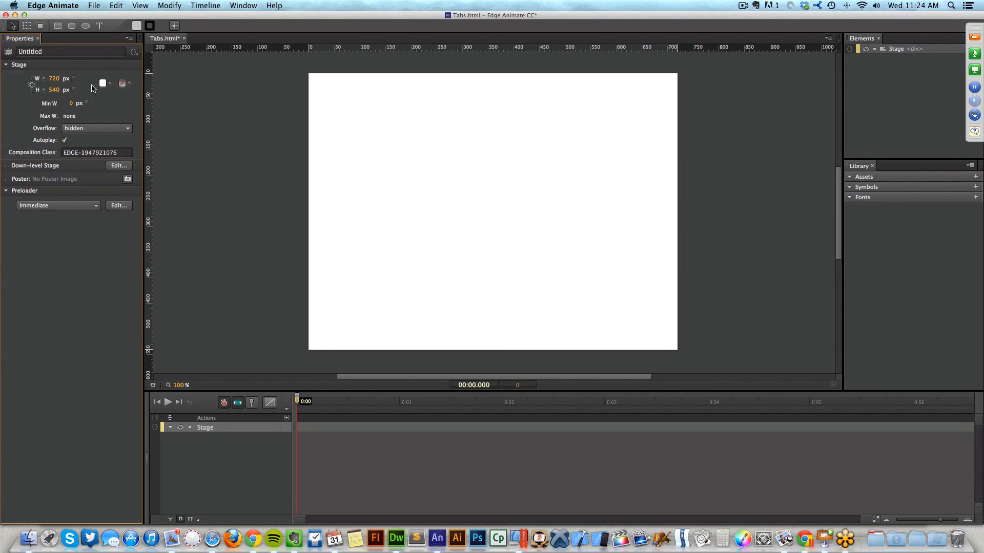
pyautogui.click(103, 84)
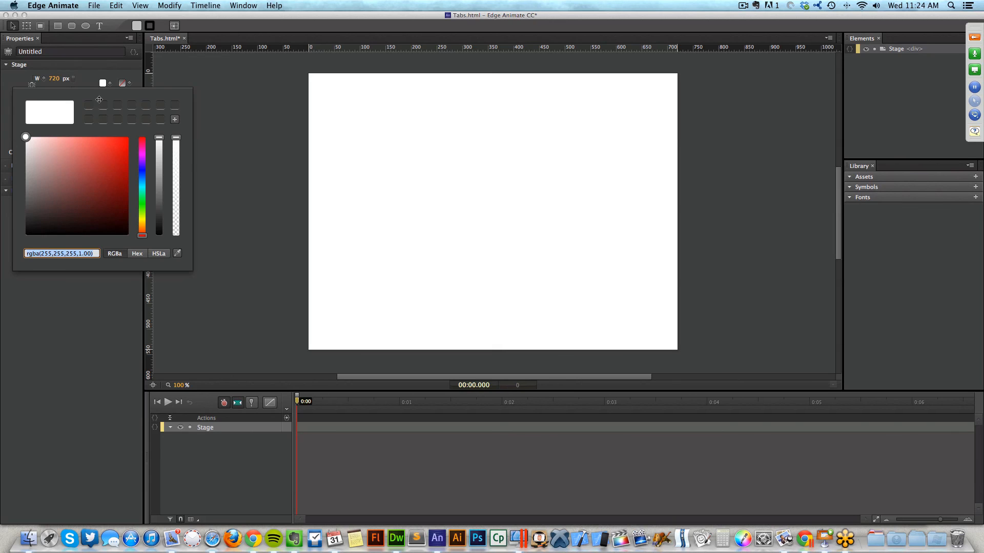
pyautogui.moveTo(142, 148); pyautogui.dragTo(142, 193)
pyautogui.moveTo(95, 157)
pyautogui.mouseDown()
pyautogui.moveTo(43, 142)
pyautogui.moveTo(52, 146)
pyautogui.mouseUp()
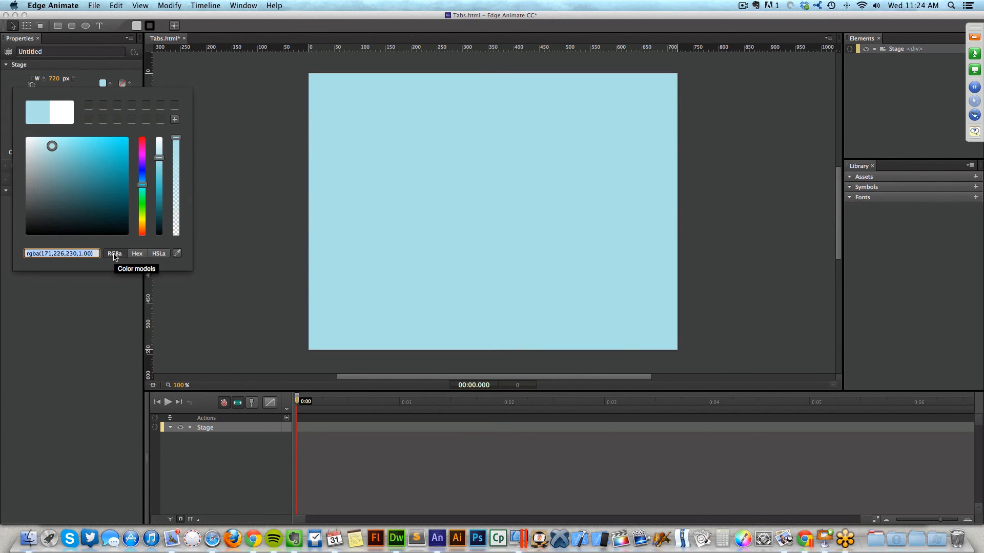
pyautogui.click(134, 254)
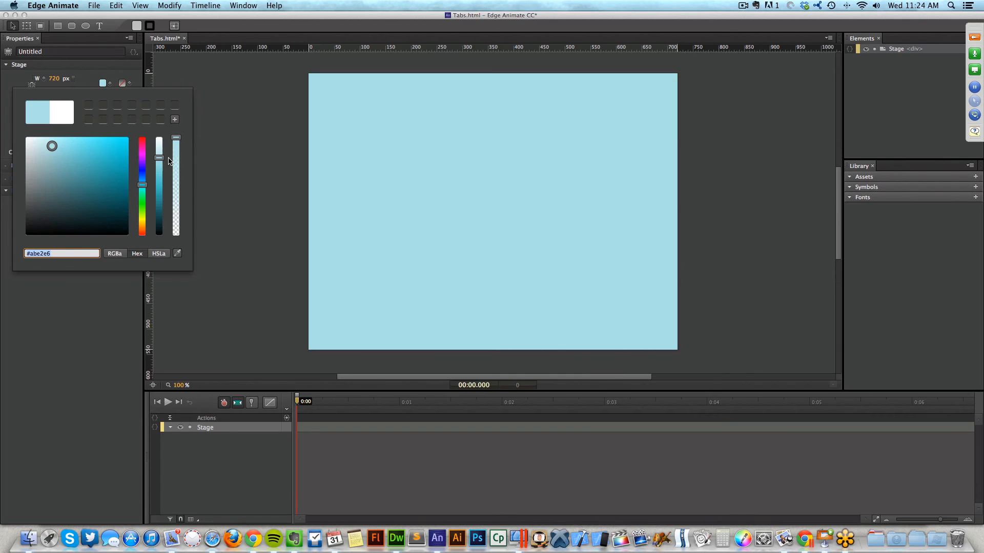
pyautogui.moveTo(161, 160)
pyautogui.mouseDown()
pyautogui.moveTo(165, 197)
pyautogui.moveTo(164, 159)
pyautogui.mouseUp()
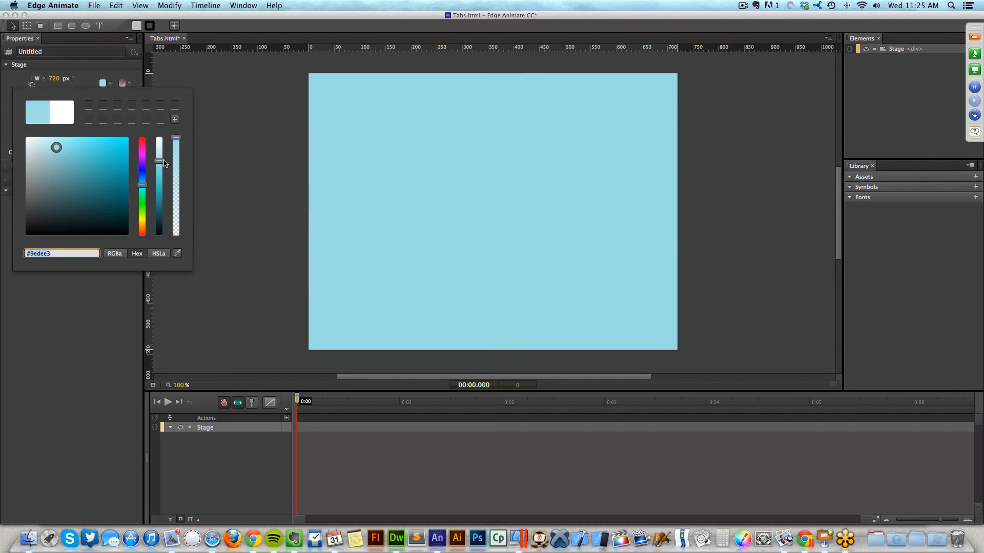
pyautogui.moveTo(179, 139)
pyautogui.mouseDown()
pyautogui.moveTo(185, 193)
pyautogui.moveTo(187, 135)
pyautogui.mouseUp()
pyautogui.moveTo(176, 138)
pyautogui.mouseDown()
pyautogui.moveTo(183, 244)
pyautogui.moveTo(179, 135)
pyautogui.mouseUp()
pyautogui.click(204, 83)
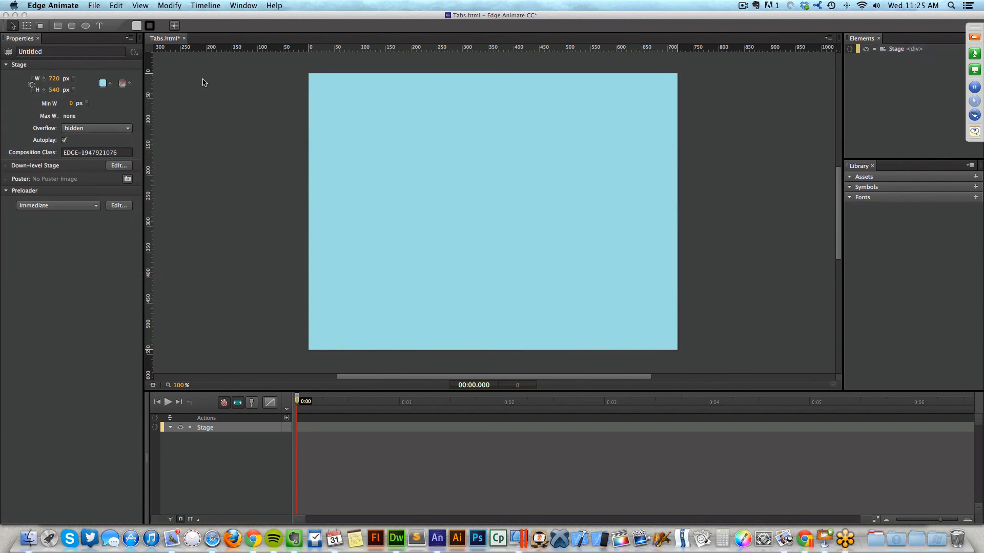
# Apply a linear gradient to the stage background, and change it to a radial one with the Ellipse farthest-corner shape.
pyautogui.click(122, 84)
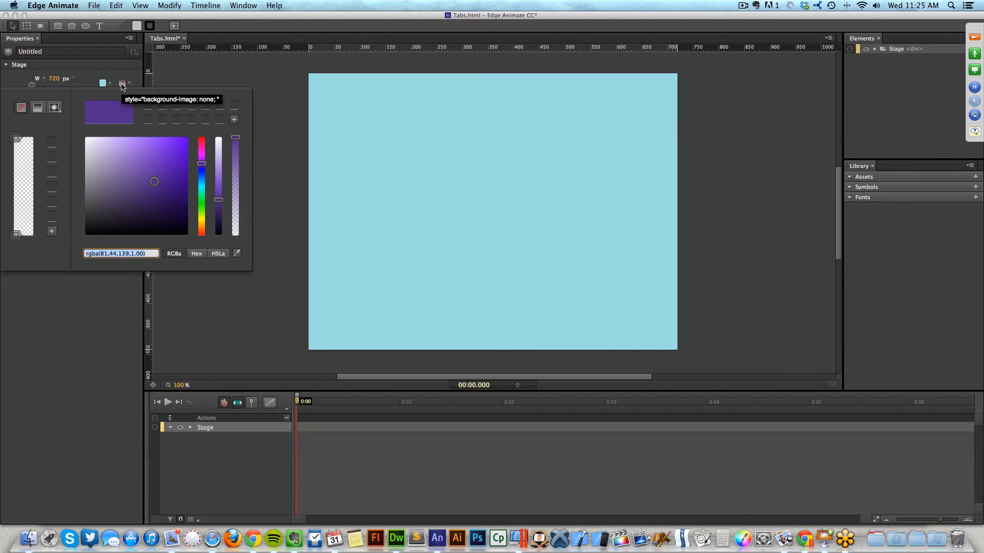
pyautogui.moveTo(35, 127); pyautogui.dragTo(187, 135)
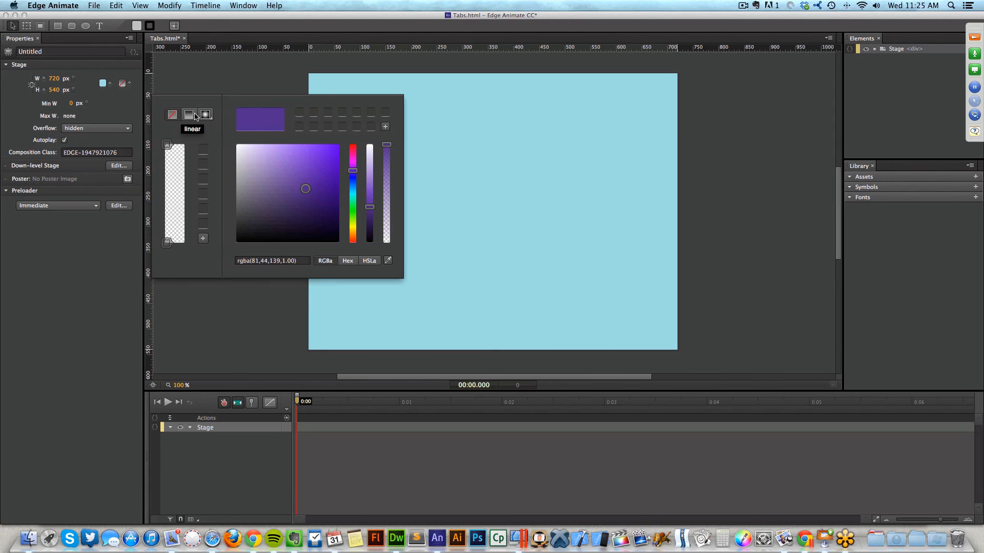
pyautogui.click(189, 116)
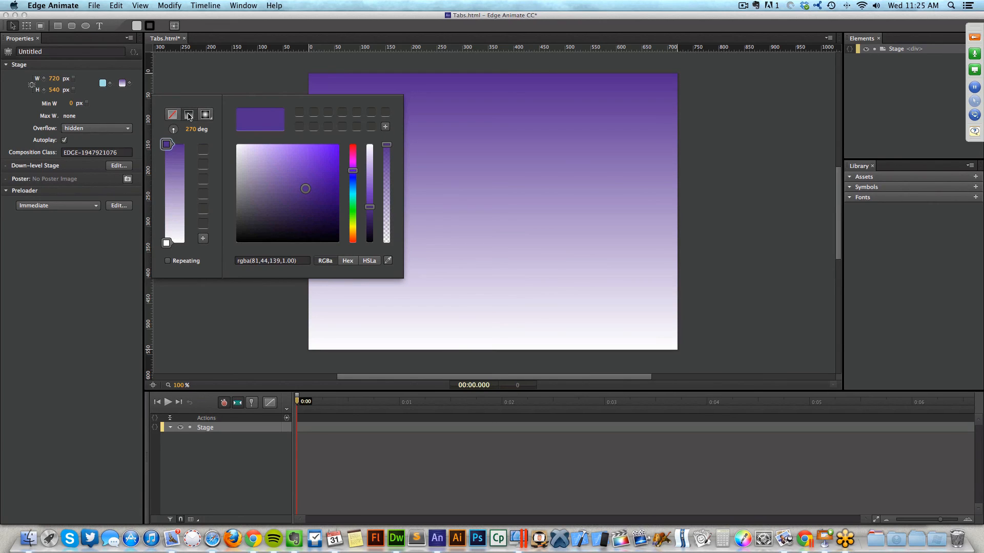
pyautogui.click(205, 115)
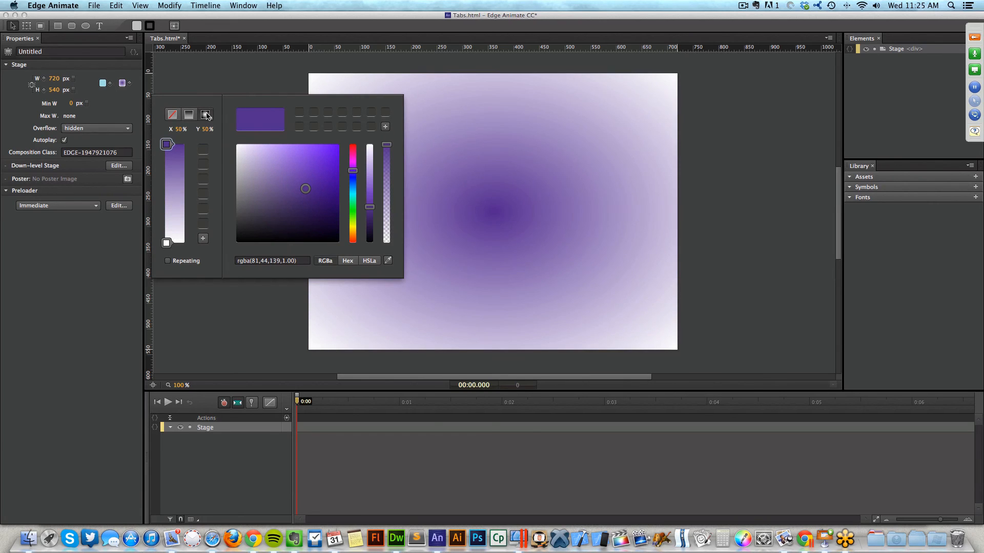
pyautogui.click(205, 115)
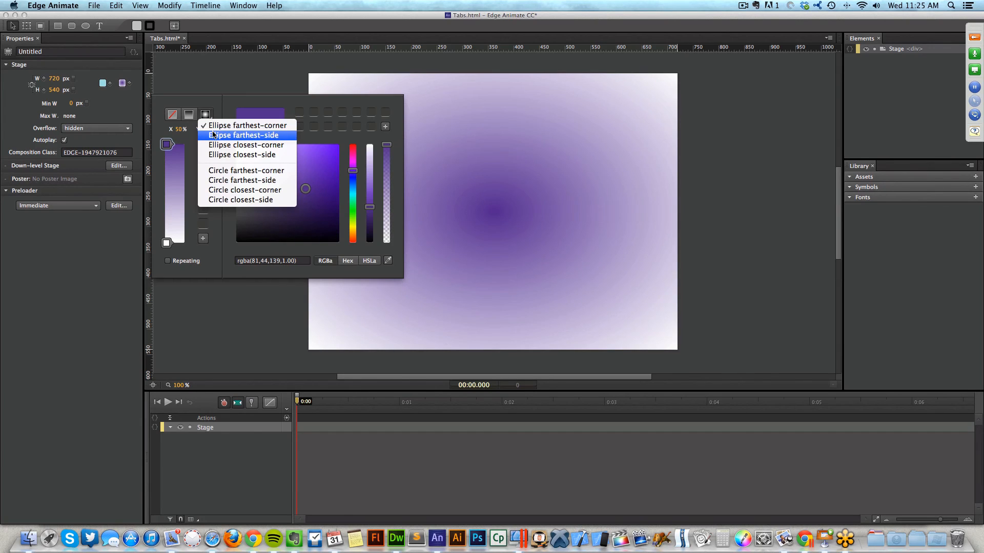
pyautogui.click(217, 98)
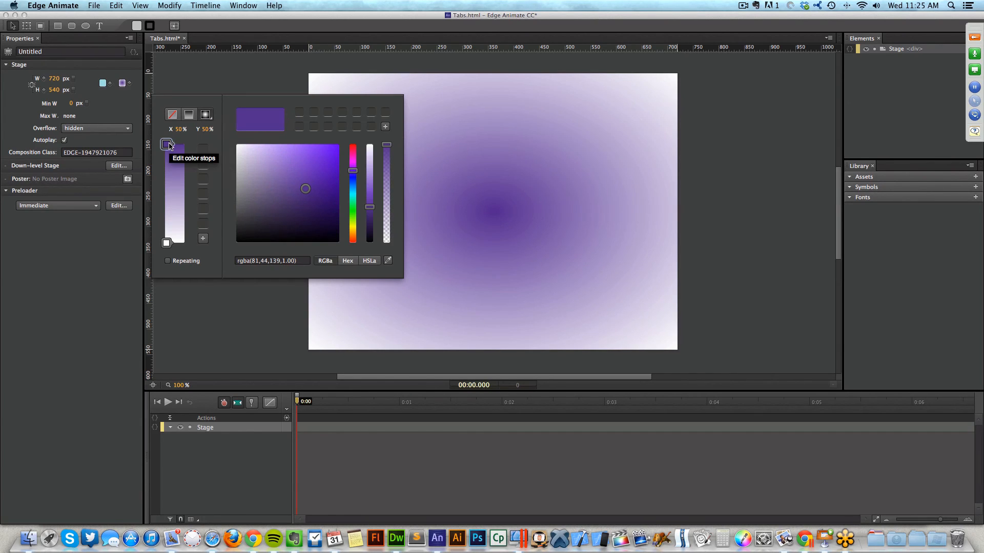
# Colour the radial gradient's first stop a lighter red and its end stop dark red, rgba(100,1,1,1.00).
pyautogui.click(166, 244)
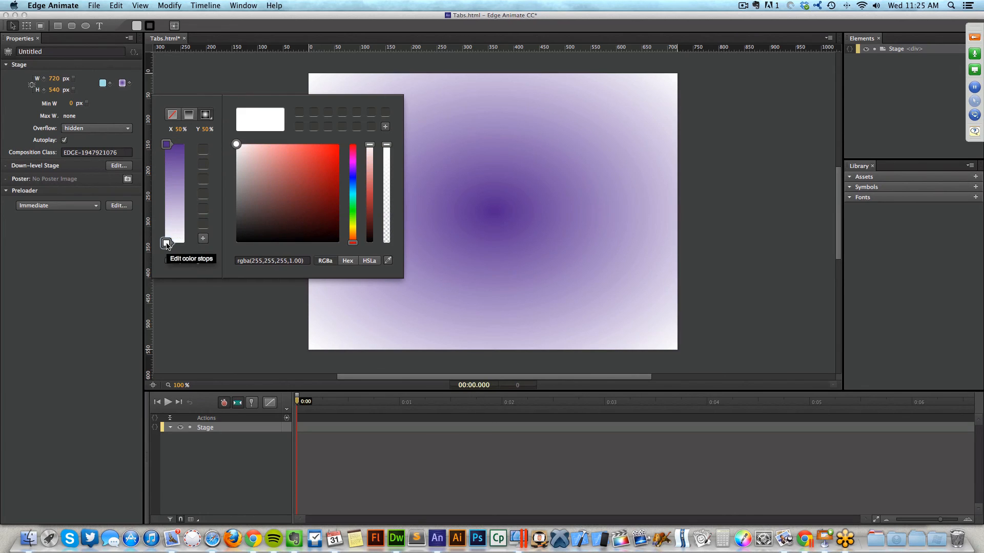
pyautogui.click(169, 145)
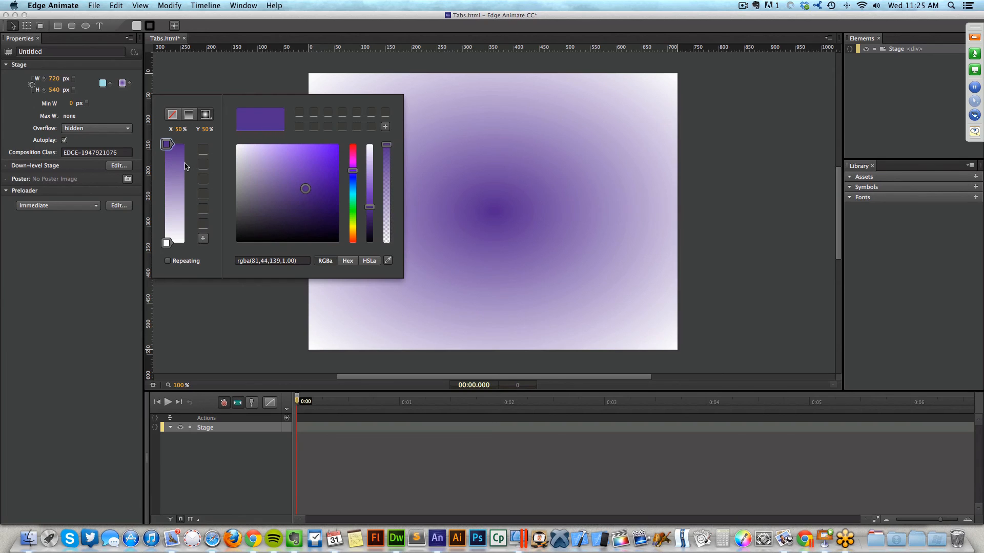
pyautogui.moveTo(166, 244)
pyautogui.mouseDown()
pyautogui.moveTo(169, 176)
pyautogui.moveTo(167, 243)
pyautogui.mouseUp()
pyautogui.click(166, 144)
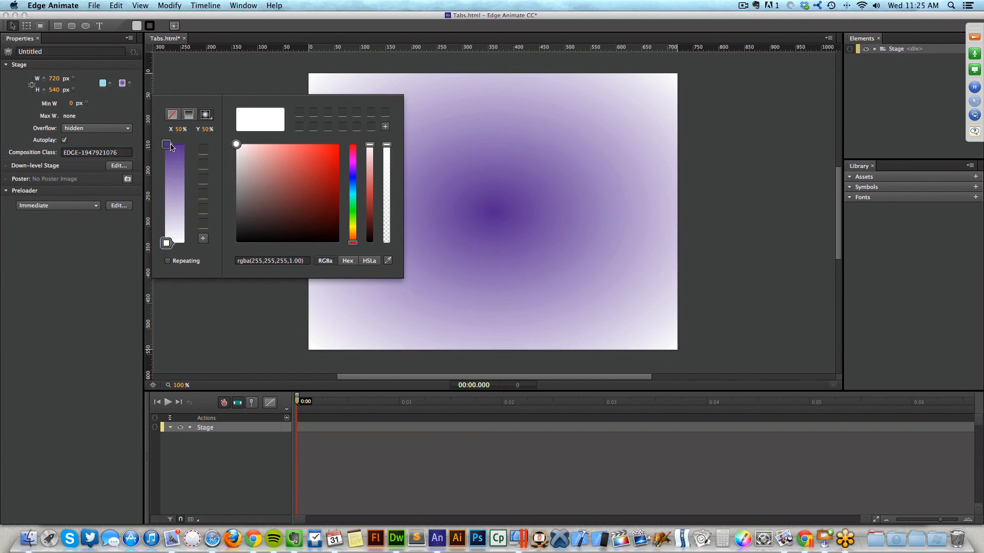
pyautogui.moveTo(353, 155); pyautogui.dragTo(354, 130)
pyautogui.moveTo(324, 179); pyautogui.dragTo(338, 205)
pyautogui.click(167, 243)
pyautogui.moveTo(293, 104); pyautogui.dragTo(186, 186)
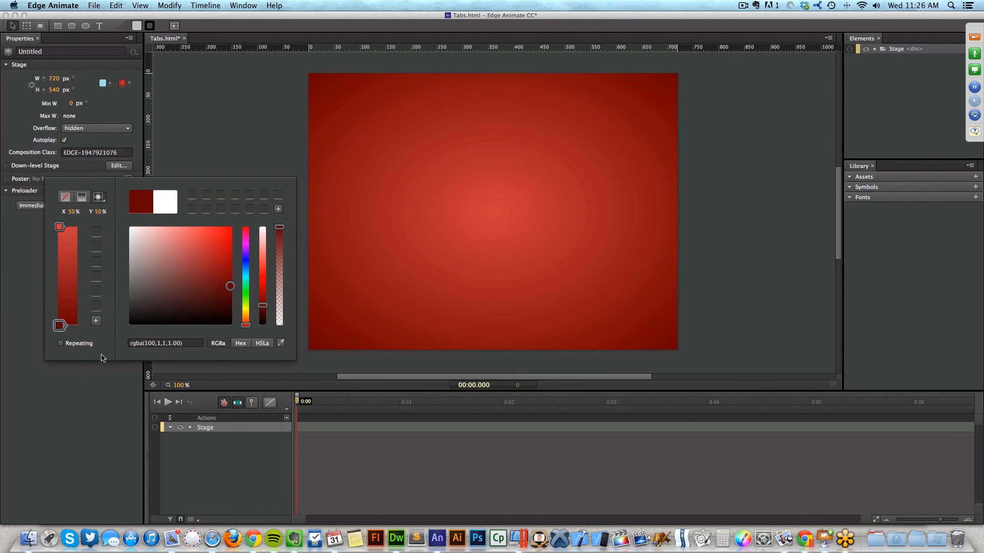
pyautogui.click(199, 150)
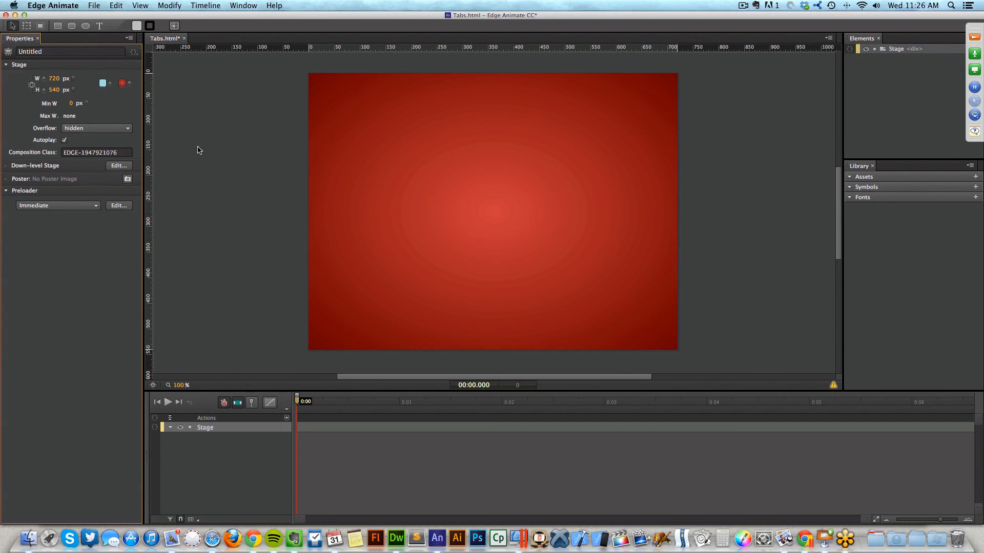
# Preview the fixed-size composition in the Safari browser, and return to Edge Animate.
pyautogui.click(234, 115)
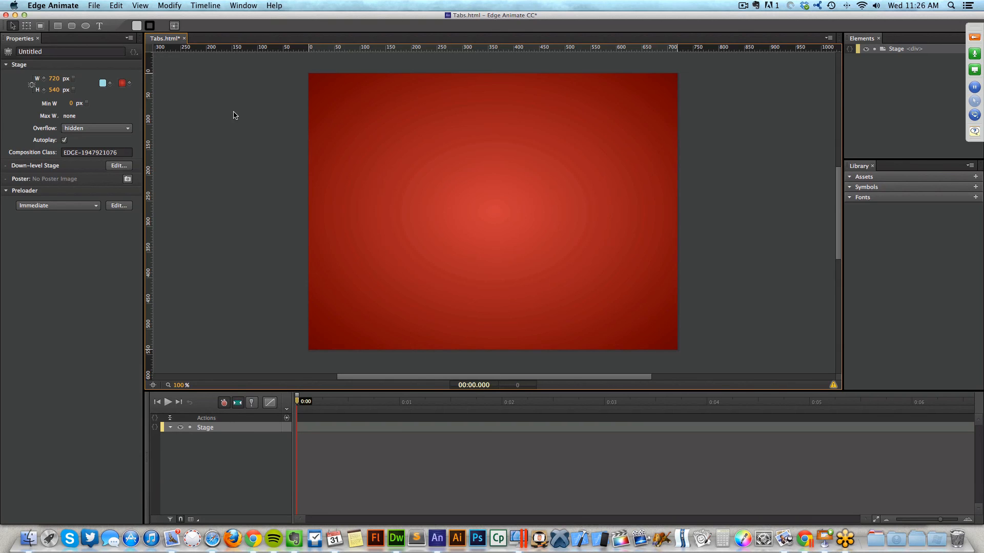
pyautogui.press('super+Return')
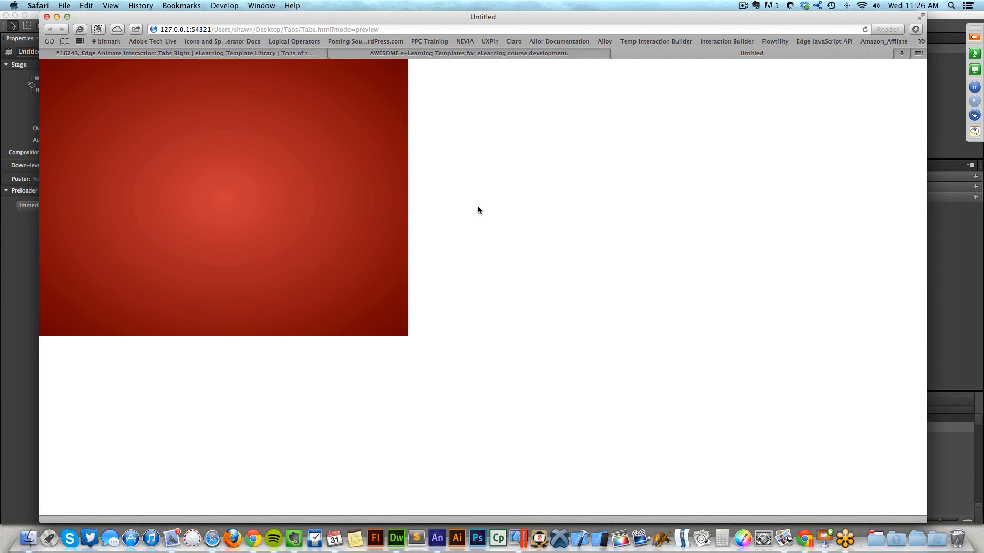
pyautogui.click(22, 221)
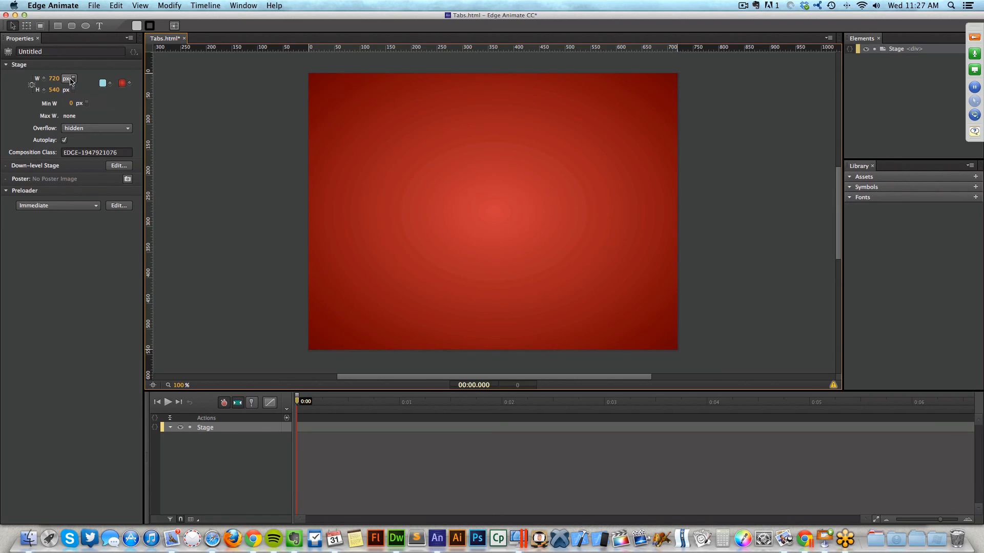
# Switch the stage width to 100%, preview it in Safari while narrowing the browser window, and return to Edge Animate.
pyautogui.click(70, 81)
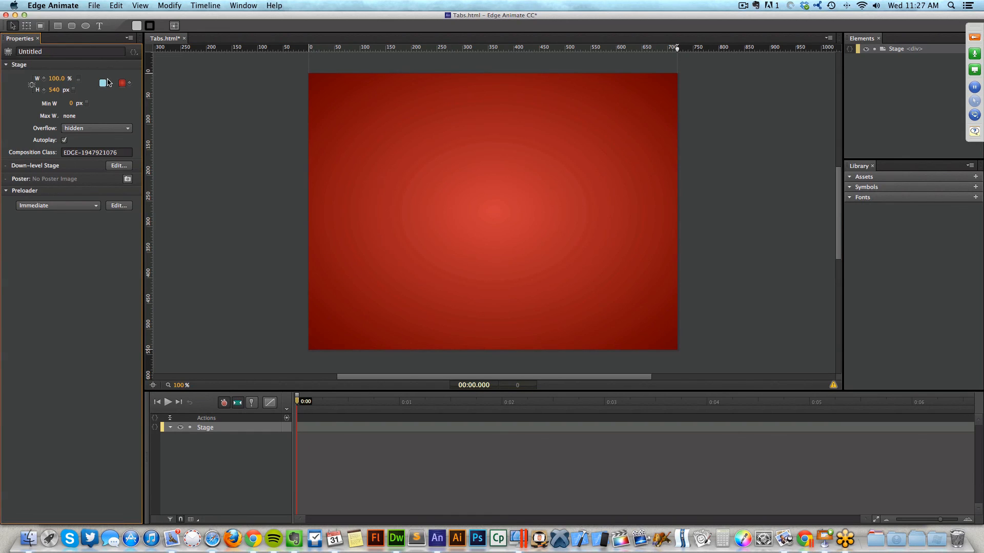
pyautogui.press('super+Return')
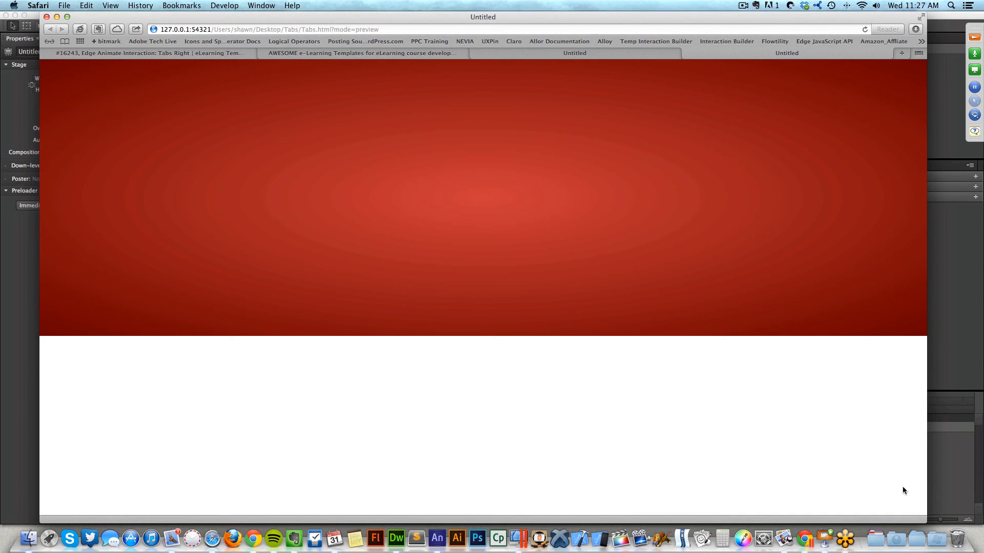
pyautogui.moveTo(924, 520); pyautogui.dragTo(869, 483)
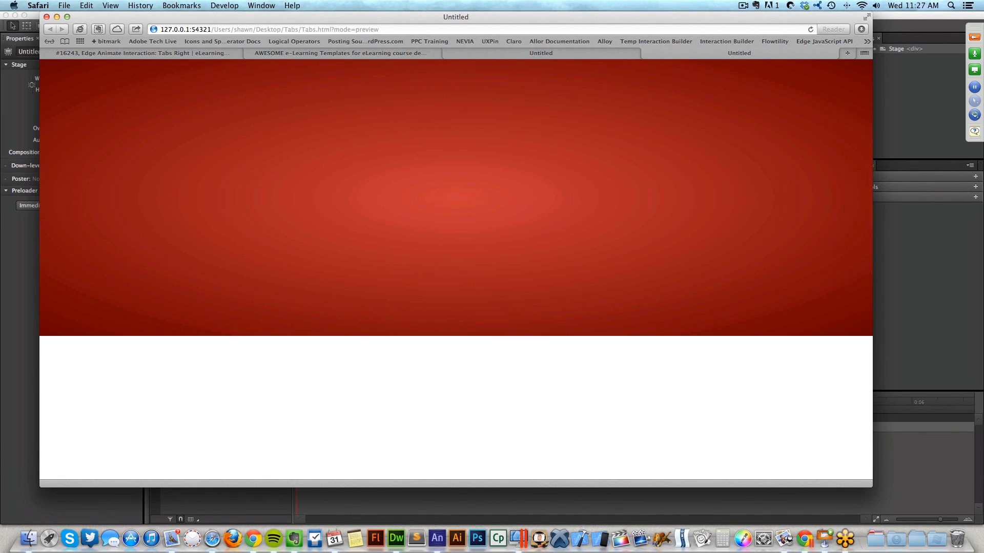
pyautogui.press('super+Tab')
pyautogui.click(23, 275)
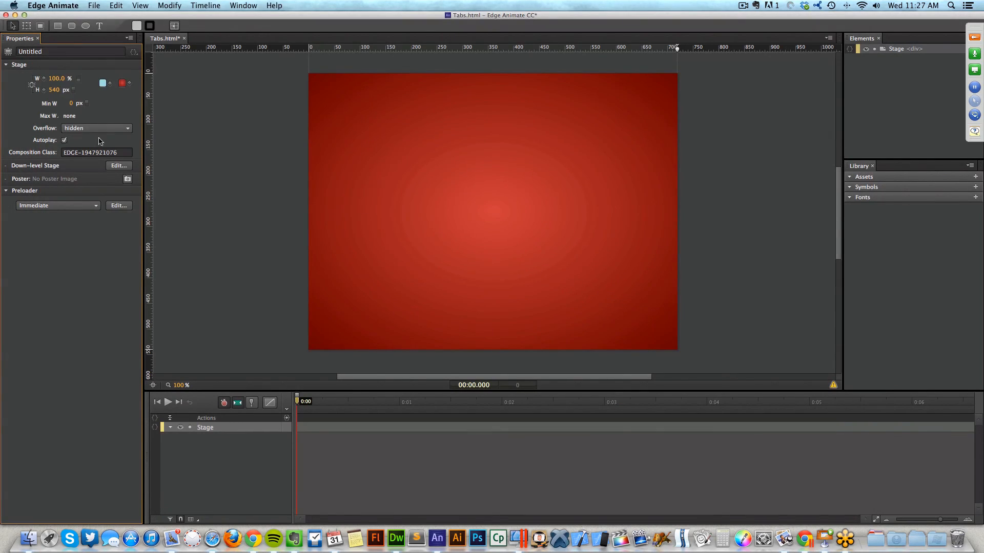
# Switch the stage height to 100% as well, preview the page in Safari, and return to Edge Animate.
pyautogui.click(73, 90)
pyautogui.press('super+Return')
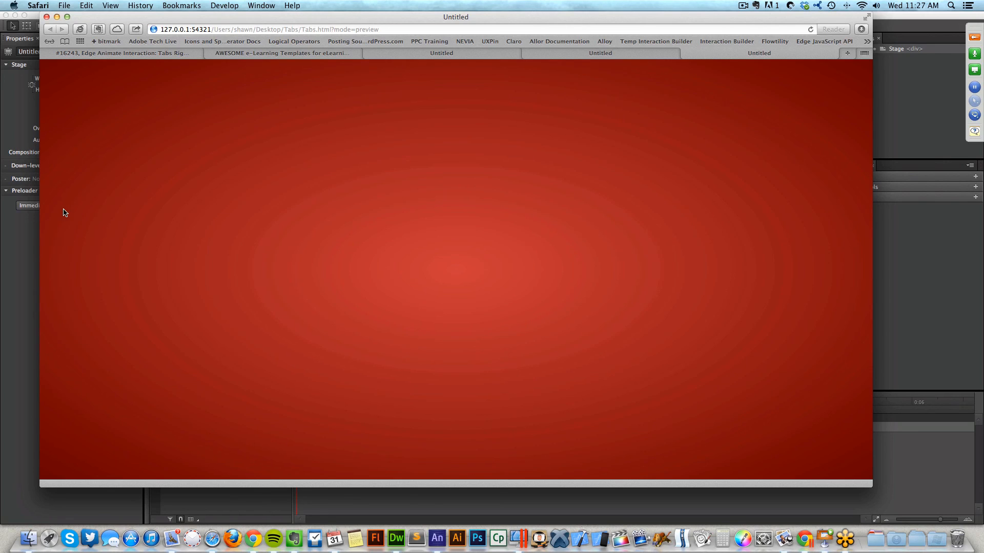
pyautogui.click(23, 294)
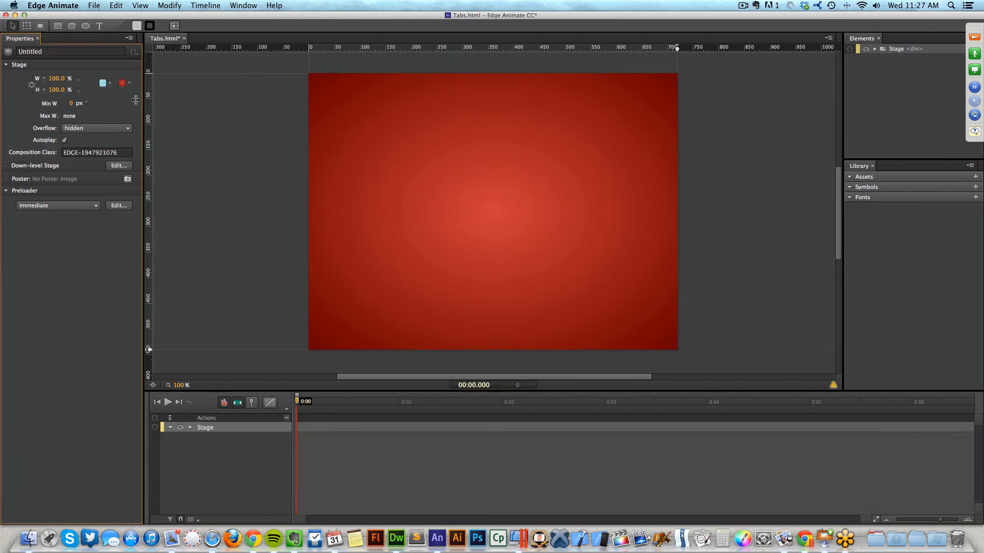
# Switch the stage's height and width back from percent to pixels.
pyautogui.click(78, 91)
pyautogui.click(77, 80)
pyautogui.click(246, 66)
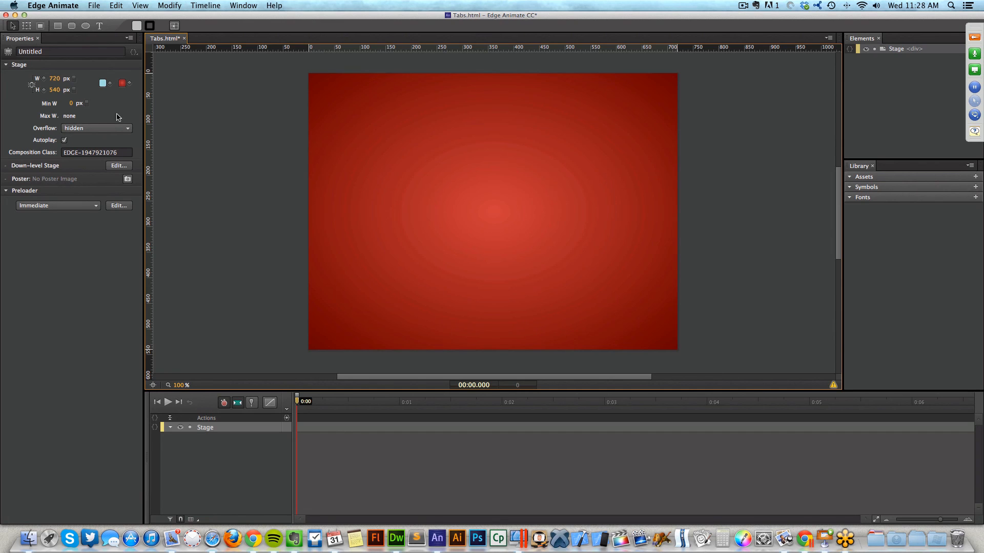
# Set the stage width to 100% and its minimum width to 300%.
pyautogui.click(67, 79)
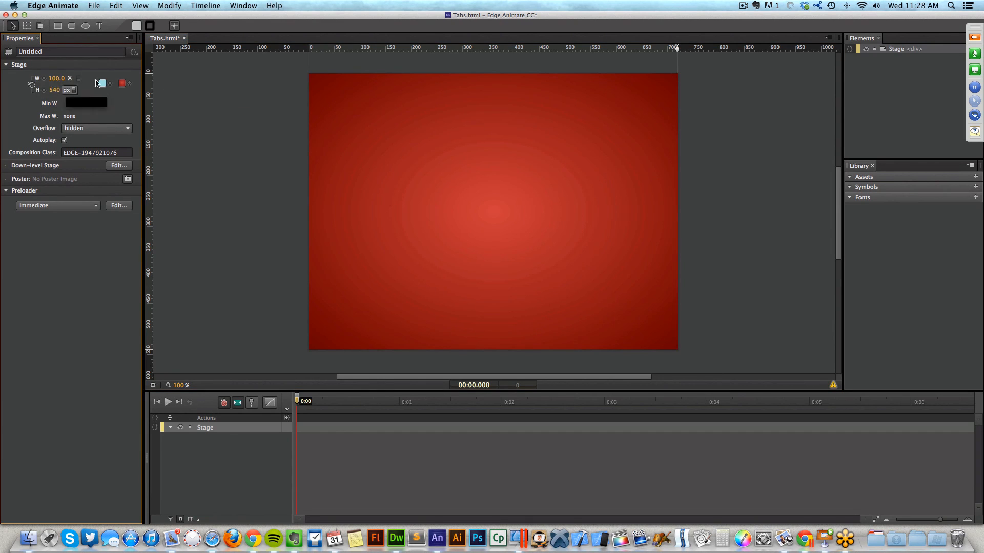
pyautogui.click(79, 104)
pyautogui.click(69, 104)
pyautogui.write('300')
pyautogui.press('Return')
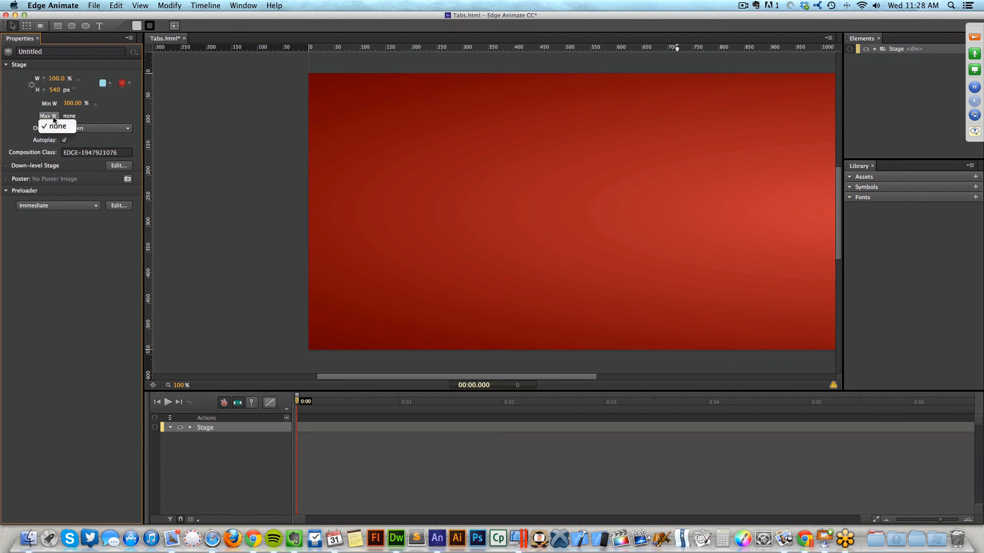
# Replace the stage's maximum width setting of none with 2160 px.
pyautogui.click(53, 115)
pyautogui.click(68, 127)
pyautogui.click(68, 116)
pyautogui.press('Return')
# Switch the stage's minimum width to pixels and set it to 300 px.
pyautogui.click(85, 103)
pyautogui.click(84, 109)
pyautogui.click(70, 103)
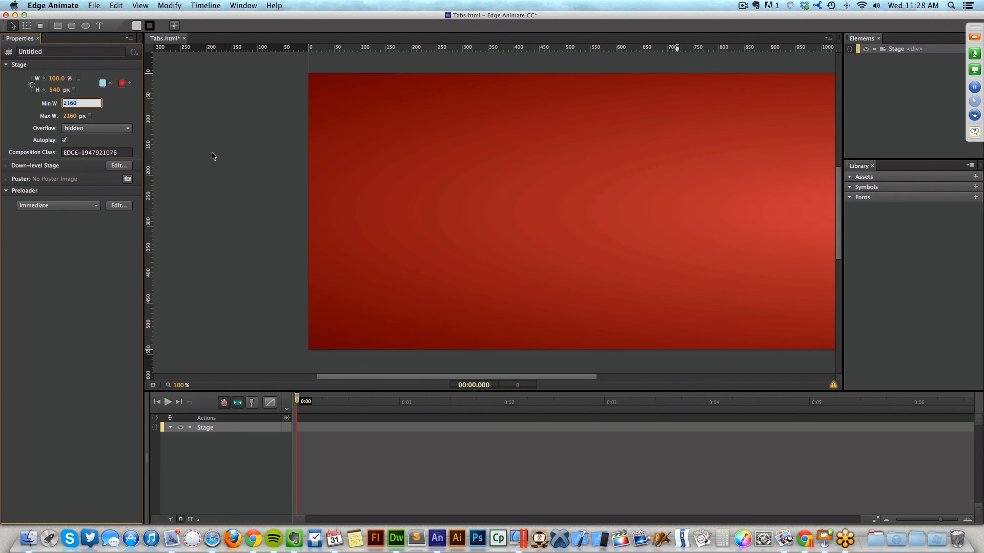
pyautogui.write('300')
pyautogui.press('Return')
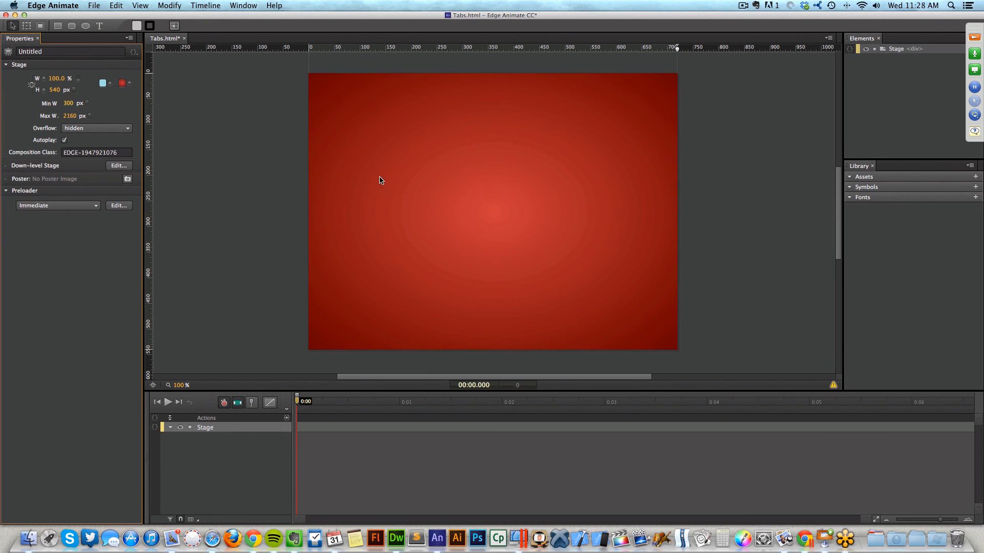
# Set the stage's maximum width to 700 px.
pyautogui.click(69, 116)
pyautogui.write('700')
pyautogui.press('Return')
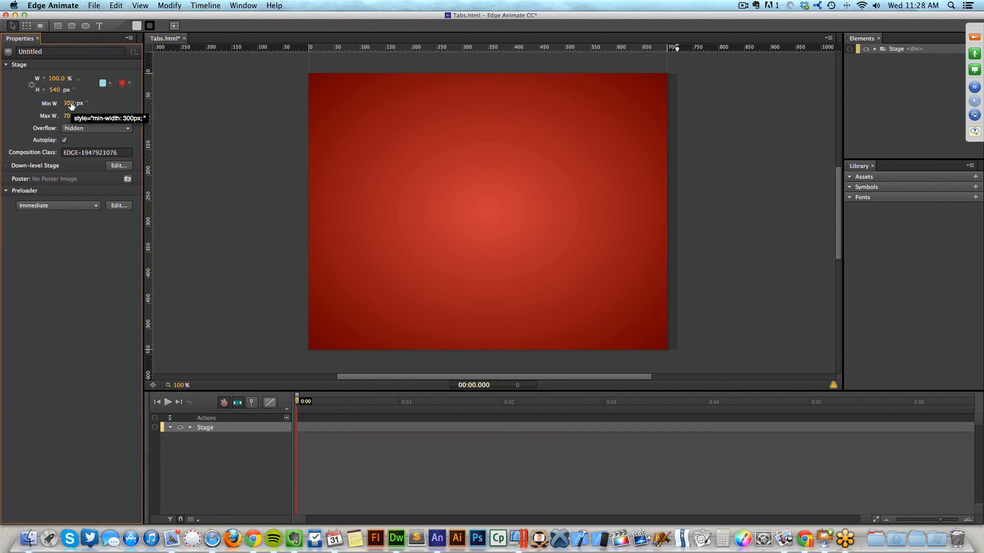
# Save the project and preview it in the browser, resizing the browser window to check the stage's width limits.
pyautogui.press('super+s')
pyautogui.press('super+Return')
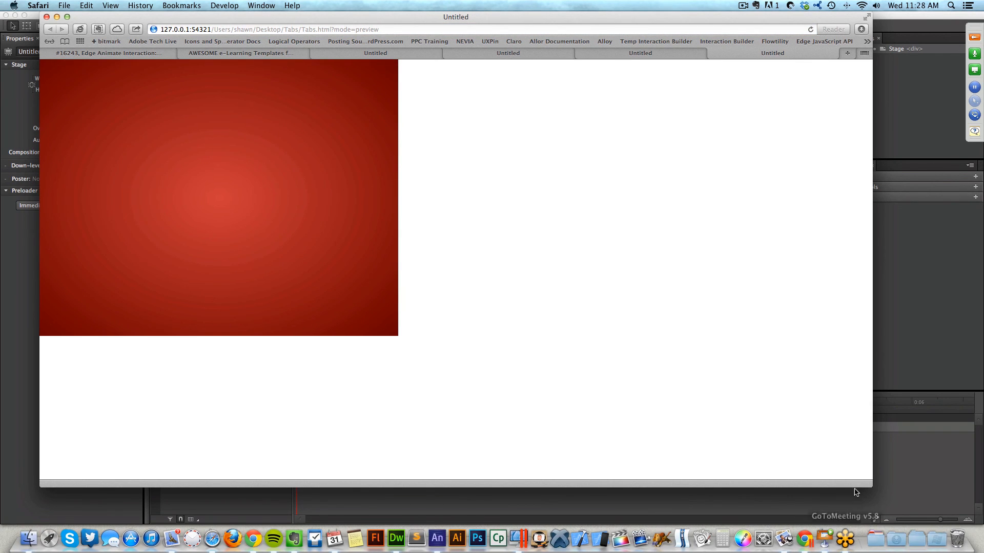
pyautogui.moveTo(868, 484); pyautogui.dragTo(719, 464)
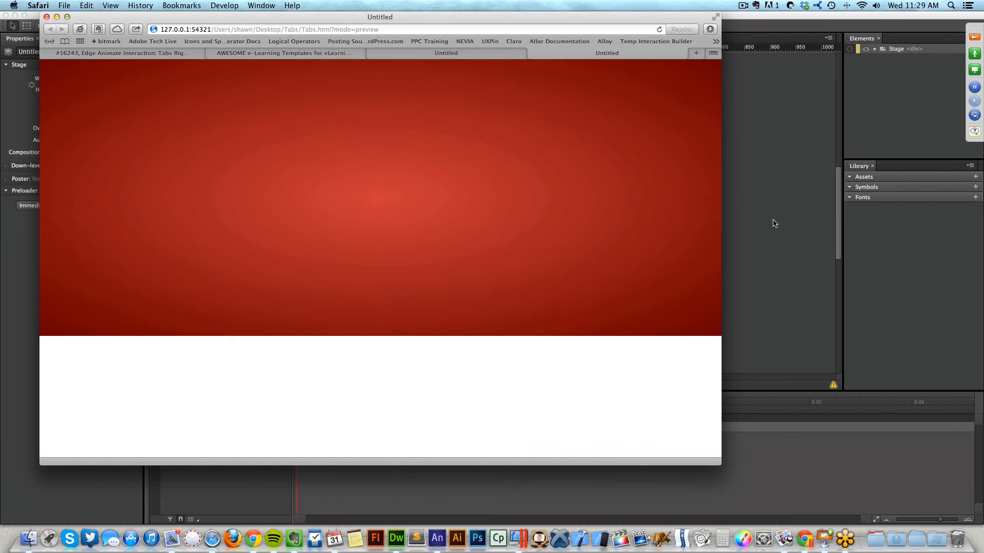
pyautogui.click(772, 223)
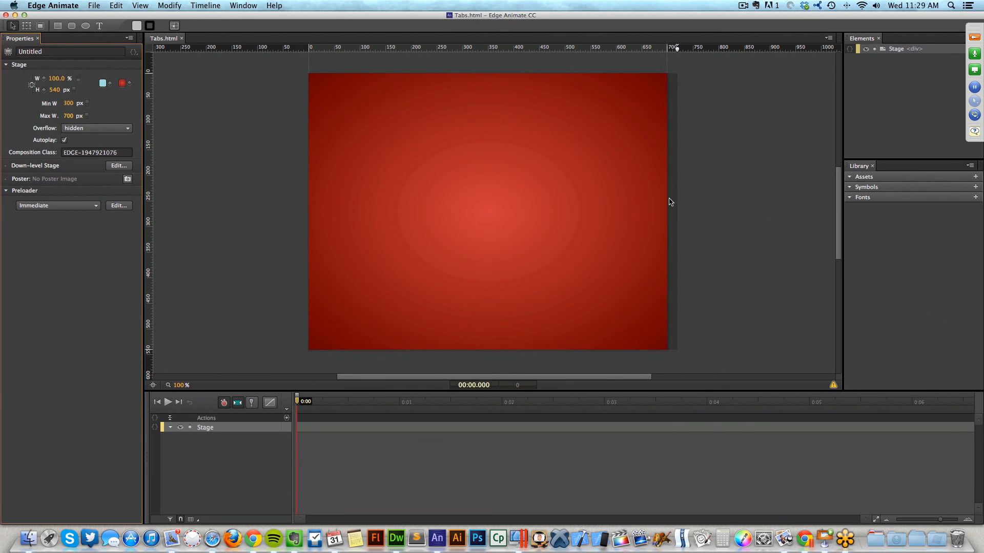
# Set the stage's width to 720 px, its minimum width to 0 px and its maximum width to none.
pyautogui.click(69, 78)
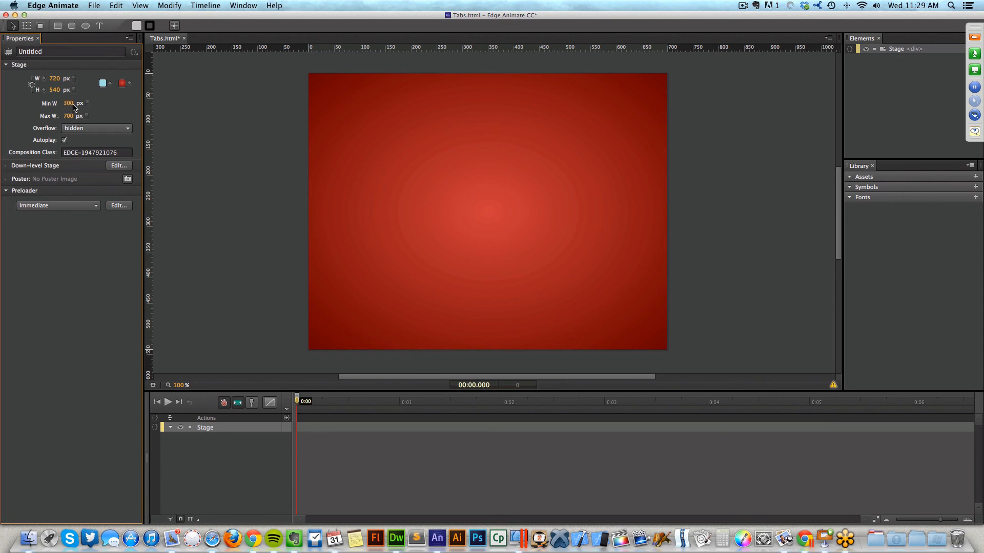
pyautogui.click(68, 103)
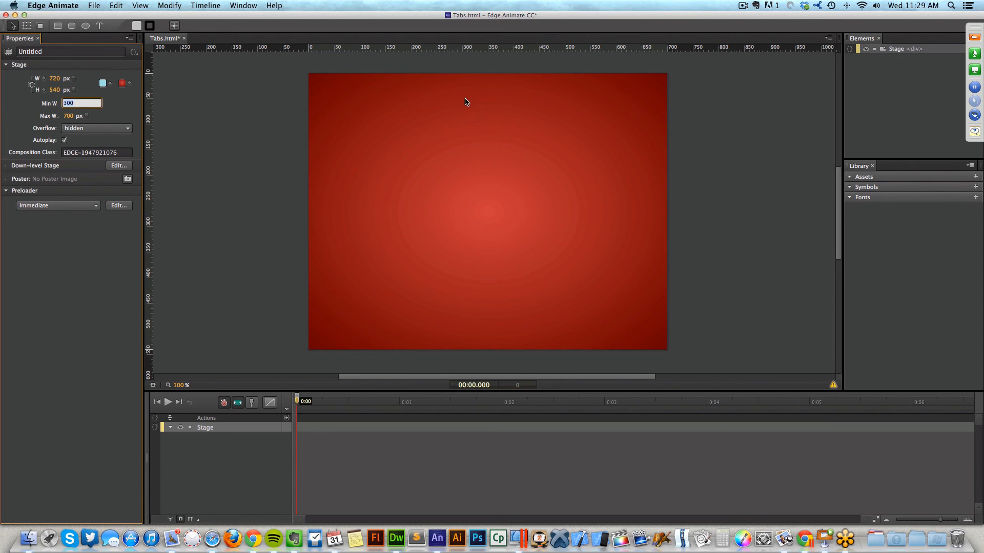
pyautogui.write('0')
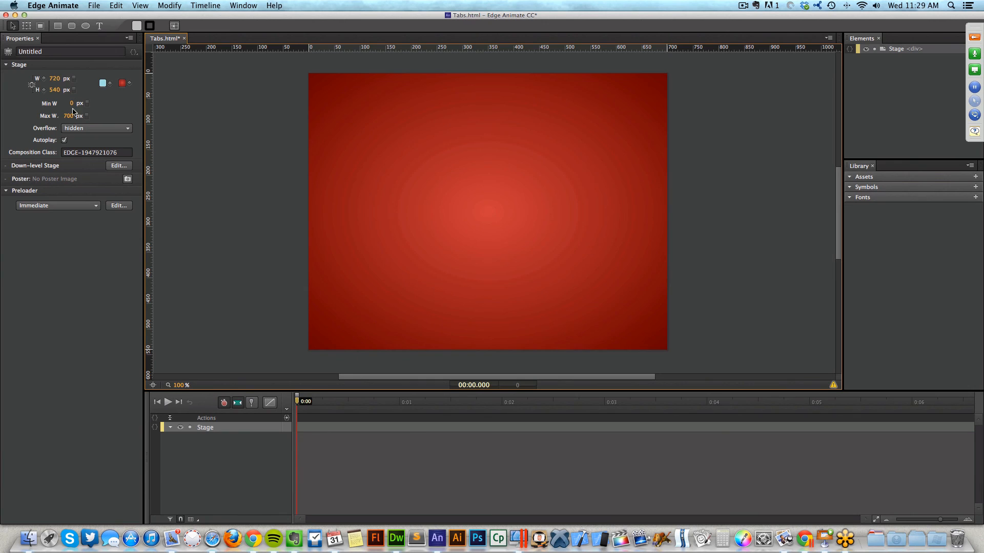
pyautogui.click(99, 129)
pyautogui.click(244, 114)
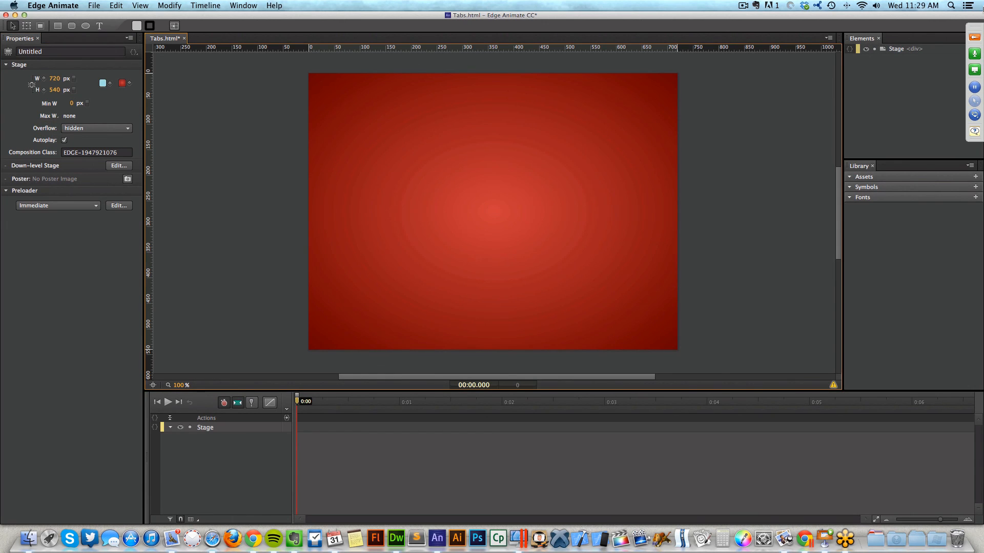
# Expand the GoToWebinar control panel and remove the attendee questions about HTML5, Internet Explorer and Articulate Studio Pro.
pyautogui.click(974, 37)
pyautogui.click(897, 258)
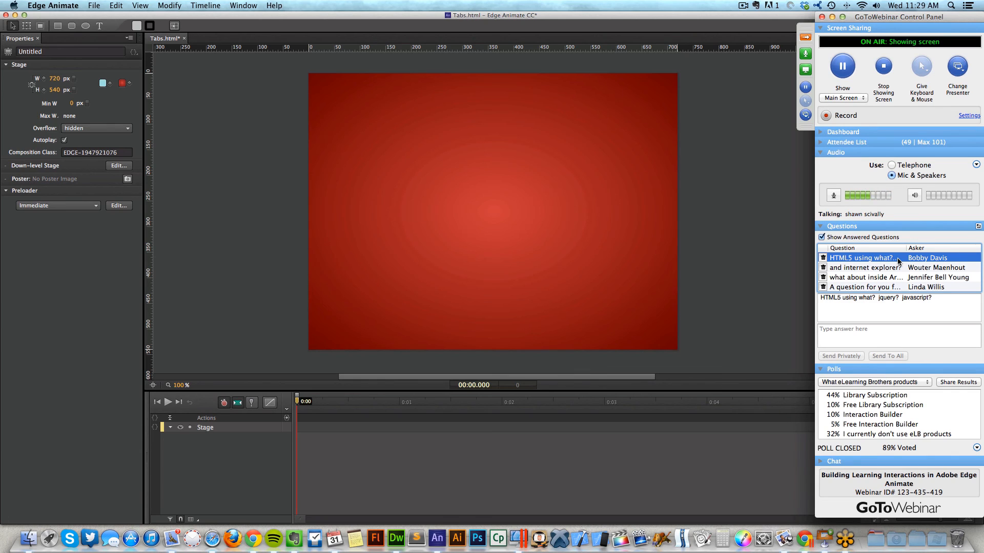
pyautogui.click(823, 257)
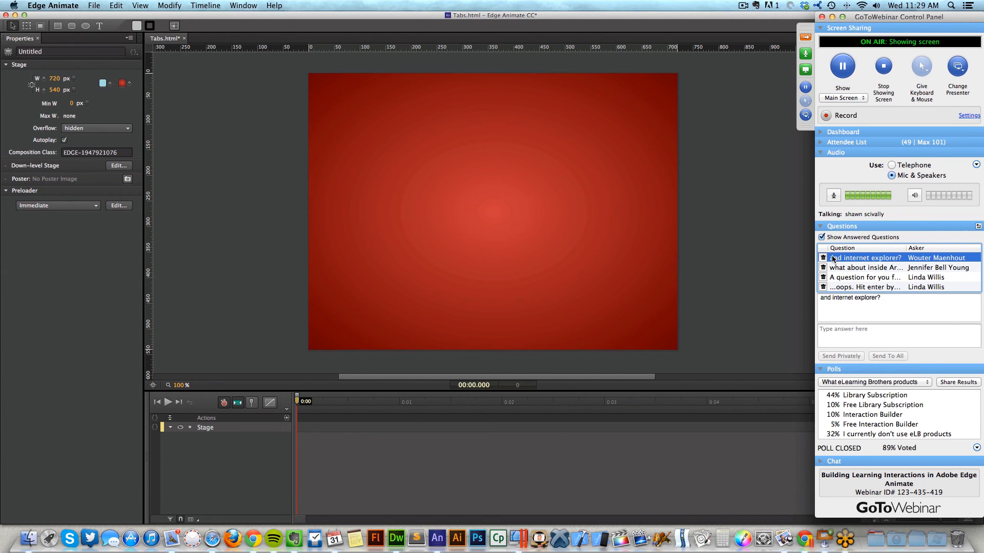
pyautogui.click(823, 258)
pyautogui.click(852, 257)
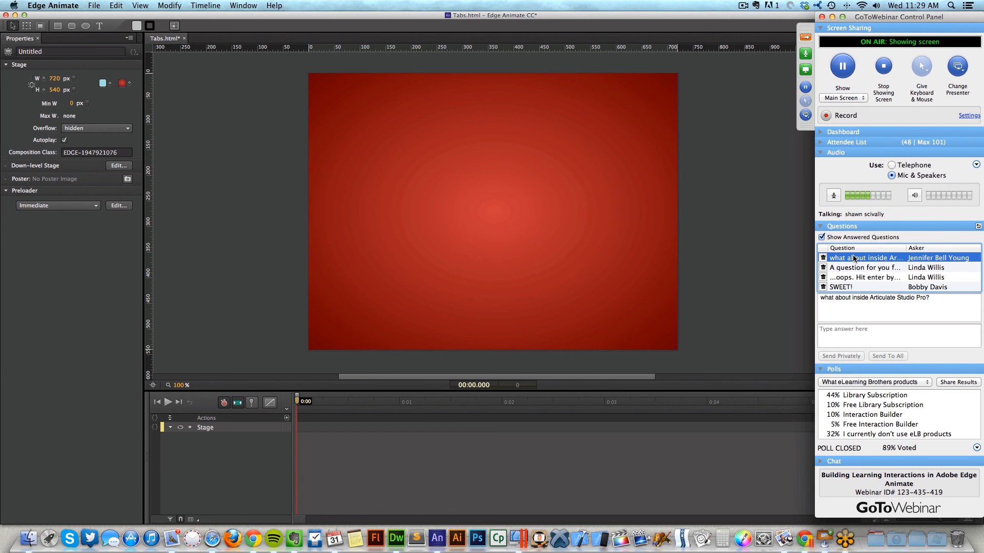
pyautogui.click(822, 258)
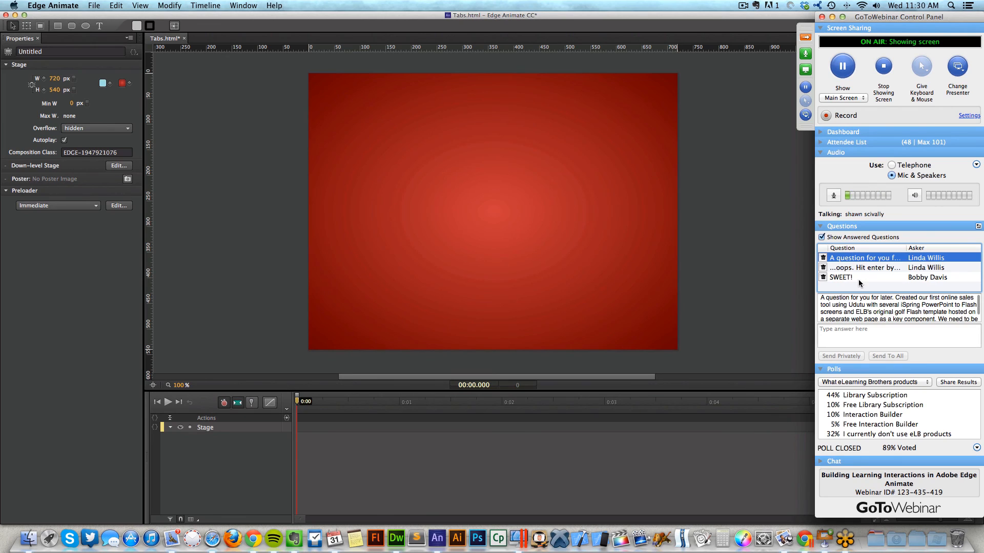
# Read the attendee's "oops" follow-up, remove it and the "SWEET!" comment, and collapse the webinar control panel.
pyautogui.click(861, 267)
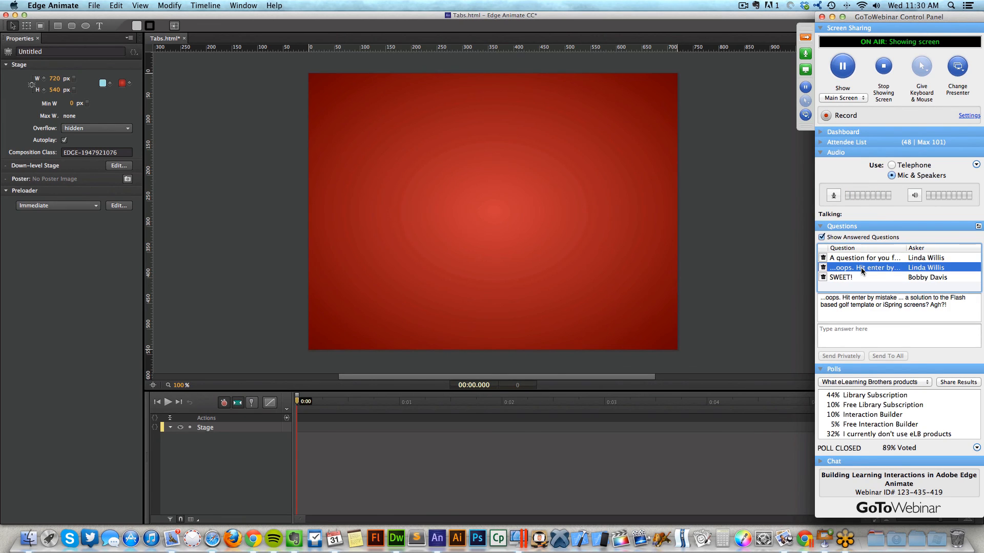
pyautogui.click(823, 268)
pyautogui.click(823, 268)
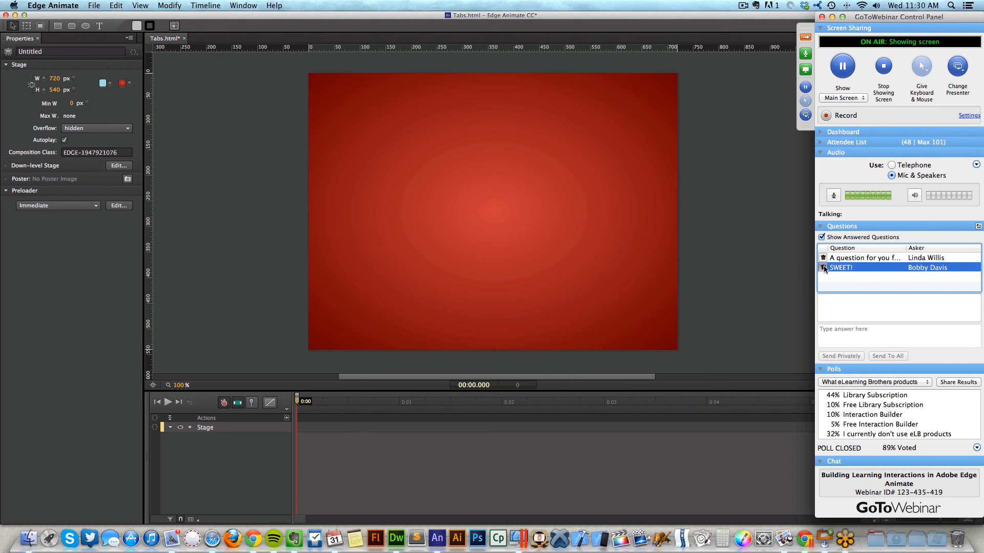
pyautogui.click(806, 36)
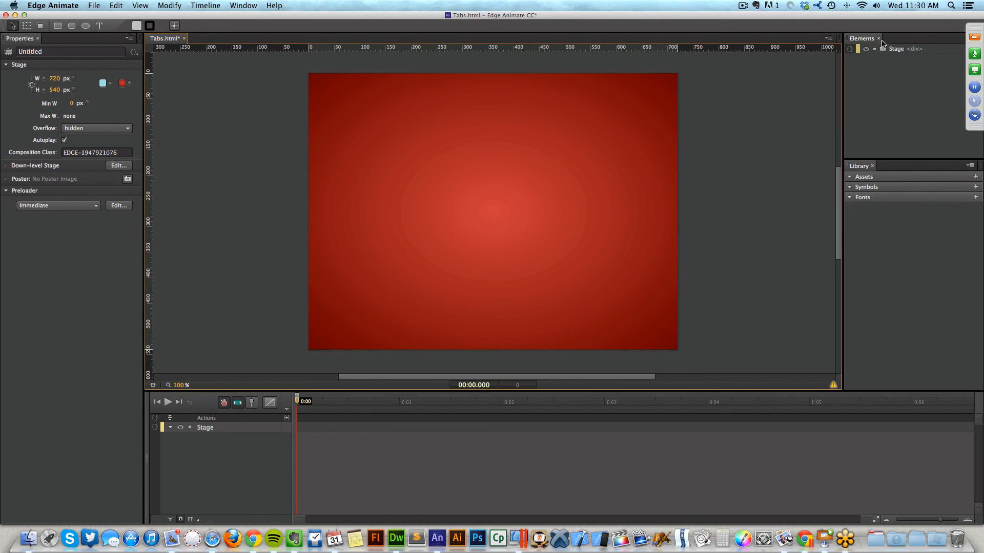
pyautogui.click(970, 38)
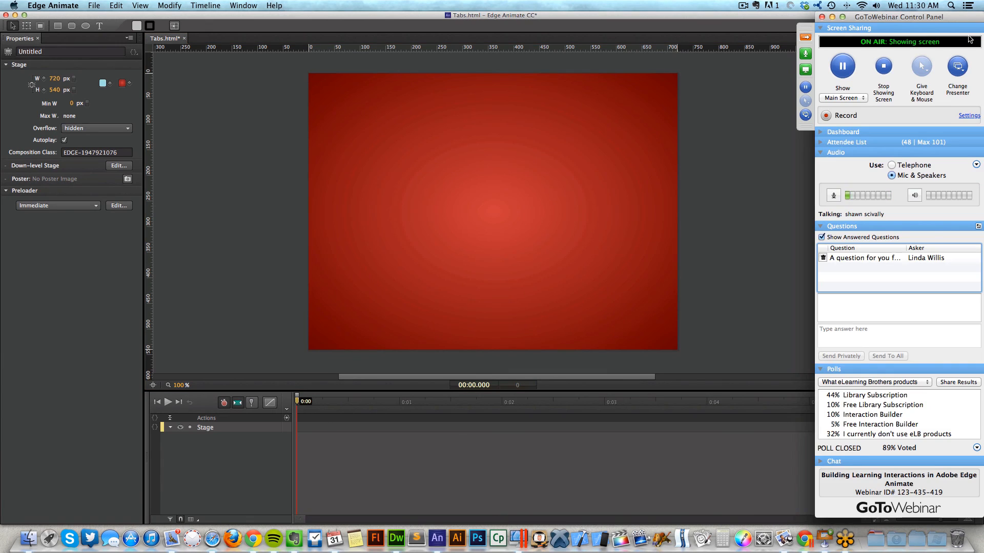
pyautogui.click(805, 37)
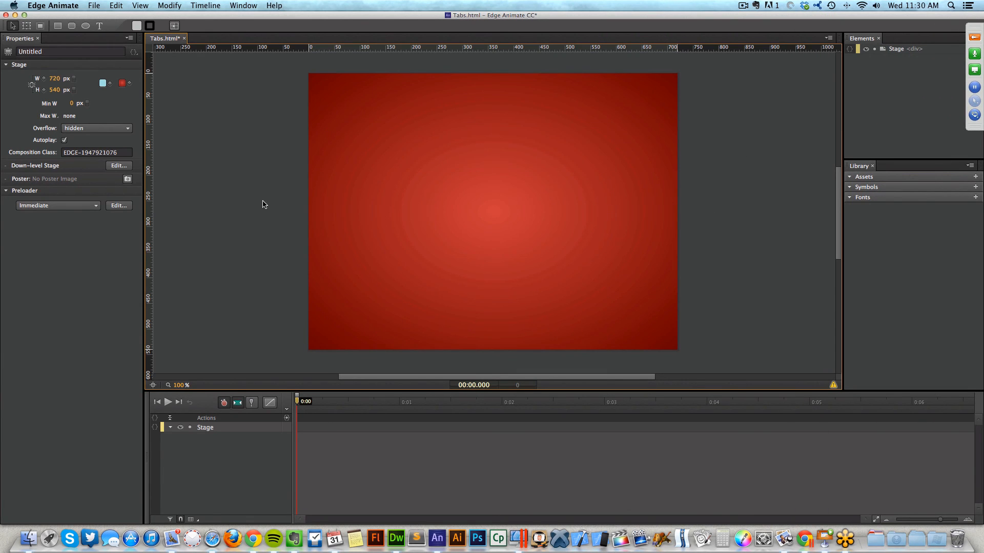
# Save the project and draw a rectangle about 129 by 90 px outside the stage, at about X 827, Y 67 px.
pyautogui.press('super+s')
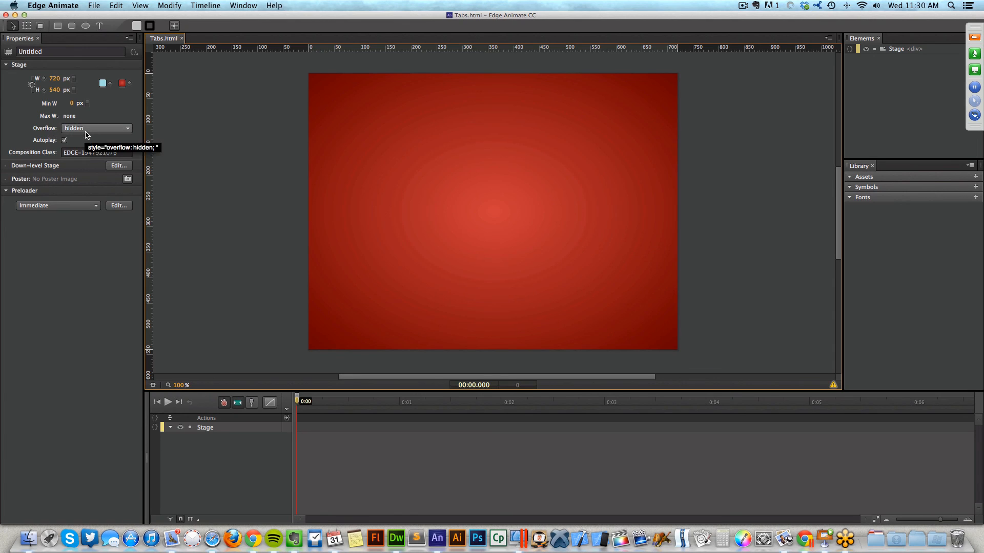
pyautogui.click(58, 26)
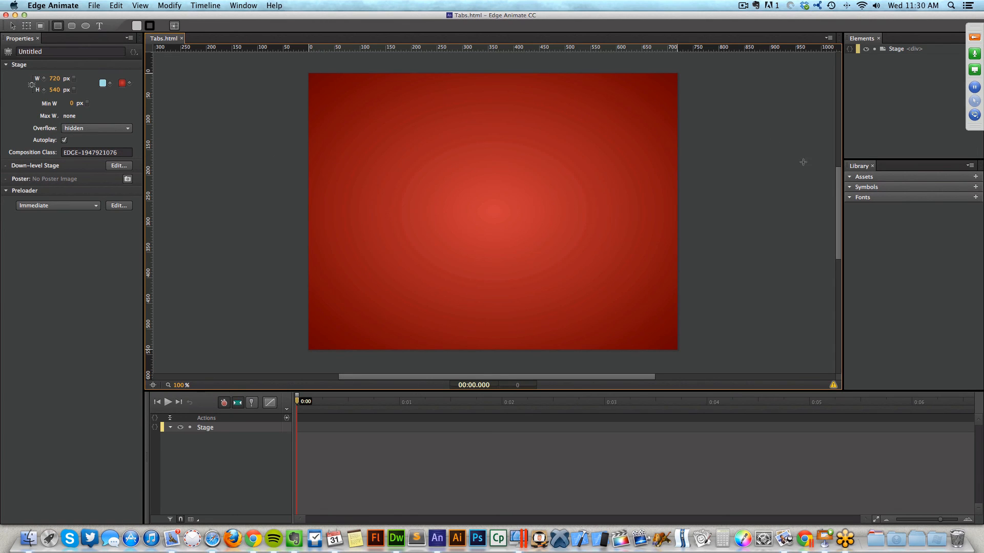
pyautogui.moveTo(711, 107)
pyautogui.mouseDown()
pyautogui.moveTo(747, 156)
pyautogui.moveTo(778, 154)
pyautogui.moveTo(778, 132)
pyautogui.mouseUp()
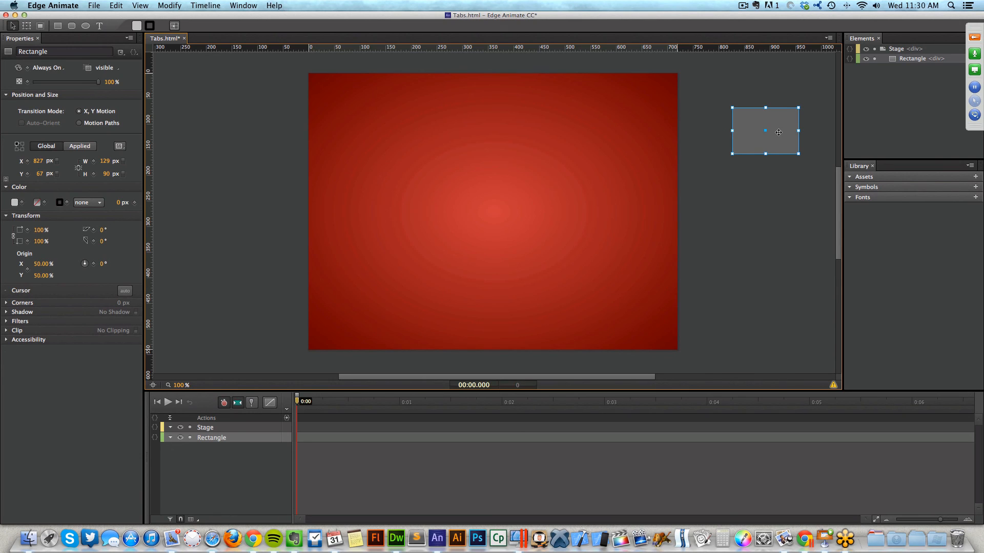
# Select the stage, review its overflow options and preview the page in the browser with overflow hidden.
pyautogui.click(172, 127)
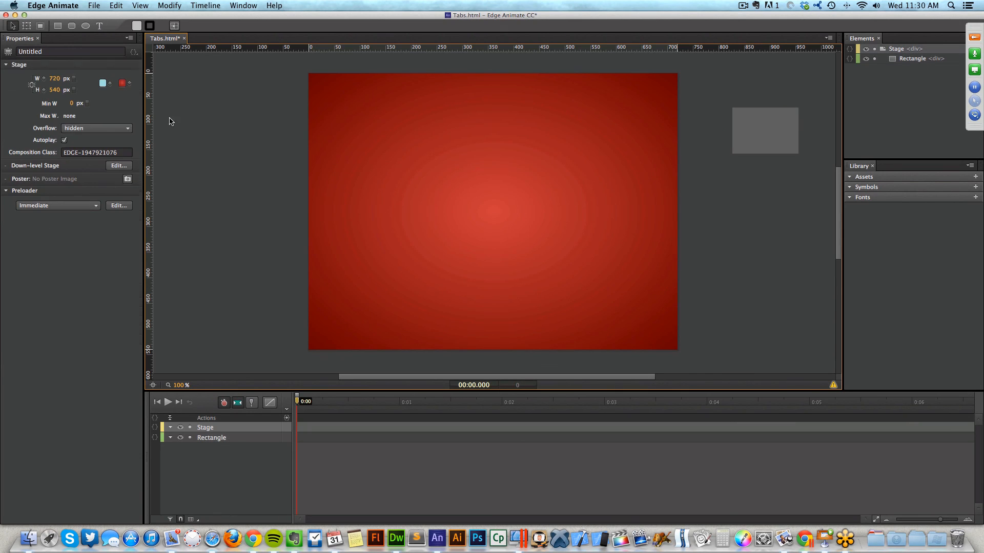
pyautogui.click(81, 128)
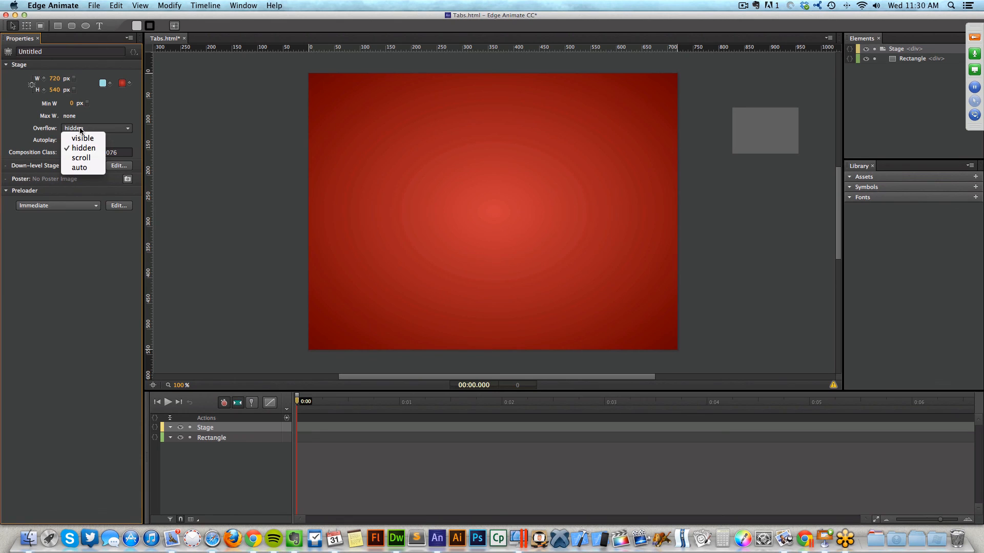
pyautogui.click(80, 129)
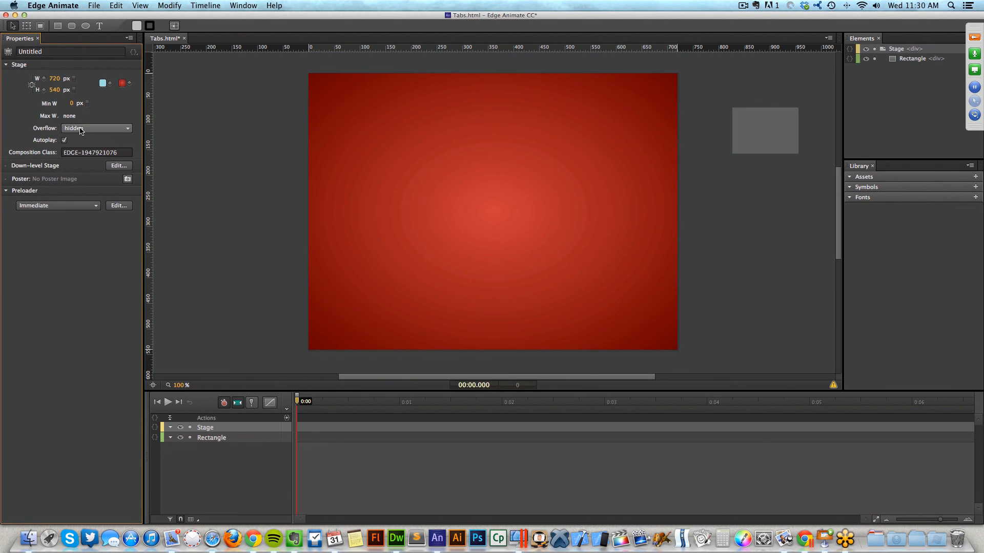
pyautogui.press('super+Return')
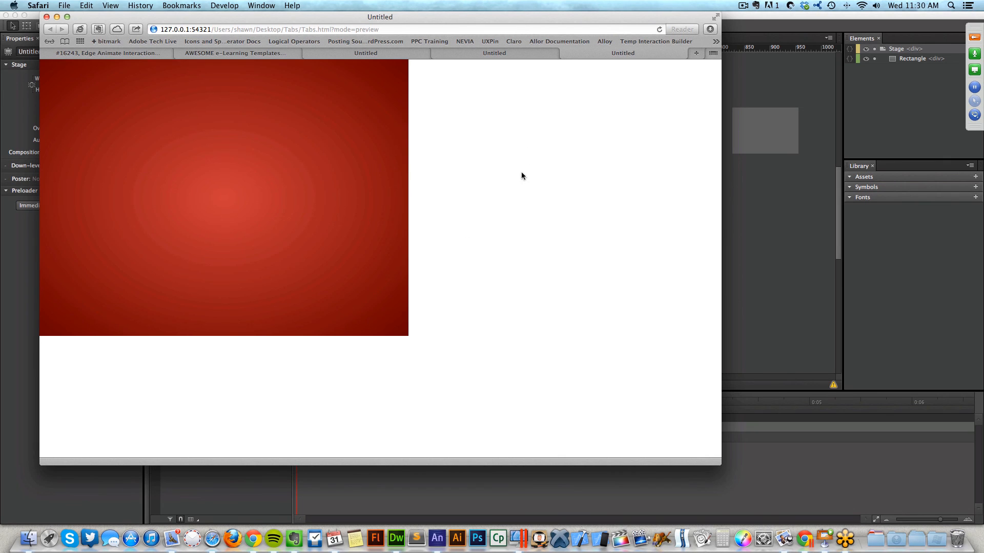
pyautogui.click(787, 197)
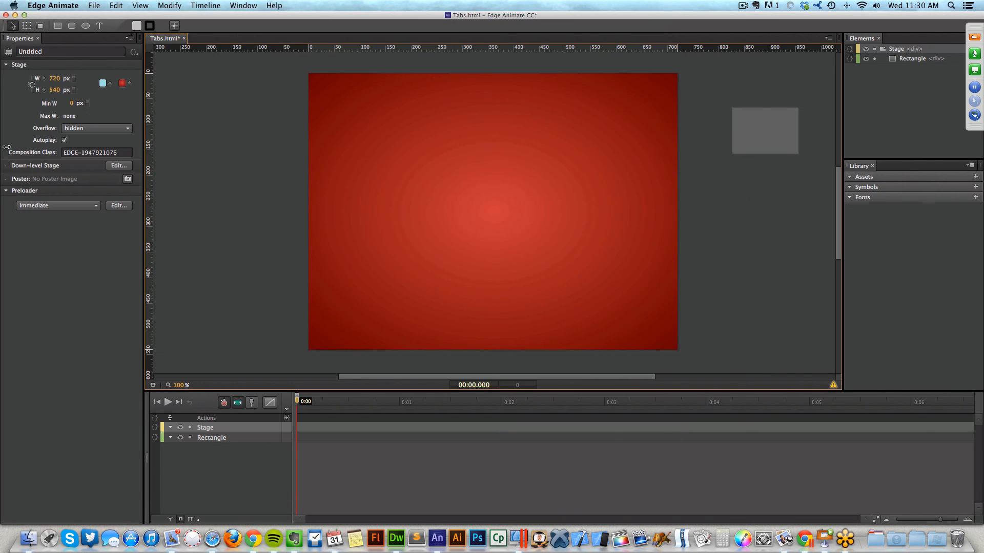
# Set the stage's overflow to visible, save the project and preview the off-stage rectangle in the browser.
pyautogui.click(118, 129)
pyautogui.click(96, 139)
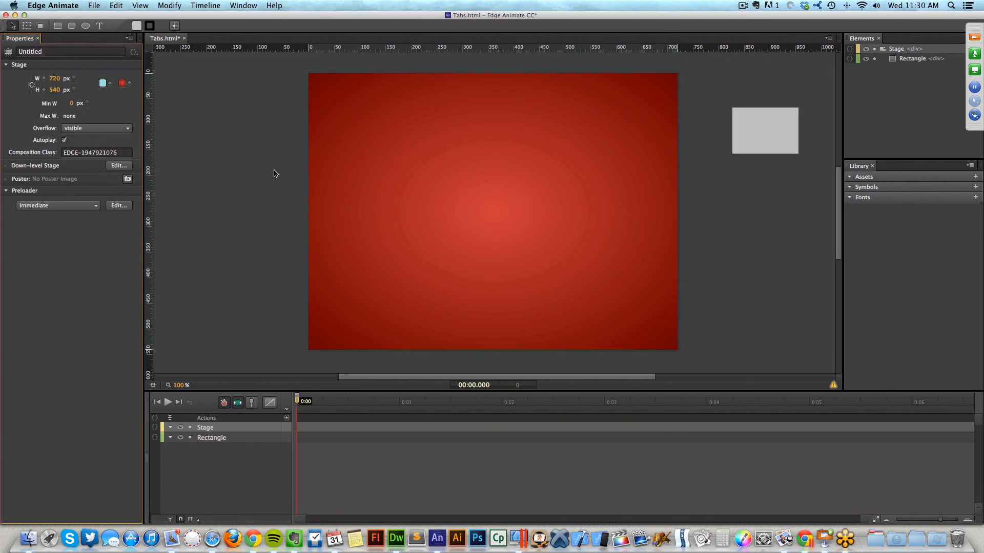
pyautogui.press('super+s')
pyautogui.press('super+Return')
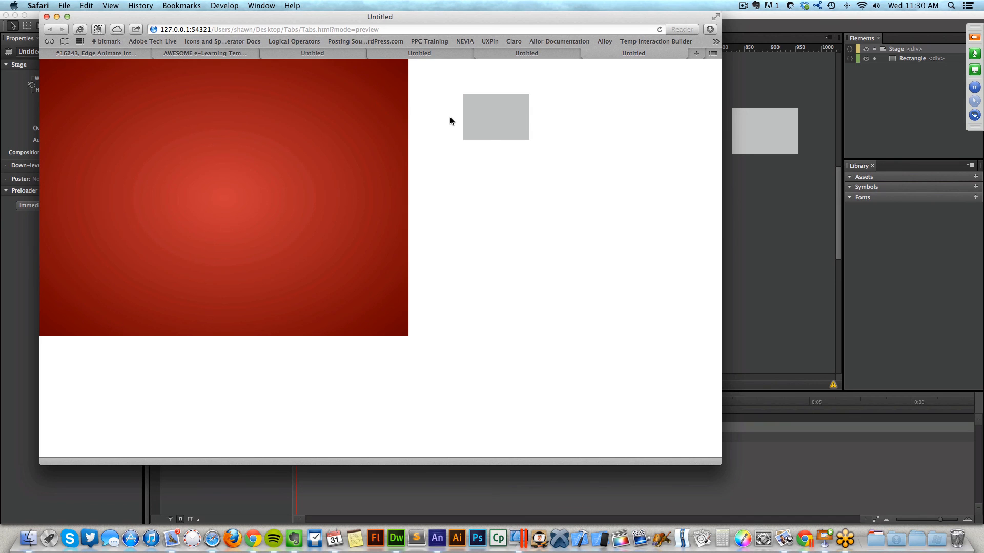
pyautogui.click(740, 198)
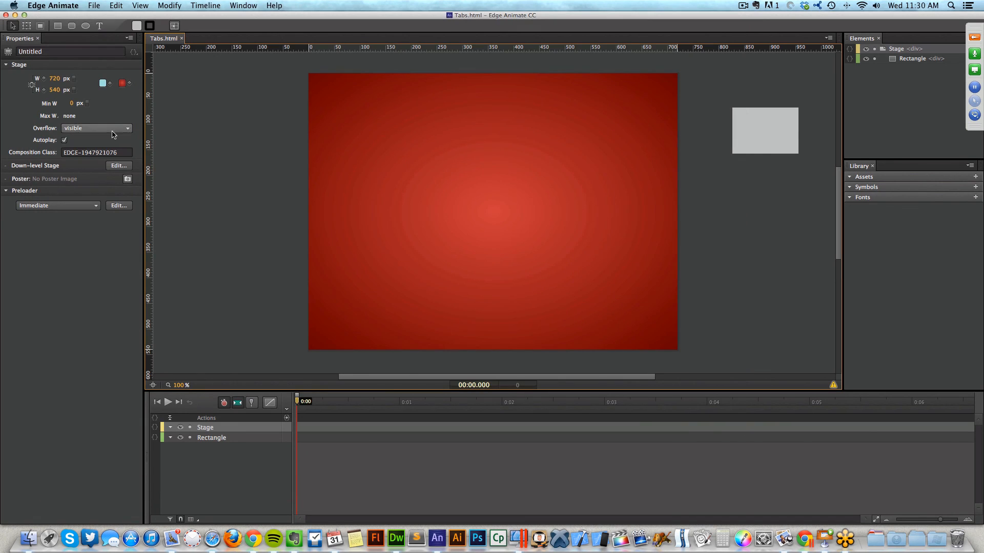
# Set the stage's overflow to scroll and move the rectangle just below the stage, to about X 420, Y 550 px.
pyautogui.click(95, 128)
pyautogui.click(90, 150)
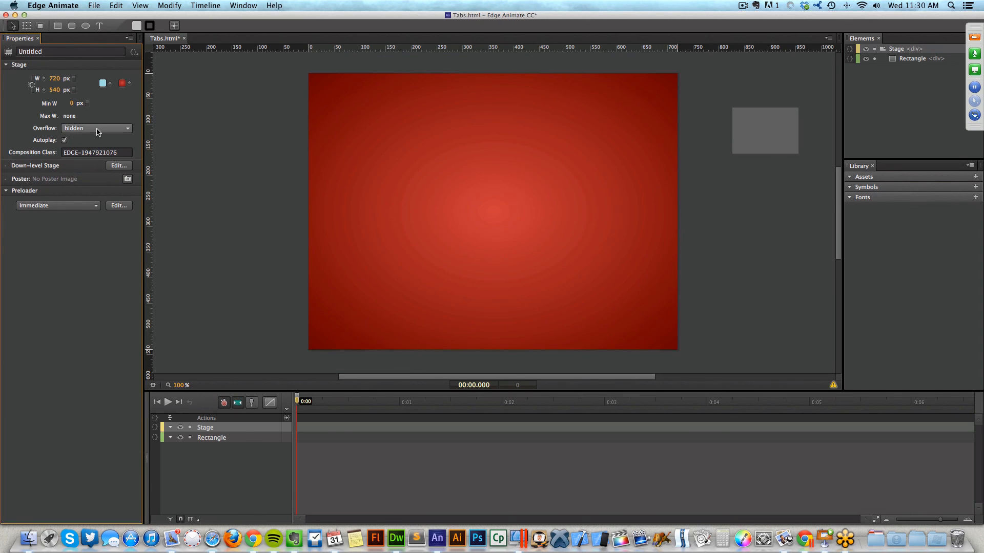
pyautogui.click(95, 128)
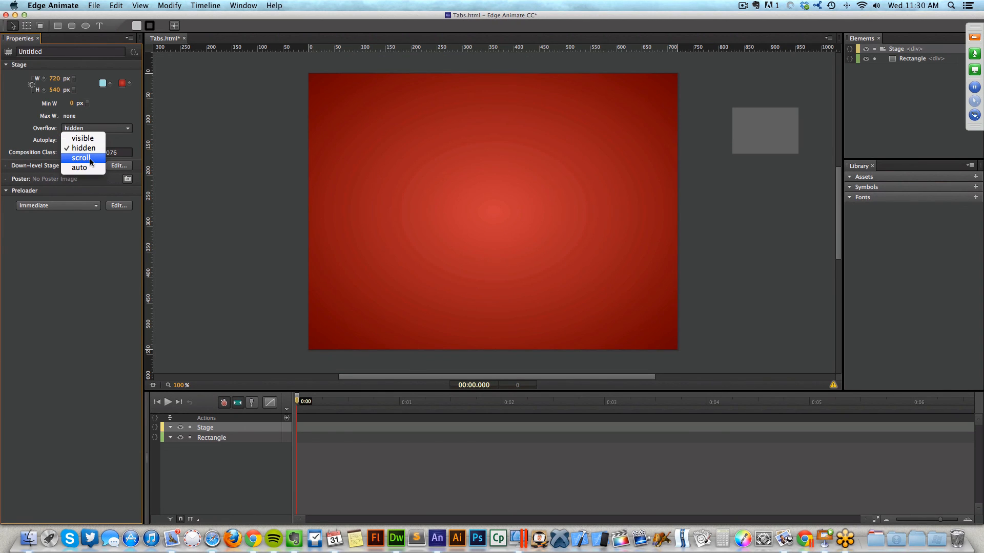
pyautogui.click(90, 158)
pyautogui.click(762, 126)
pyautogui.moveTo(762, 126); pyautogui.dragTo(554, 373)
# Preview the page in the browser, test scrolling inside the stage, and return to the project with the stage selected.
pyautogui.press('super+Return')
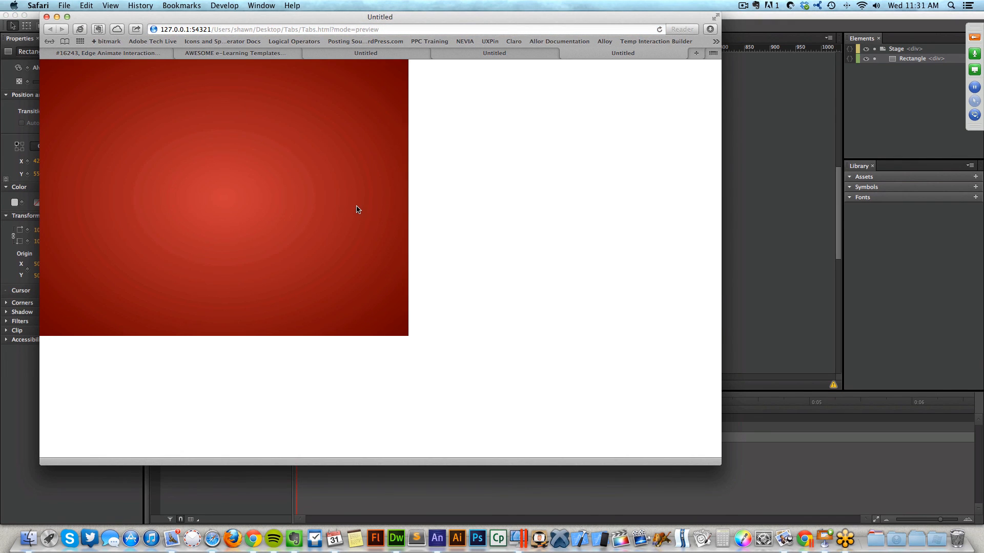
pyautogui.scroll(-2, 358, 208)
pyautogui.scroll(2, 357, 209)
pyautogui.scroll(-2, 357, 209)
pyautogui.scroll(2, 357, 208)
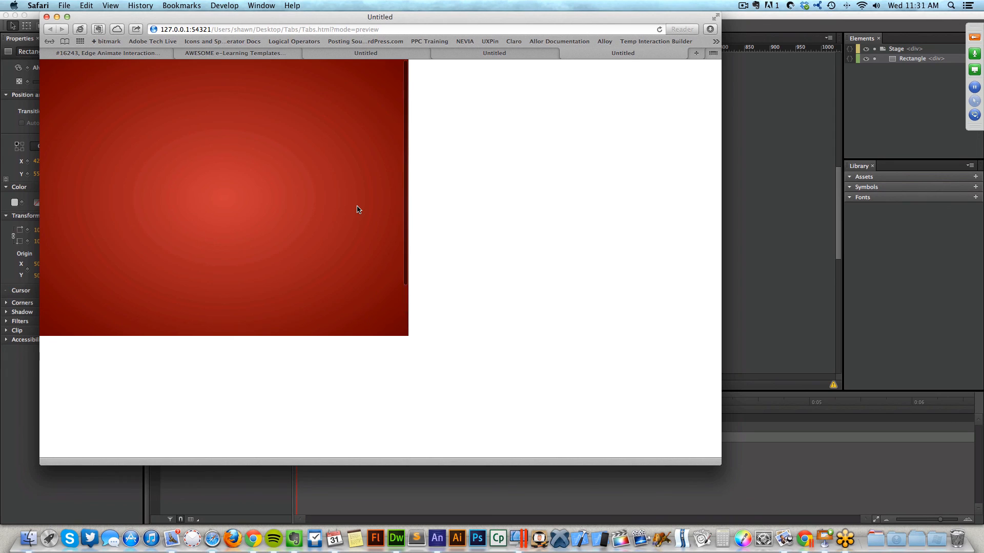
pyautogui.scroll(-2, 357, 208)
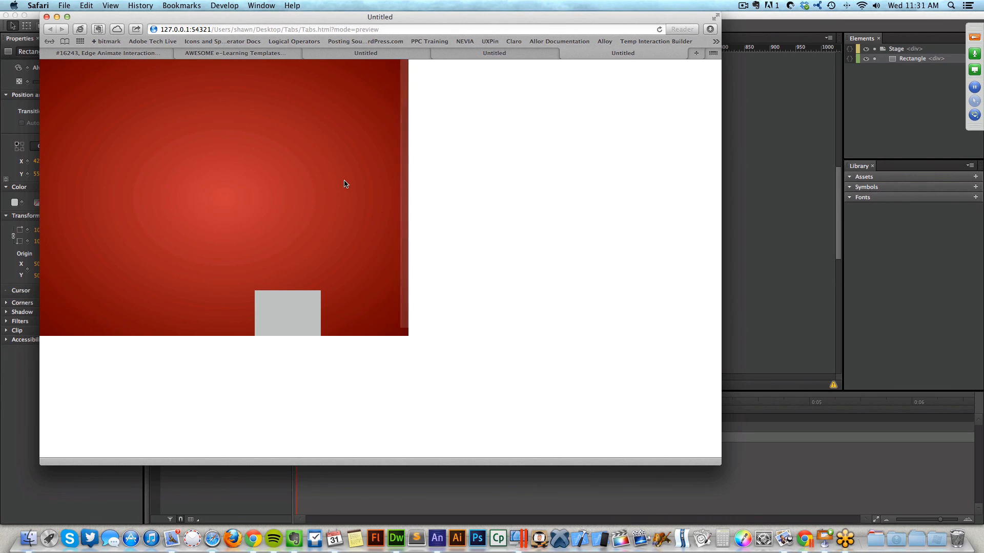
pyautogui.scroll(2, 344, 184)
pyautogui.scroll(-2, 345, 183)
pyautogui.scroll(2, 346, 184)
pyautogui.scroll(-2, 345, 183)
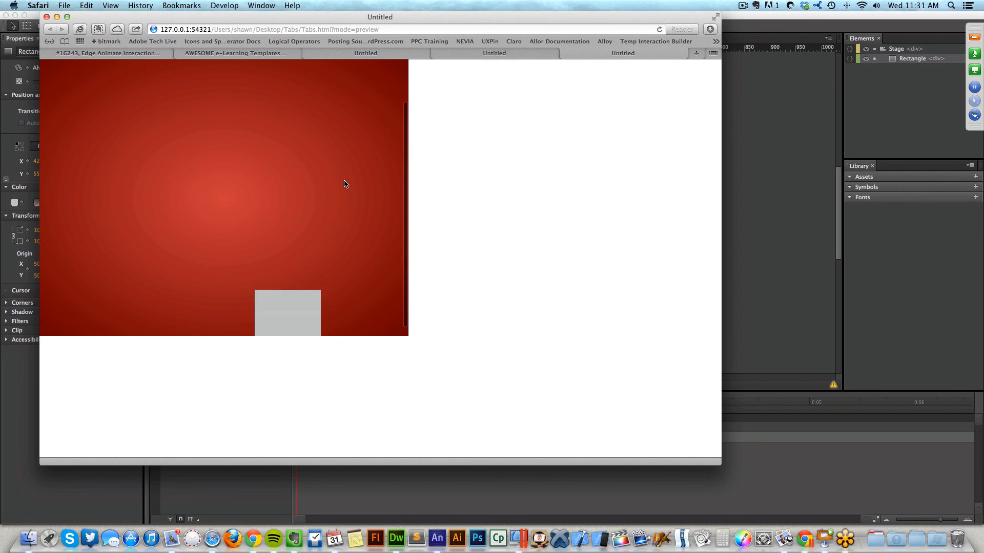
pyautogui.scroll(2, 345, 184)
pyautogui.scroll(-2, 345, 185)
pyautogui.scroll(1, 345, 186)
pyautogui.scroll(-1, 345, 185)
pyautogui.scroll(2, 343, 187)
pyautogui.scroll(-2, 342, 190)
pyautogui.click(800, 98)
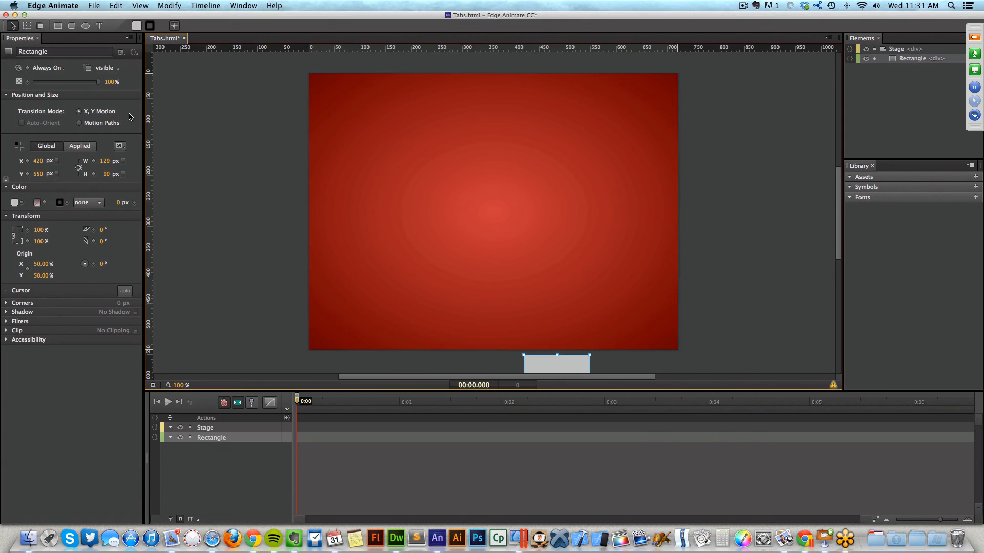
pyautogui.click(252, 107)
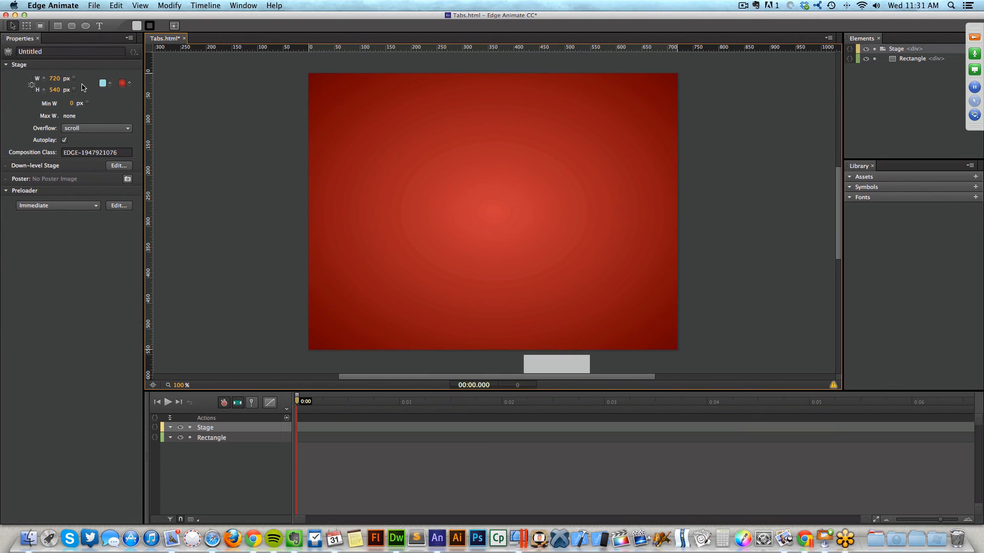
# Review the stage's overflow options and move the rectangle outside the stage, beside its upper part, to about X 781, Y 129 px.
pyautogui.click(86, 128)
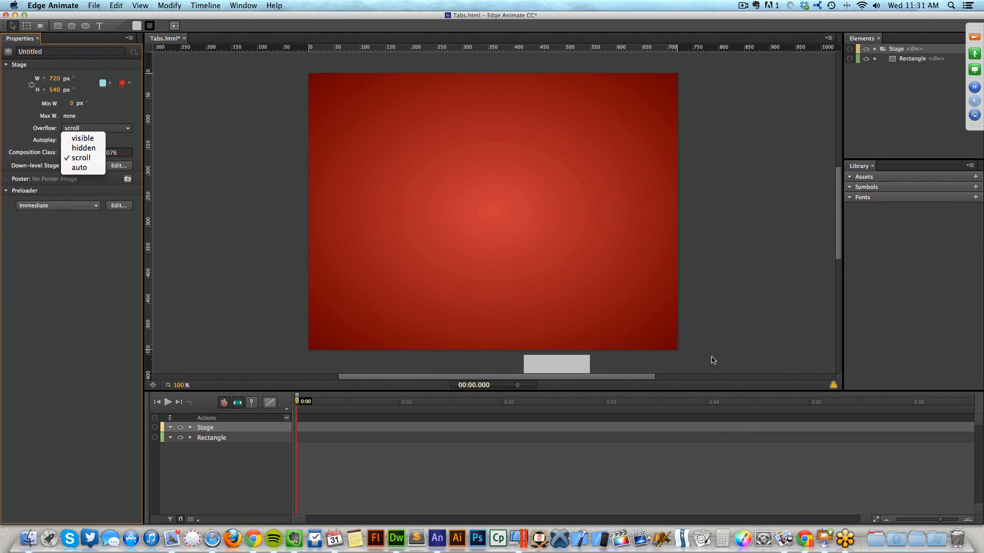
pyautogui.click(834, 213)
pyautogui.scroll(-10, 841, 232)
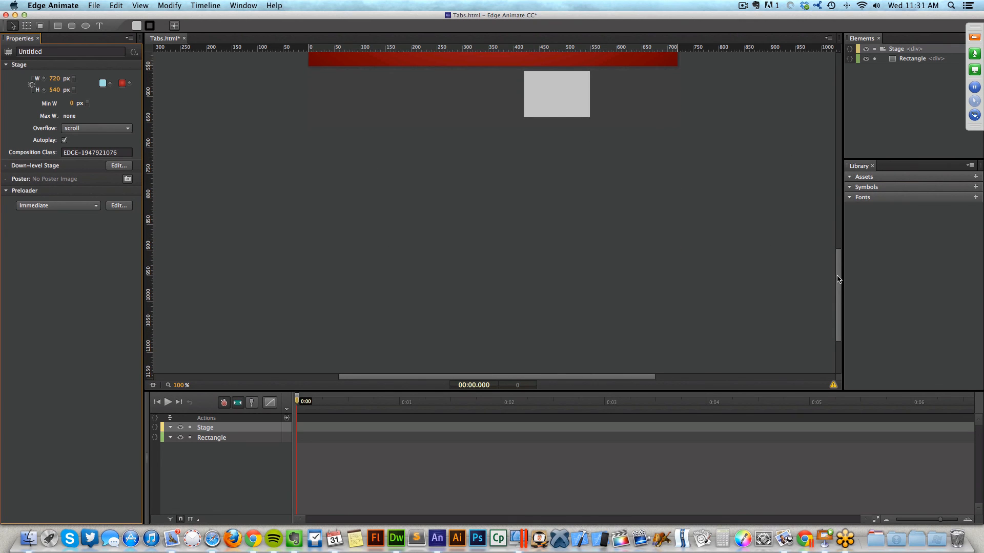
pyautogui.scroll(9, 839, 279)
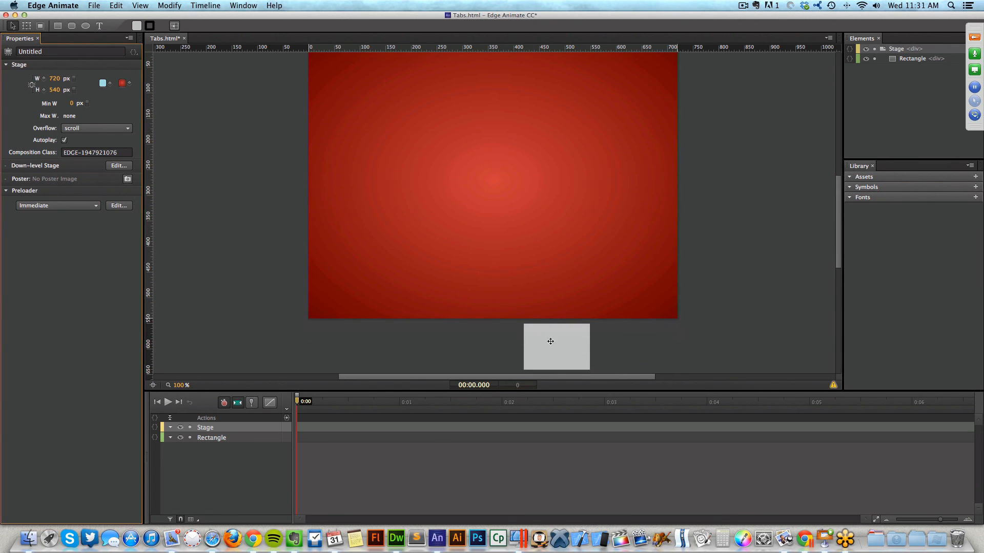
pyautogui.moveTo(548, 340); pyautogui.dragTo(732, 125)
pyautogui.scroll(1, 307, 256)
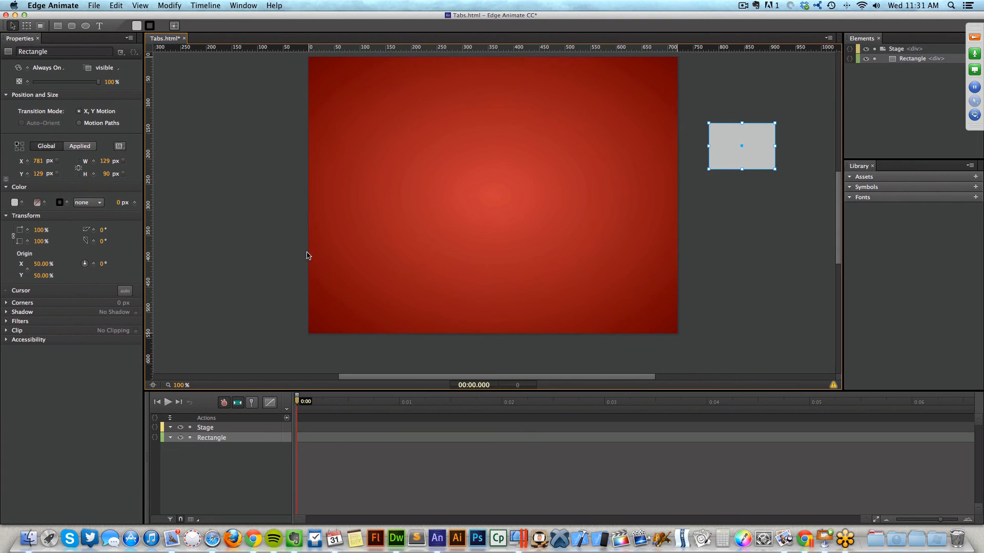
# Set the stage's overflow to hidden and move the rectangle back onto the stage at about X 192, Y 90 px.
pyautogui.click(257, 168)
pyautogui.click(76, 128)
pyautogui.click(102, 149)
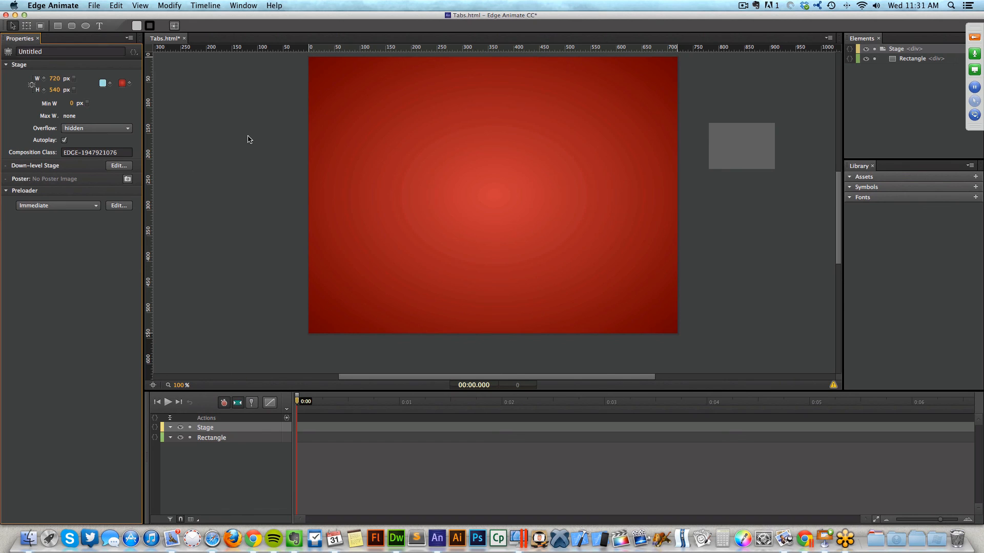
pyautogui.click(165, 135)
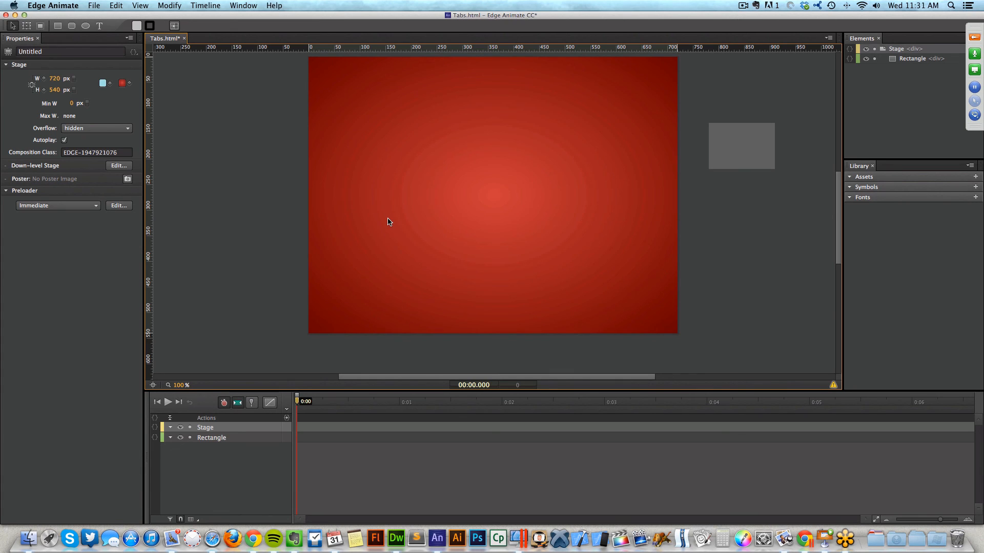
pyautogui.moveTo(754, 144); pyautogui.dragTo(452, 124)
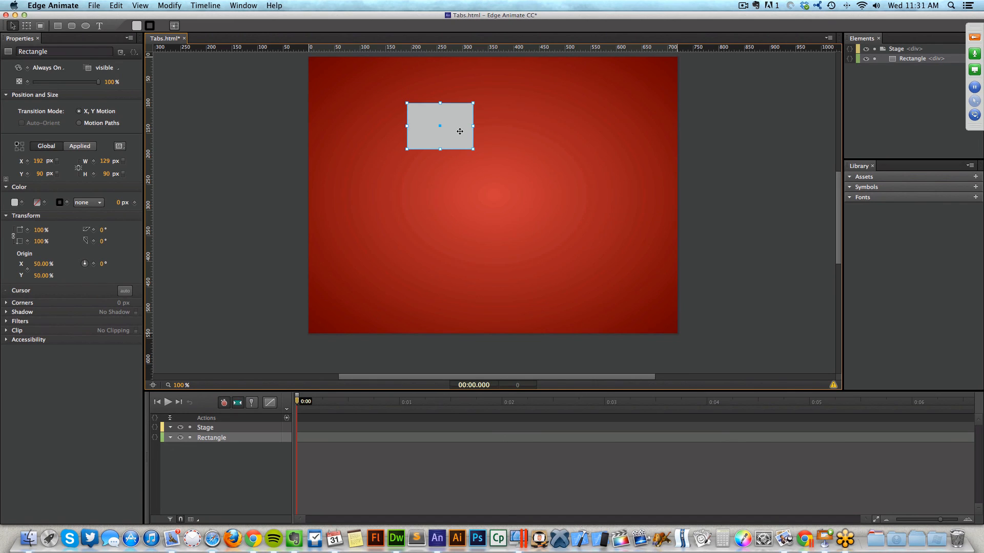
# Convert the rectangle into a symbol named Symbol_1 with timeline autoplay, and set the symbol's overflow to scroll.
pyautogui.rightClick(455, 129)
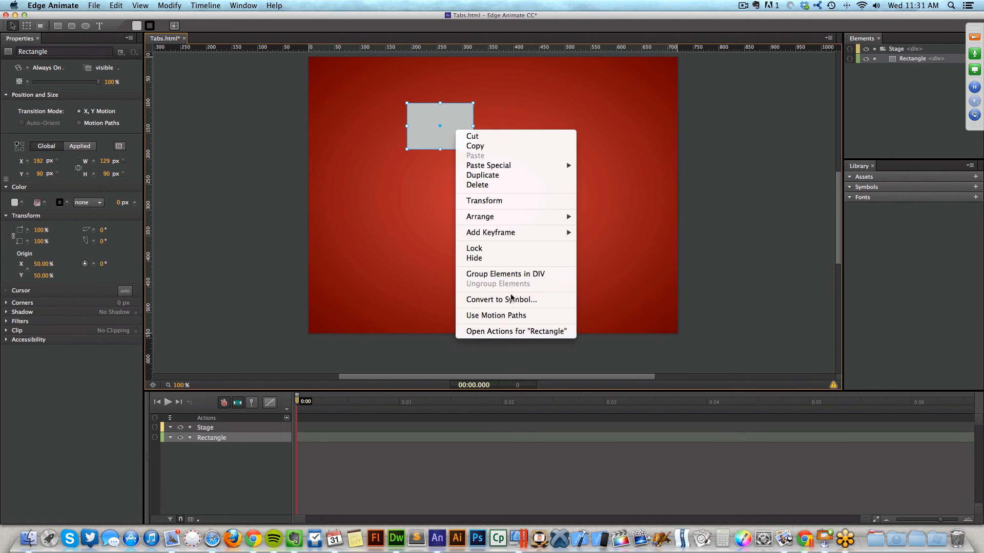
pyautogui.click(511, 303)
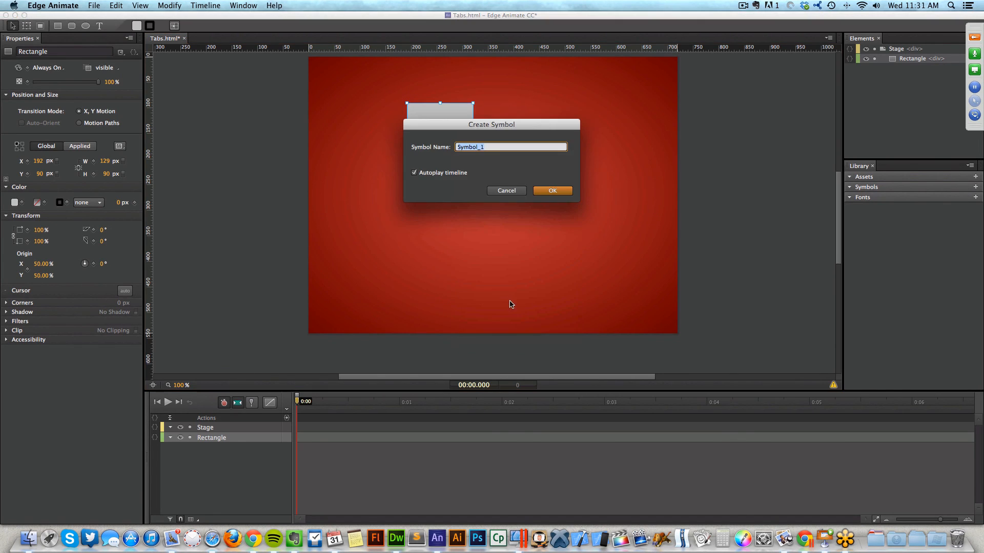
pyautogui.click(551, 191)
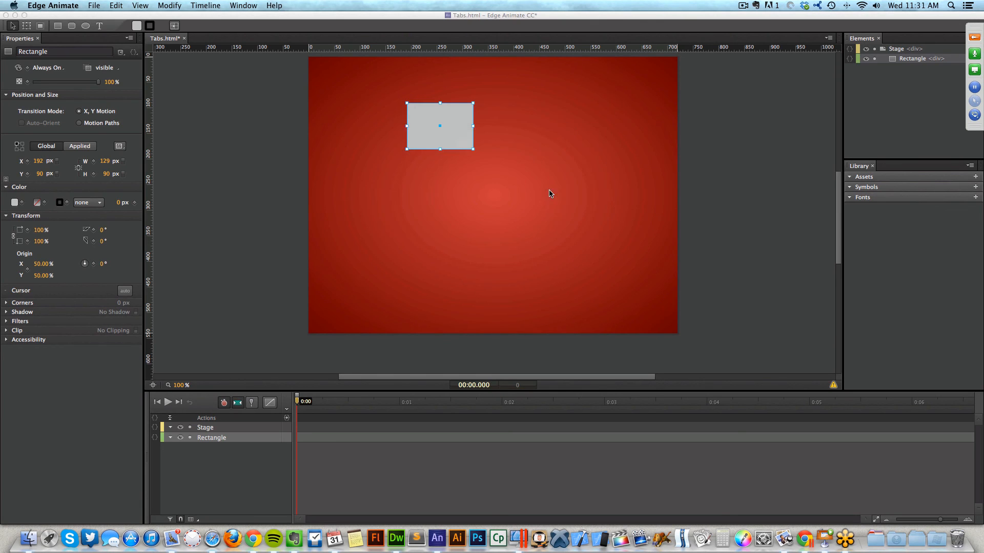
pyautogui.click(105, 69)
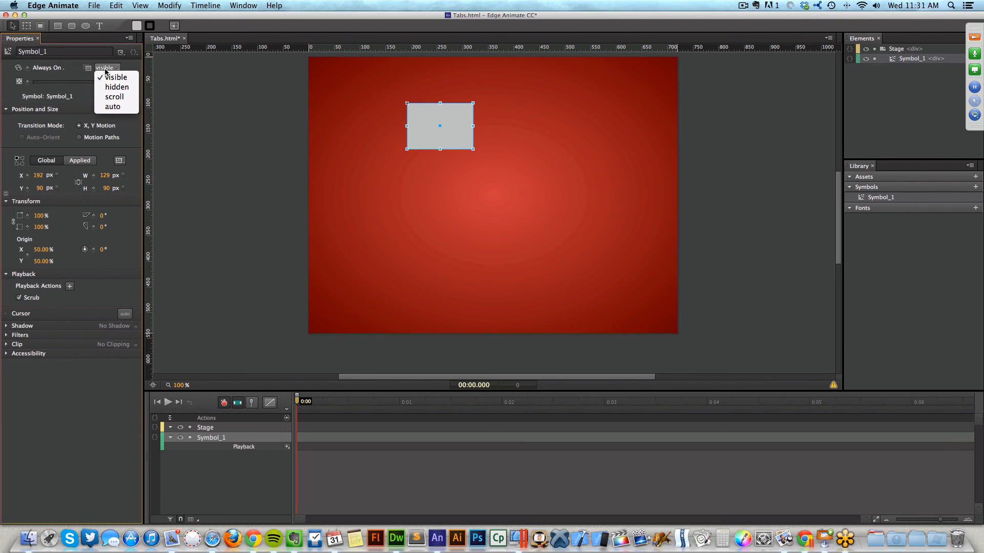
pyautogui.click(133, 97)
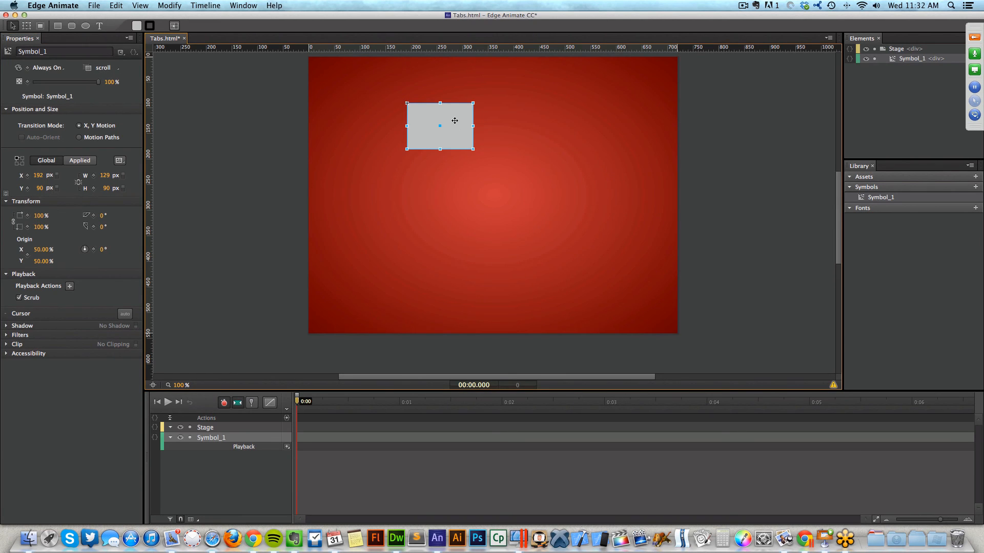
# Inside the symbol, add multi-line placeholder text starting with "sdhfskjhfkdjs" that runs past the rectangle's edges, and return to the main stage.
pyautogui.doubleClick(454, 121)
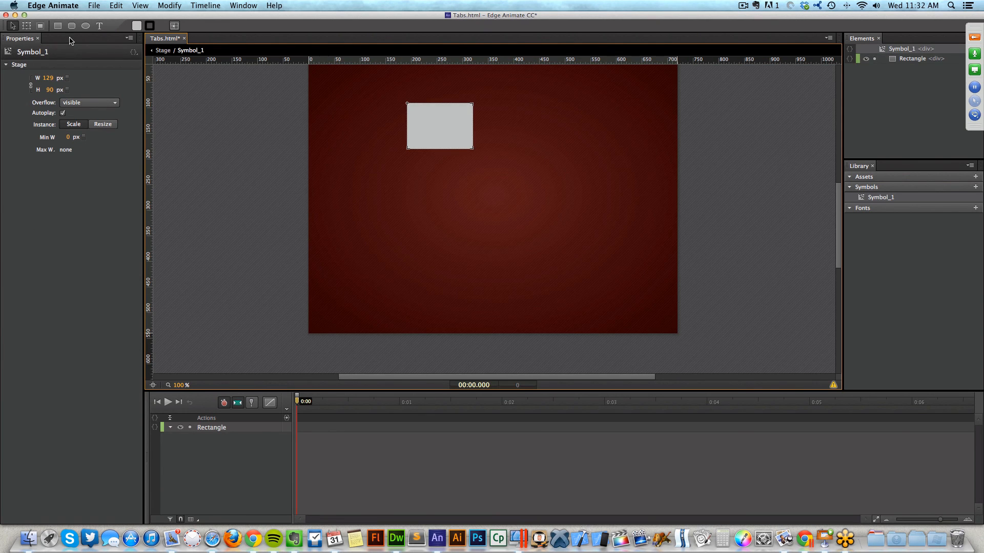
pyautogui.click(101, 26)
pyautogui.click(413, 117)
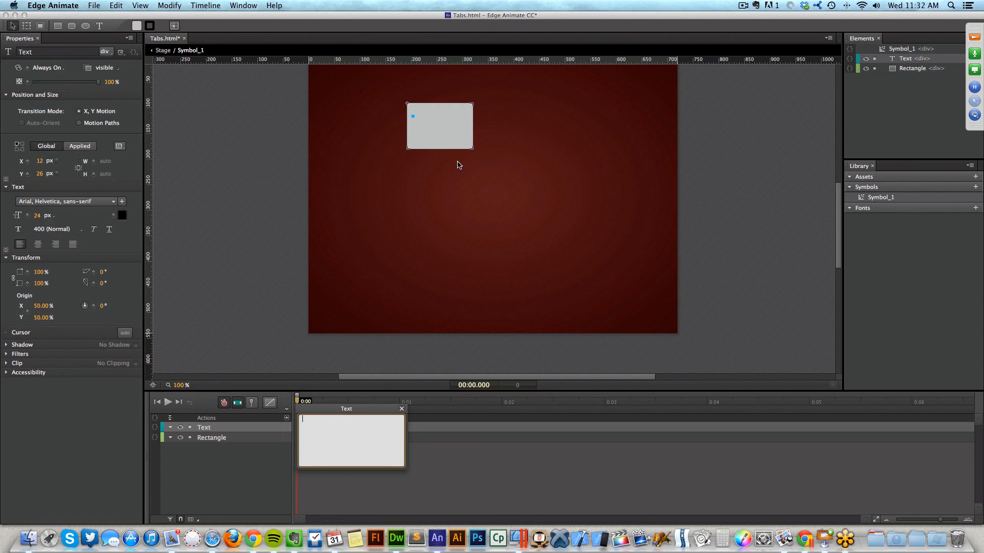
pyautogui.write('sdhfskjhfkdjs ')
pyautogui.write('sdklhdslkjsdfds')
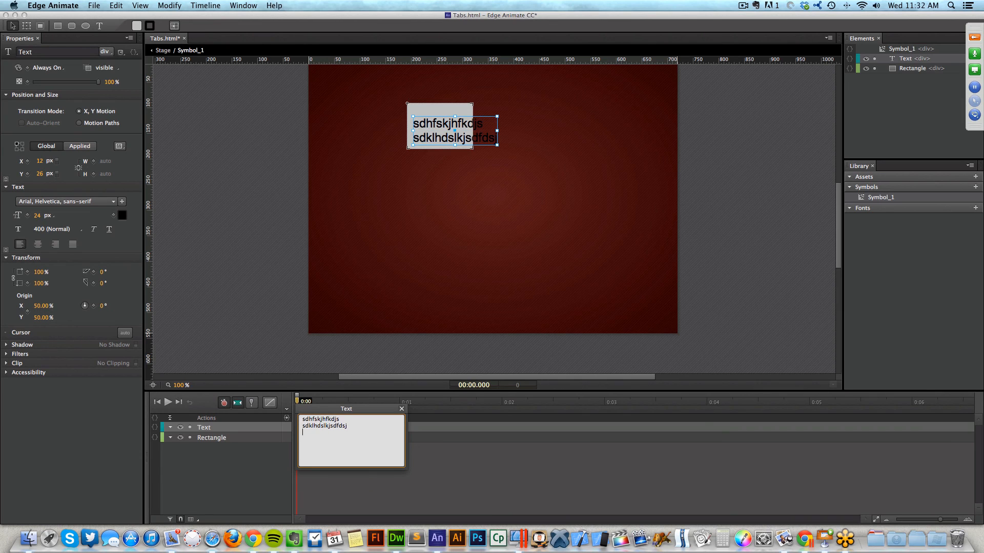
pyautogui.write('j')
pyautogui.press('Return')
pyautogui.press('Return')
pyautogui.write('sdlkjflksd')
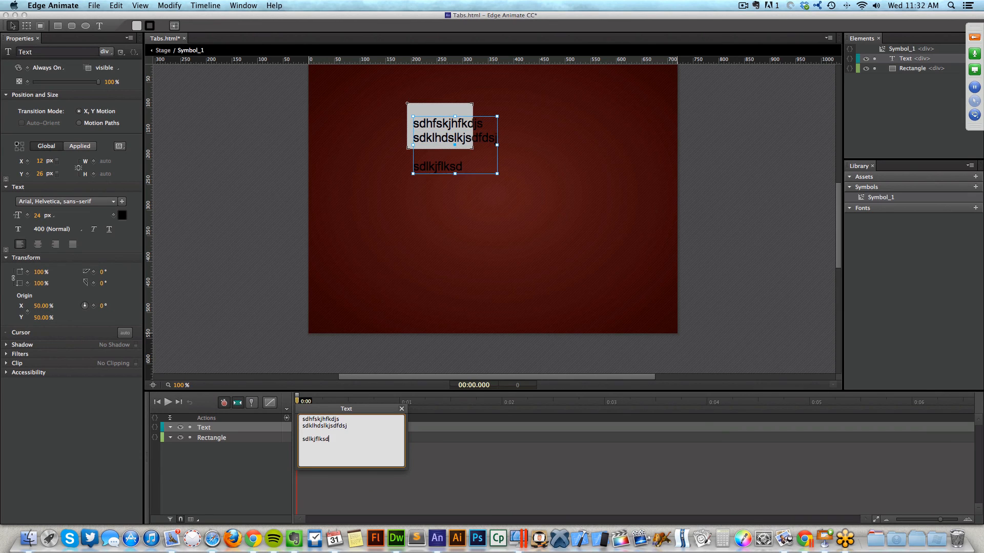
pyautogui.press('Return')
pyautogui.write('sdfhsdljhkjsdh')
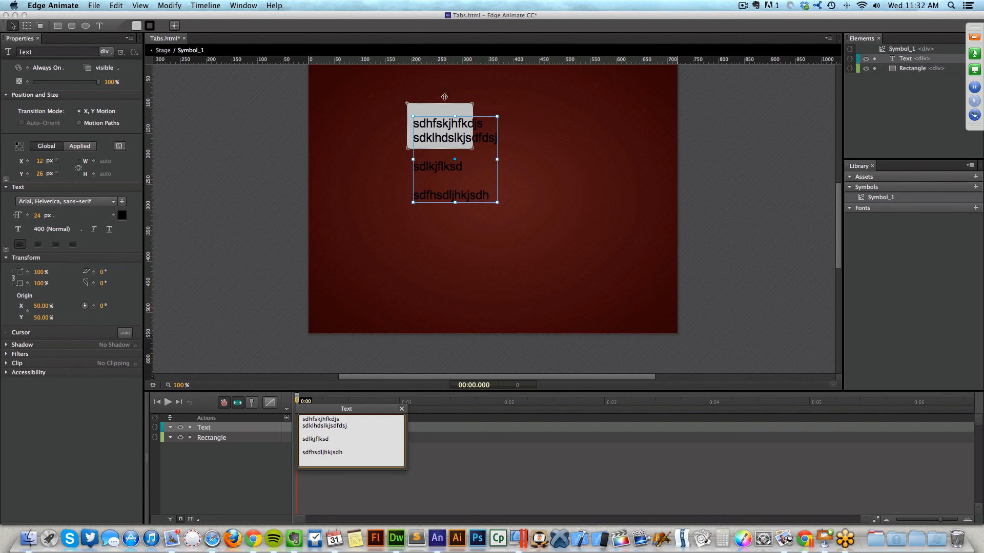
pyautogui.press('Escape')
pyautogui.click(163, 50)
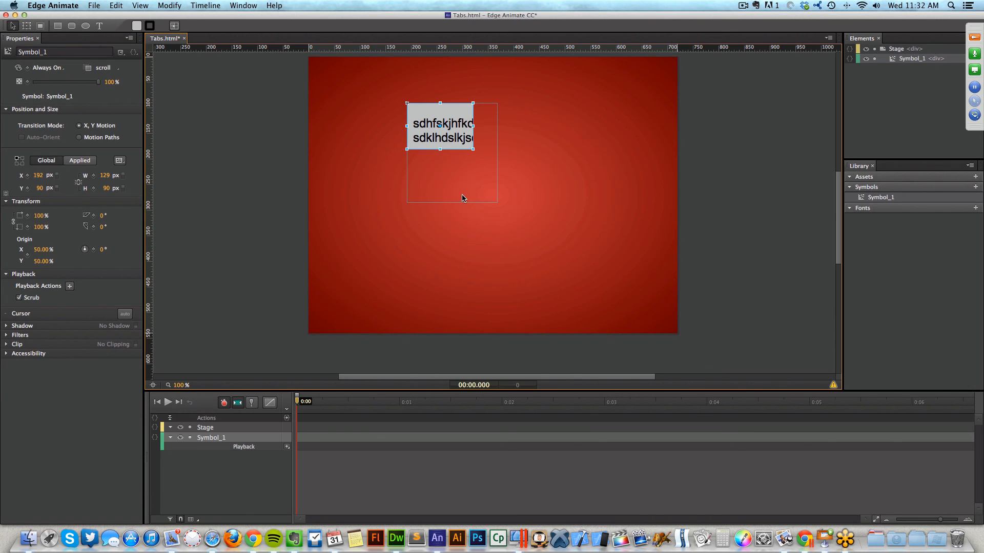
# Preview the page in the browser, test scrolling the text inside the symbol, and return to the project.
pyautogui.press('super+Return')
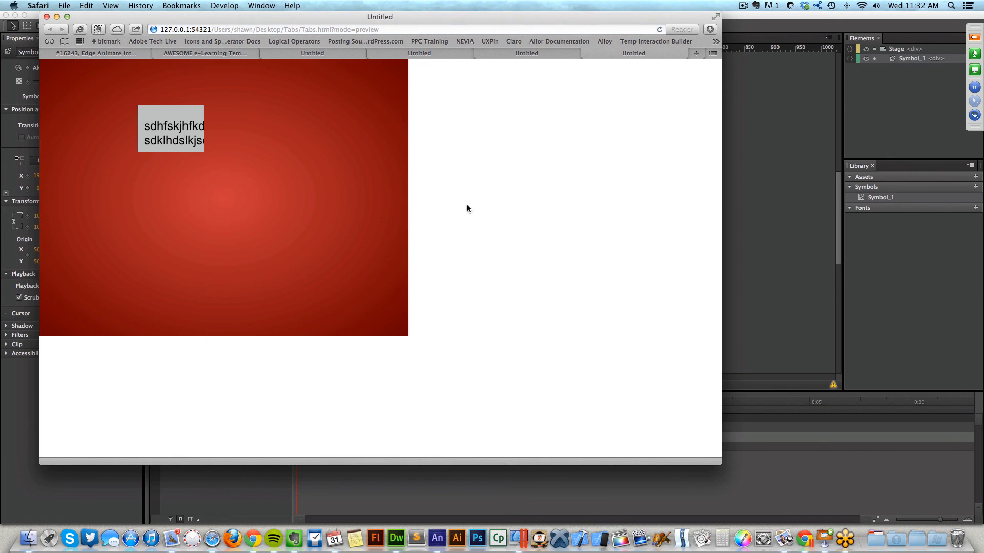
pyautogui.scroll(-1, 190, 141)
pyautogui.scroll(-2, 190, 140)
pyautogui.scroll(2, 190, 139)
pyautogui.scroll(-2, 190, 139)
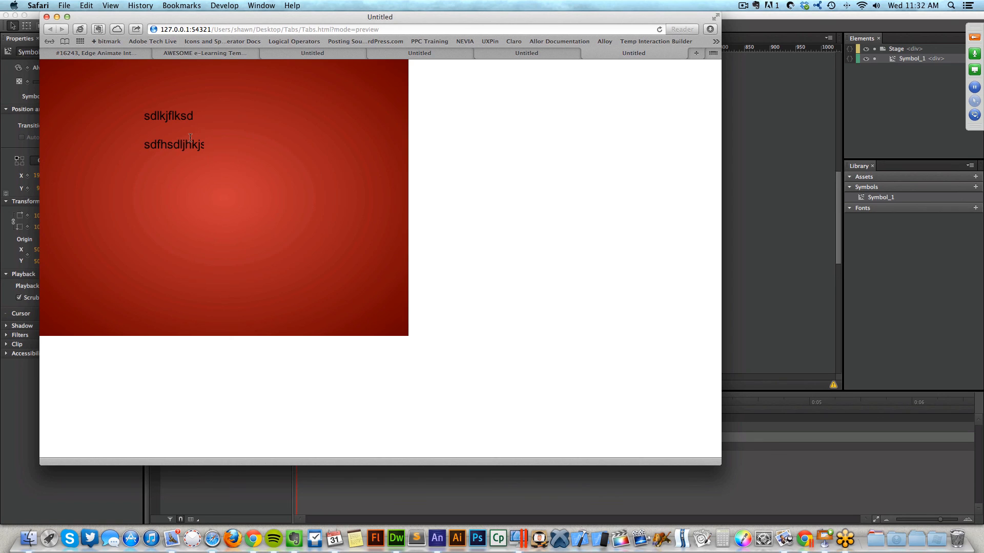
pyautogui.scroll(2, 190, 137)
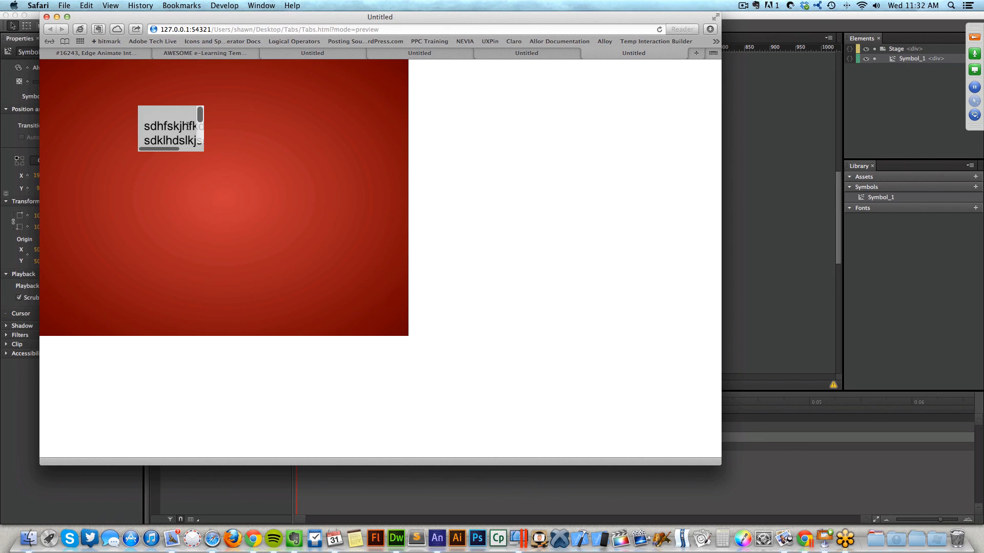
pyautogui.scroll(-2, 188, 128)
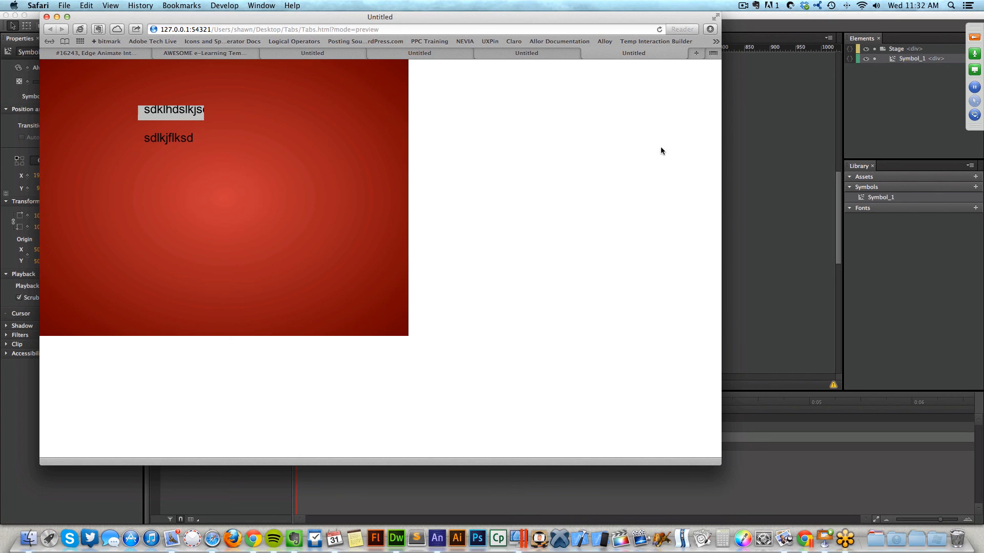
pyautogui.click(765, 145)
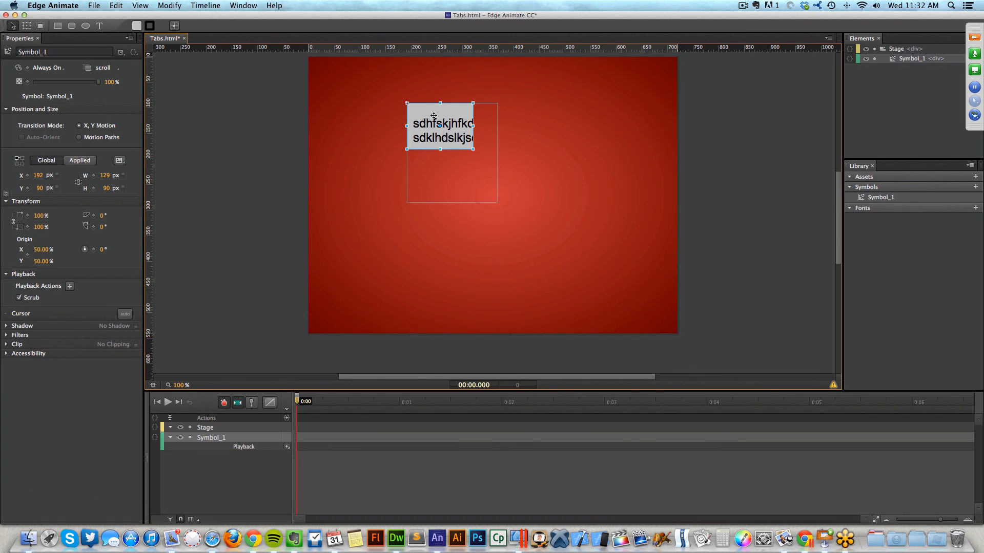
# Set the symbol's overflow to hidden, preview the page in the browser, and return to the project.
pyautogui.click(105, 67)
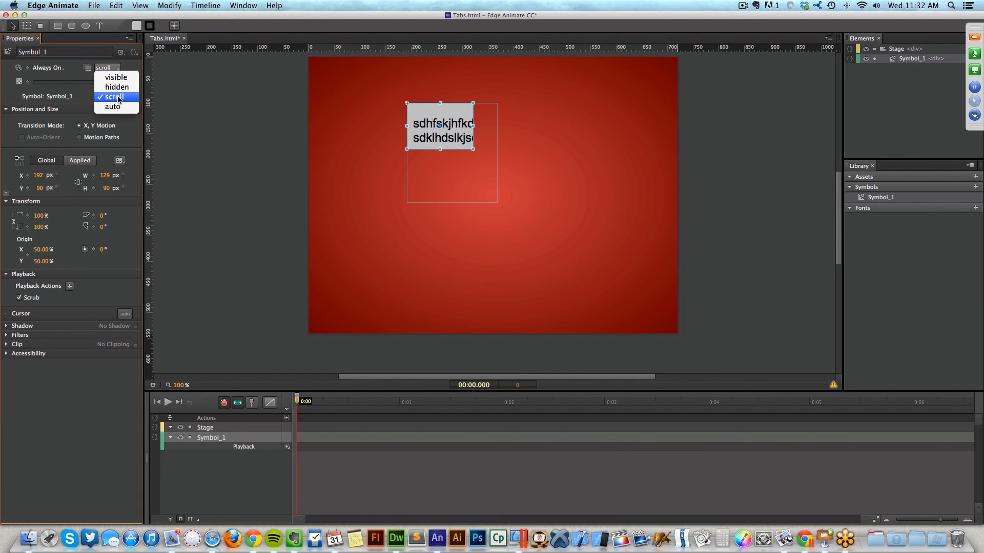
pyautogui.click(117, 87)
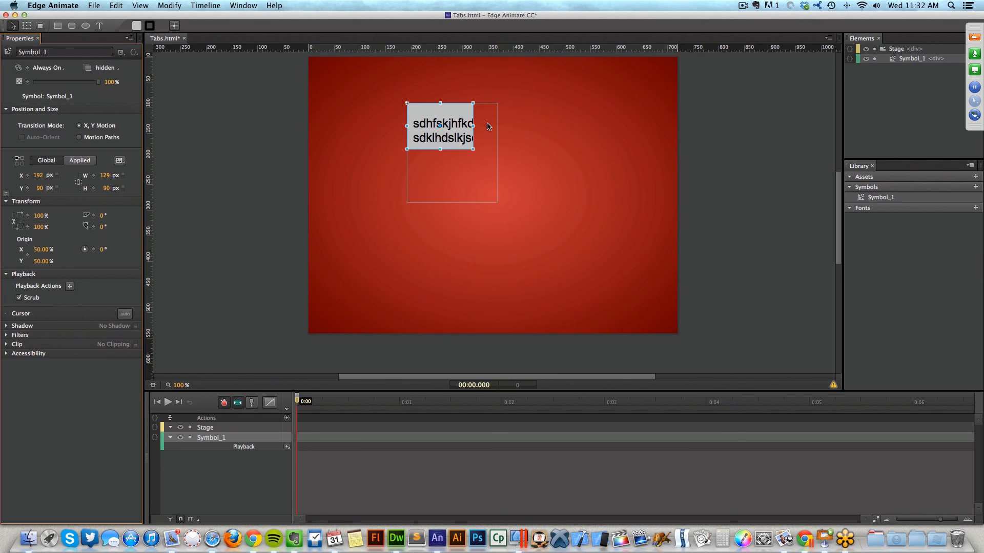
pyautogui.press('super+Return')
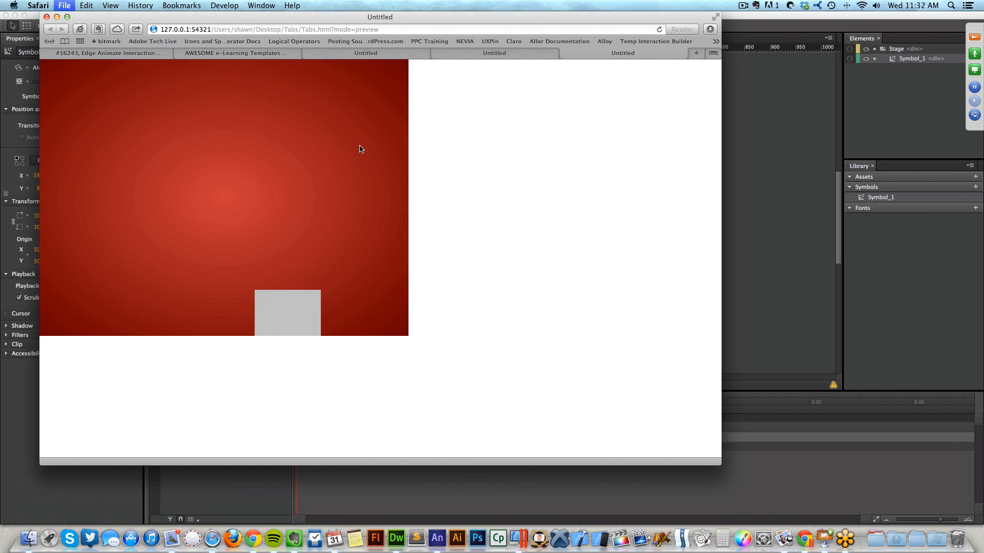
pyautogui.click(766, 123)
# Delete the symbol from the stage and select the stage.
pyautogui.click(443, 113)
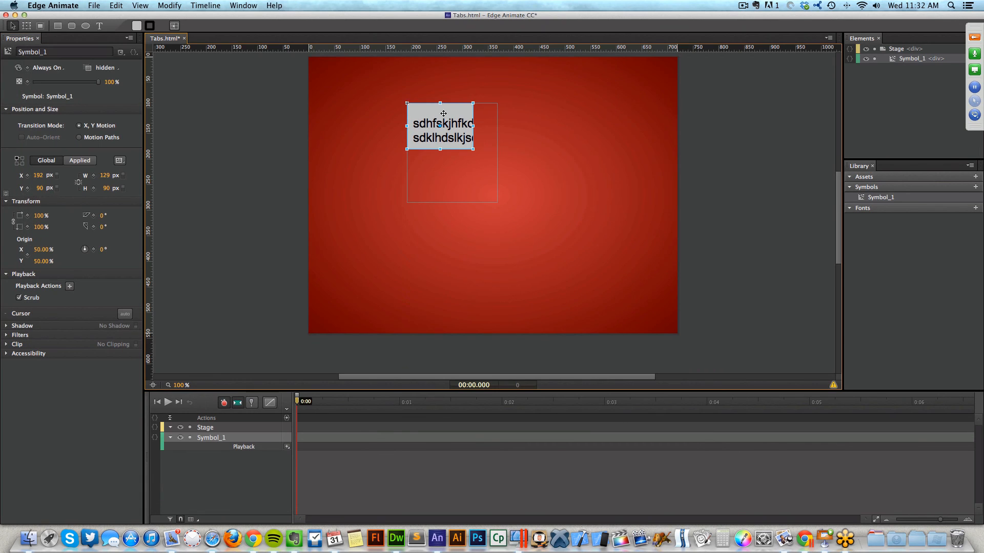
pyautogui.press('Delete')
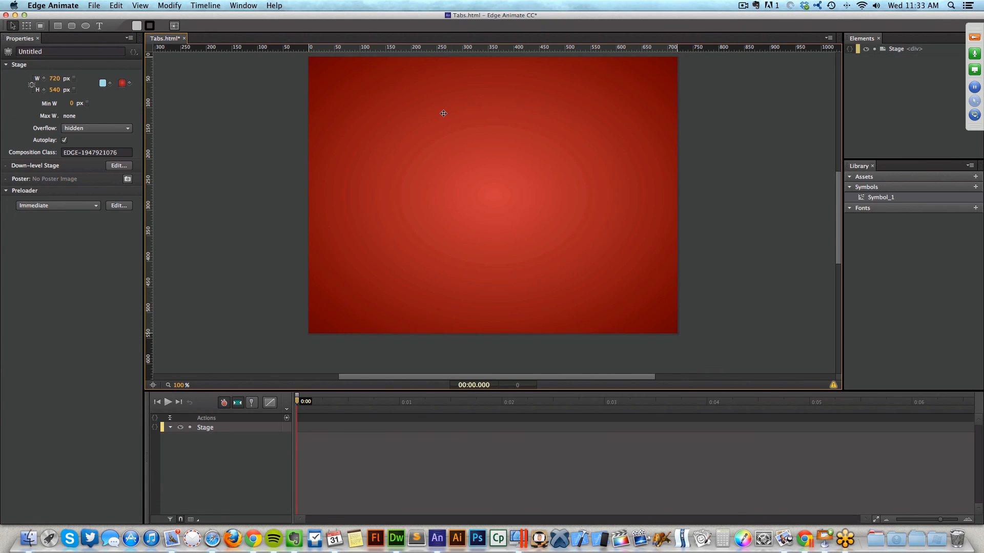
pyautogui.click(293, 125)
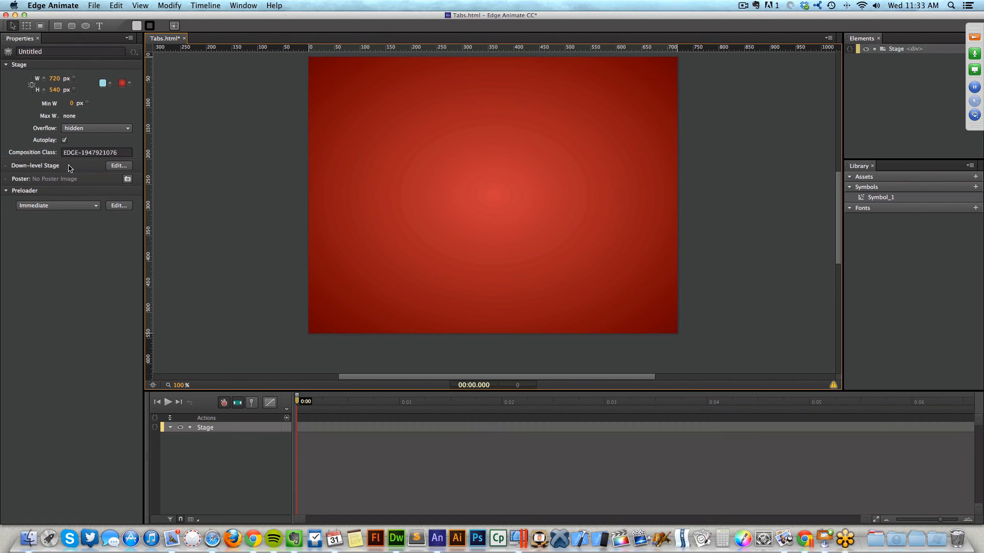
# On the down-level stage, add the text "You need to go to this" at about X 330, Y 187 px, and return to the main stage.
pyautogui.click(117, 164)
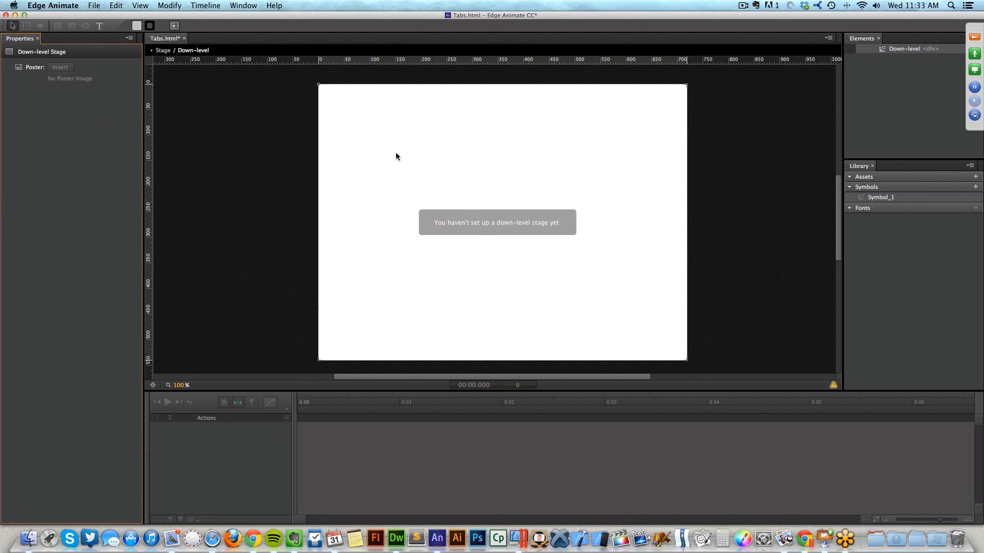
pyautogui.click(100, 26)
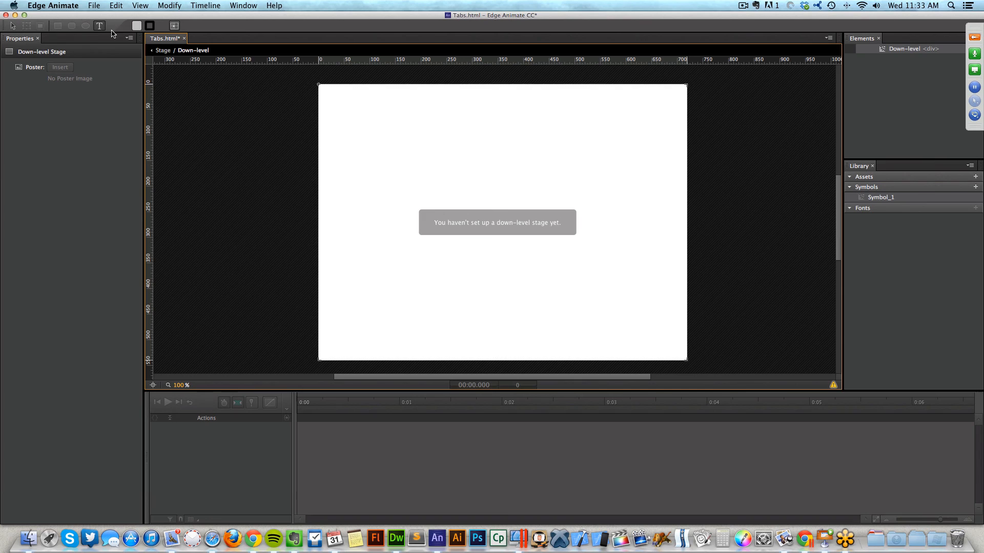
pyautogui.click(487, 180)
pyautogui.write('You ne')
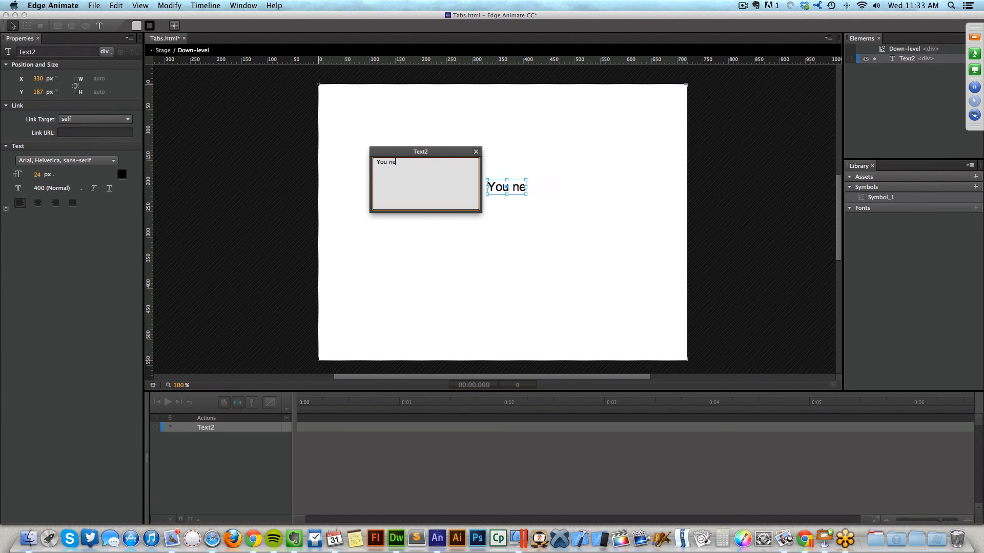
pyautogui.write('ed to go to this')
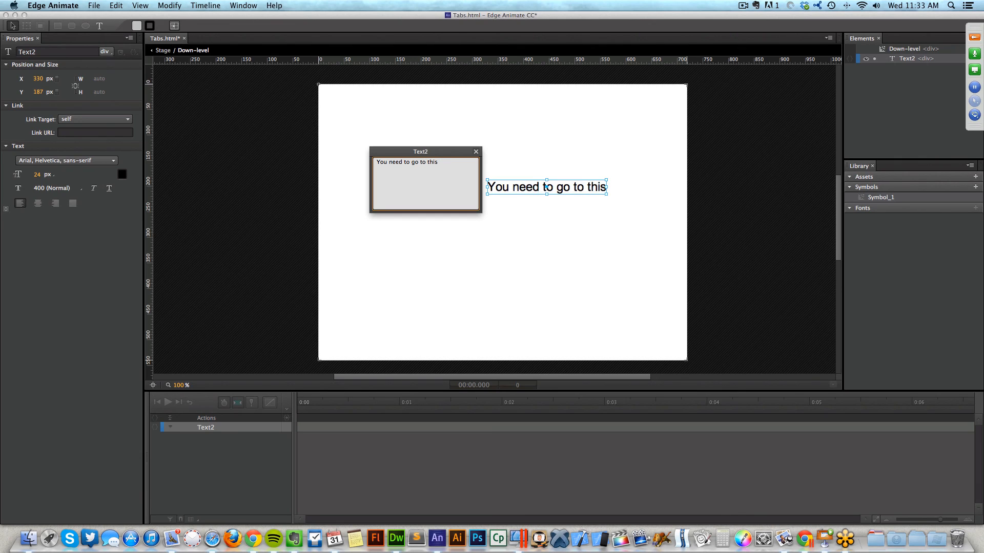
pyautogui.press('Escape')
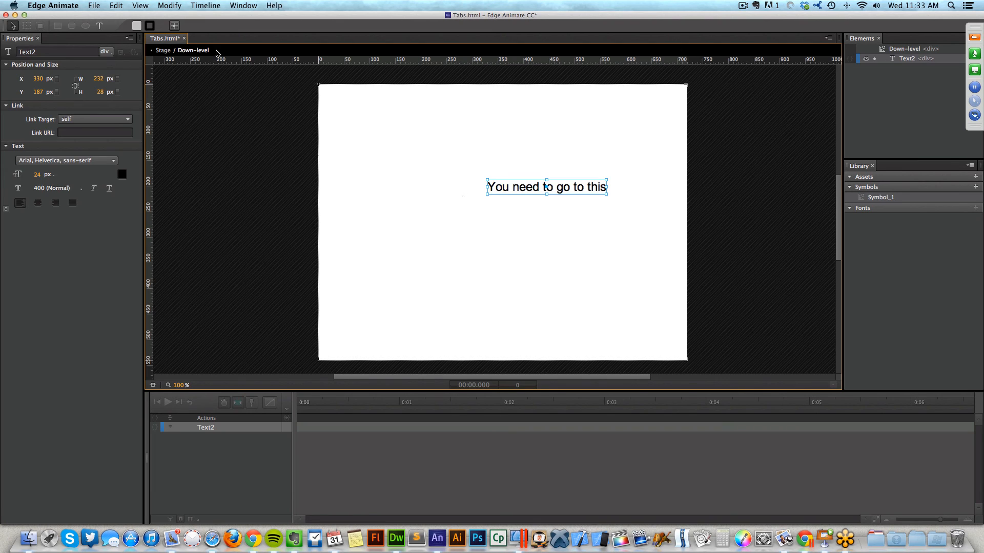
pyautogui.click(167, 52)
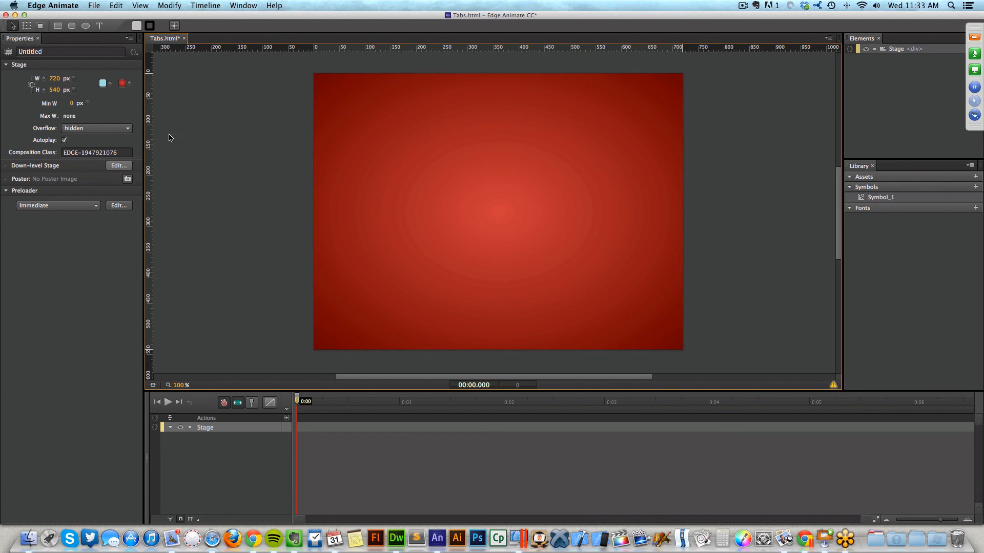
# Review the stage's poster image capture options and the available preloader types without changing them.
pyautogui.click(128, 180)
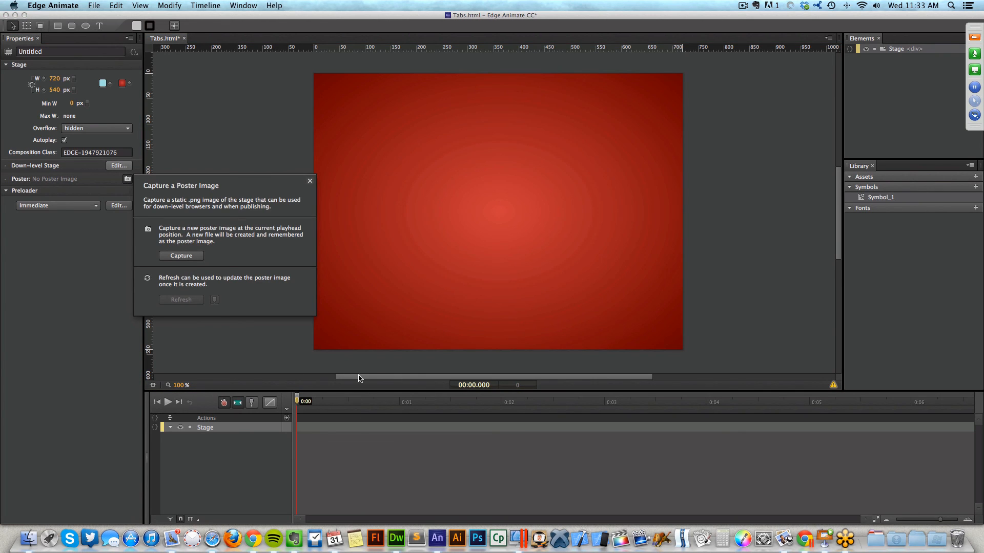
pyautogui.click(309, 181)
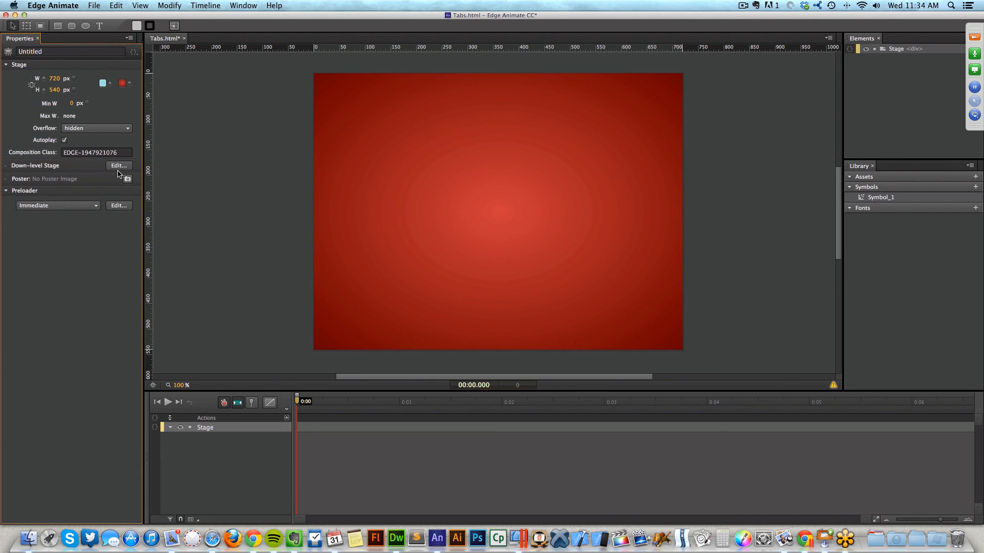
pyautogui.click(38, 205)
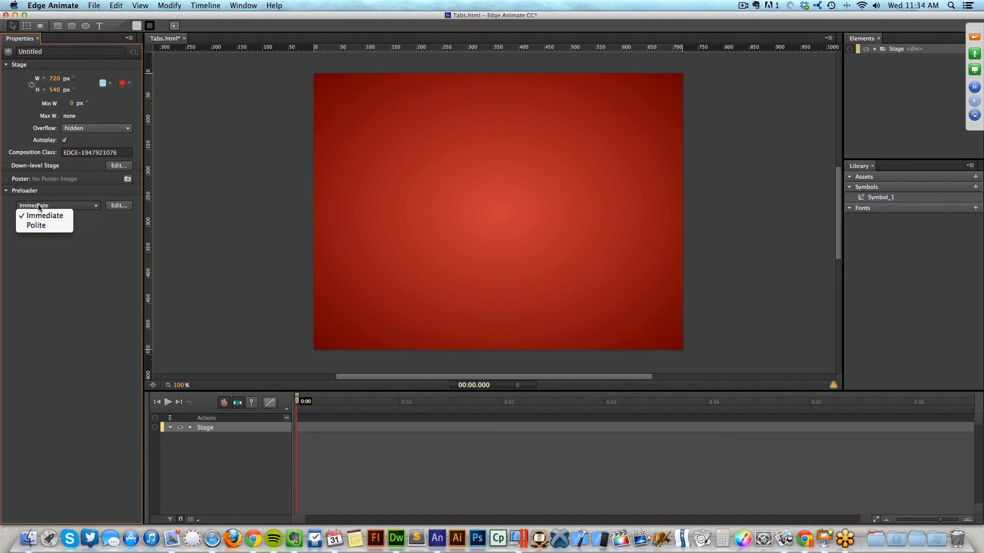
pyautogui.click(60, 193)
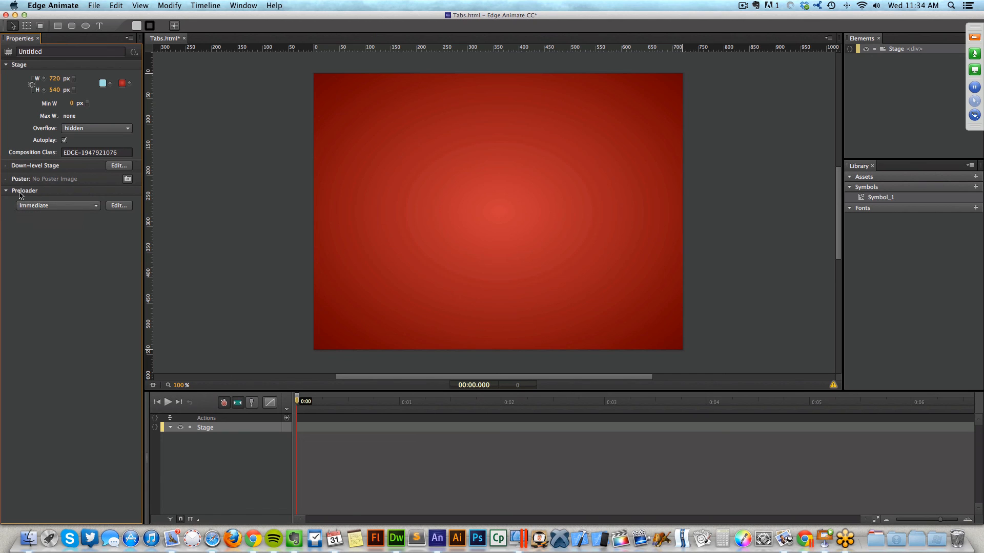
# Open the preloader stage for editing and insert the striped 220x19px loader bar from the preloader clip-art.
pyautogui.click(116, 208)
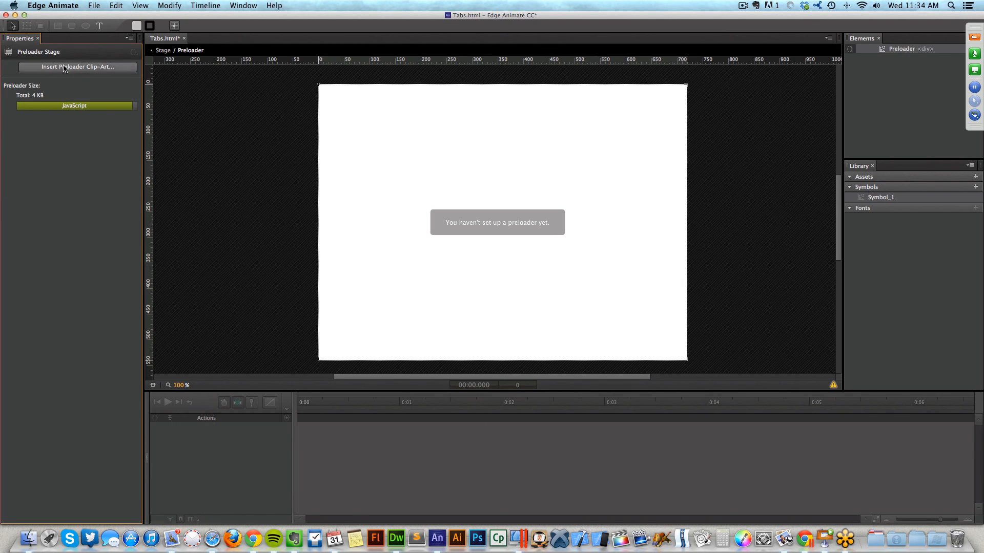
pyautogui.click(102, 68)
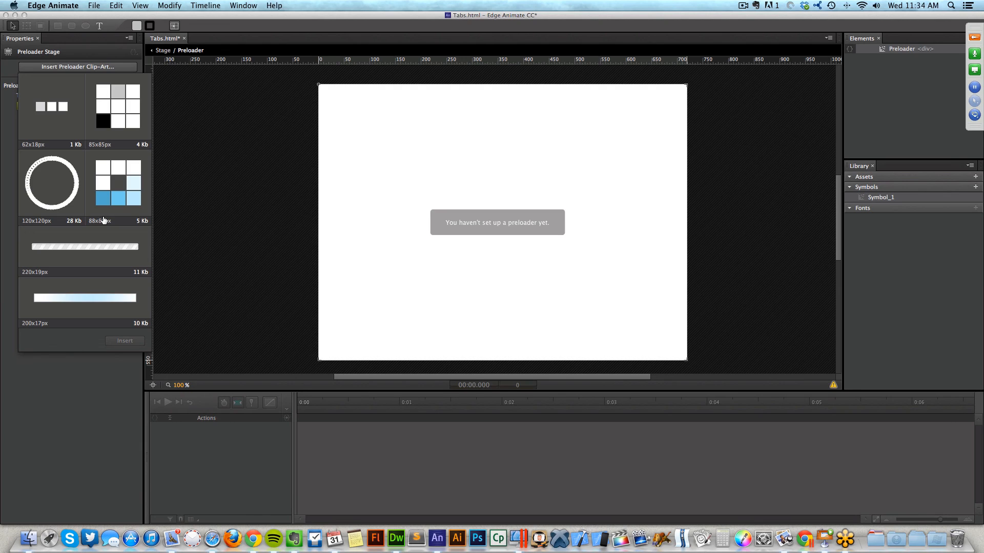
pyautogui.click(89, 250)
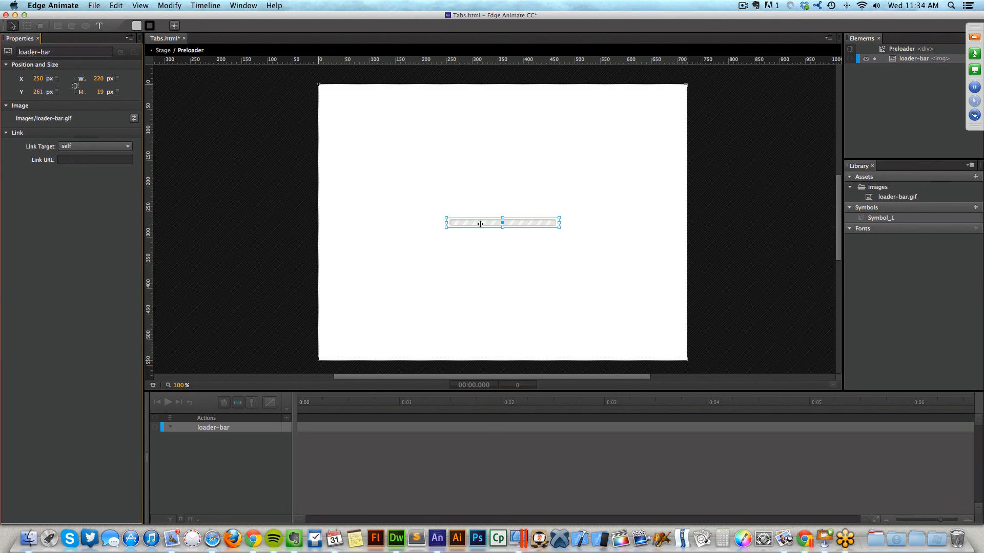
# Add the text "Loading Interaction" to the preloader stage and place it just above the loader bar at about X 259, Y 233 px.
pyautogui.click(102, 28)
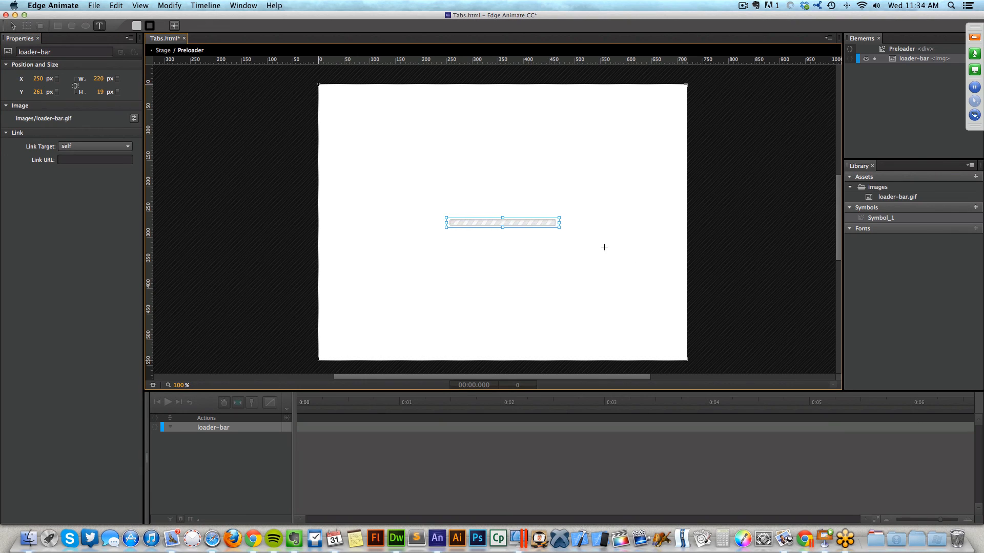
pyautogui.click(500, 207)
pyautogui.write('Loa')
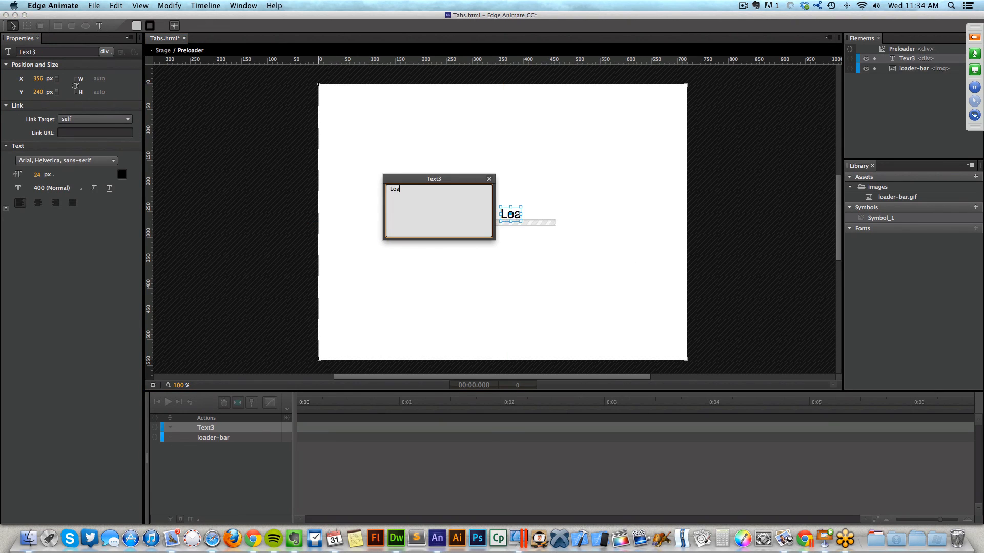
pyautogui.write('ding Interaction')
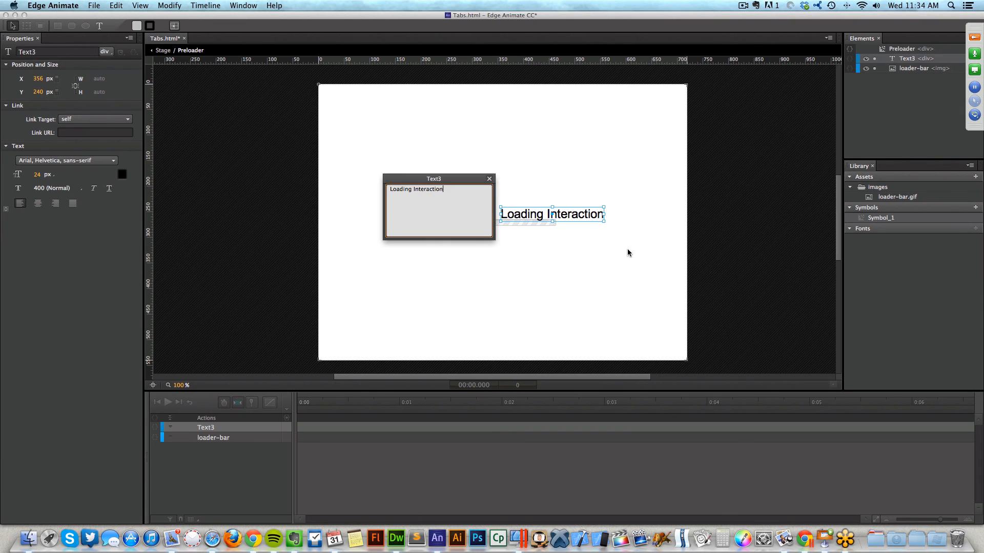
pyautogui.press('Escape')
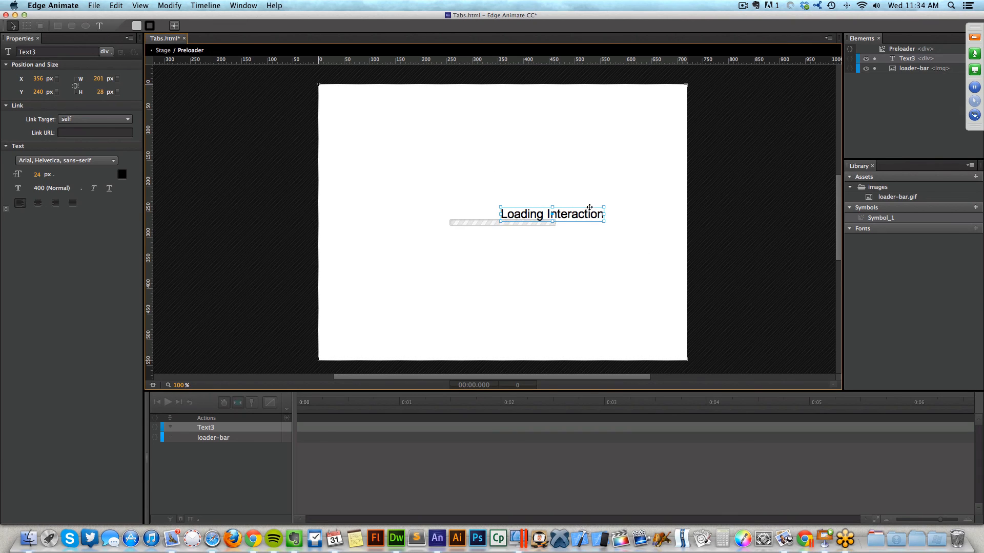
pyautogui.moveTo(588, 207); pyautogui.dragTo(538, 203)
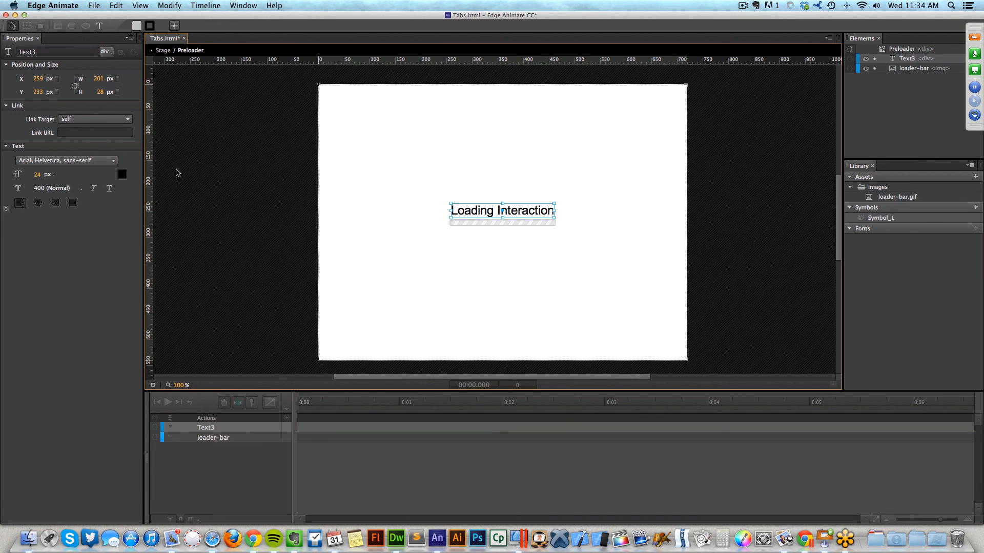
# Format the "Loading Interaction" text in Verdana, Geneva, sans-serif at 12 px with the grey colour rgba(125,125,125,1.00).
pyautogui.click(111, 162)
pyautogui.click(110, 171)
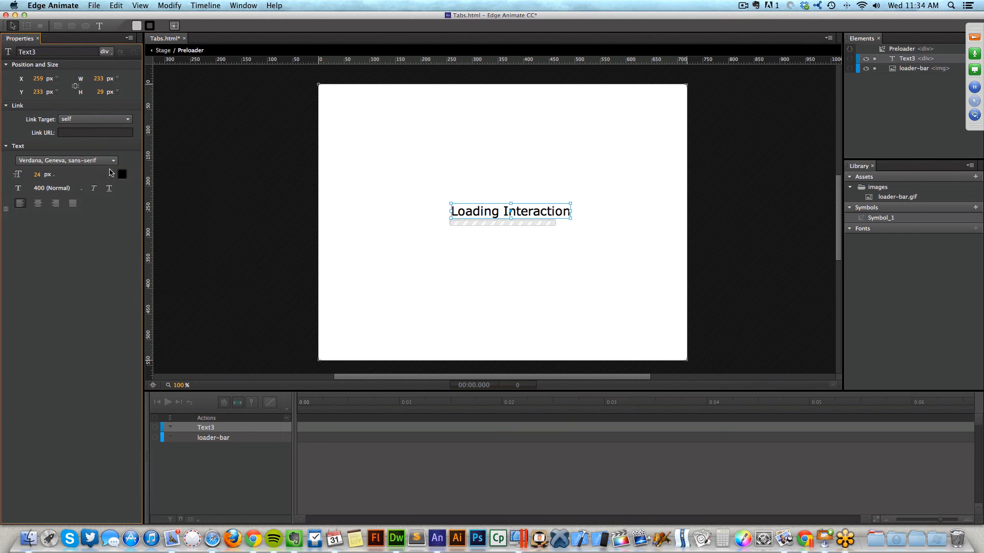
pyautogui.click(122, 174)
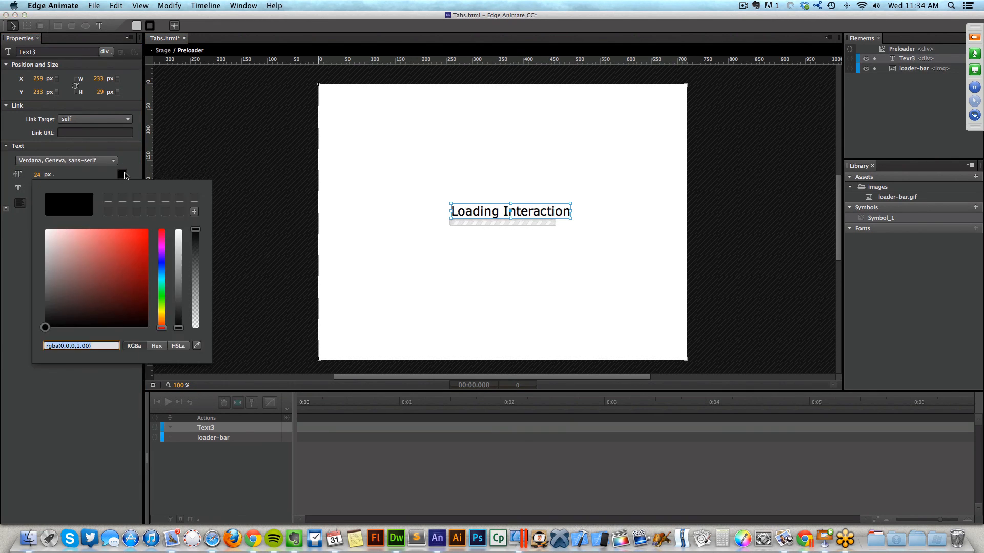
pyautogui.moveTo(90, 260); pyautogui.dragTo(33, 281)
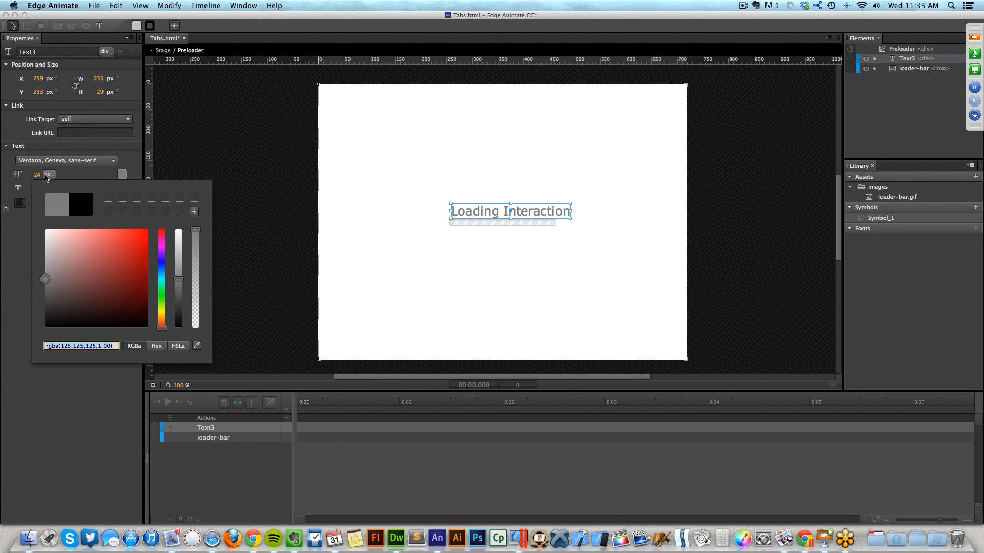
pyautogui.click(40, 174)
pyautogui.write('12')
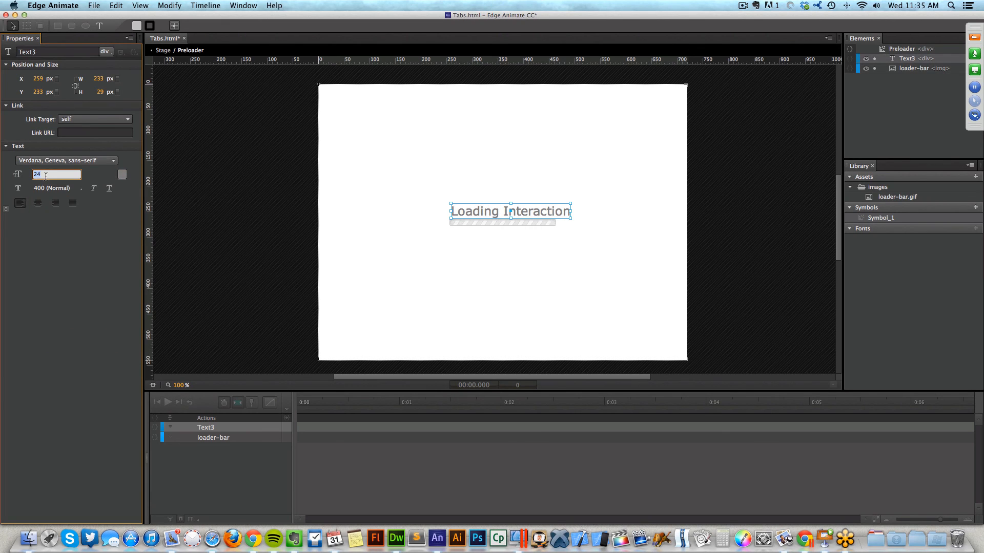
pyautogui.press('Return')
pyautogui.click(500, 199)
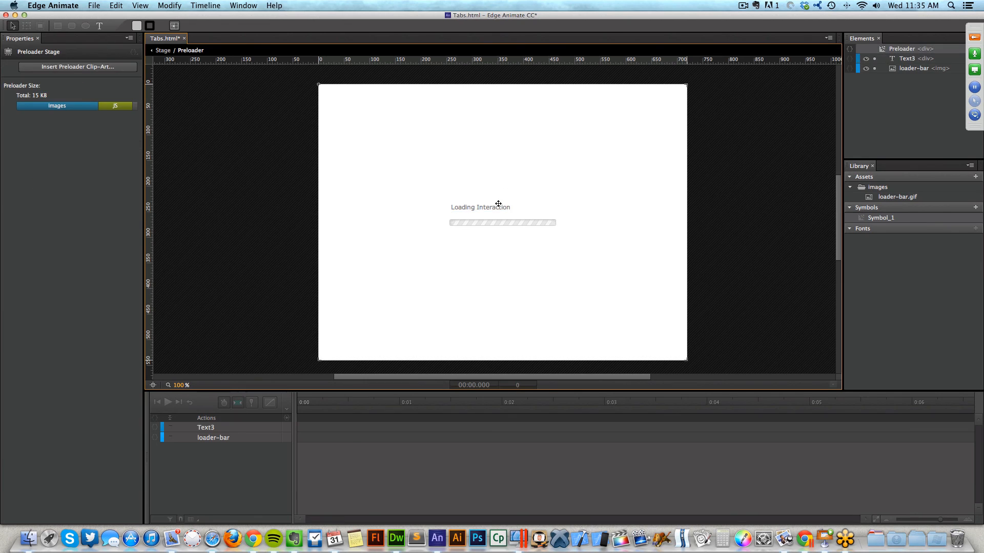
# Centre the loading text above the loader bar at about X 302, Y 246 px, and save the project from the main stage.
pyautogui.moveTo(498, 206); pyautogui.dragTo(518, 212)
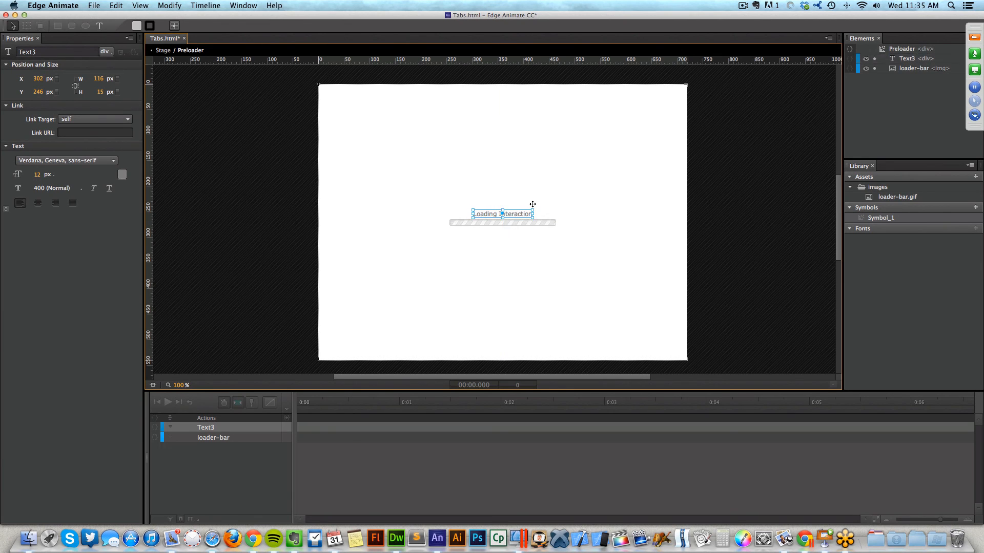
pyautogui.click(562, 204)
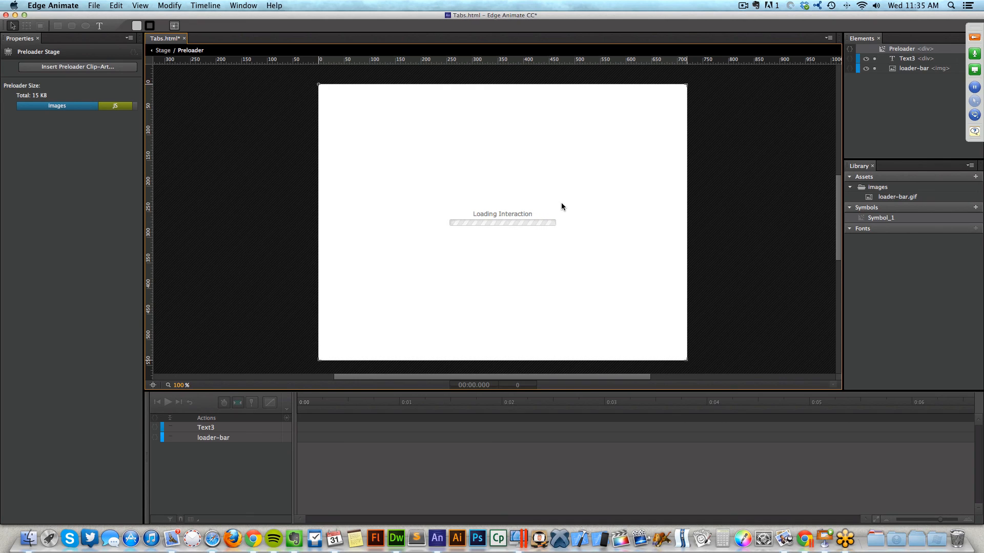
pyautogui.click(170, 52)
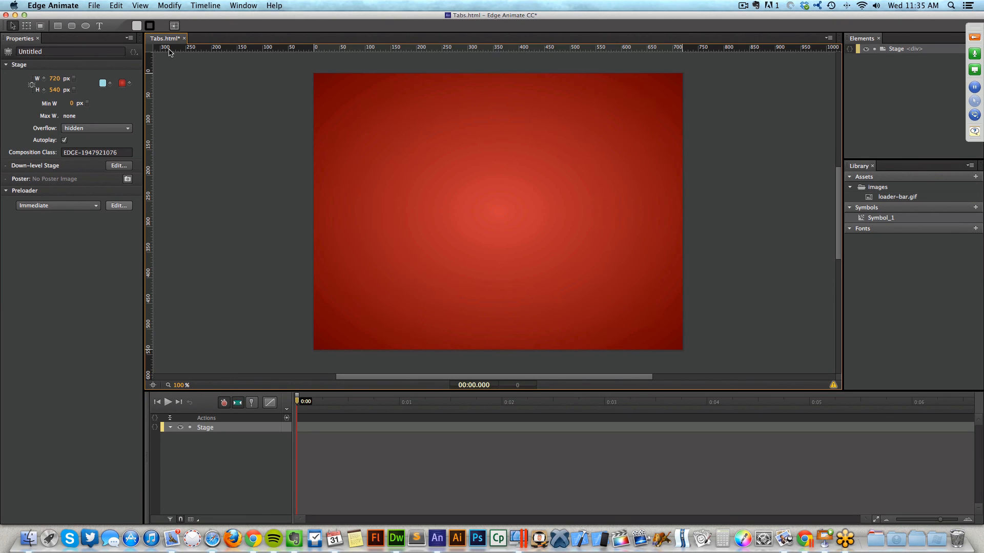
pyautogui.press('super+s')
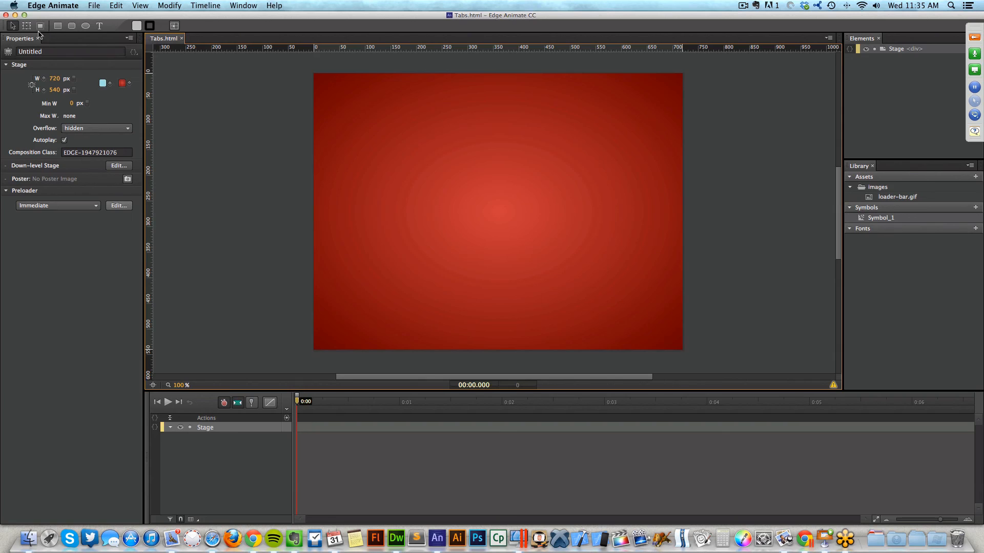
# Add the text "This is the text" to the stage at about X 172, Y 145 px.
pyautogui.click(101, 28)
pyautogui.click(402, 147)
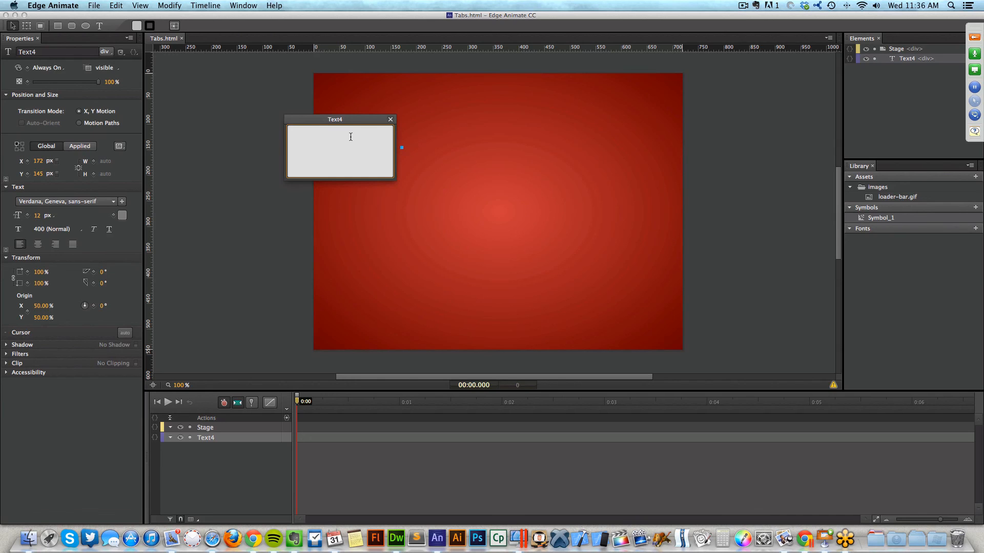
pyautogui.write('This is the text')
# Check the text's font choices and move the text to about X 315, Y 216 px, saving the project.
pyautogui.click(44, 202)
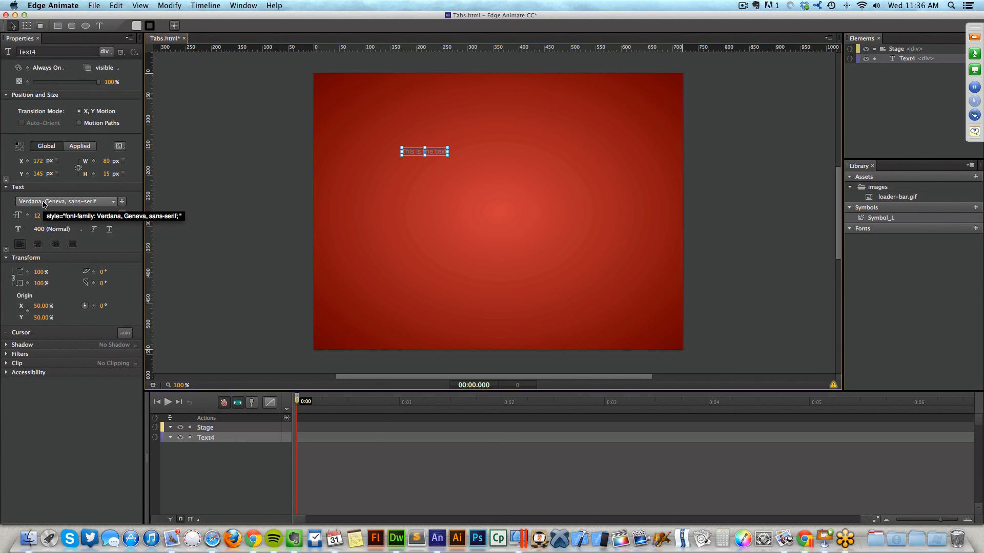
pyautogui.click(45, 201)
pyautogui.click(46, 200)
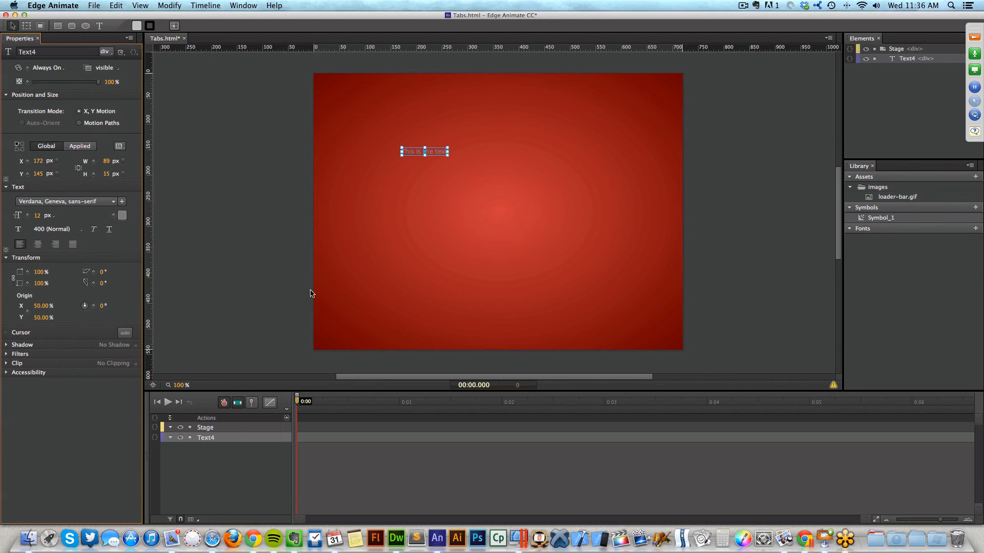
pyautogui.moveTo(432, 154); pyautogui.dragTo(498, 186)
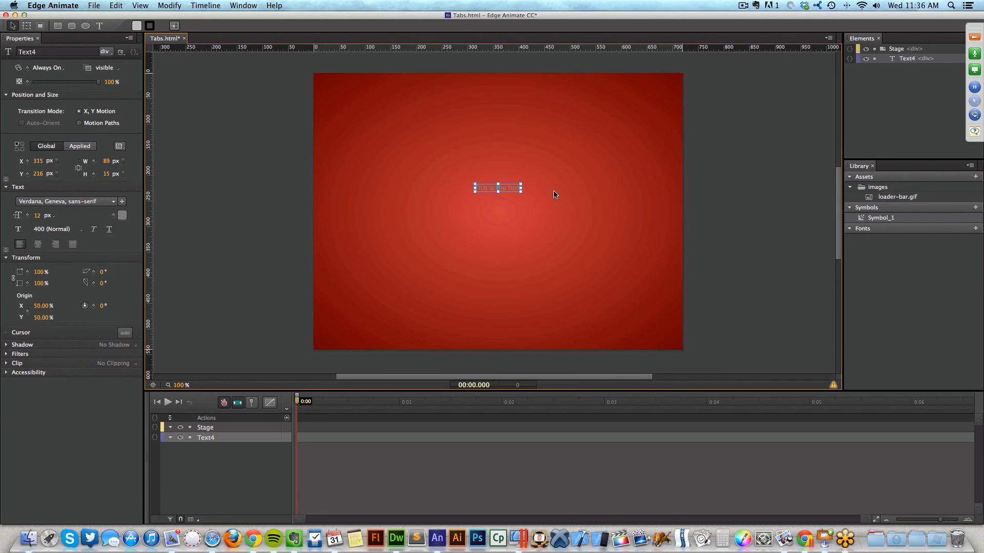
pyautogui.press('super+s')
# Browse the Edge Web Fonts library and the custom font embed options, and close the font dialog without adding a font.
pyautogui.click(935, 253)
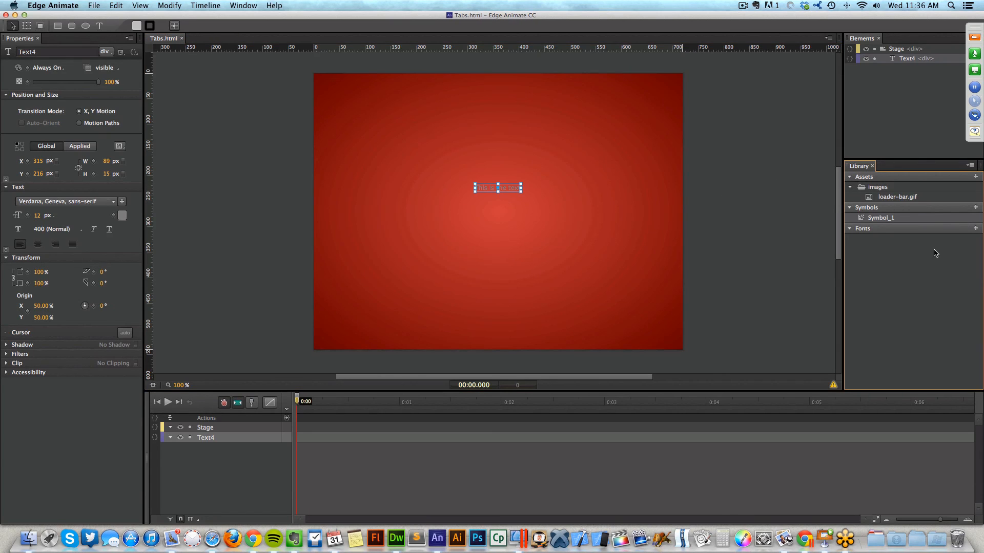
pyautogui.click(975, 228)
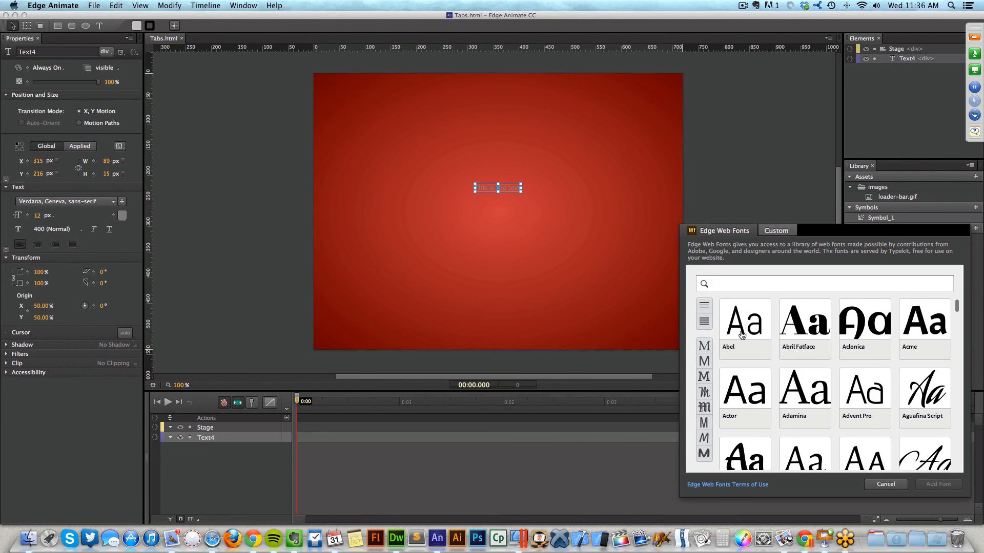
pyautogui.scroll(-10, 732, 382)
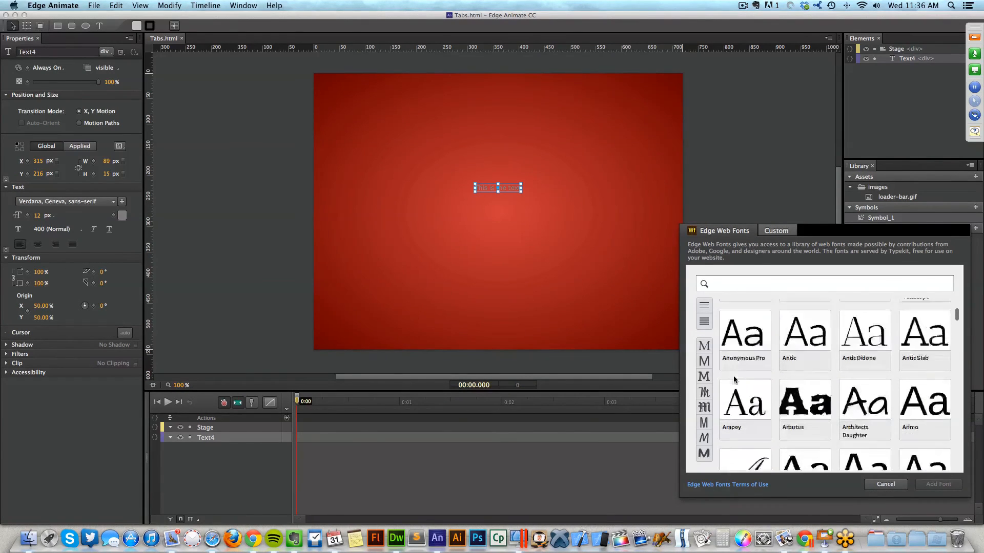
pyautogui.scroll(-3, 734, 379)
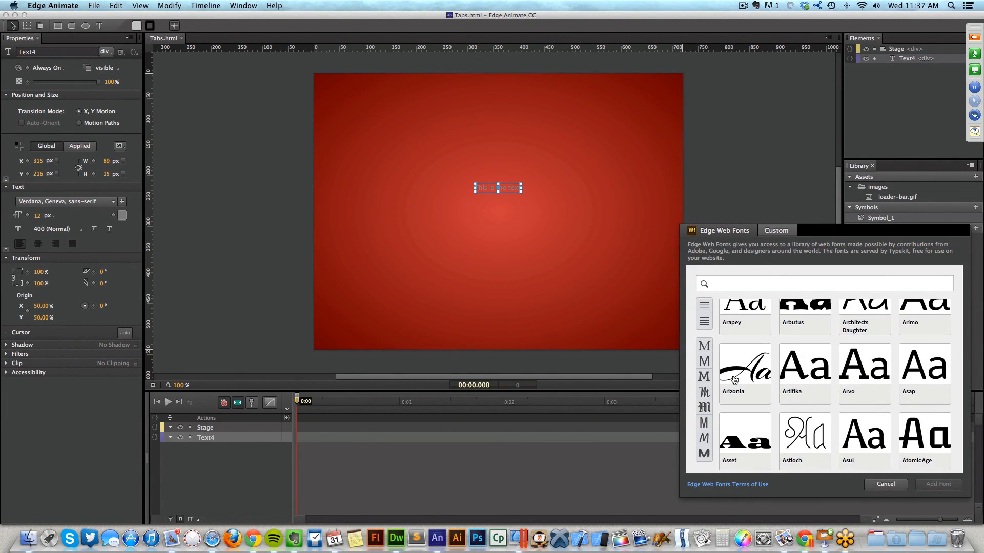
pyautogui.scroll(2, 754, 284)
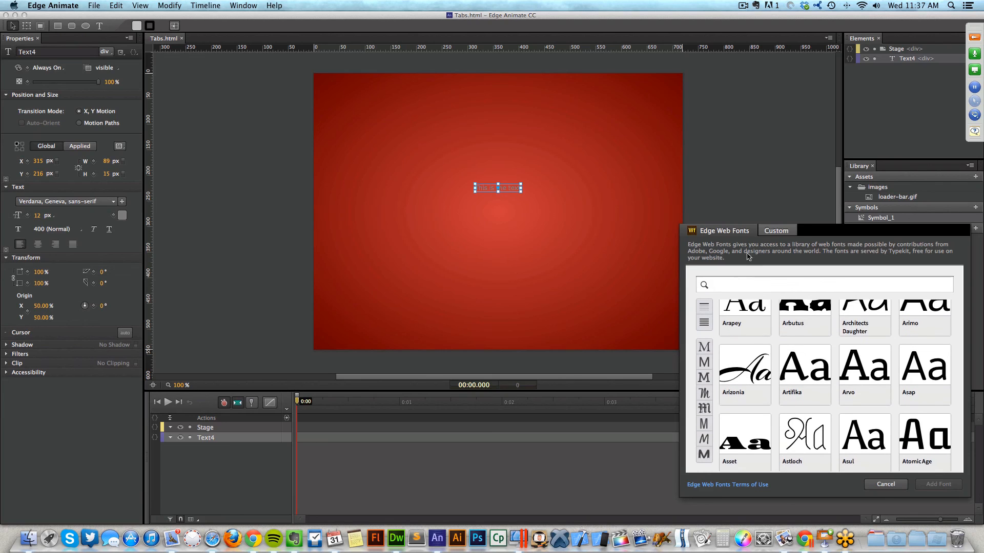
pyautogui.click(773, 236)
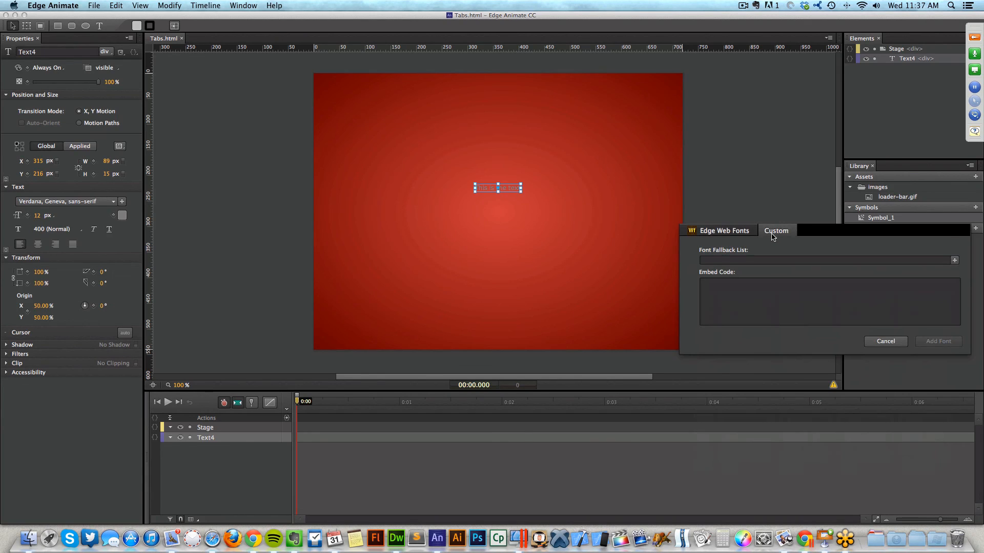
pyautogui.click(727, 292)
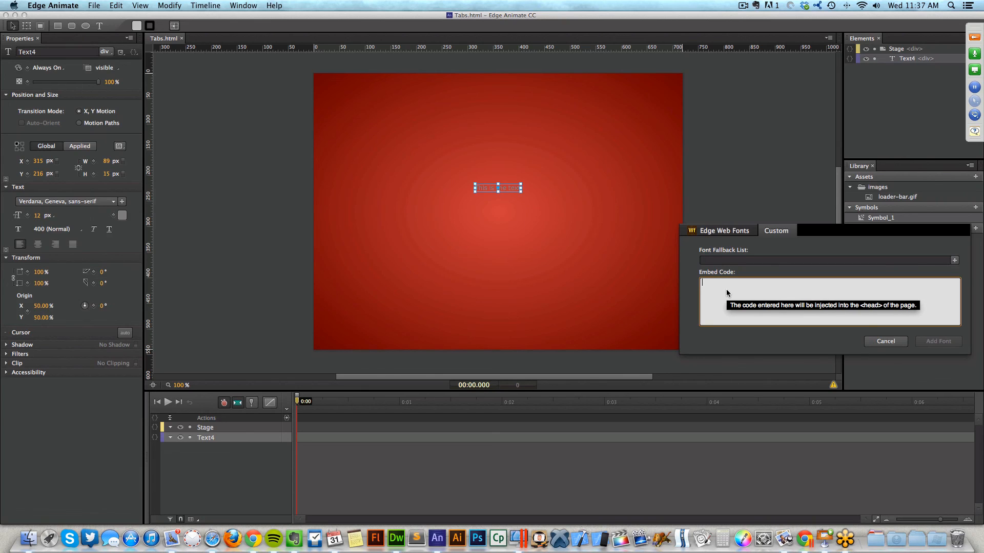
pyautogui.click(885, 341)
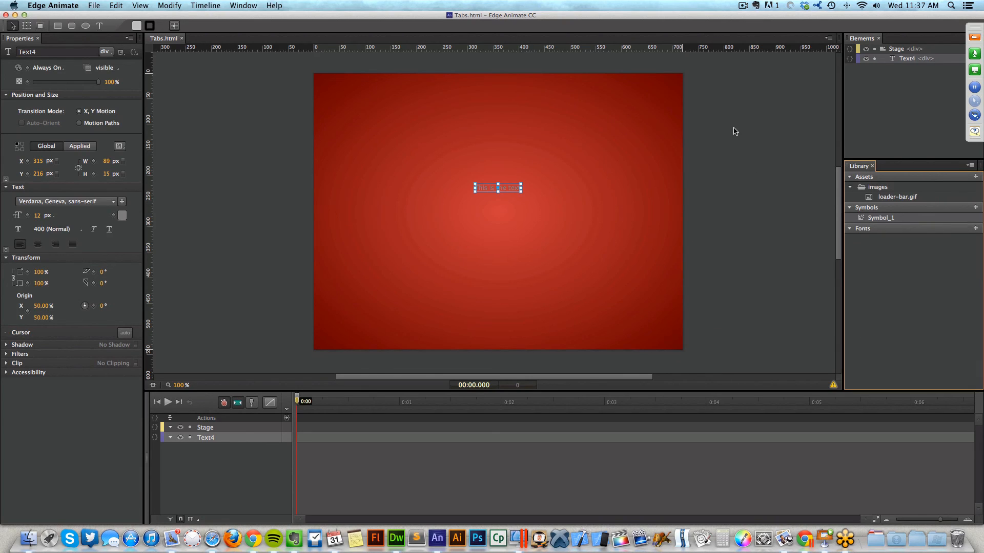
# Delete the "This is the text" element from the stage.
pyautogui.click(505, 193)
pyautogui.click(505, 189)
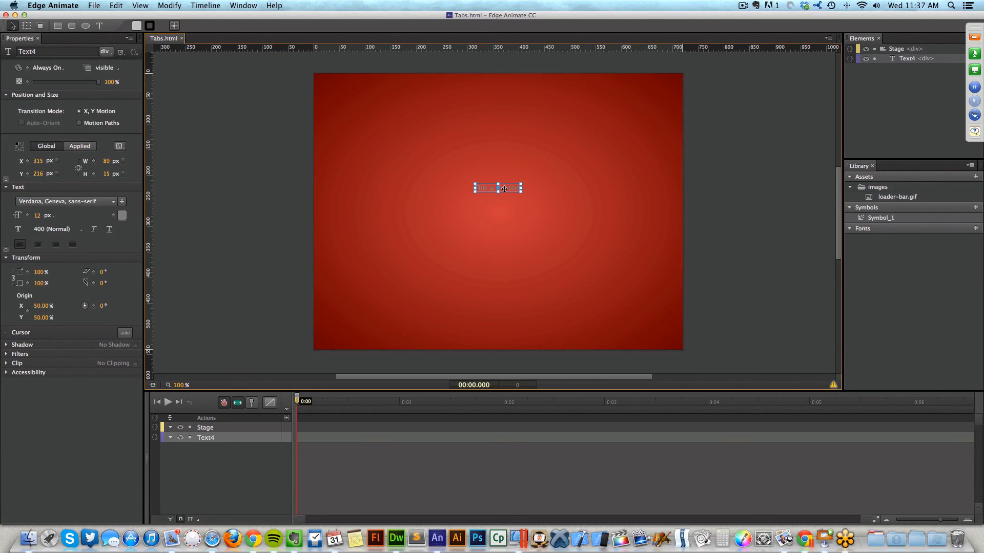
pyautogui.press('Delete')
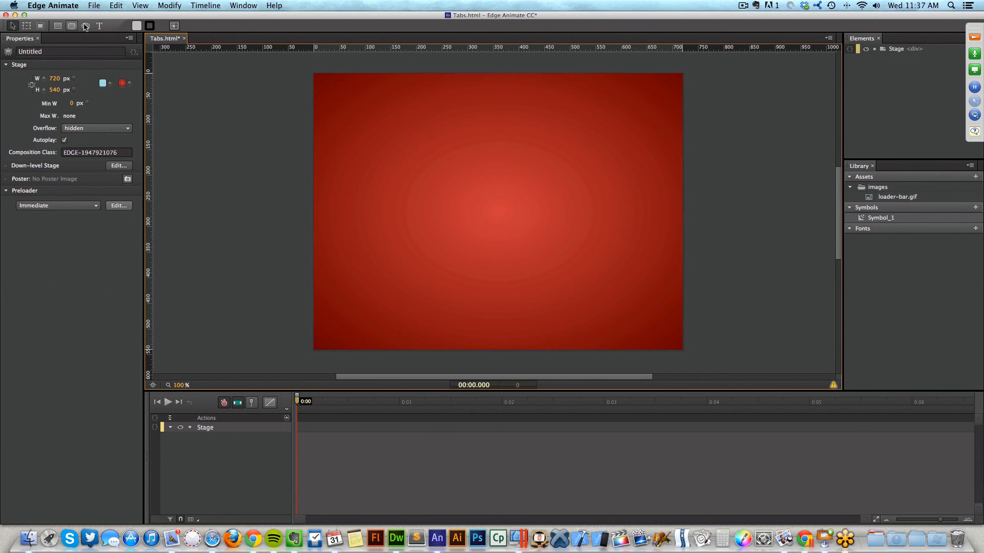
# Check which image file formats can be imported into the project, and leave the import dialog without importing anything.
pyautogui.click(92, 5)
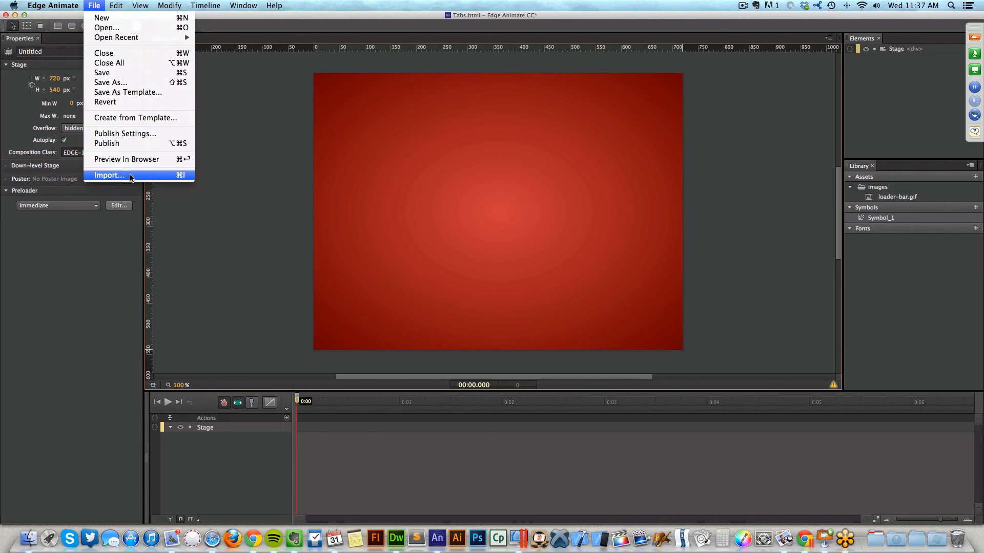
pyautogui.click(176, 177)
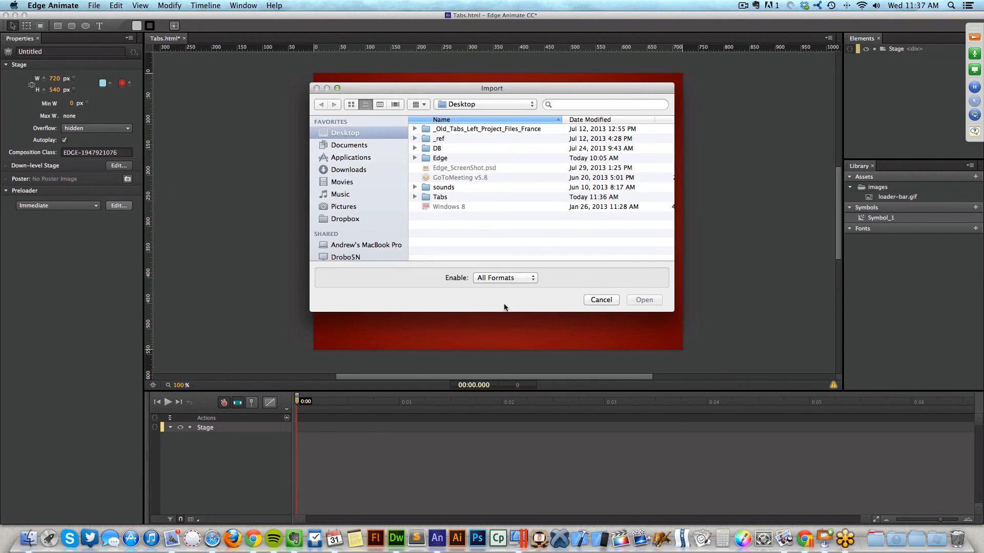
pyautogui.click(512, 280)
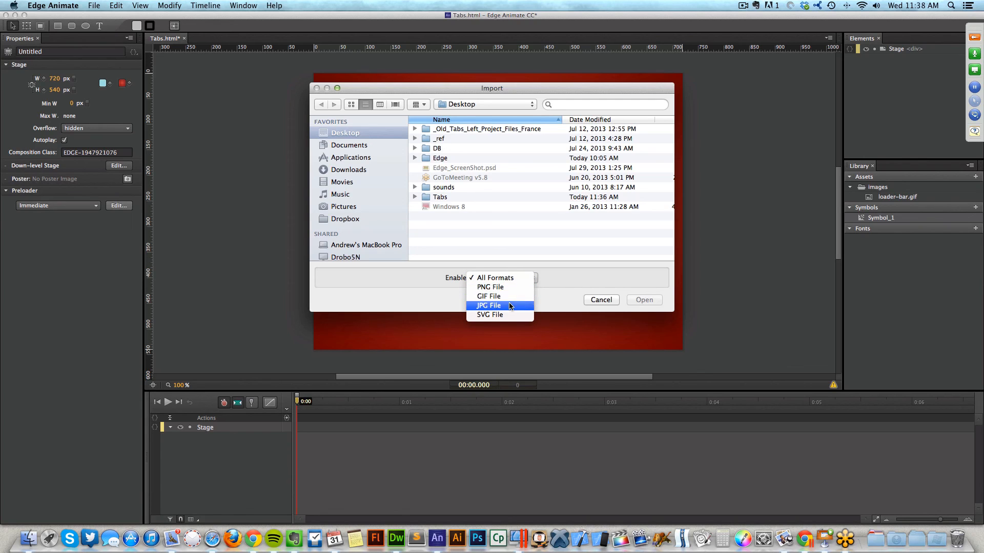
pyautogui.click(588, 290)
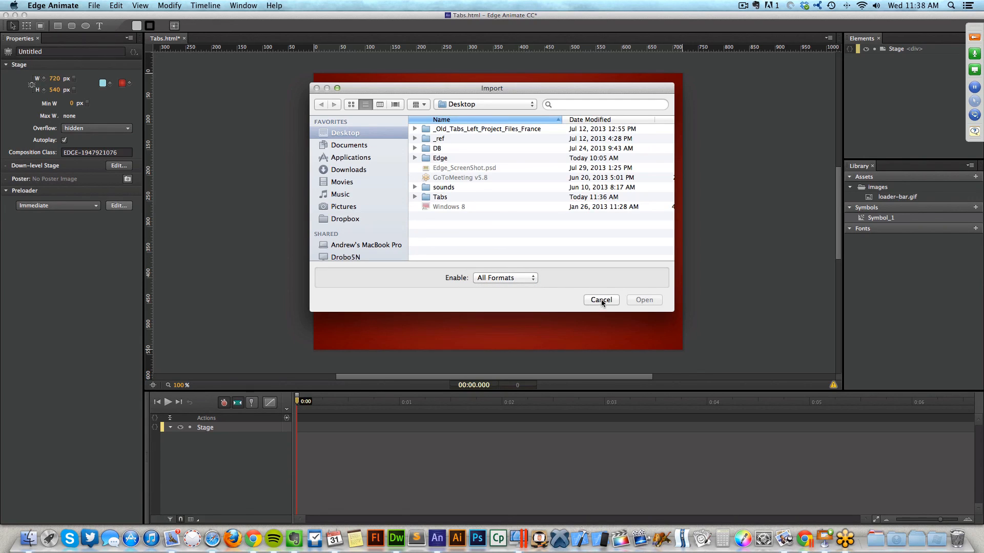
pyautogui.click(606, 299)
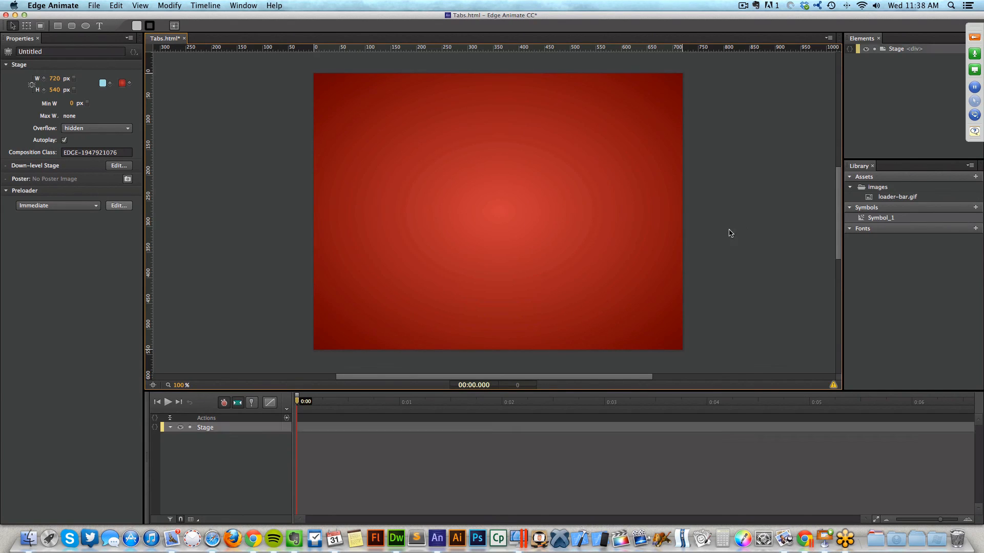
# Draw a grey rectangle about 121 by 88 px on the stage and move it to about X 9, Y 9 px.
pyautogui.click(58, 25)
pyautogui.moveTo(341, 120)
pyautogui.mouseDown()
pyautogui.moveTo(373, 161)
pyautogui.moveTo(405, 165)
pyautogui.moveTo(364, 110)
pyautogui.moveTo(374, 116)
pyautogui.mouseUp()
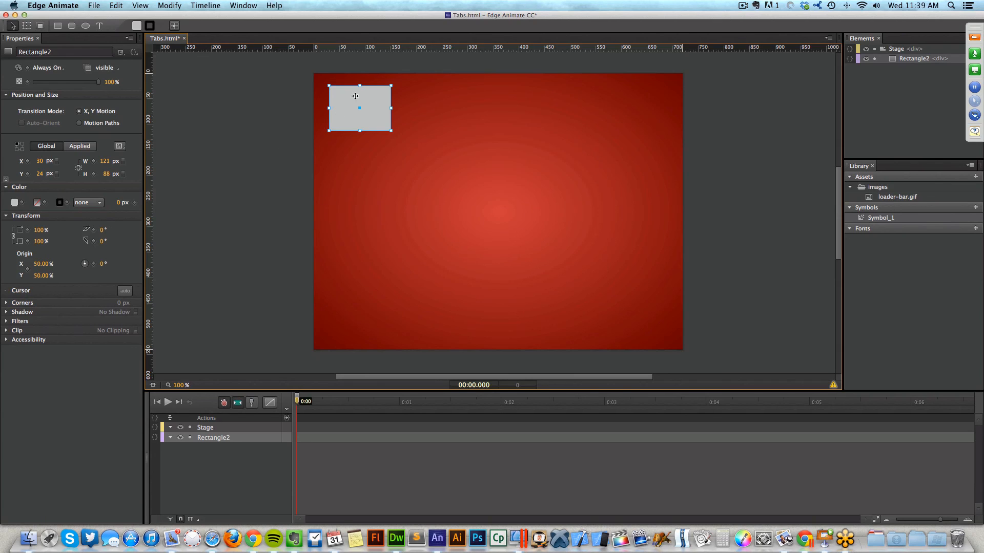
pyautogui.moveTo(361, 96); pyautogui.dragTo(350, 89)
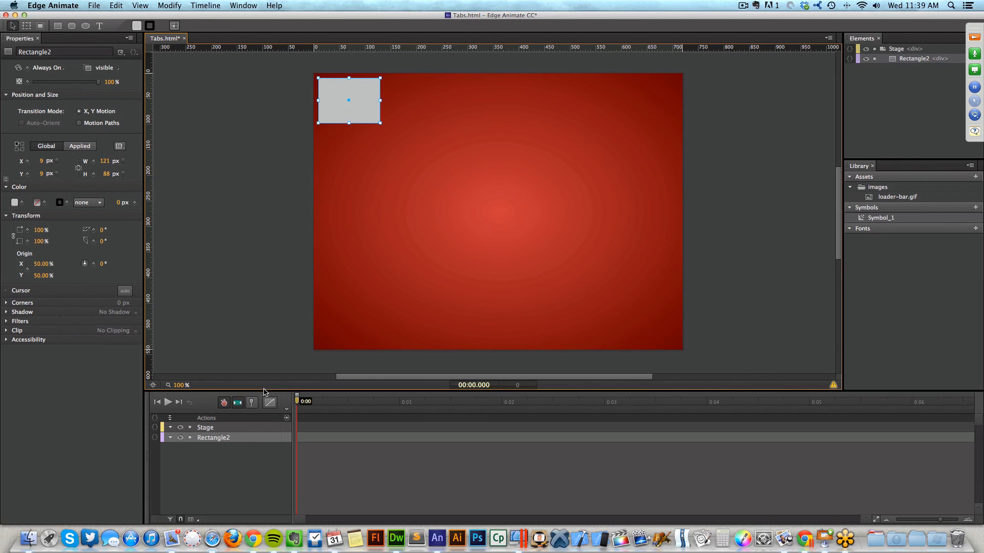
# With auto-keyframing on, animate the rectangle from about X 28, Y 24 px at 0:00 to about X 523, Y 371 px at 0:00.409.
pyautogui.moveTo(264, 393); pyautogui.dragTo(252, 345)
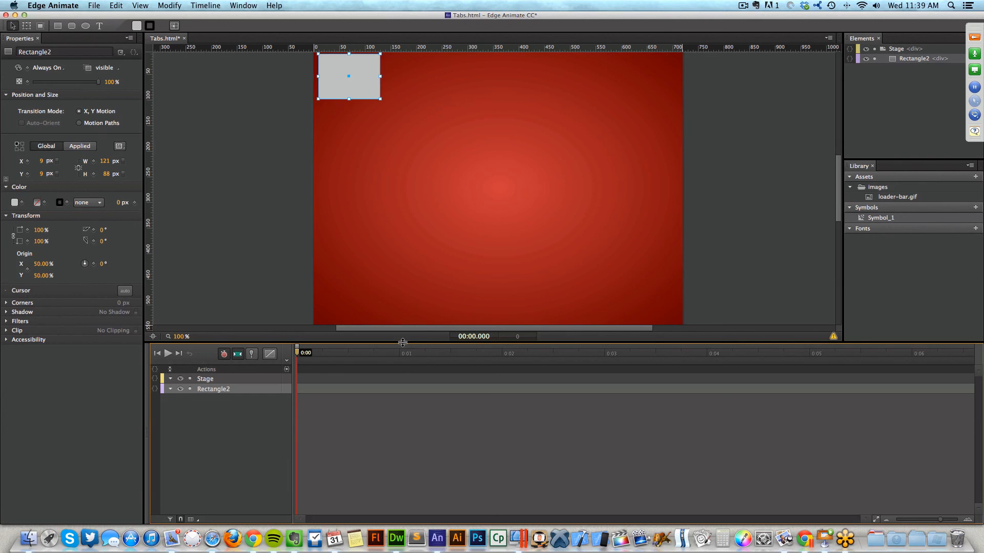
pyautogui.click(228, 357)
pyautogui.moveTo(330, 357); pyautogui.dragTo(348, 355)
pyautogui.moveTo(365, 72); pyautogui.dragTo(632, 236)
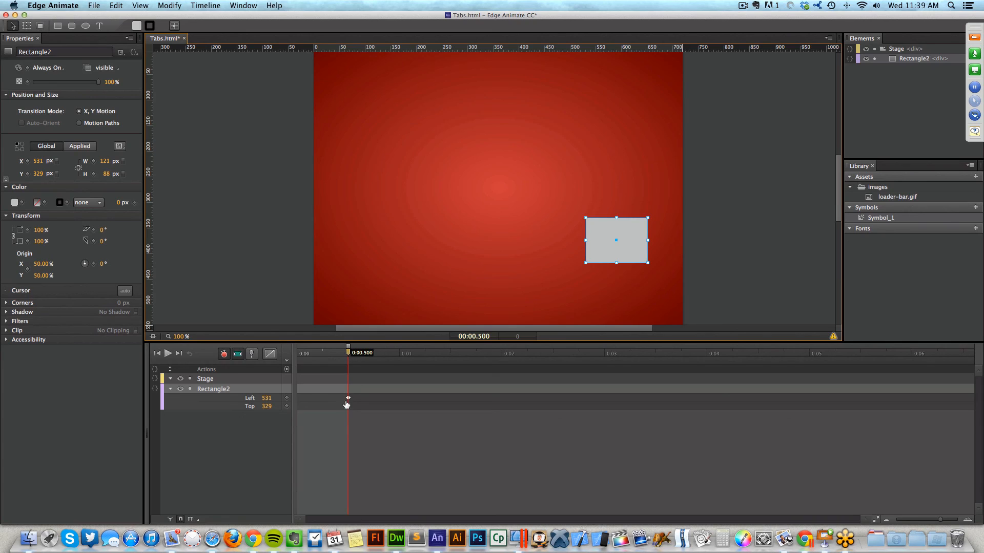
pyautogui.moveTo(611, 239); pyautogui.dragTo(358, 85)
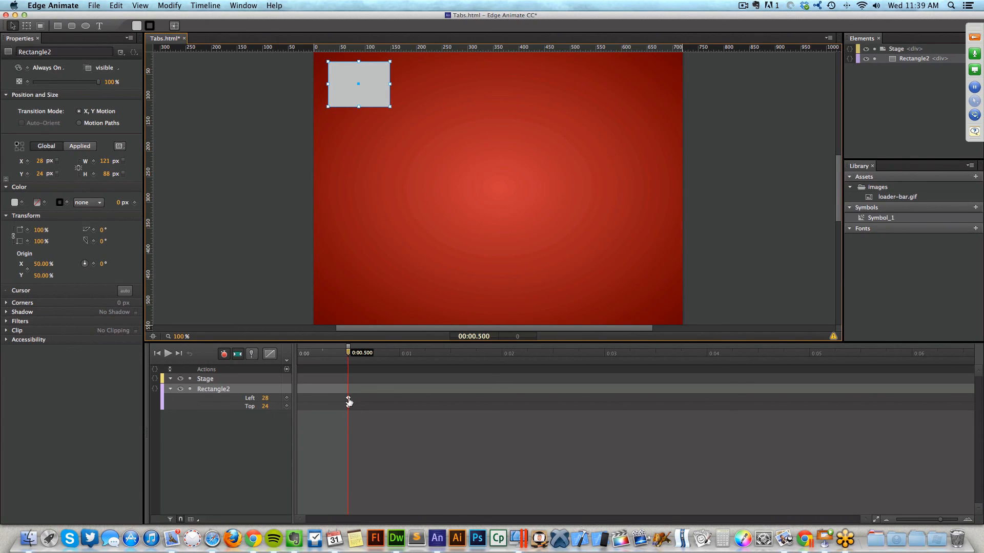
pyautogui.moveTo(348, 399); pyautogui.dragTo(285, 407)
pyautogui.click(348, 406)
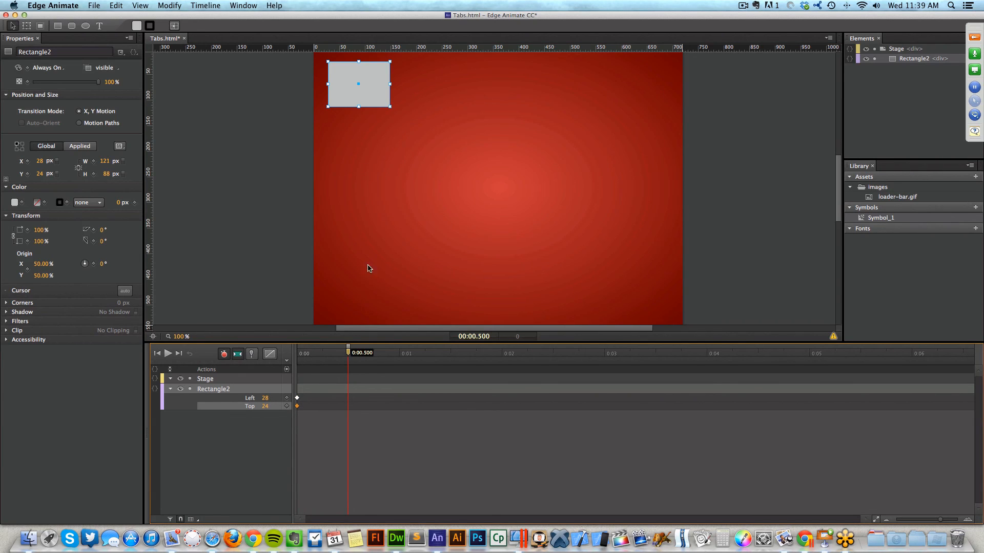
pyautogui.moveTo(349, 351)
pyautogui.mouseDown()
pyautogui.moveTo(306, 355)
pyautogui.moveTo(354, 355)
pyautogui.moveTo(339, 355)
pyautogui.mouseUp()
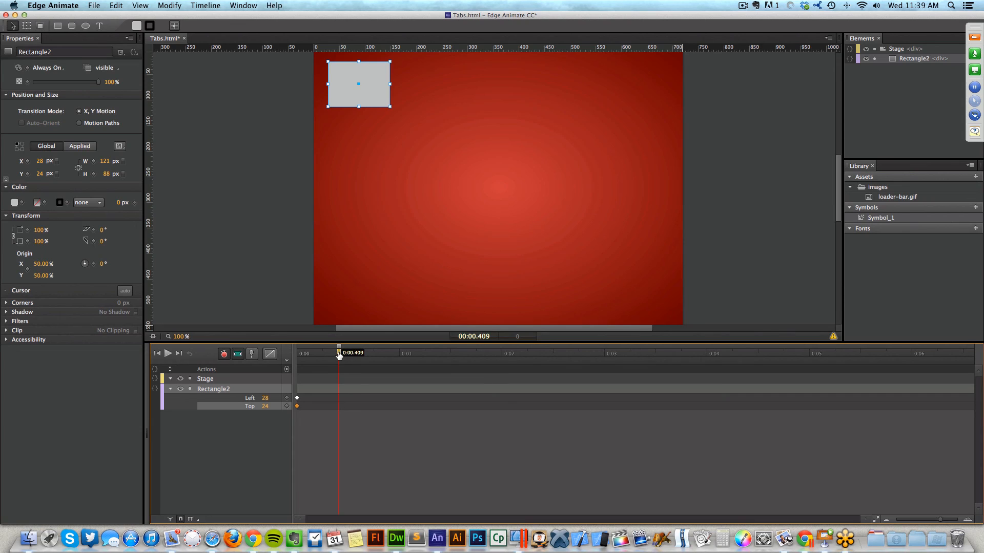
pyautogui.moveTo(379, 92); pyautogui.dragTo(632, 268)
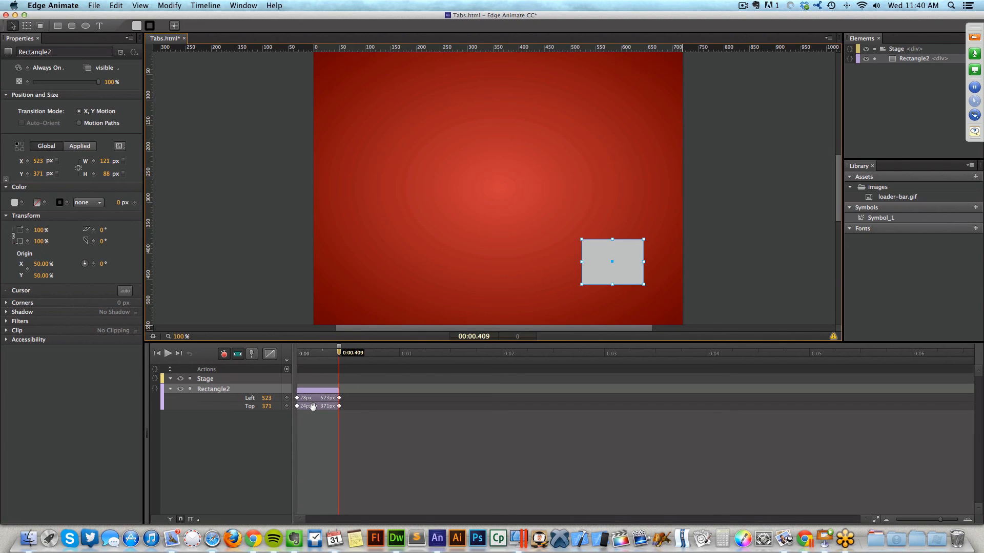
# Turn off auto-keyframing and auto-transition, and move the rectangle to about X 381, Y 197 px with the playhead at 0:00.893.
pyautogui.click(237, 354)
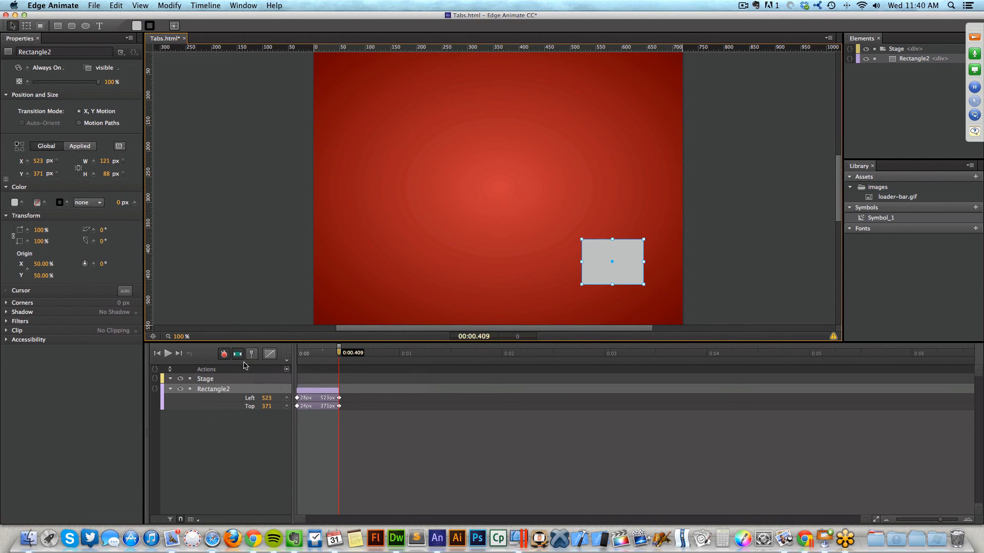
pyautogui.click(224, 354)
pyautogui.moveTo(338, 352); pyautogui.dragTo(388, 353)
pyautogui.moveTo(632, 255); pyautogui.dragTo(560, 167)
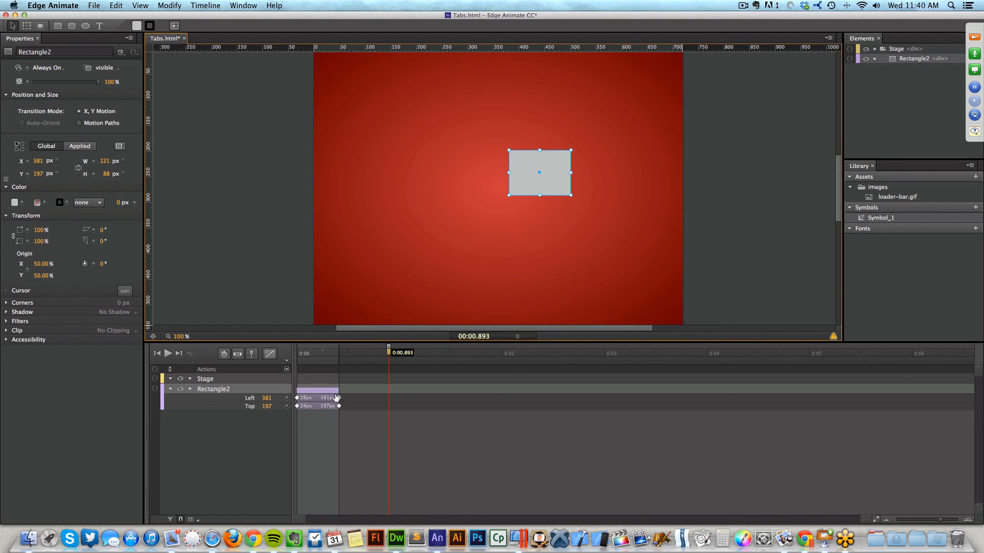
# Delete the rectangle's position transitions from the timeline.
pyautogui.click(332, 391)
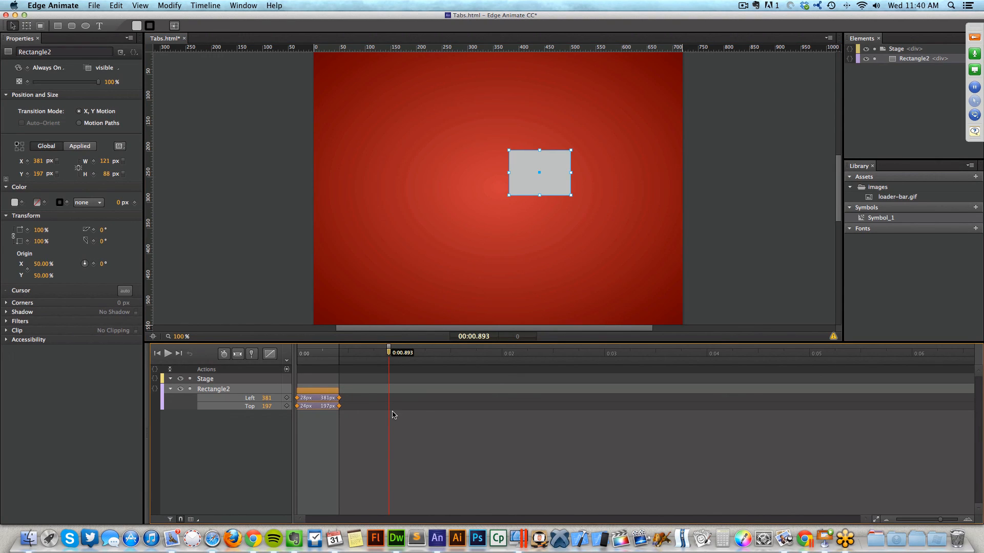
pyautogui.press('Delete')
pyautogui.scroll(3, 374, 261)
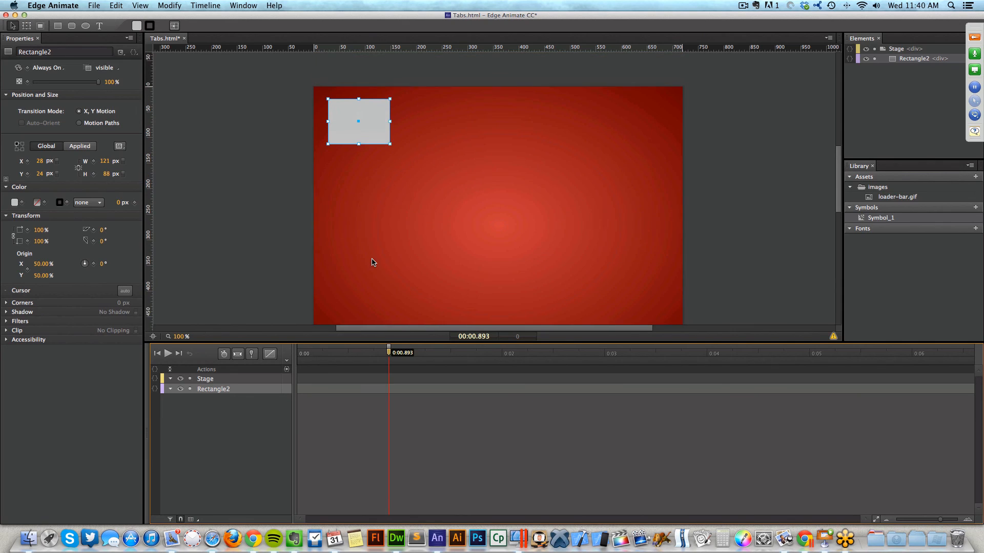
# Use the Pin to animate the rectangle to about X 519, Y 331 px between 0:01.250 and 0:01.881.
pyautogui.moveTo(389, 353); pyautogui.dragTo(311, 353)
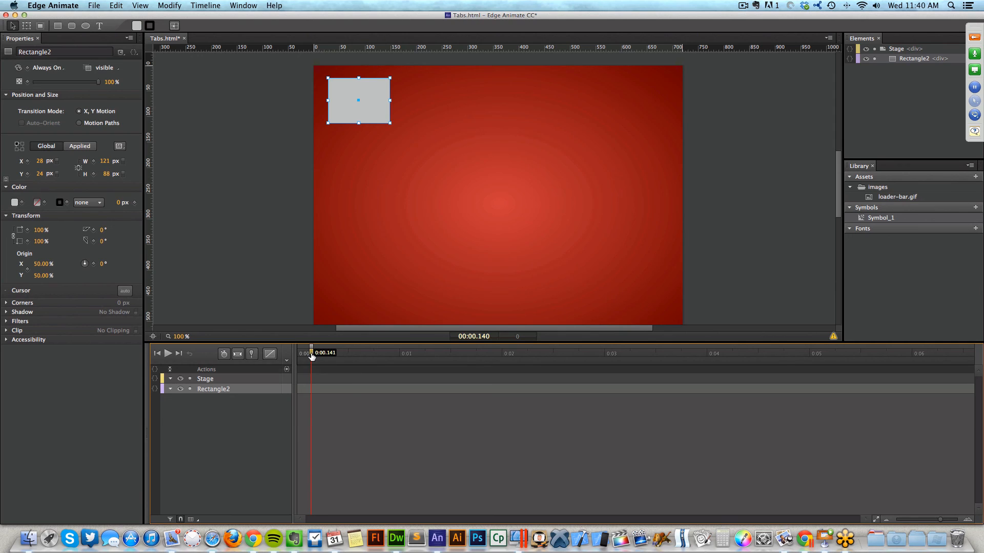
pyautogui.press('p')
pyautogui.moveTo(311, 357); pyautogui.dragTo(502, 361)
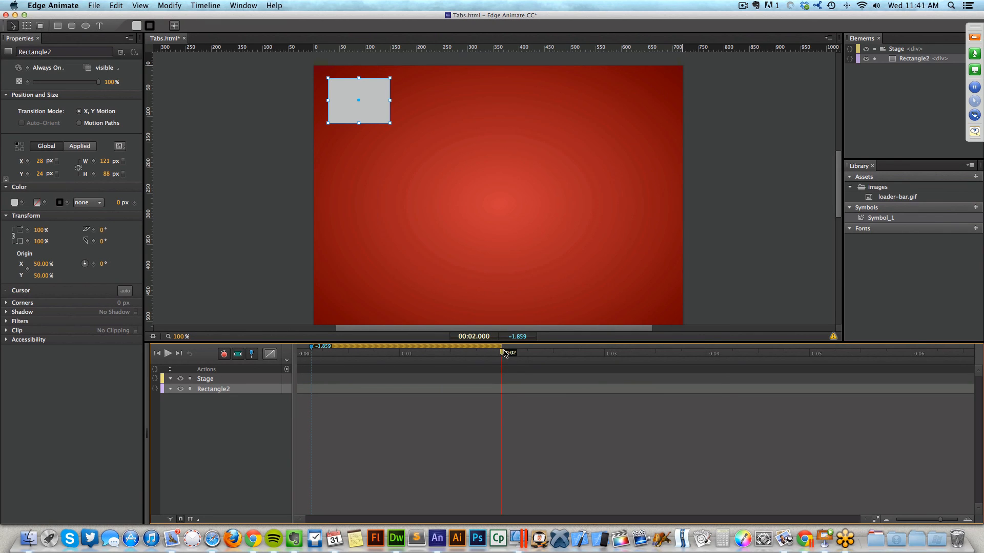
pyautogui.moveTo(502, 353); pyautogui.dragTo(425, 348)
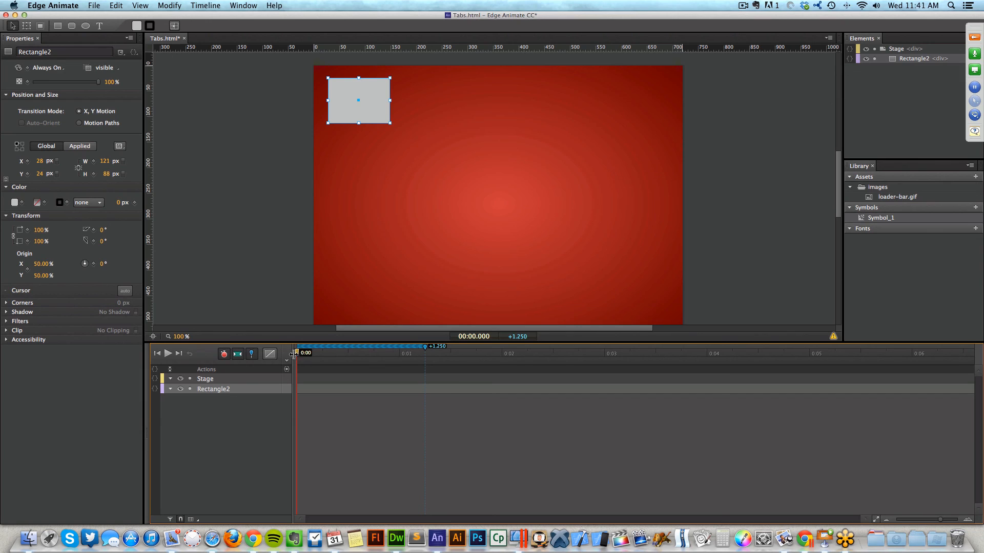
pyautogui.moveTo(310, 355); pyautogui.dragTo(491, 366)
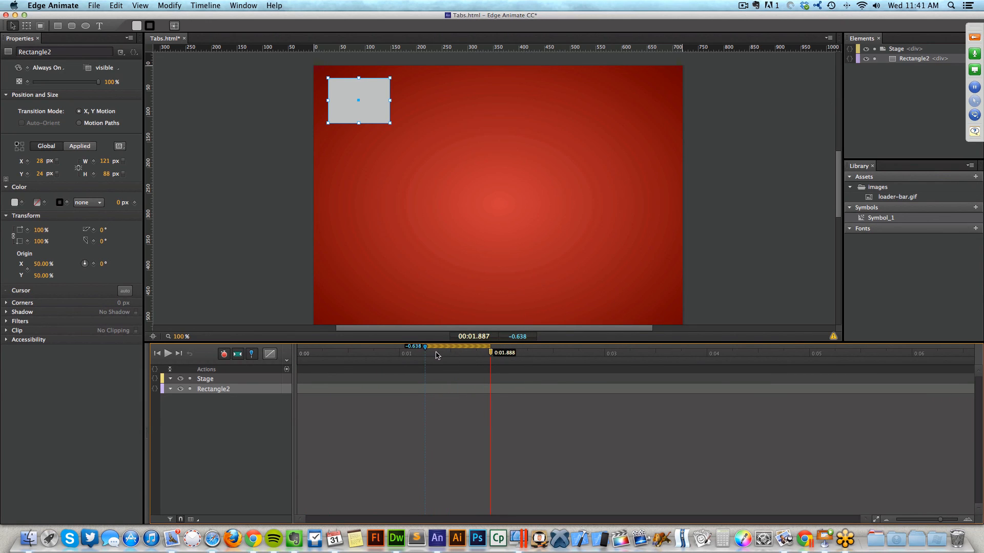
pyautogui.moveTo(490, 353)
pyautogui.mouseDown()
pyautogui.moveTo(451, 354)
pyautogui.moveTo(490, 358)
pyautogui.mouseUp()
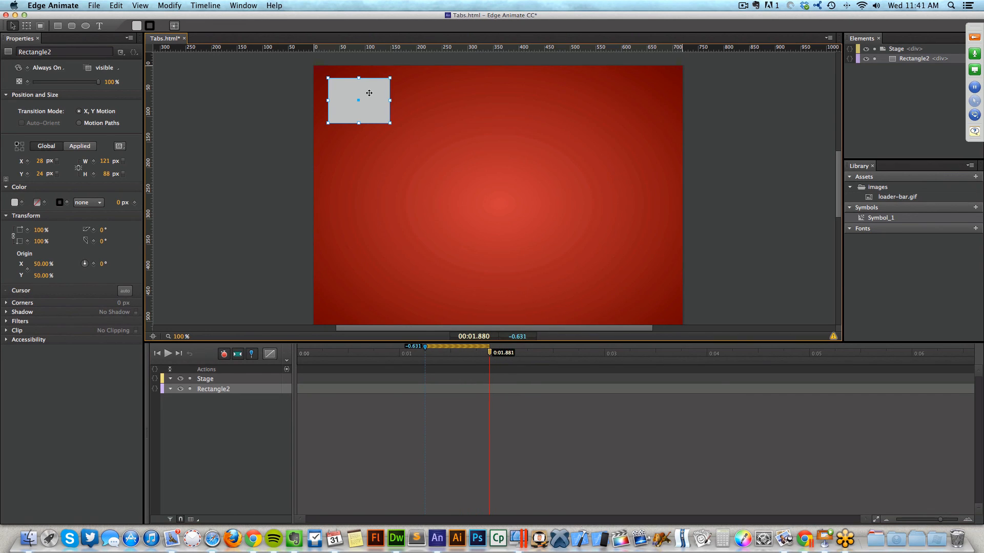
pyautogui.moveTo(367, 90); pyautogui.dragTo(618, 247)
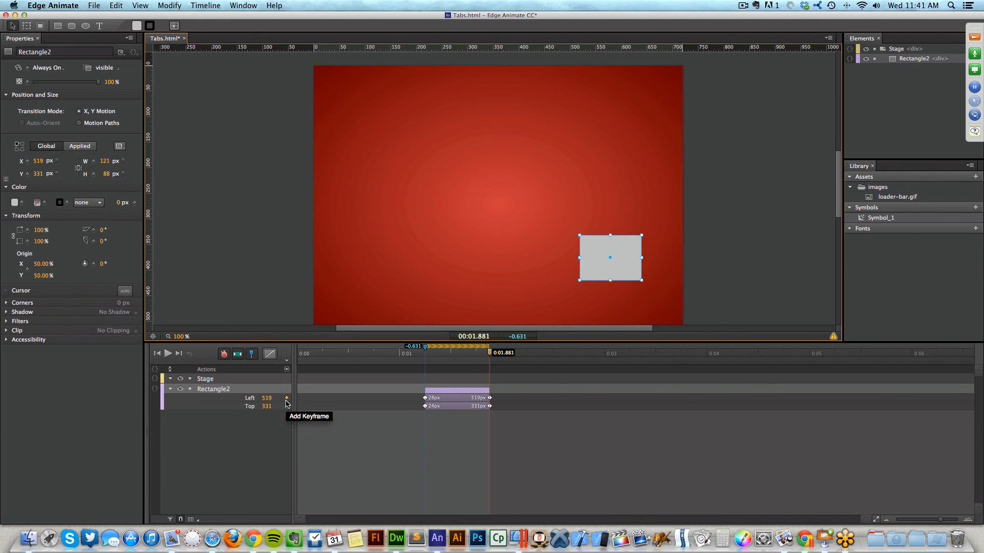
pyautogui.click(490, 356)
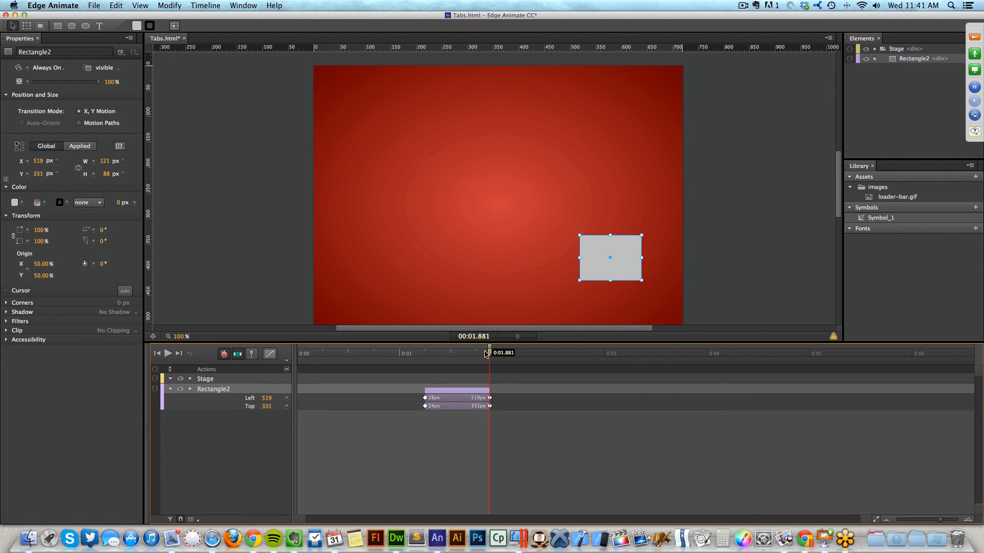
# Use the Pin to animate the rectangle to about X 49, Y 382 px between 0:02.800 and 0:03.364.
pyautogui.moveTo(489, 355); pyautogui.dragTo(584, 355)
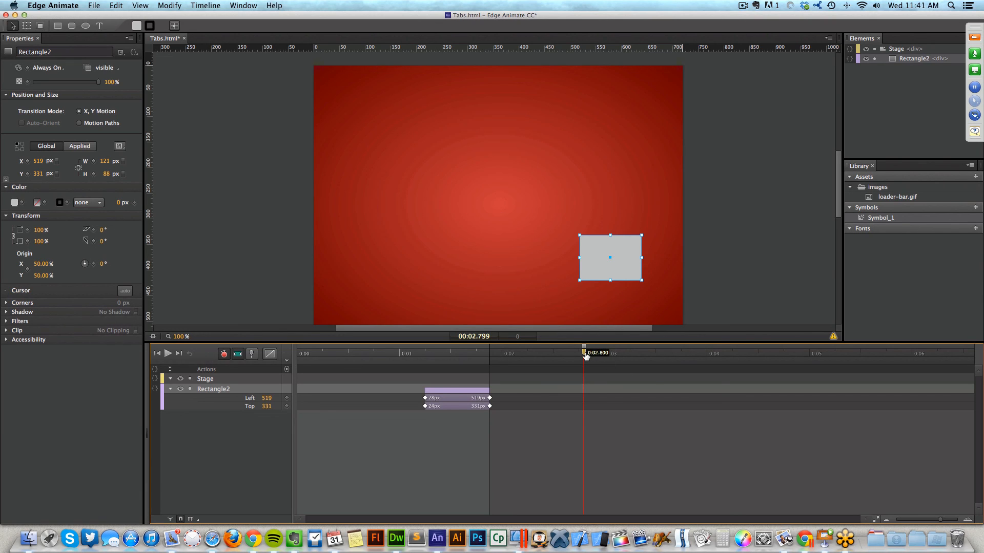
pyautogui.press('p')
pyautogui.moveTo(585, 359); pyautogui.dragTo(642, 366)
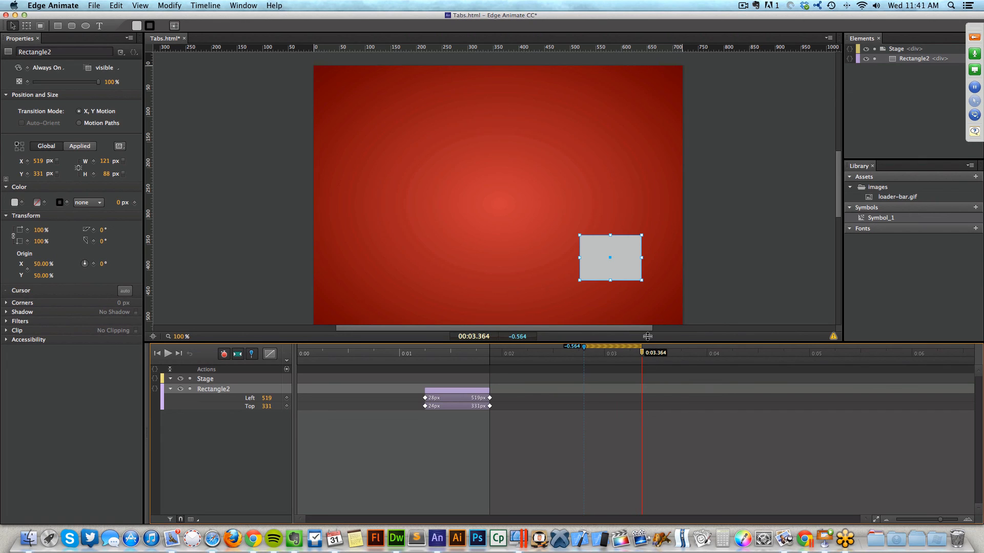
pyautogui.moveTo(613, 243); pyautogui.dragTo(372, 269)
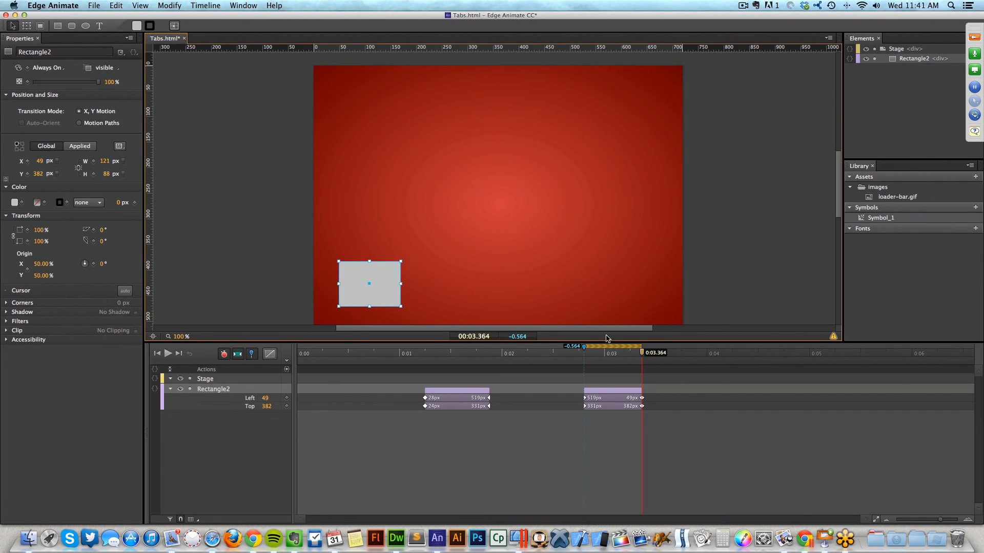
pyautogui.doubleClick(642, 355)
# Add a pinned 0.402-second move of the rectangle to about X 546, Y 95 px ending at 0:04.204, and preview the animation in the browser.
pyautogui.moveTo(643, 355); pyautogui.dragTo(728, 355)
pyautogui.doubleClick(687, 355)
pyautogui.moveTo(390, 282); pyautogui.dragTo(644, 135)
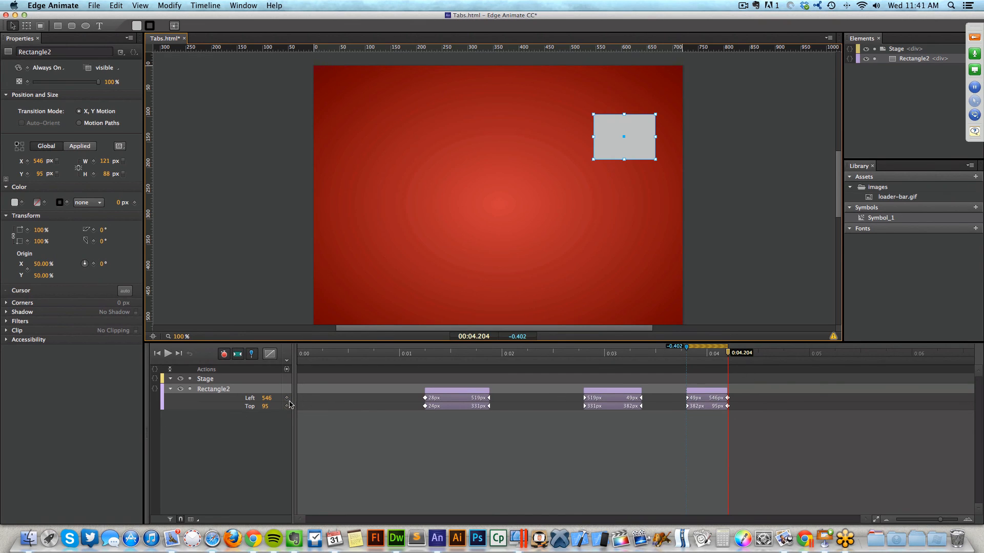
pyautogui.click(728, 354)
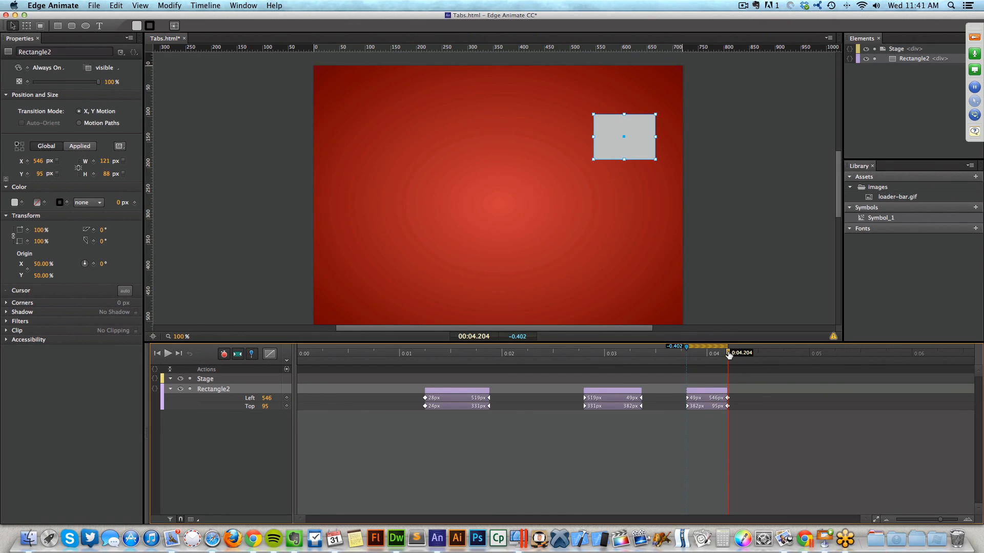
pyautogui.doubleClick(728, 353)
pyautogui.press('super+Return')
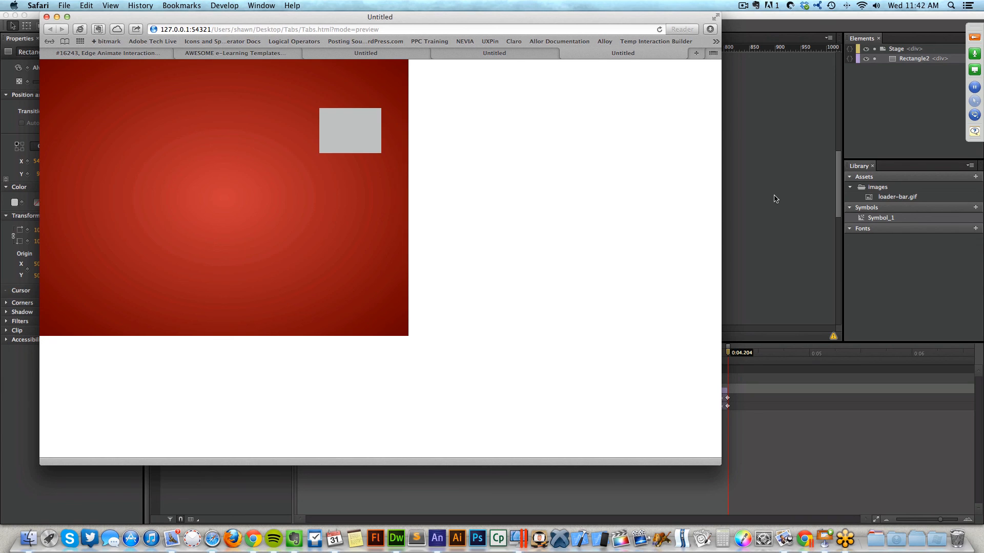
# Open index.html of the Shootout game from Dropbox's eLB Templates, Adobe Edge, Games folder in the browser.
pyautogui.click(804, 6)
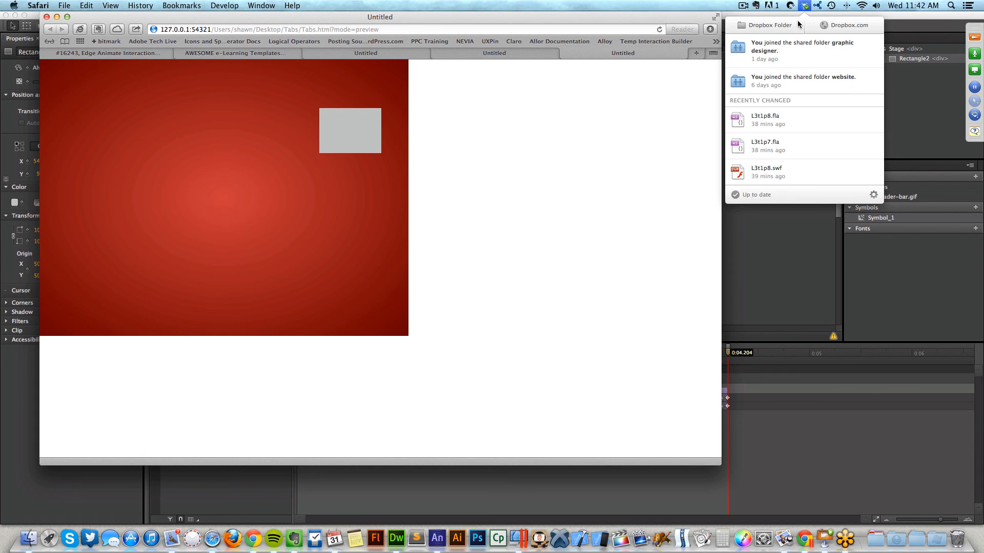
pyautogui.click(770, 25)
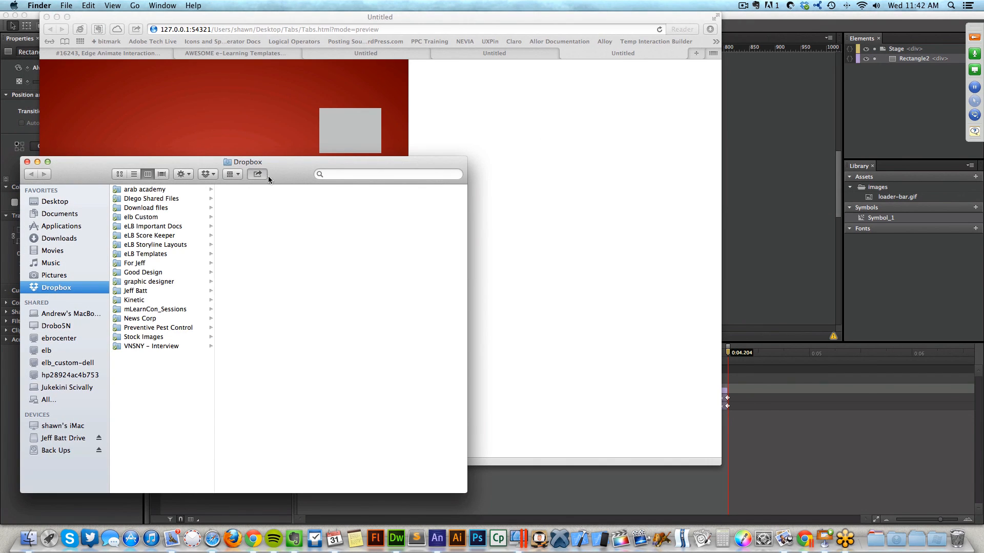
pyautogui.moveTo(269, 177); pyautogui.dragTo(409, 157)
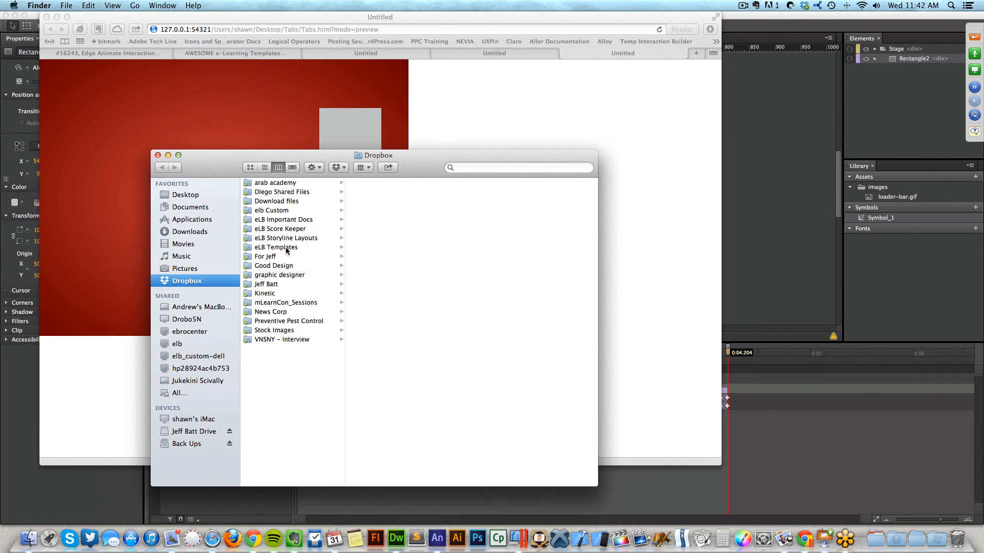
pyautogui.click(277, 247)
pyautogui.click(377, 201)
pyautogui.click(497, 192)
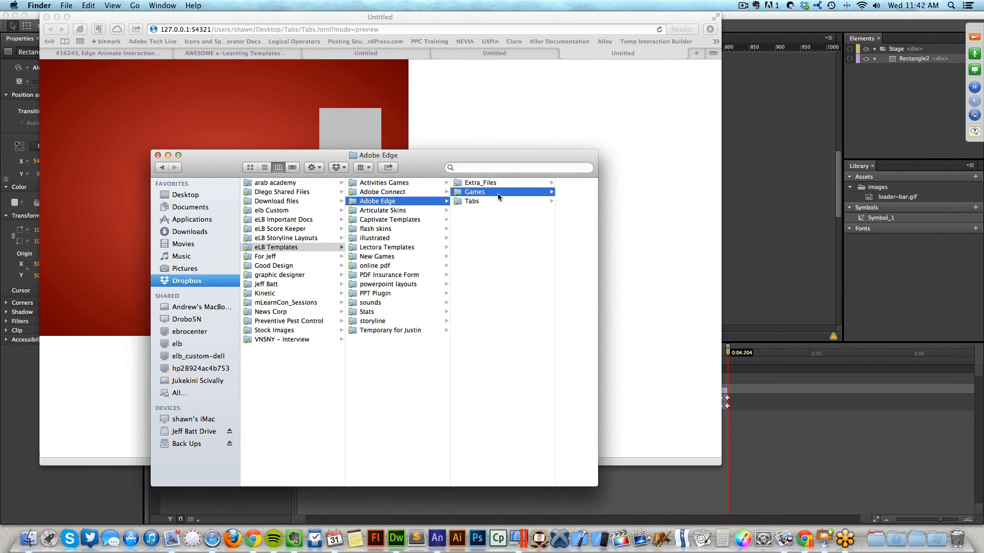
pyautogui.click(542, 183)
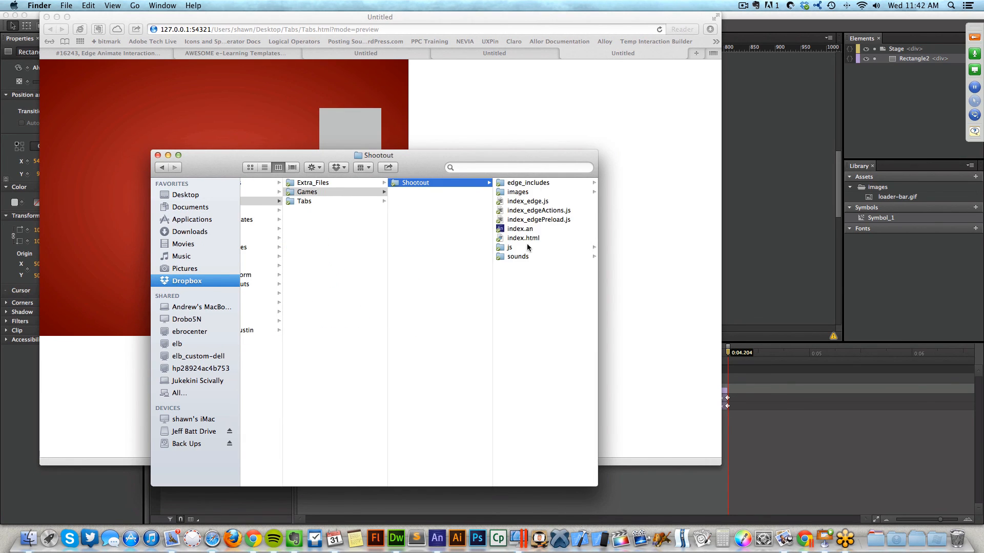
pyautogui.click(527, 245)
pyautogui.doubleClick(478, 239)
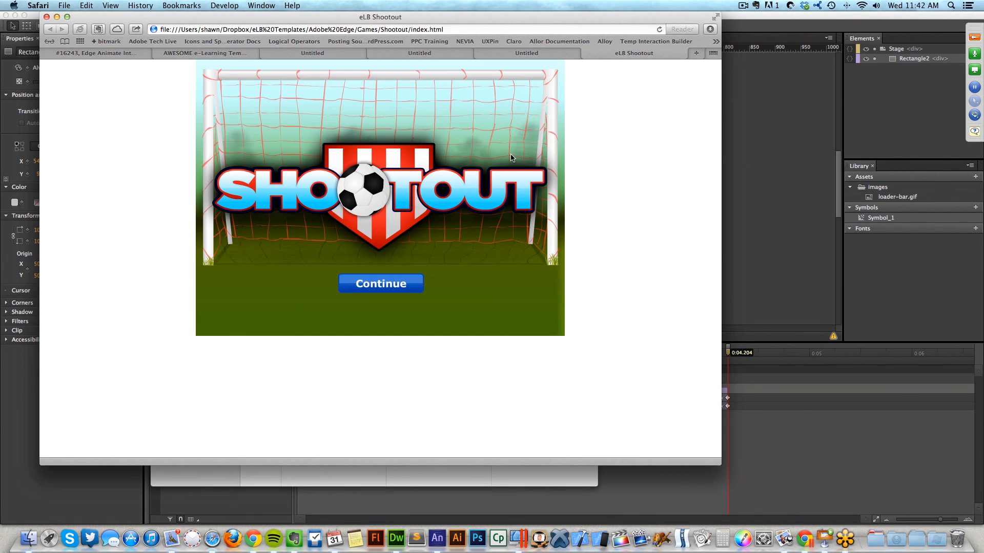
# Start the Shootout game and answer question 1 with option B.
pyautogui.click(381, 285)
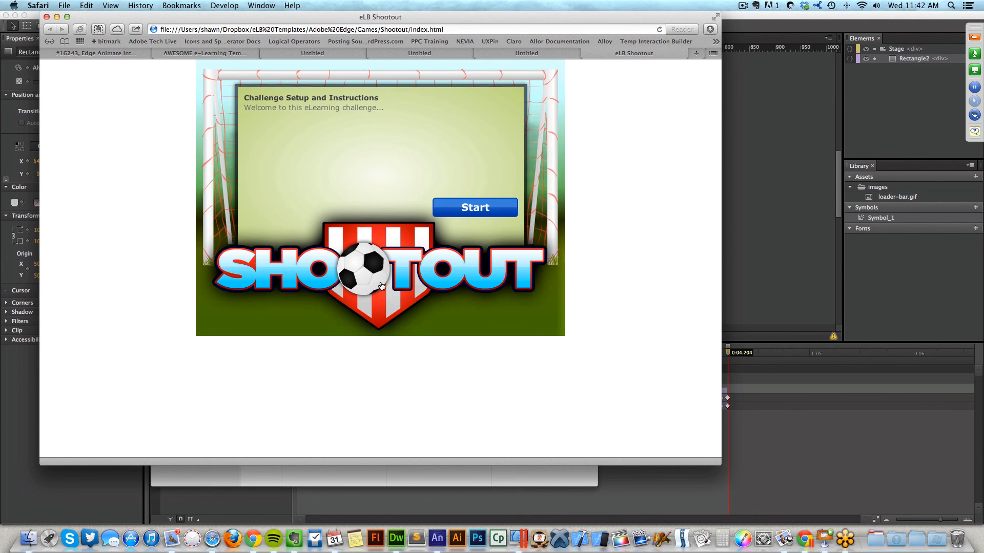
pyautogui.click(471, 209)
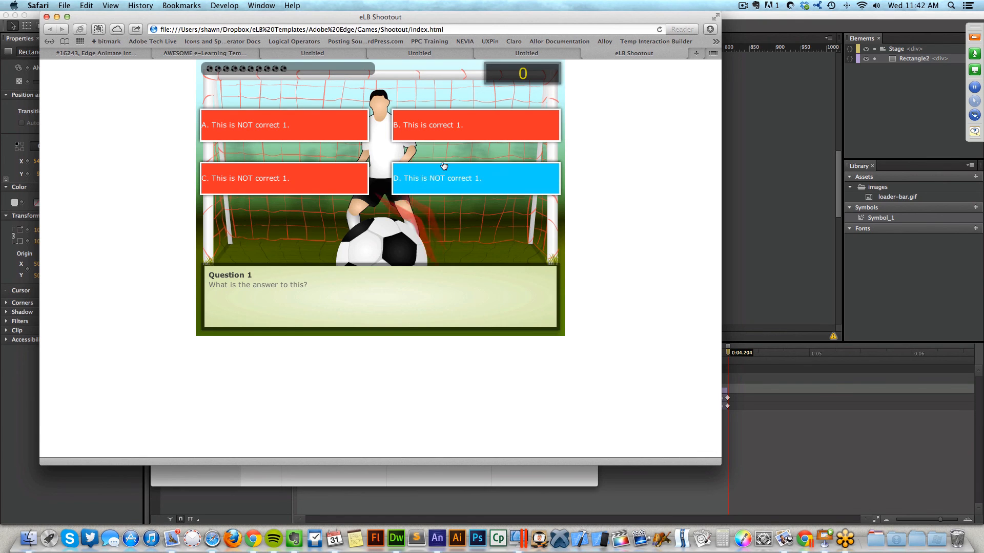
pyautogui.click(448, 133)
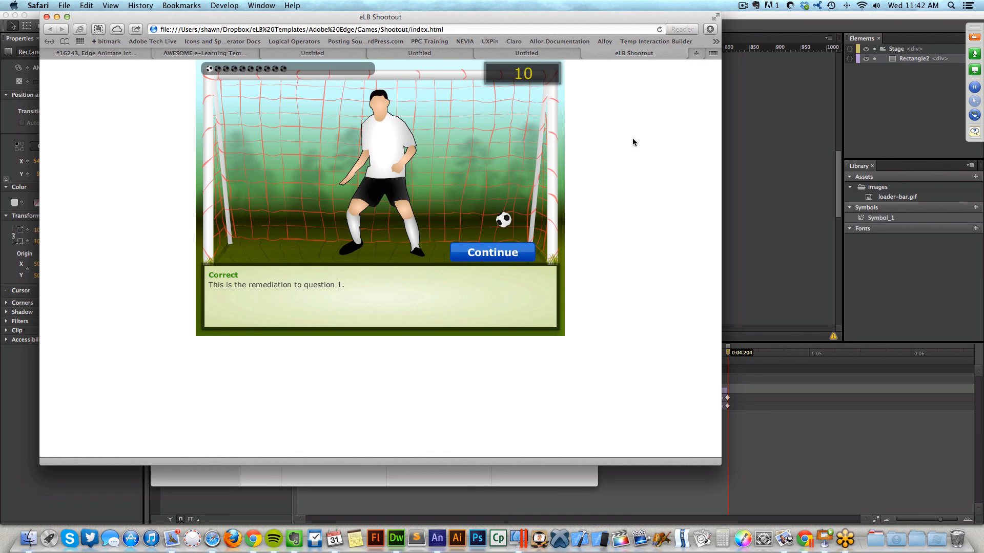
# Close the game and front preview tabs in the browser and switch back to Edge Animate.
pyautogui.press('super+w')
pyautogui.press('super+w')
pyautogui.press('super+w')
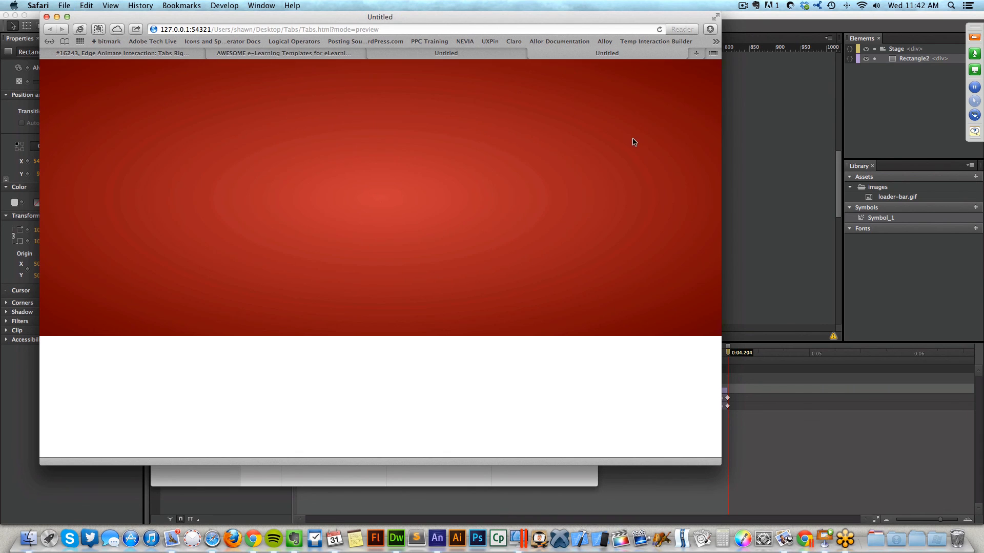
pyautogui.click(731, 143)
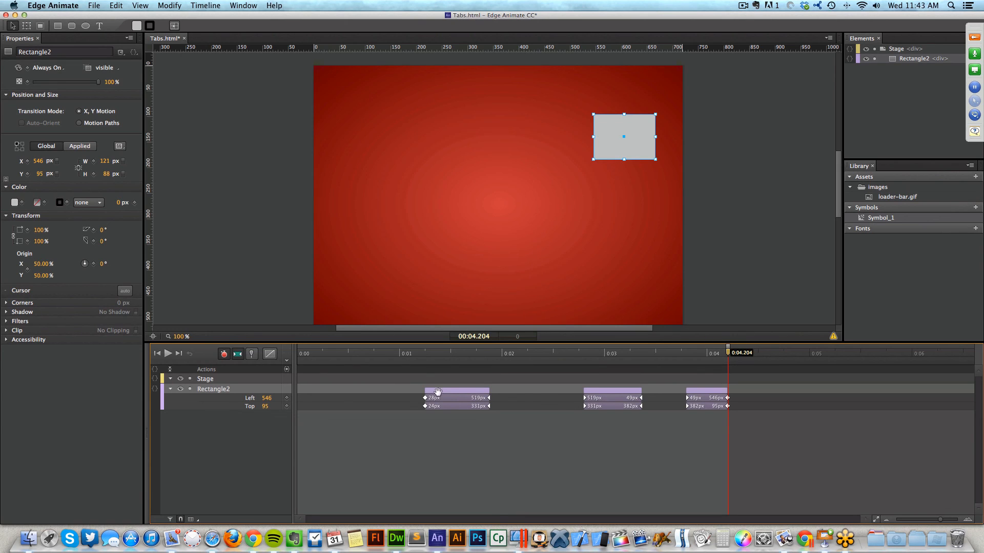
# Delete all three of Rectangle2's position transitions from the timeline.
pyautogui.click(439, 390)
pyautogui.press('Delete')
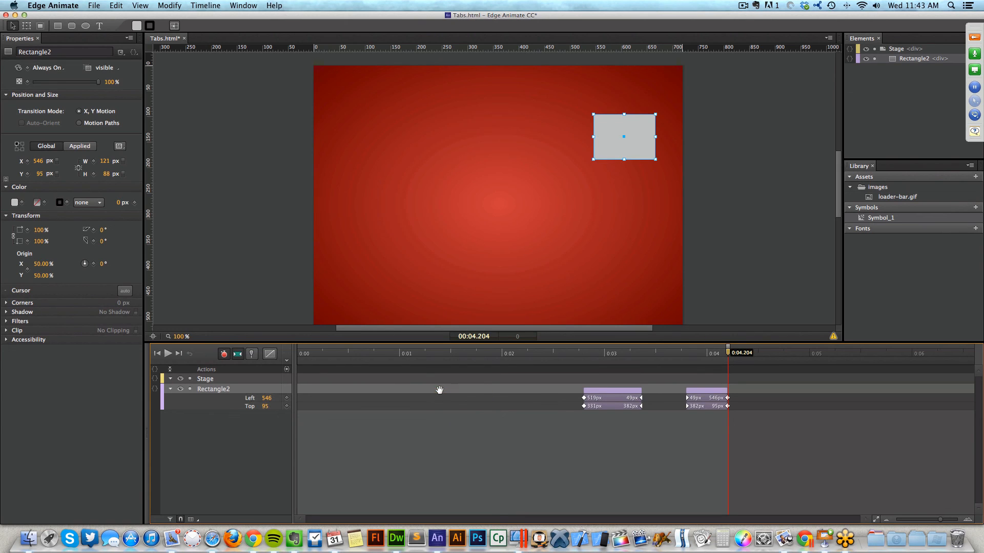
pyautogui.click(596, 390)
pyautogui.press('Delete')
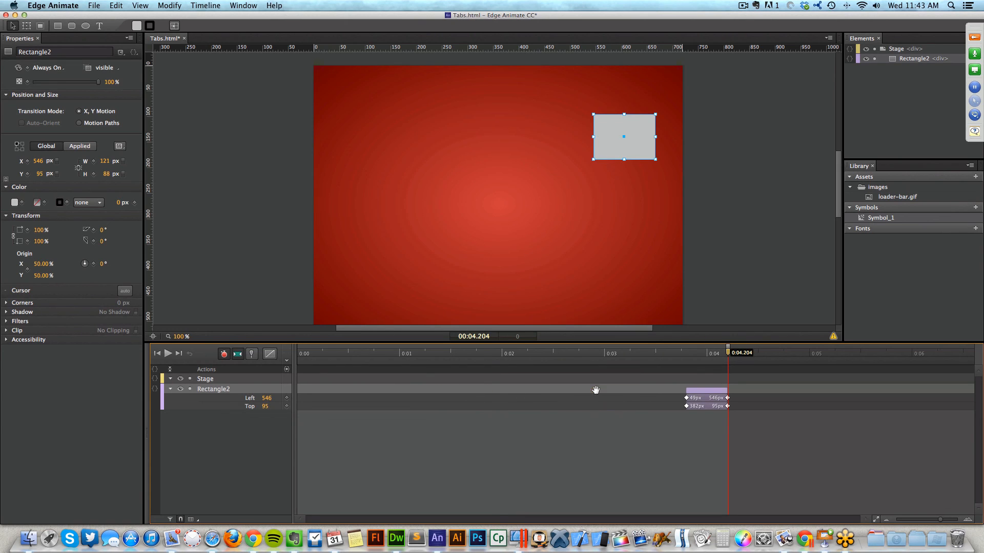
pyautogui.click(691, 391)
pyautogui.press('Delete')
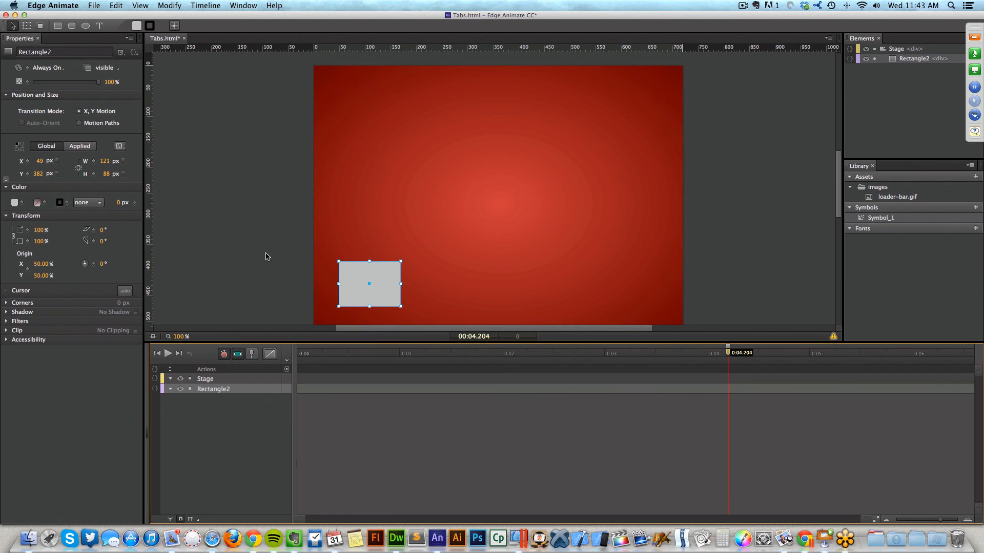
# Move the rectangle to about X 46, Y 88 px and set the playhead to 0:00.206.
pyautogui.moveTo(358, 273); pyautogui.dragTo(359, 121)
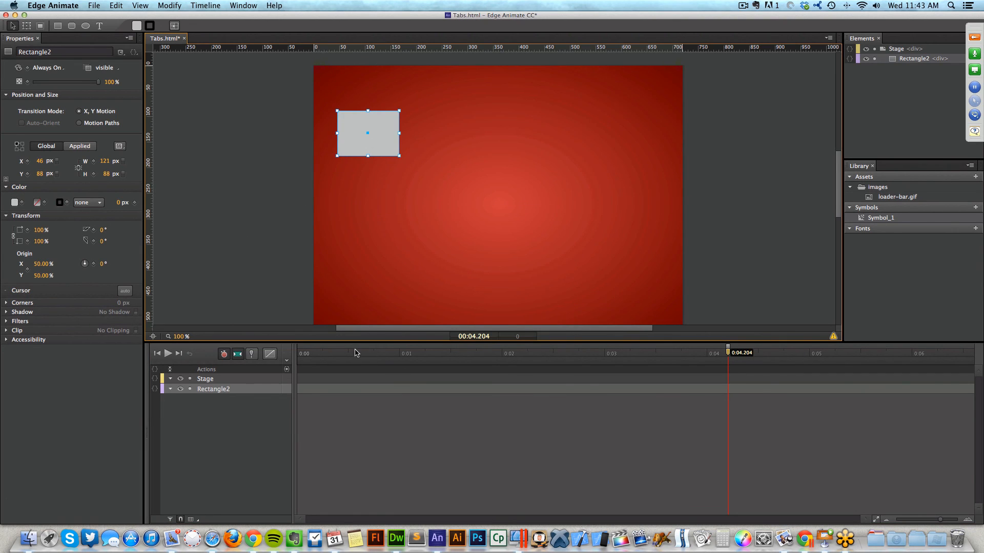
pyautogui.click(319, 352)
pyautogui.click(359, 134)
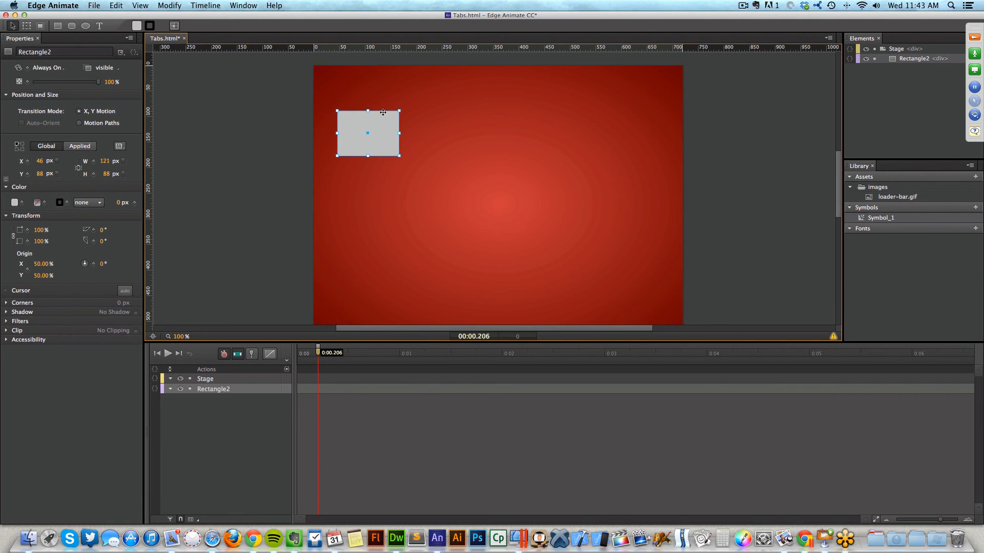
# Convert the rectangle to a symbol named "rectangle" with Autoplay timeline left enabled.
pyautogui.rightClick(377, 142)
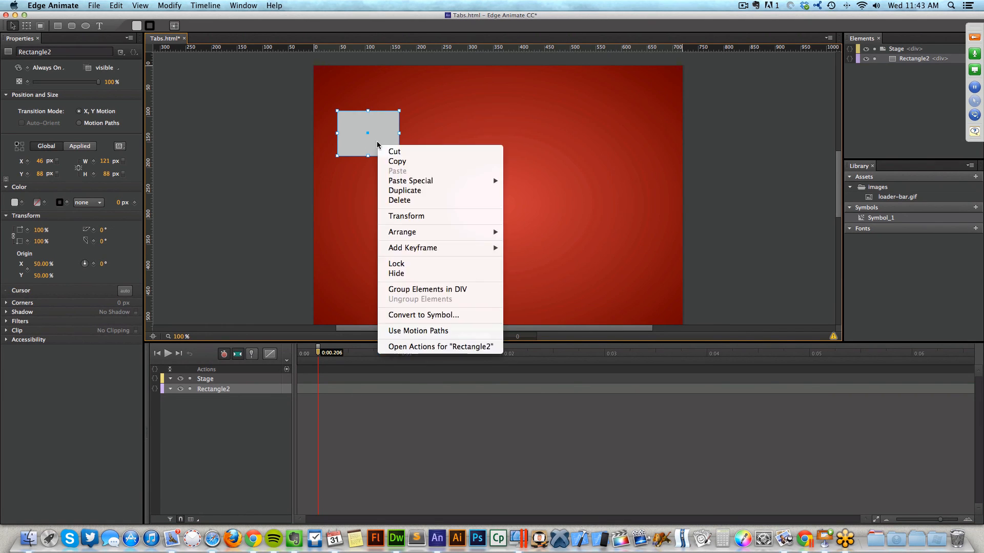
pyautogui.click(423, 315)
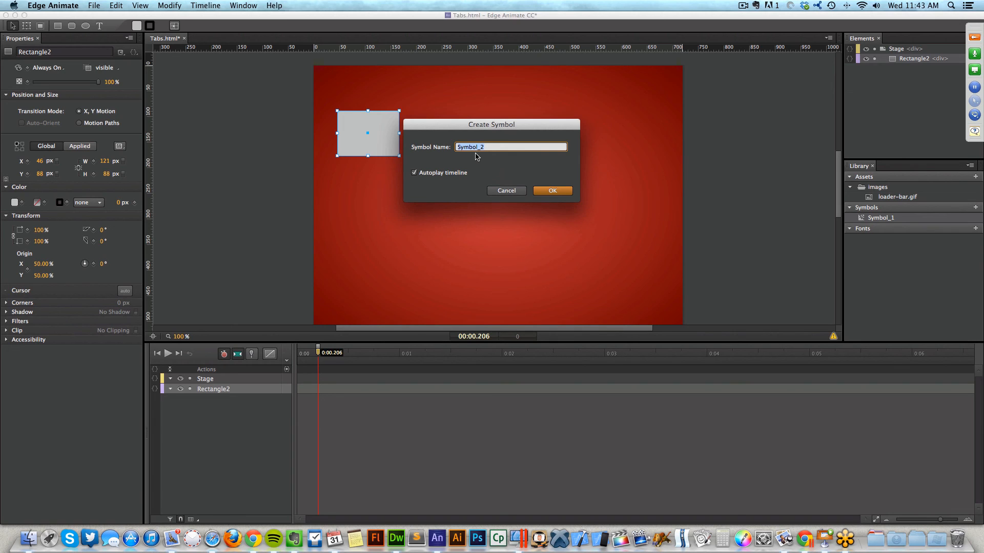
pyautogui.write('rectangle')
pyautogui.press('Return')
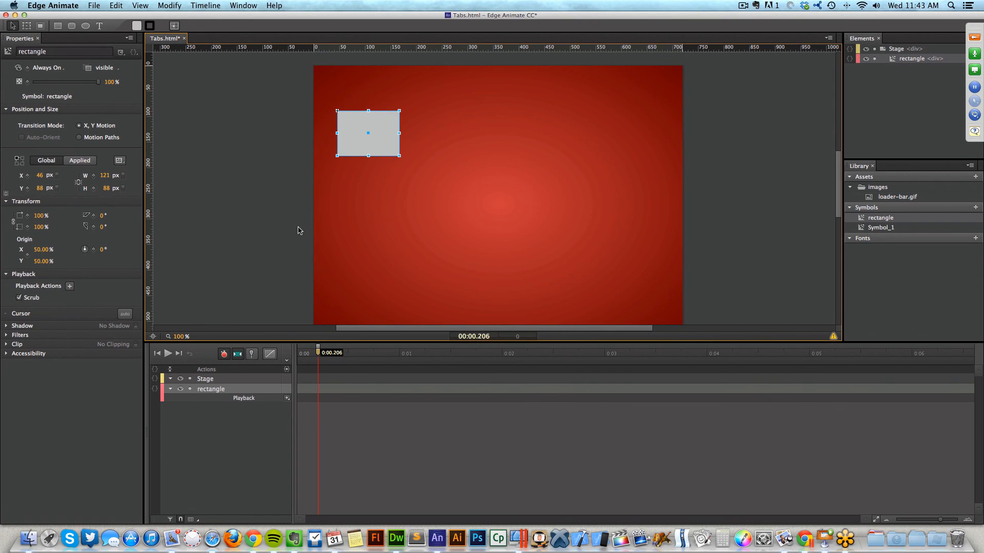
# Rewind the rectangle symbol's own timeline to 0:00, and save the project from the main stage.
pyautogui.doubleClick(357, 127)
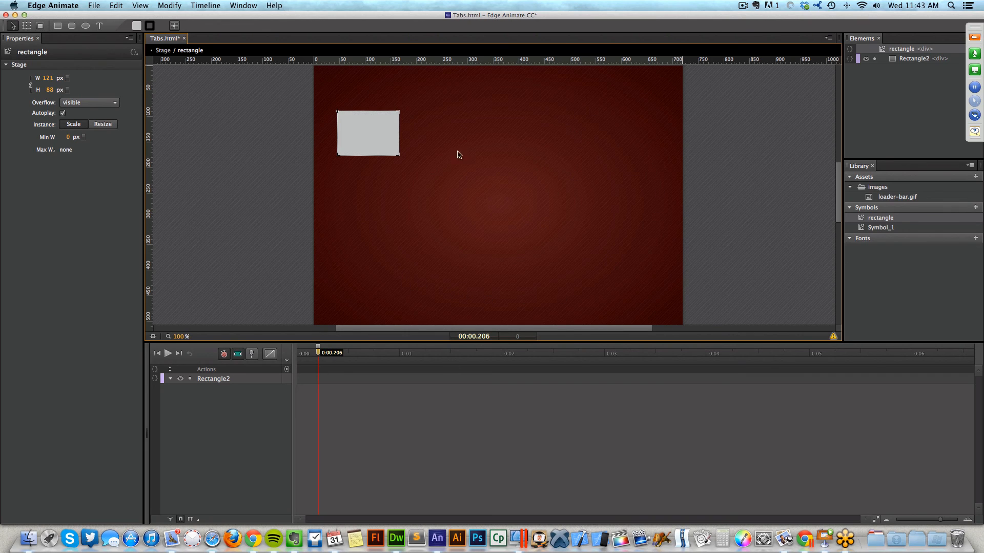
pyautogui.moveTo(317, 351); pyautogui.dragTo(297, 352)
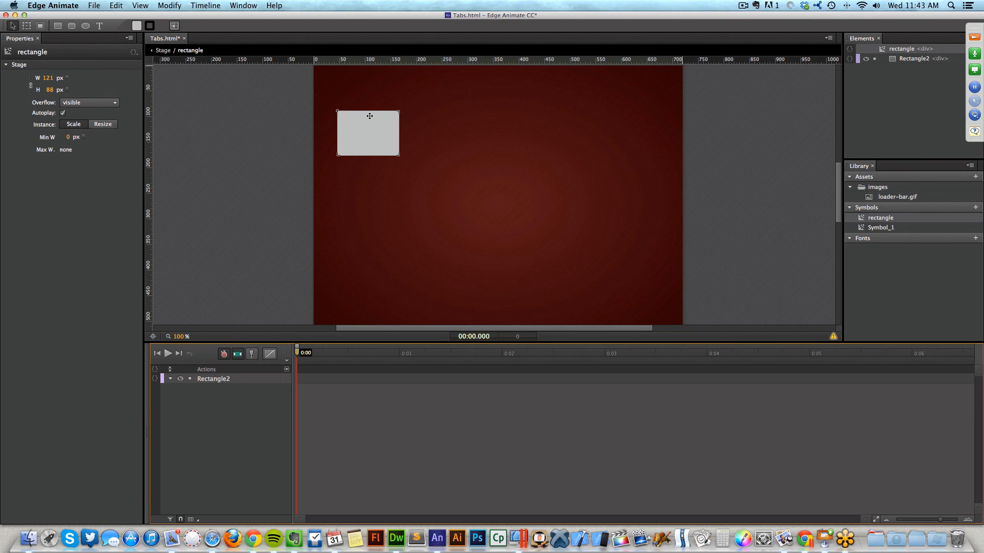
pyautogui.click(163, 50)
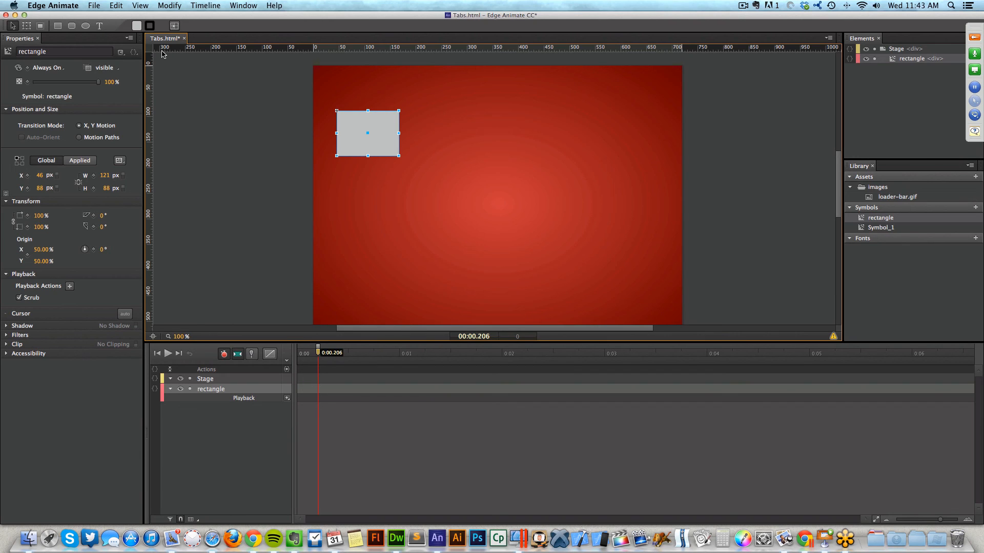
pyautogui.press('super+s')
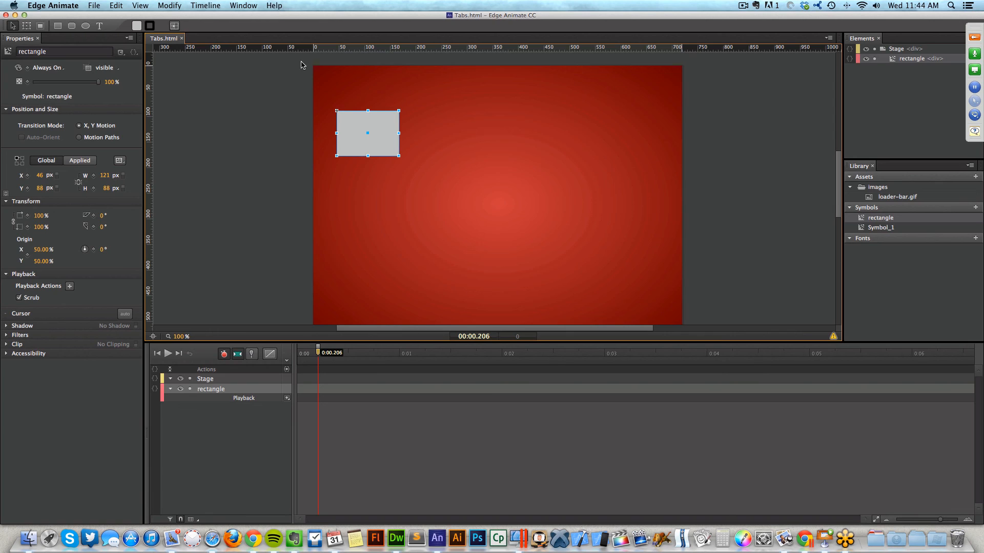
# Move the rectangle symbol to about X 74, Y 314 px, turn off auto-keyframing and select its Left keyframe.
pyautogui.moveTo(367, 121); pyautogui.dragTo(380, 237)
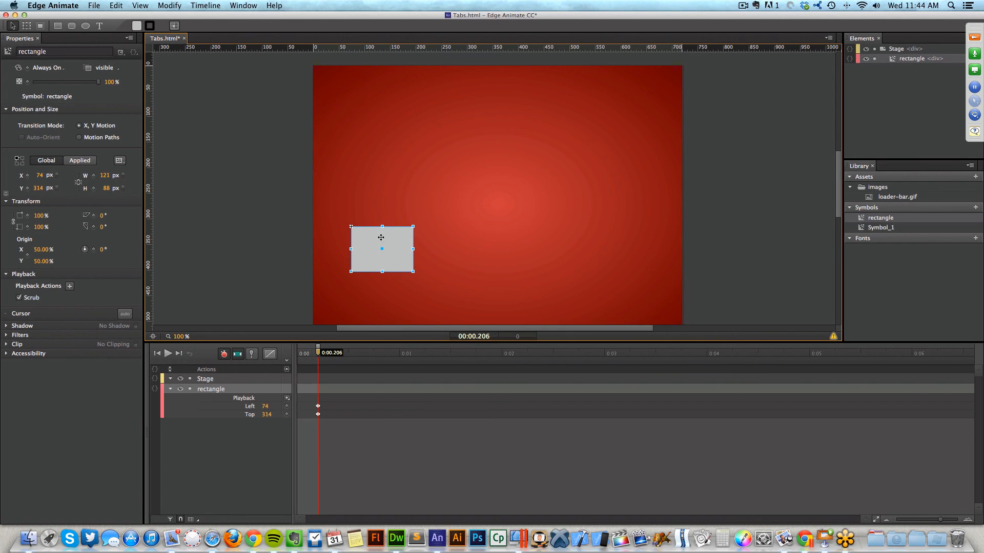
pyautogui.click(225, 355)
pyautogui.click(225, 355)
pyautogui.click(318, 406)
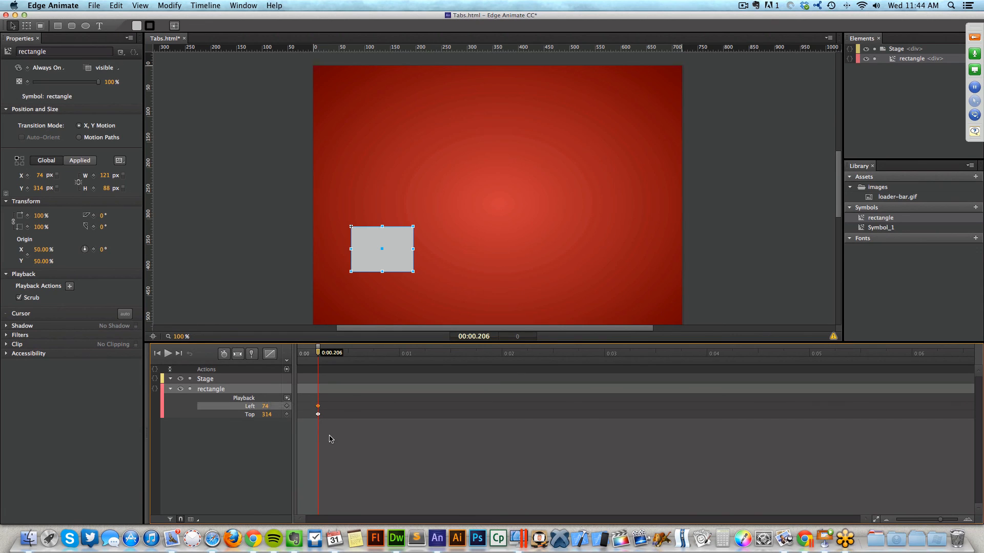
# Delete the rectangle's Left and Top keyframes and enlarge the rectangle to about 188 × 142 px.
pyautogui.press('Delete')
pyautogui.click(318, 406)
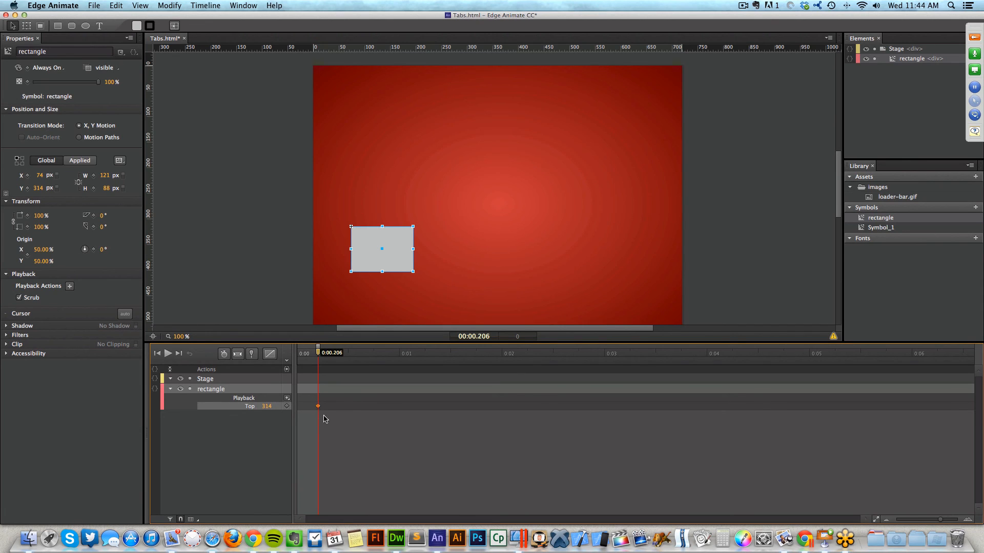
pyautogui.press('Delete')
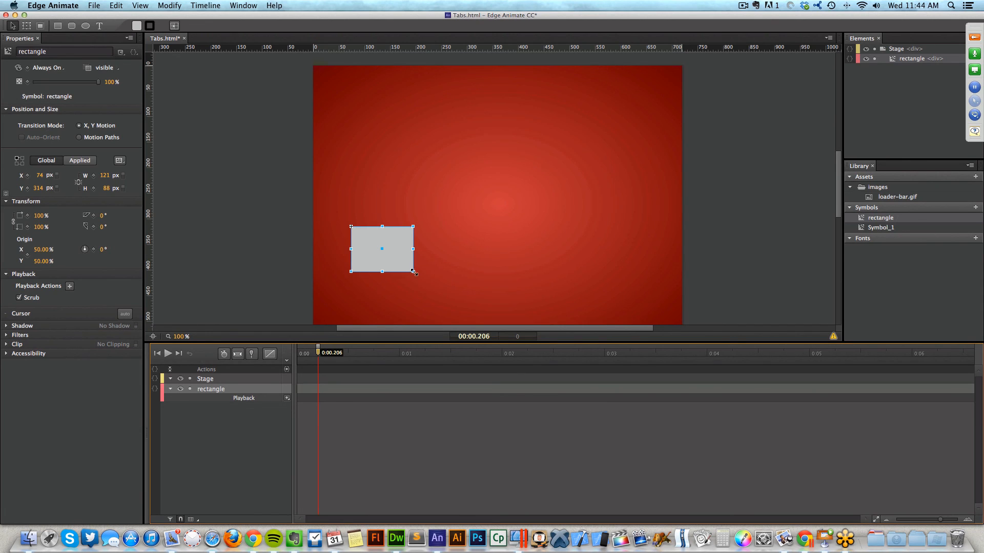
pyautogui.moveTo(413, 272); pyautogui.dragTo(447, 256)
# Draw an ellipse about 188 × 163 px beside the rectangle, at about X 436, Y 246 px.
pyautogui.click(86, 25)
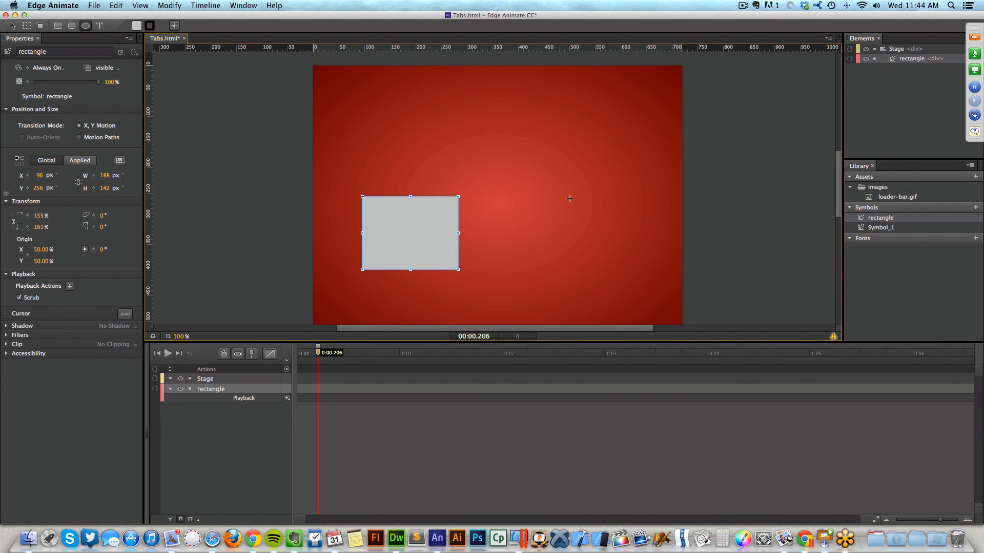
pyautogui.moveTo(559, 197); pyautogui.dragTo(559, 201)
pyautogui.moveTo(632, 282); pyautogui.dragTo(653, 281)
pyautogui.moveTo(641, 267); pyautogui.dragTo(619, 261)
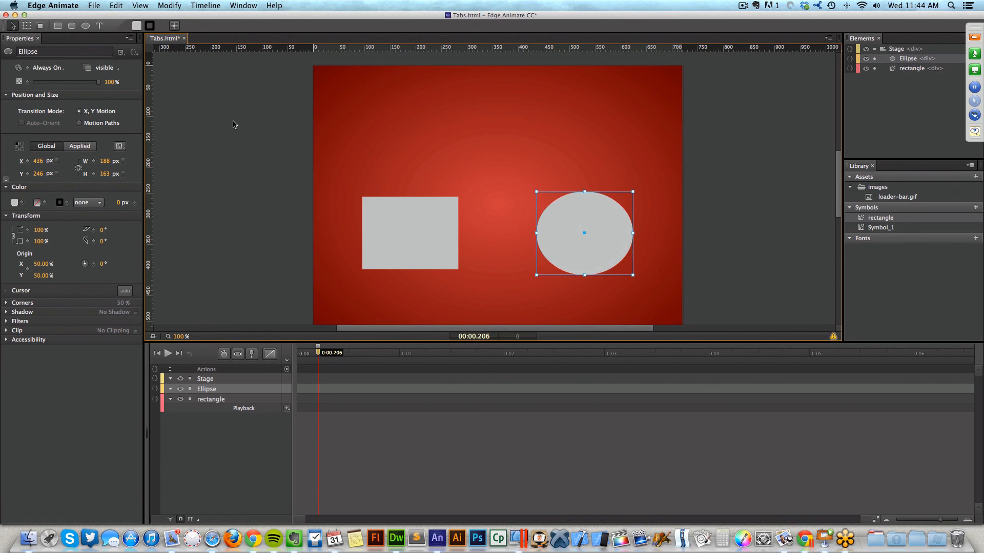
# Add the text "Which one is the circle?" above the two shapes, at about X 295, Y 110 px.
pyautogui.click(104, 26)
pyautogui.click(382, 119)
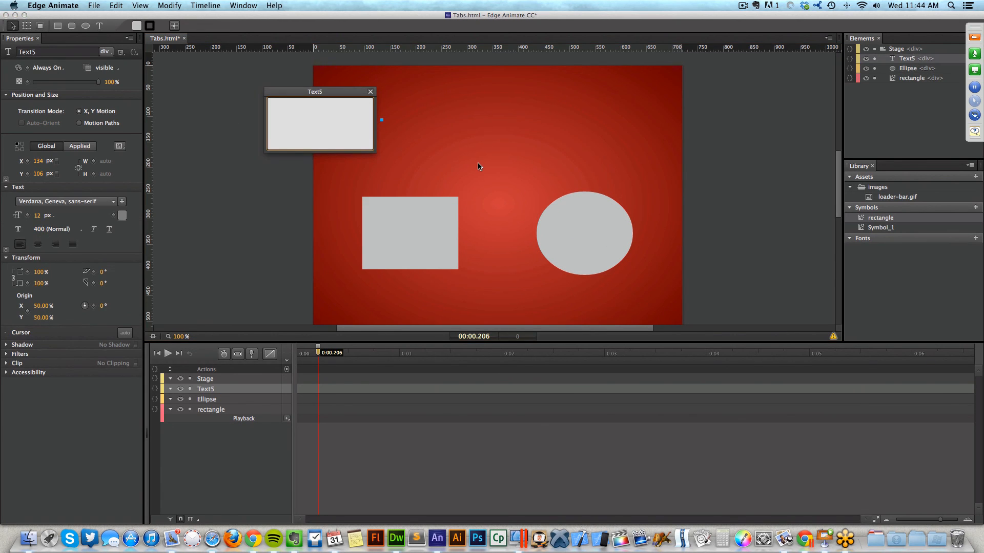
pyautogui.write('Which one is the curcl')
pyautogui.press('BackSpace')
pyautogui.press('BackSpace')
pyautogui.press('BackSpace')
pyautogui.press('BackSpace')
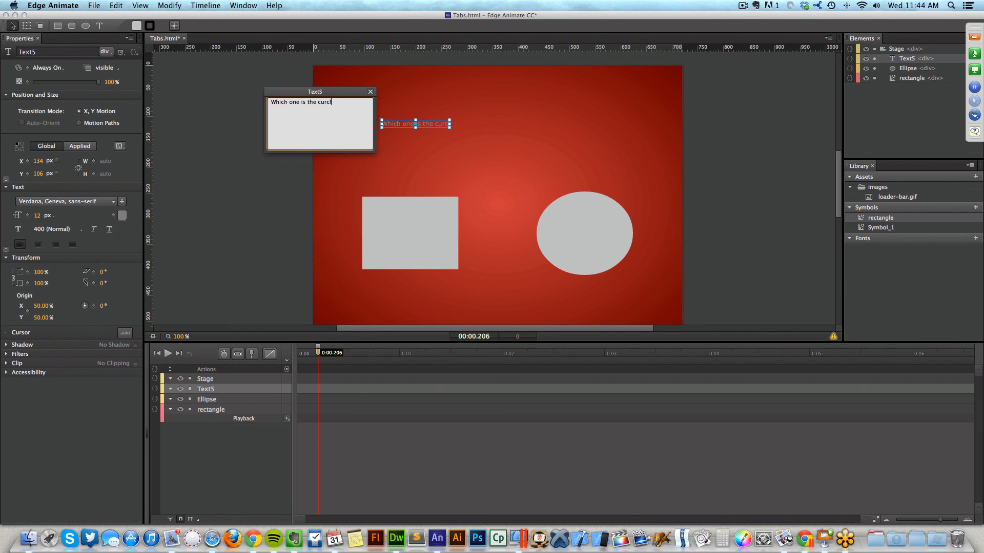
pyautogui.write('ircle?')
pyautogui.press('Escape')
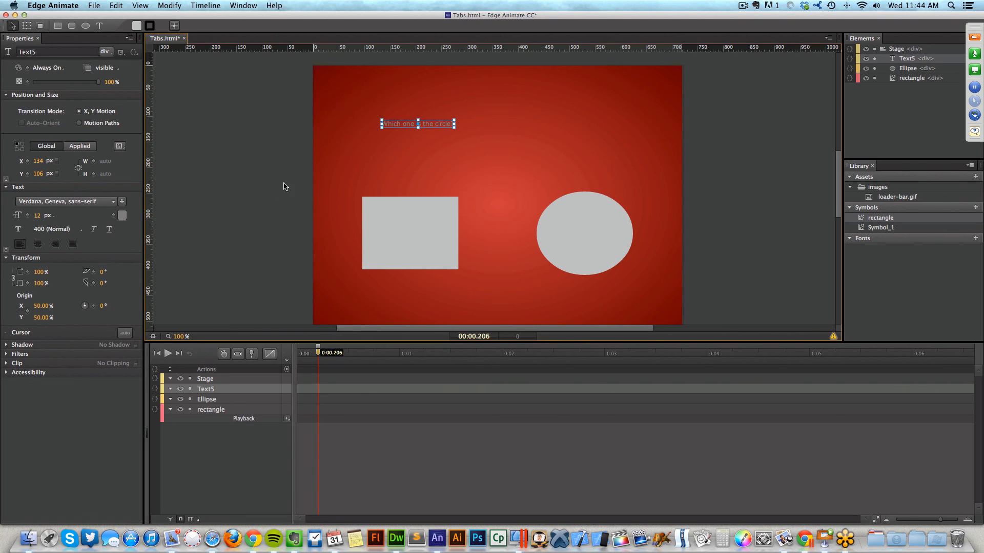
pyautogui.moveTo(432, 121); pyautogui.dragTo(508, 123)
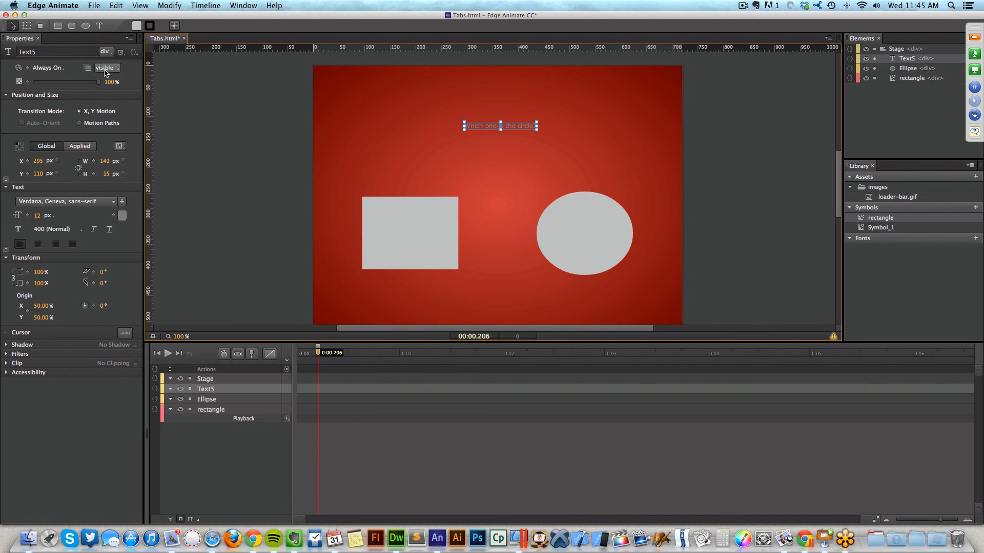
# Set the question text's size to 24 px and recentre it above the shapes at about X 217, Y 110 px.
pyautogui.click(37, 215)
pyautogui.write('24')
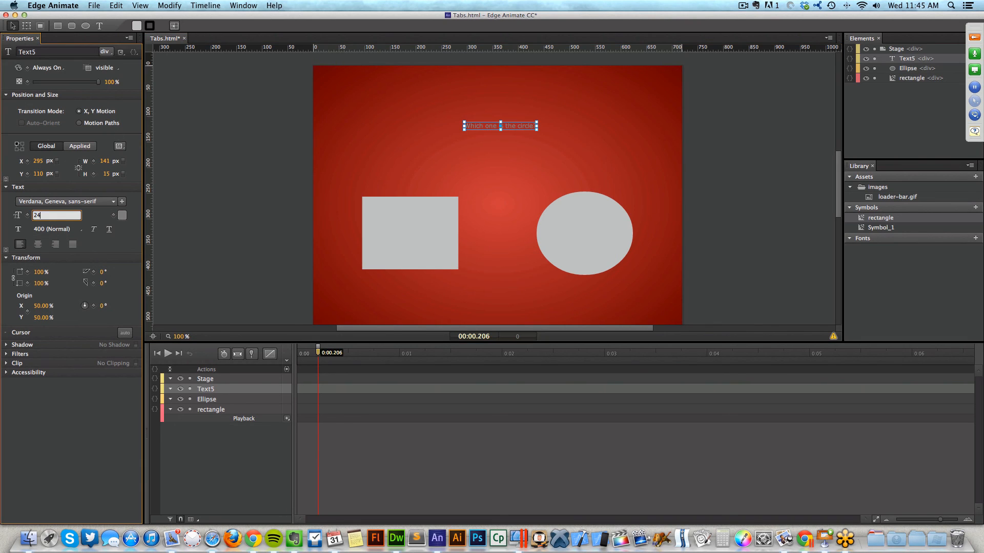
pyautogui.press('Return')
pyautogui.moveTo(518, 122); pyautogui.dragTo(478, 123)
pyautogui.moveTo(327, 356); pyautogui.dragTo(312, 356)
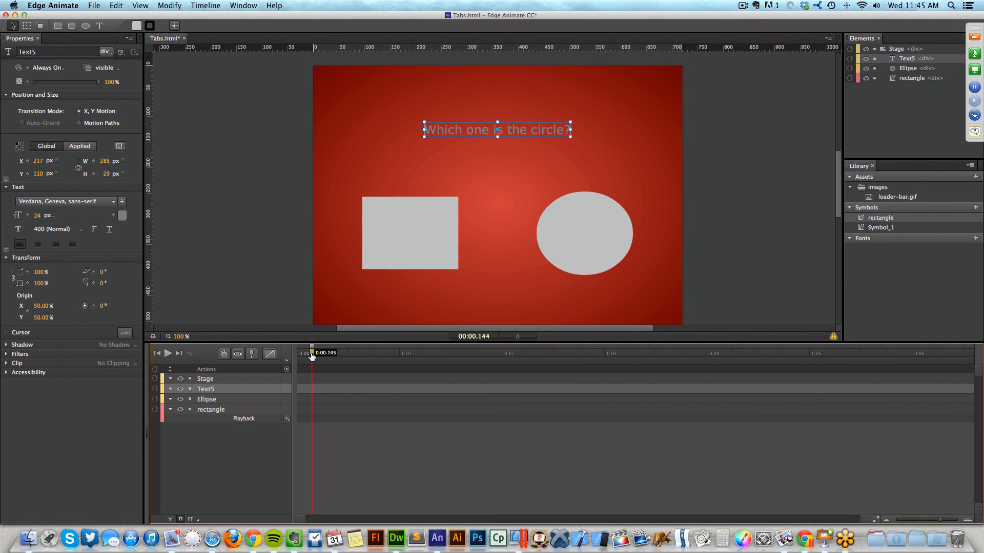
pyautogui.click(385, 227)
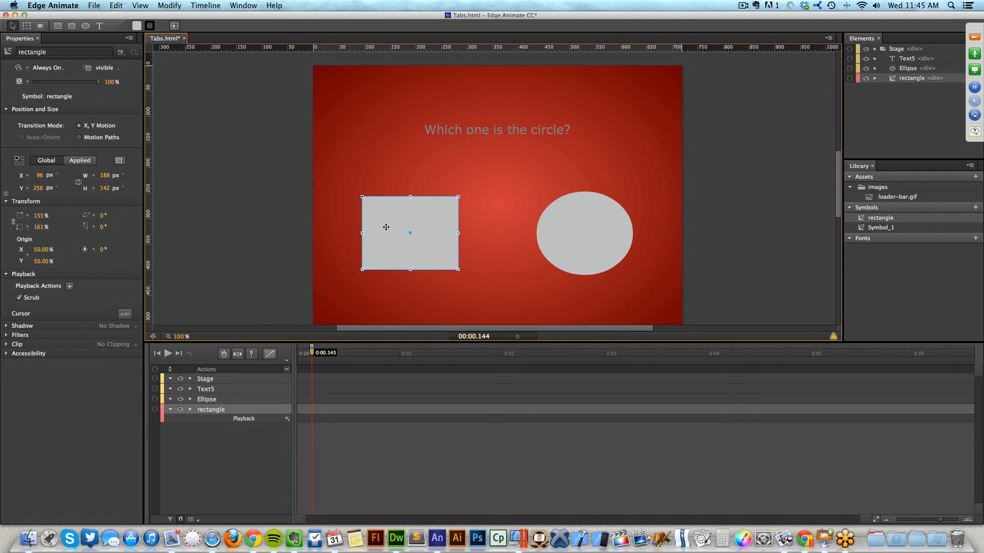
pyautogui.click(607, 214)
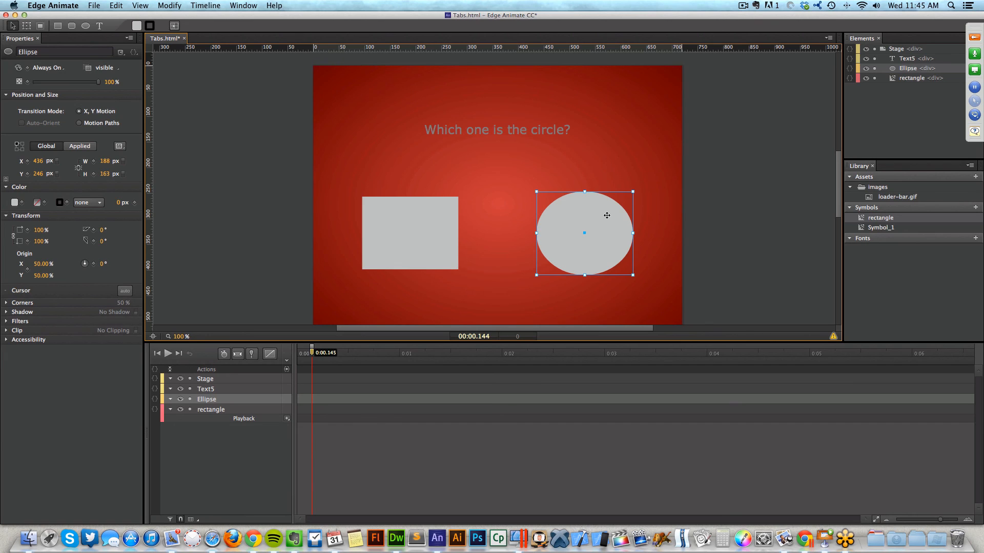
pyautogui.moveTo(313, 353); pyautogui.dragTo(543, 372)
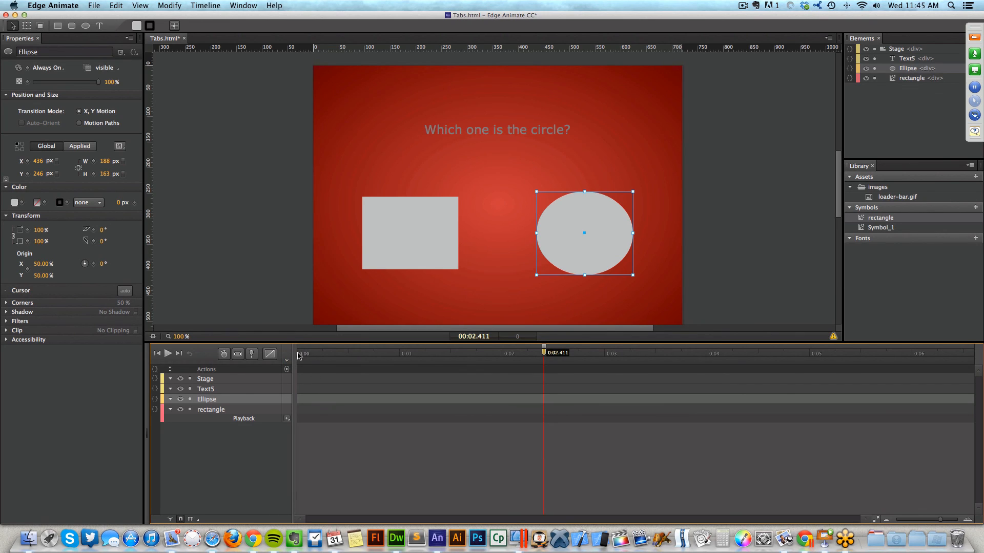
# Insert a timeline label named "Question" at 0:00.
pyautogui.moveTo(299, 356); pyautogui.dragTo(295, 407)
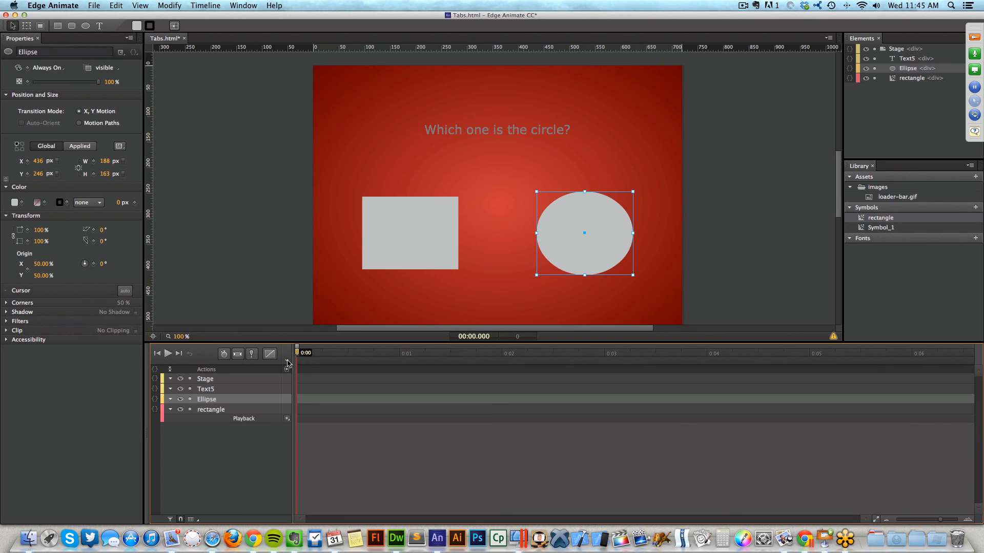
pyautogui.press('super+l')
pyautogui.write('Question')
pyautogui.press('Return')
# Insert a timeline label named "Circle" at 0:00.500.
pyautogui.click(347, 352)
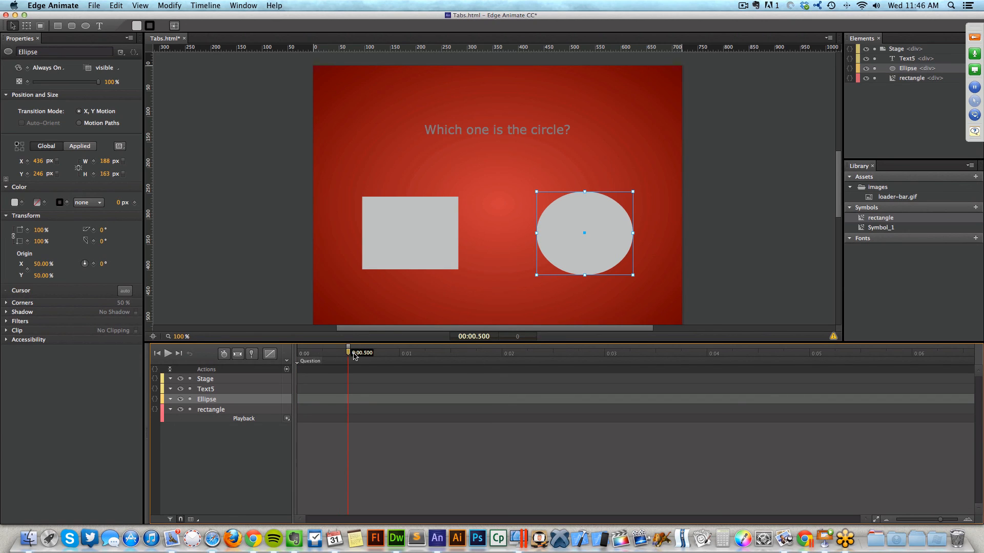
pyautogui.click(287, 362)
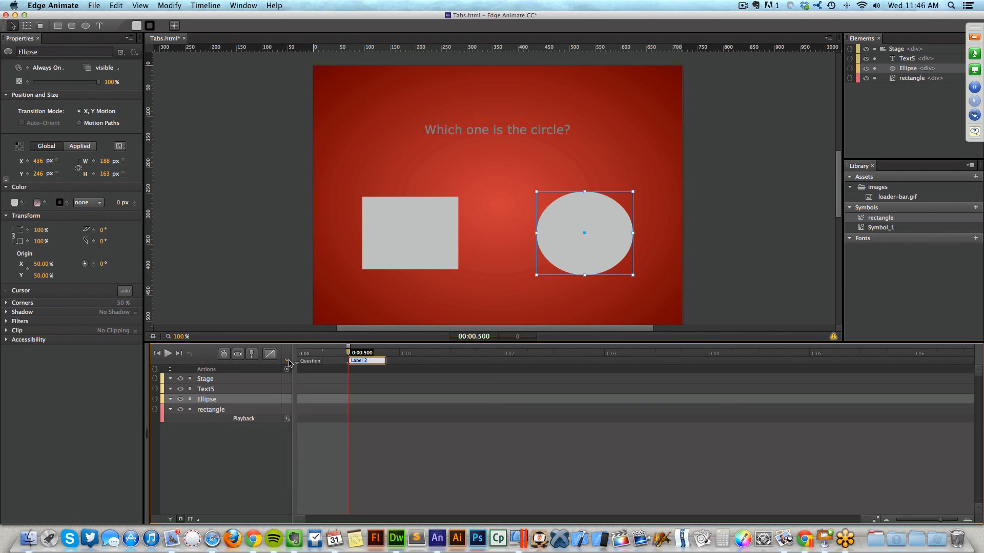
pyautogui.write('Circle')
pyautogui.press('Return')
# Insert a timeline label named "Square" at 0:01.
pyautogui.moveTo(348, 352); pyautogui.dragTo(384, 354)
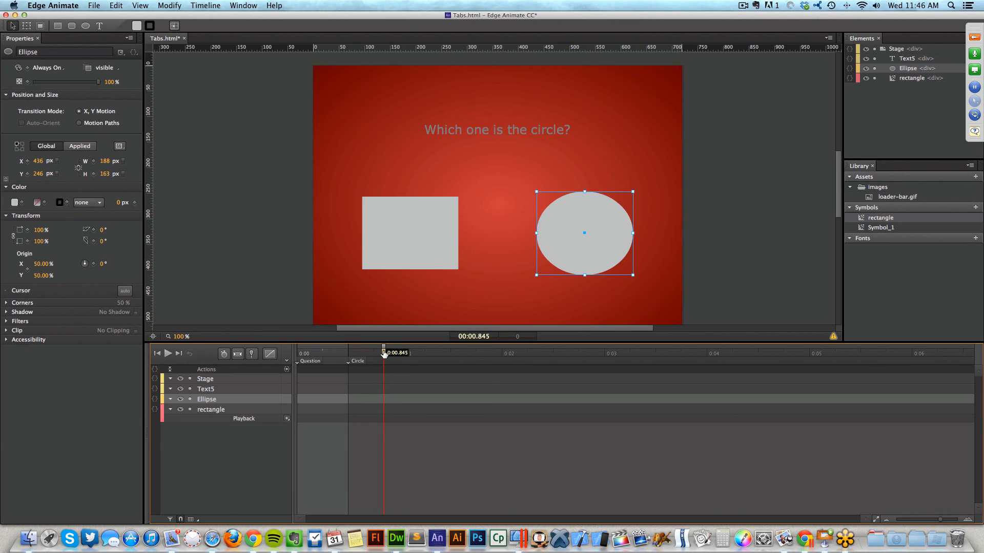
pyautogui.moveTo(385, 354); pyautogui.dragTo(395, 355)
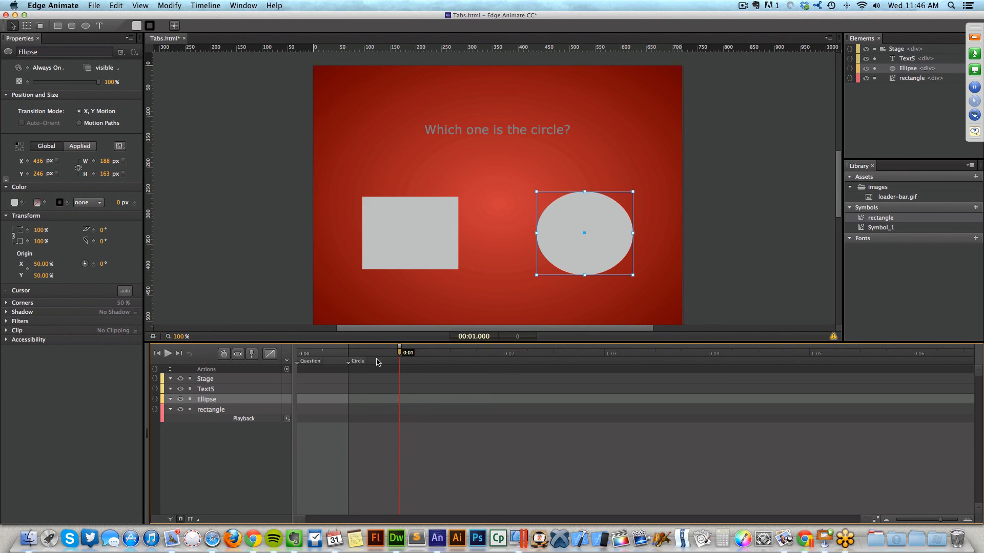
pyautogui.click(288, 363)
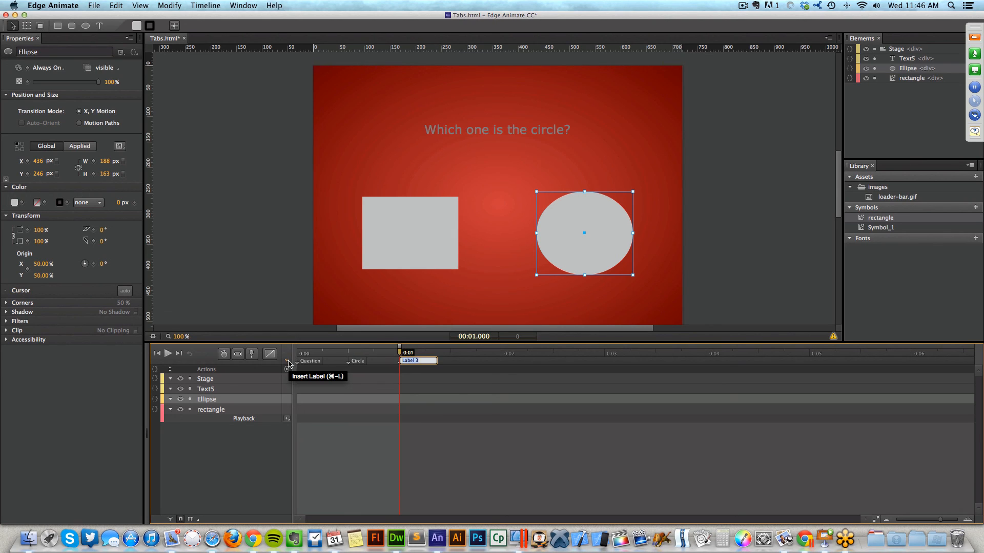
pyautogui.write('Square')
pyautogui.press('Return')
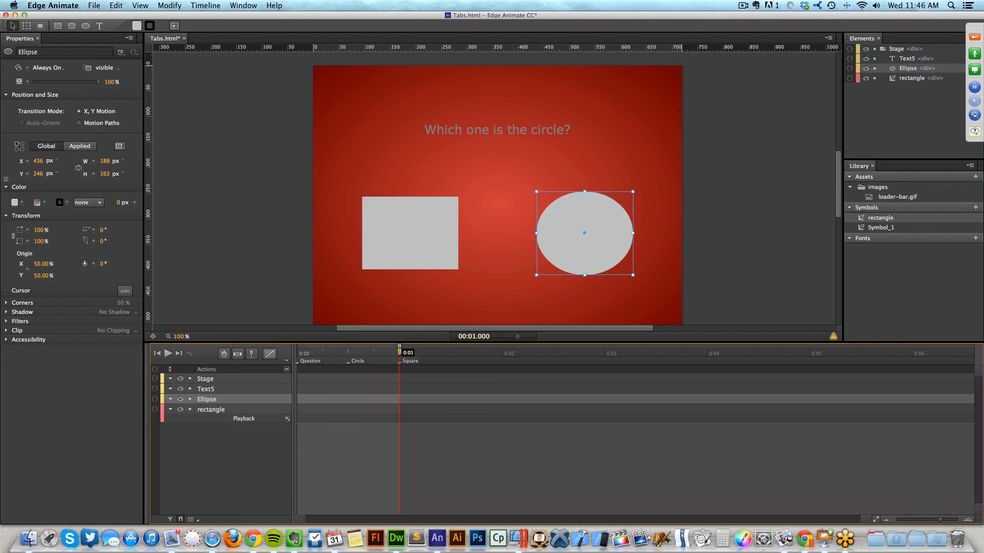
# Set the rectangle's display to Off at the Circle label, 0:00.500.
pyautogui.click(405, 243)
pyautogui.moveTo(349, 353); pyautogui.dragTo(299, 352)
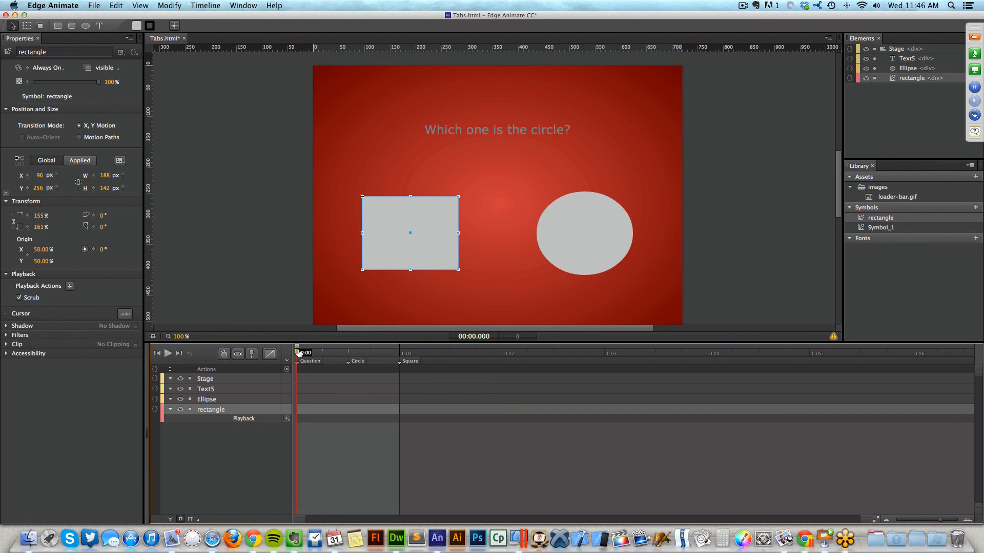
pyautogui.moveTo(299, 352); pyautogui.dragTo(348, 354)
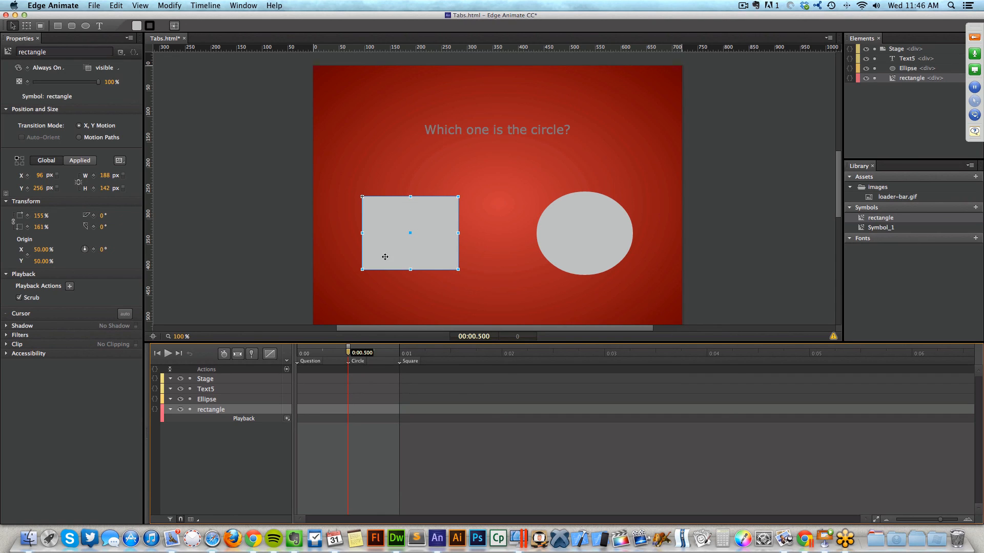
pyautogui.moveTo(348, 355)
pyautogui.mouseDown()
pyautogui.moveTo(321, 353)
pyautogui.moveTo(348, 355)
pyautogui.mouseUp()
pyautogui.click(51, 70)
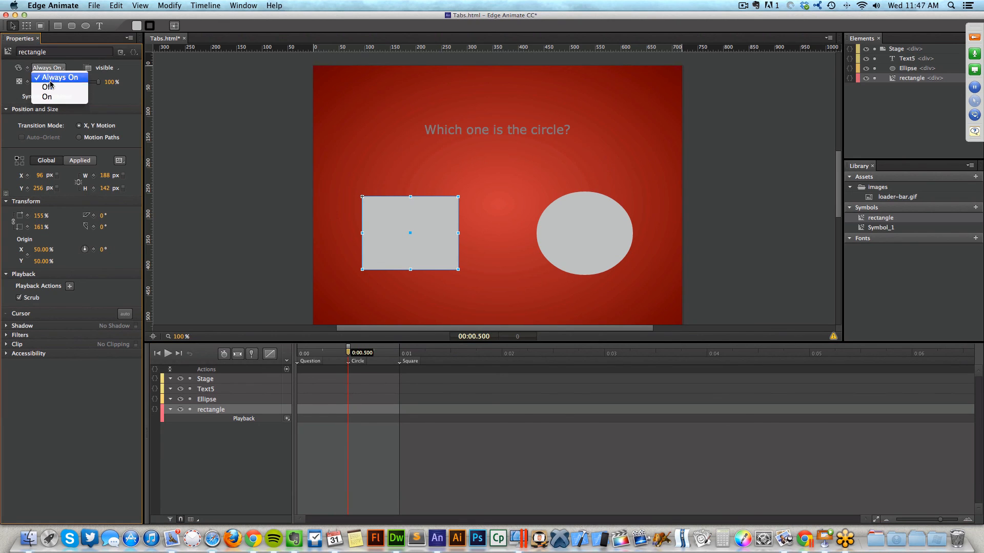
pyautogui.click(51, 86)
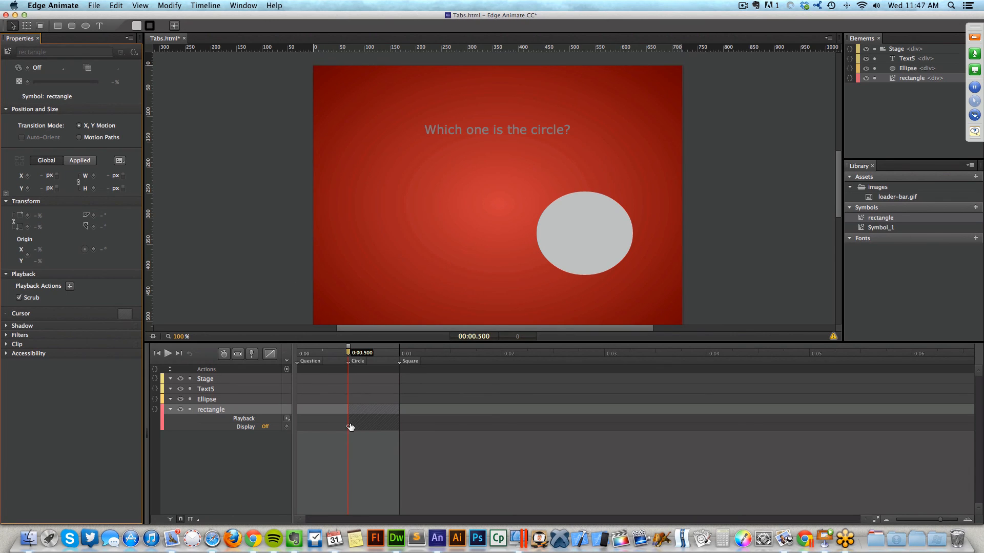
pyautogui.moveTo(349, 354)
pyautogui.mouseDown()
pyautogui.moveTo(300, 354)
pyautogui.moveTo(345, 357)
pyautogui.mouseUp()
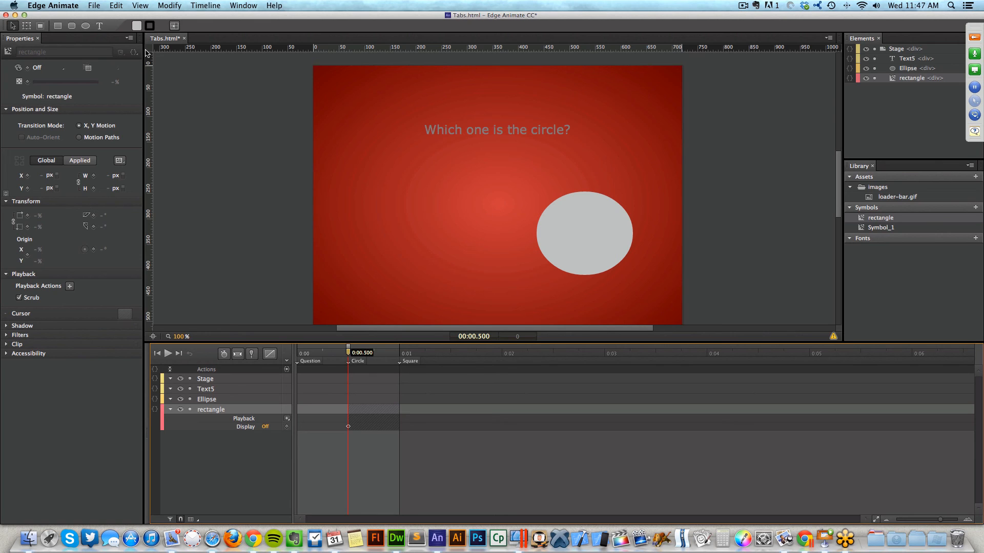
# Add the text "Correct!" where the hidden rectangle was, at about X 152, Y 312 px.
pyautogui.click(100, 25)
pyautogui.click(381, 209)
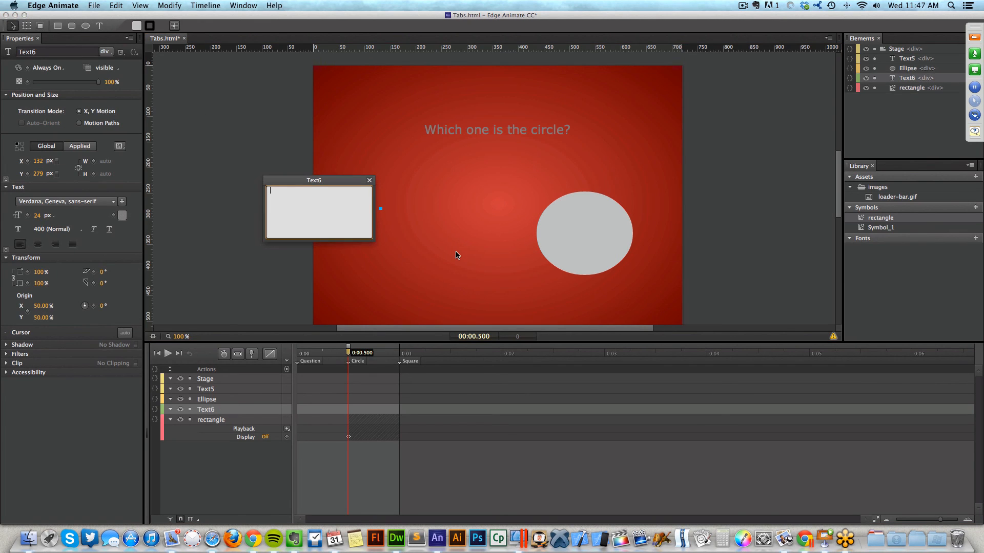
pyautogui.write('Correct!')
pyautogui.click(410, 209)
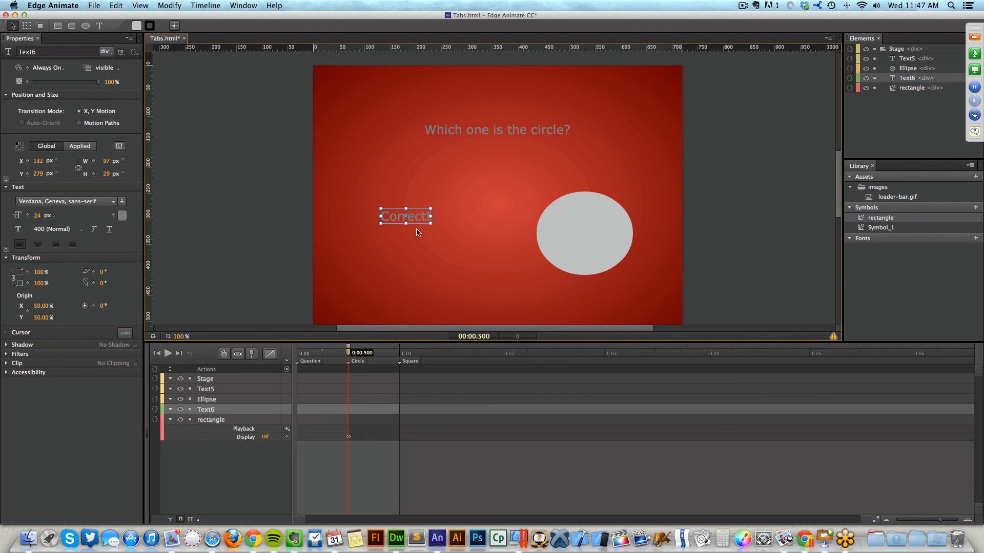
pyautogui.moveTo(422, 210); pyautogui.dragTo(433, 226)
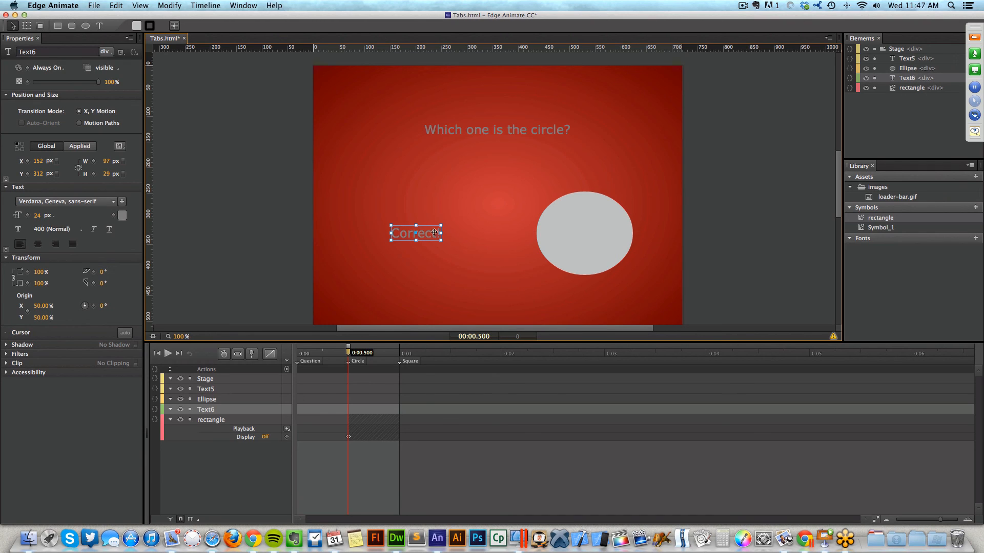
# Set the "Correct!" text's display to On at the Circle label, 0:00.500, and check the change by scrubbing the timeline.
pyautogui.moveTo(352, 354); pyautogui.dragTo(330, 354)
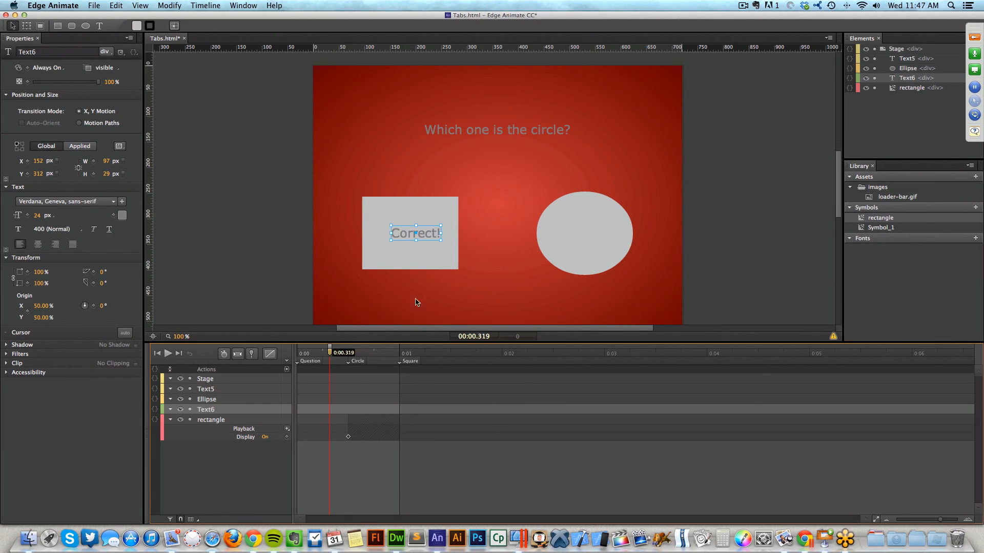
pyautogui.moveTo(359, 352); pyautogui.dragTo(349, 354)
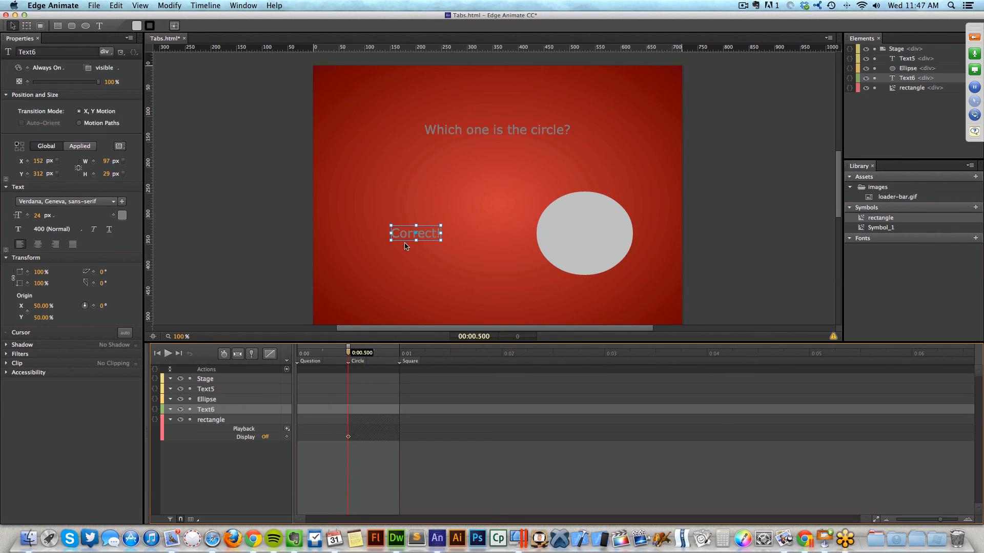
pyautogui.click(401, 226)
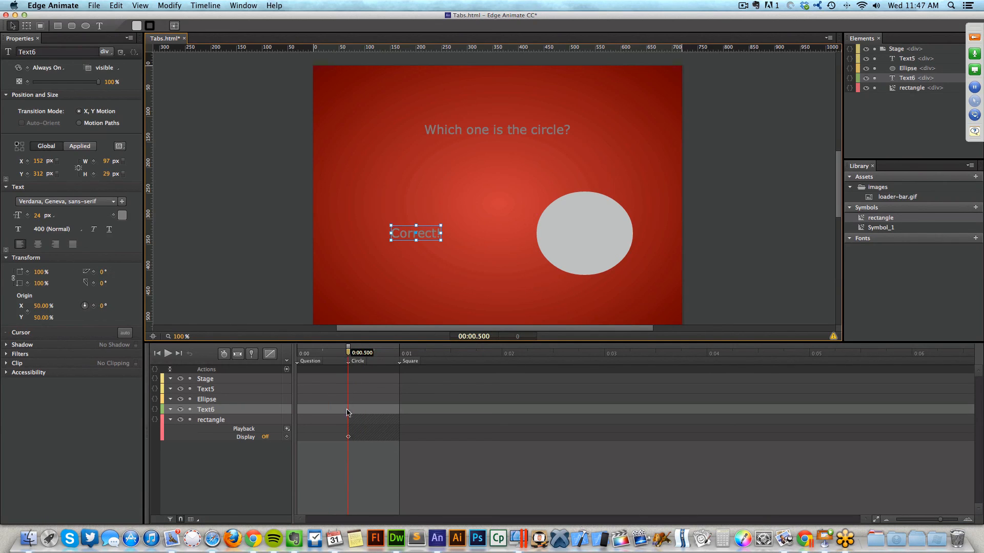
pyautogui.click(48, 68)
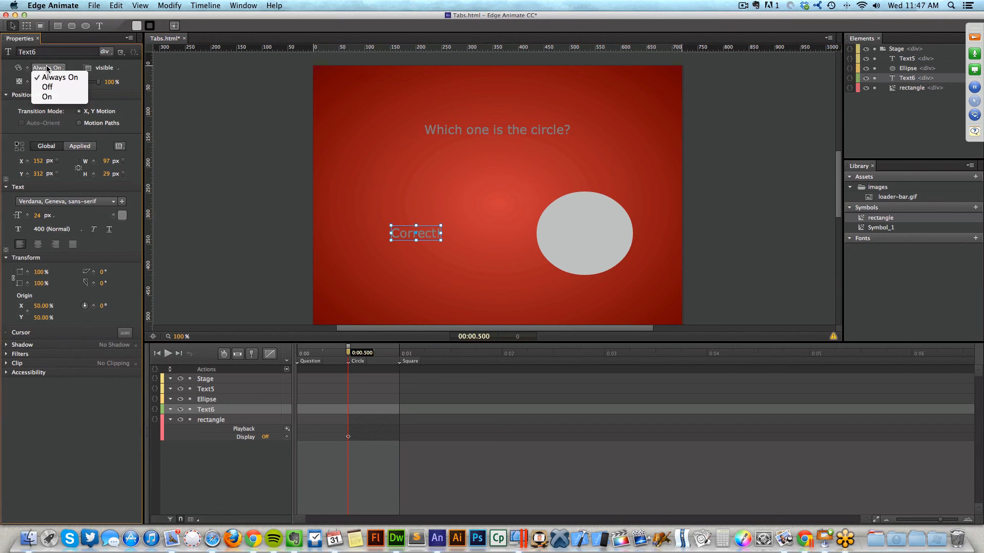
pyautogui.click(47, 98)
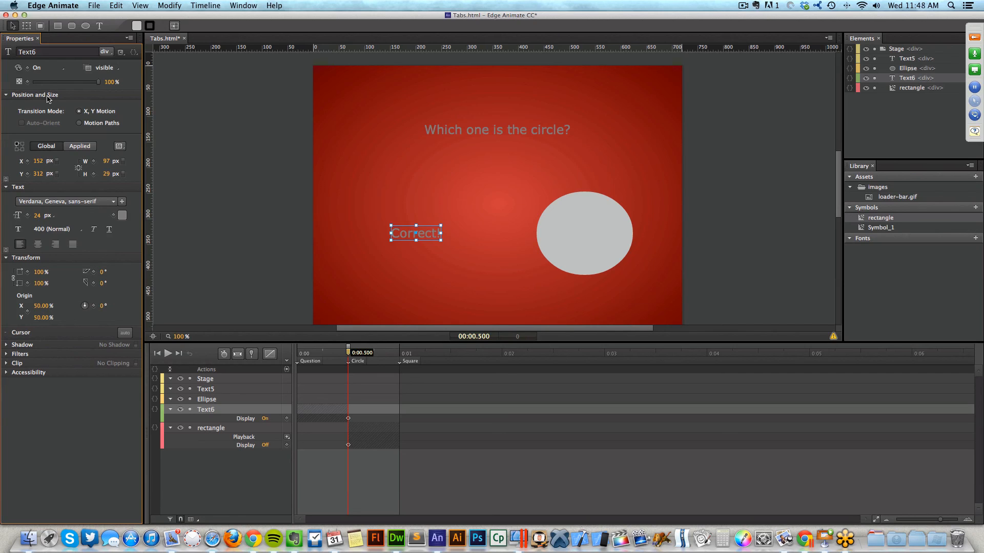
pyautogui.click(324, 353)
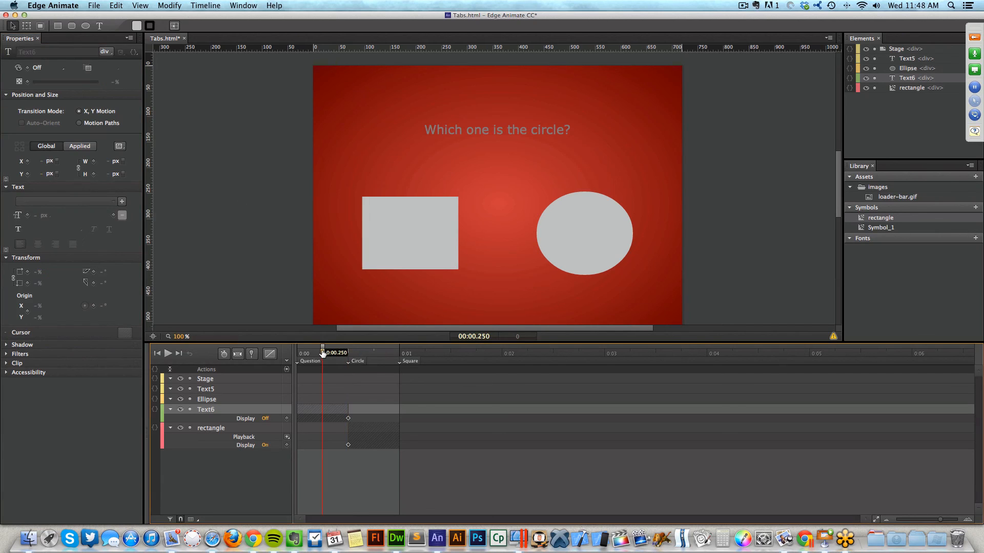
pyautogui.moveTo(322, 354); pyautogui.dragTo(348, 355)
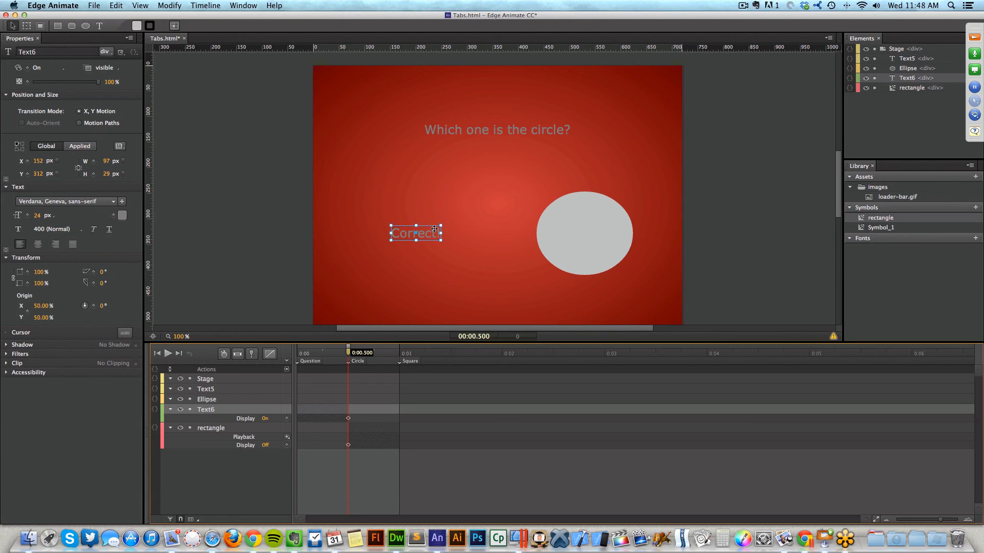
# Set the ellipse's display to Off at the Square label, 0:01.
pyautogui.click(399, 353)
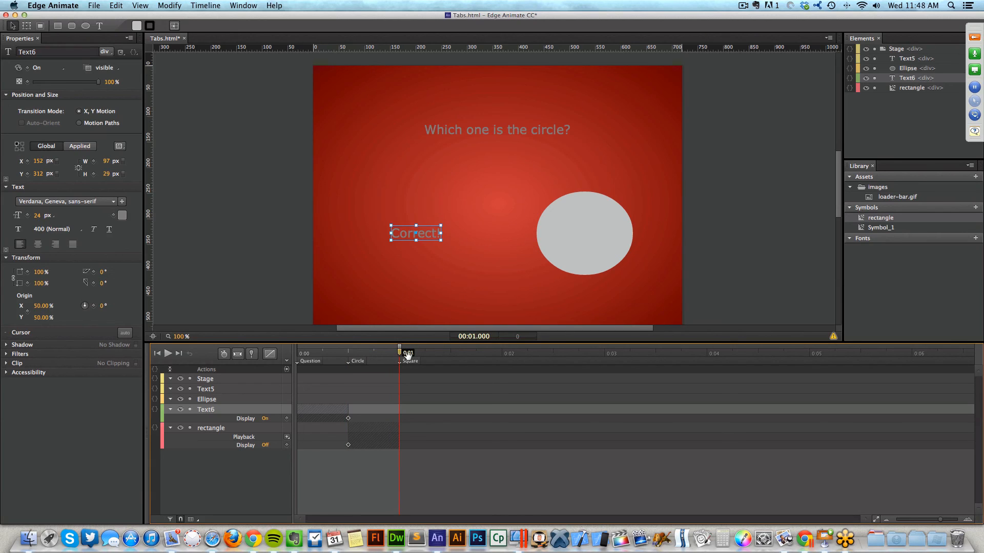
pyautogui.click(586, 226)
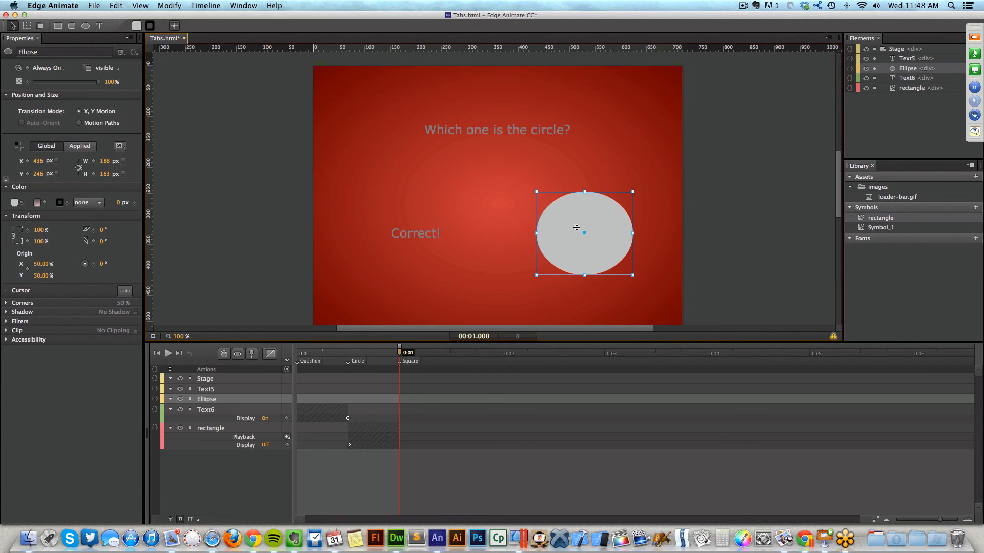
pyautogui.click(49, 68)
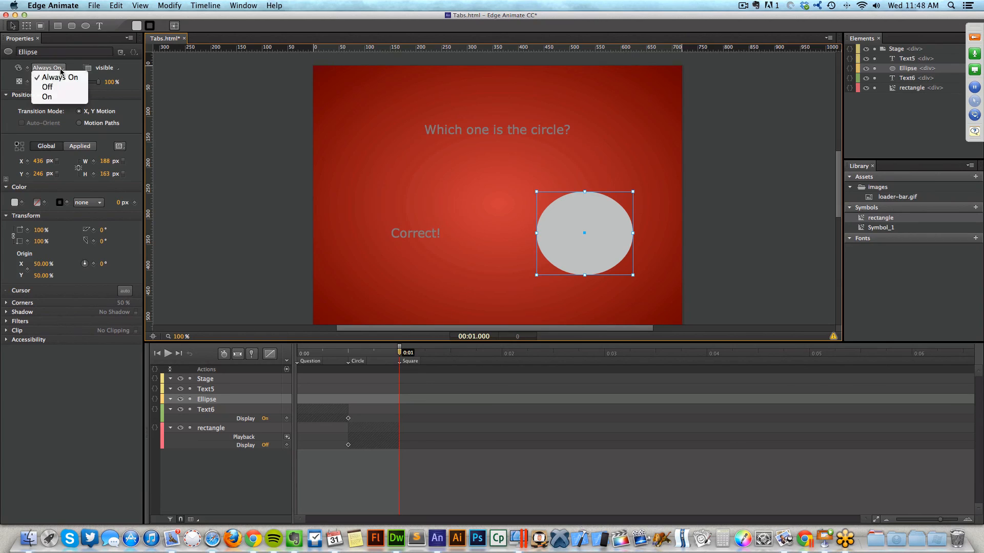
pyautogui.click(61, 87)
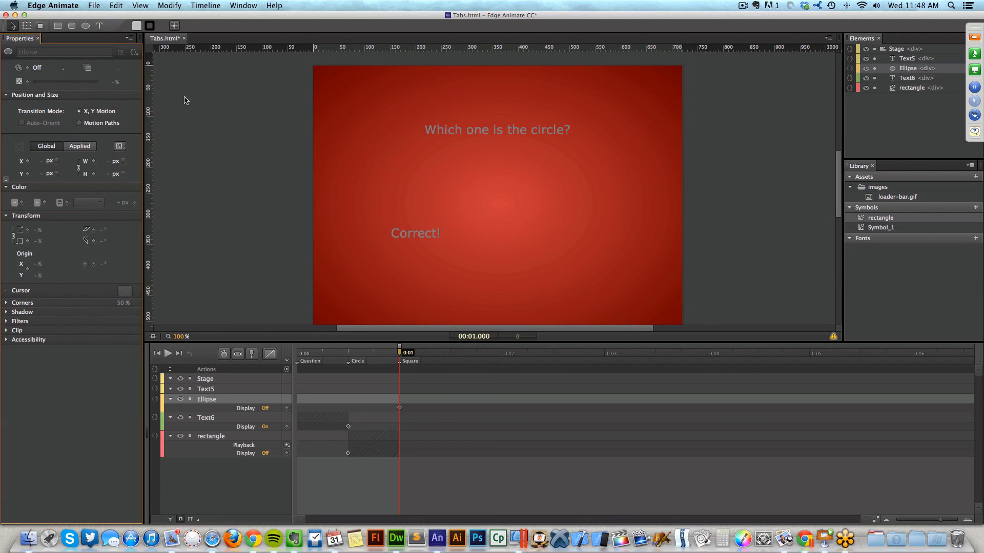
# Set the "Correct!" text's display to Off at the Square label, 0:01.
pyautogui.click(420, 231)
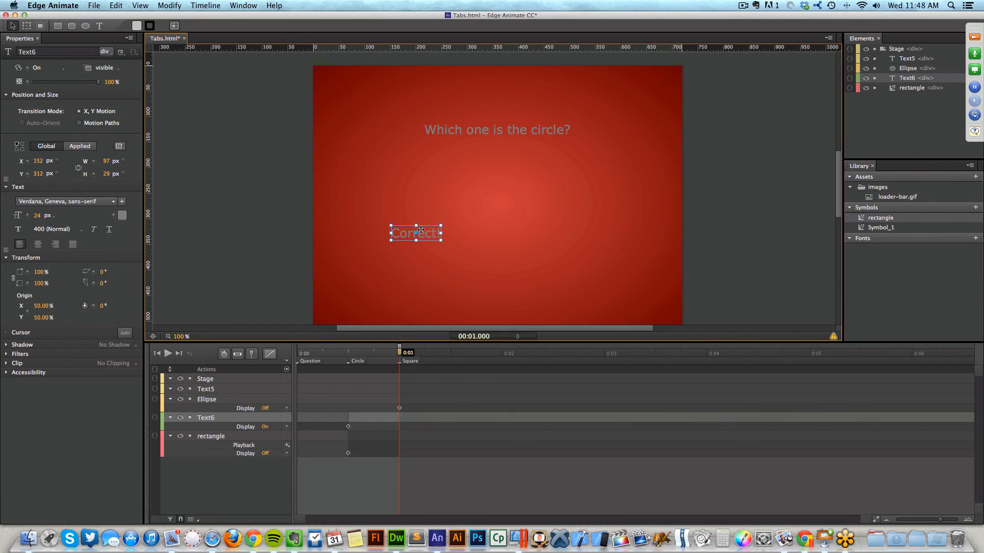
pyautogui.click(46, 67)
pyautogui.click(48, 87)
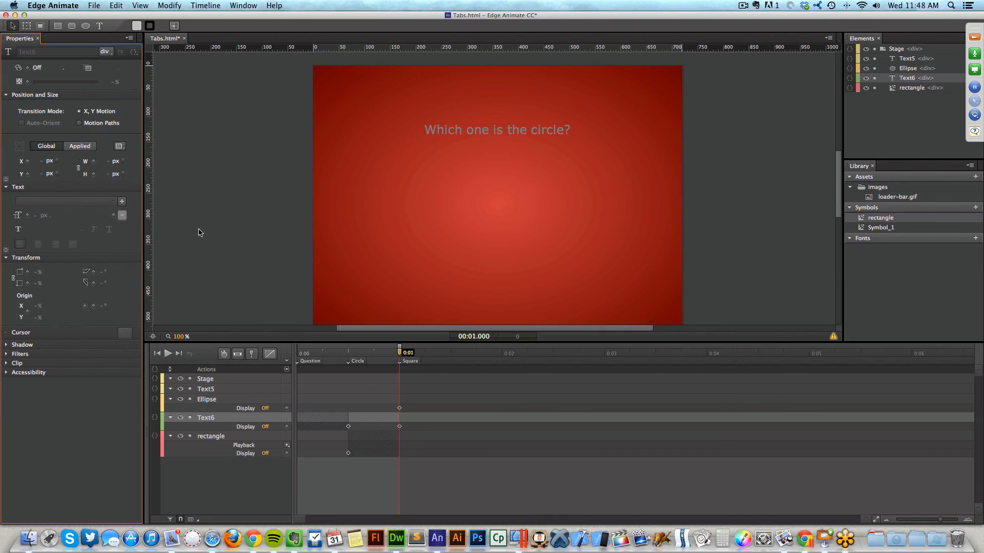
# Set the rectangle's display to On at the Square label, 0:01.
pyautogui.click(261, 439)
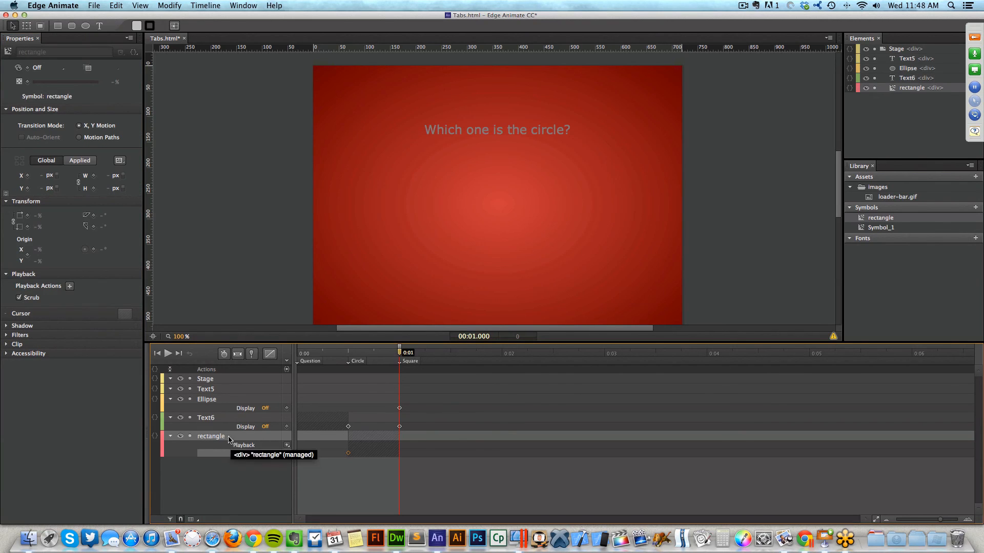
pyautogui.click(54, 68)
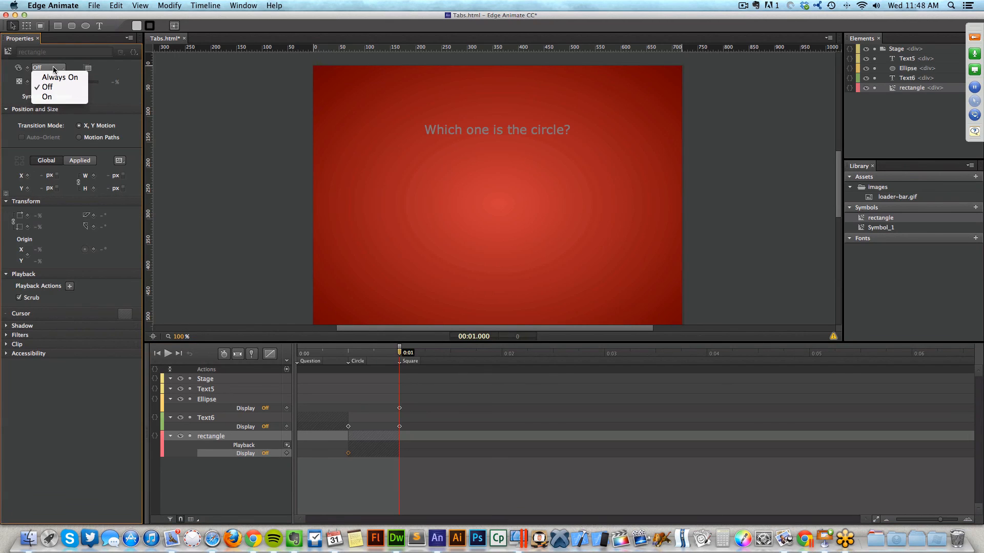
pyautogui.click(47, 97)
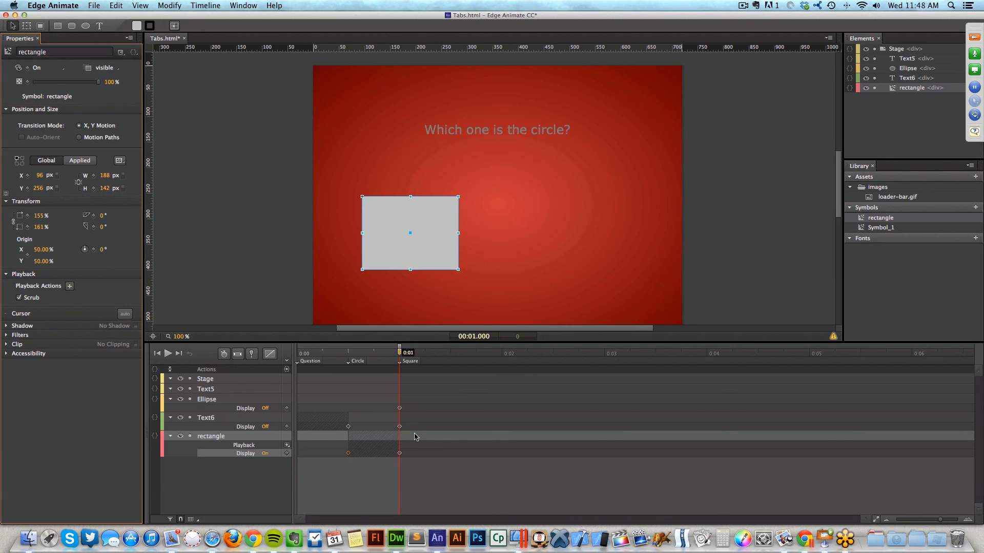
# Add the text "Correct" where the hidden ellipse was, at about X 448, Y 298 px.
pyautogui.click(399, 352)
pyautogui.click(99, 26)
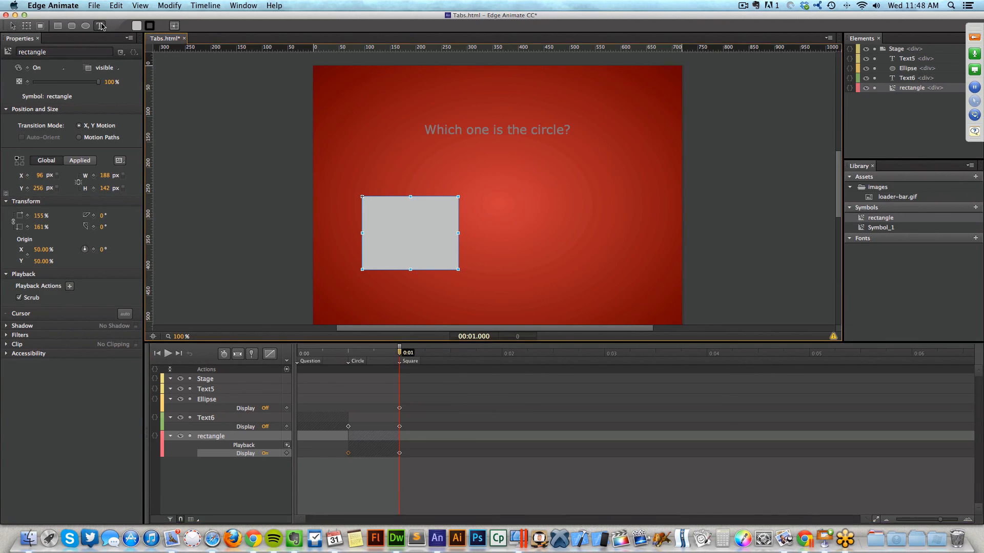
pyautogui.click(518, 221)
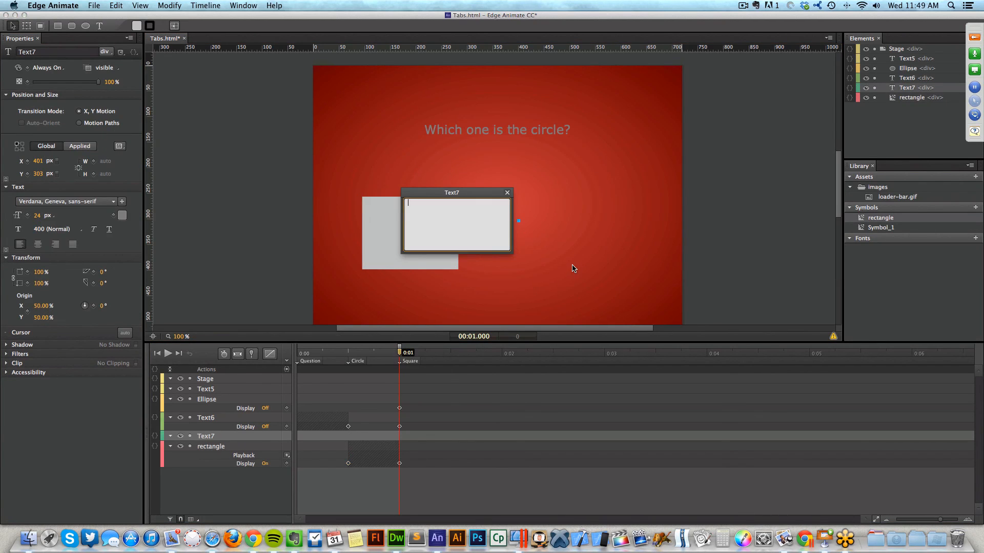
pyautogui.write('Correct')
pyautogui.press('Escape')
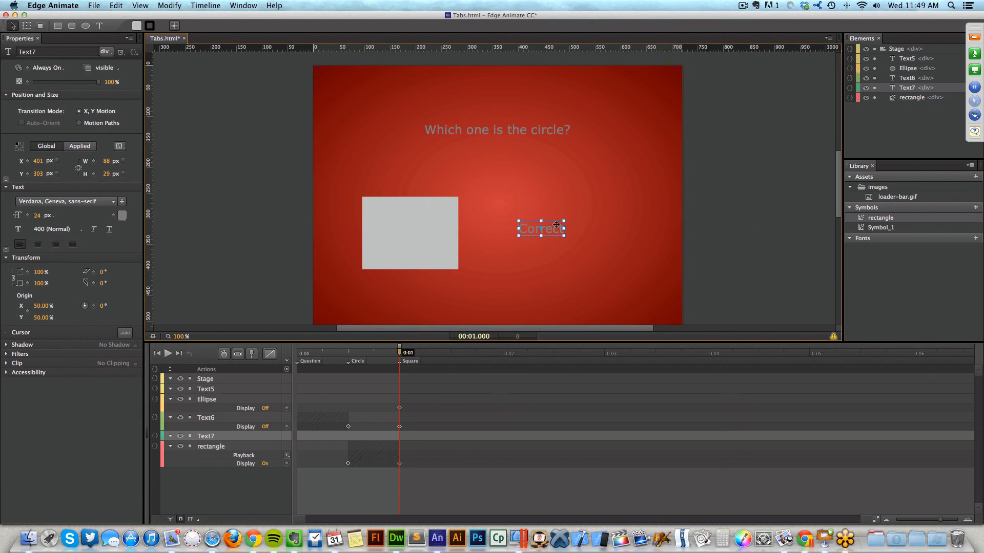
pyautogui.moveTo(557, 225); pyautogui.dragTo(578, 222)
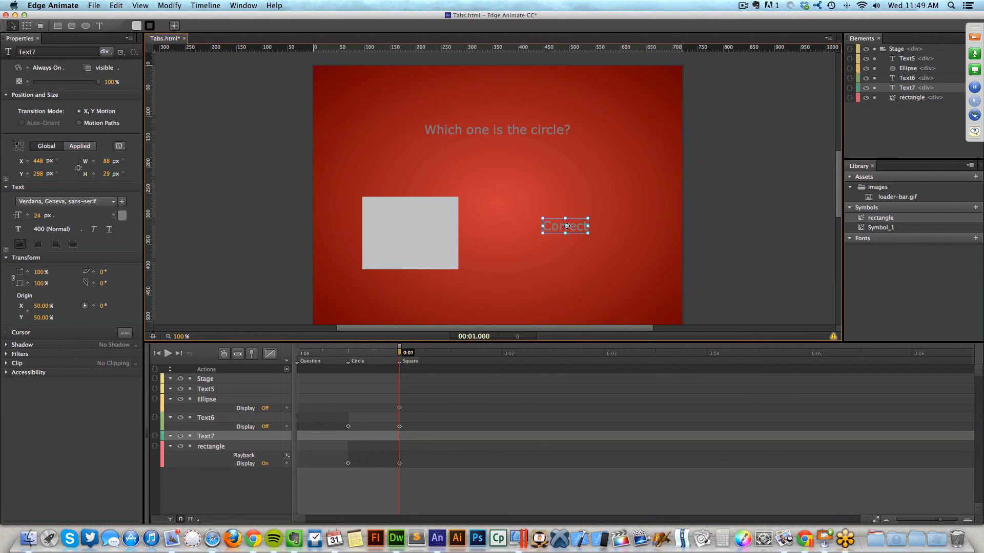
# Set the new "Correct" text's display to On at the Square label, 0:01, and preview the saved composition in the browser.
pyautogui.click(48, 68)
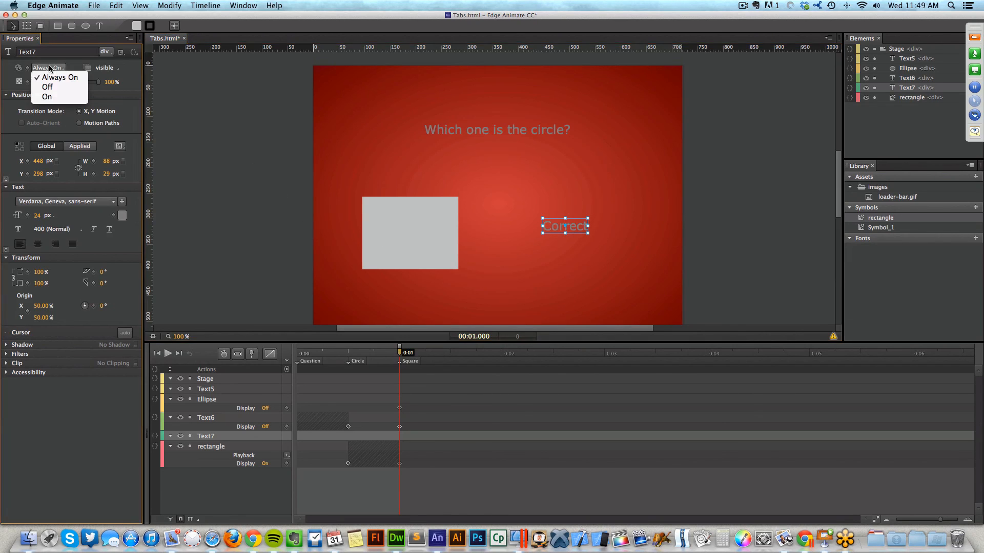
pyautogui.click(52, 97)
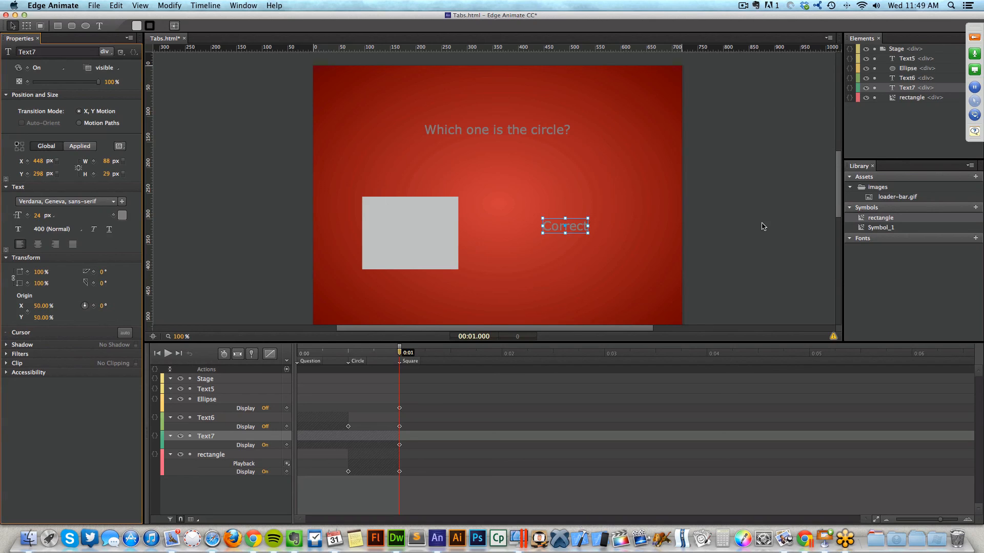
pyautogui.press('cmd+s')
pyautogui.press('super+Return')
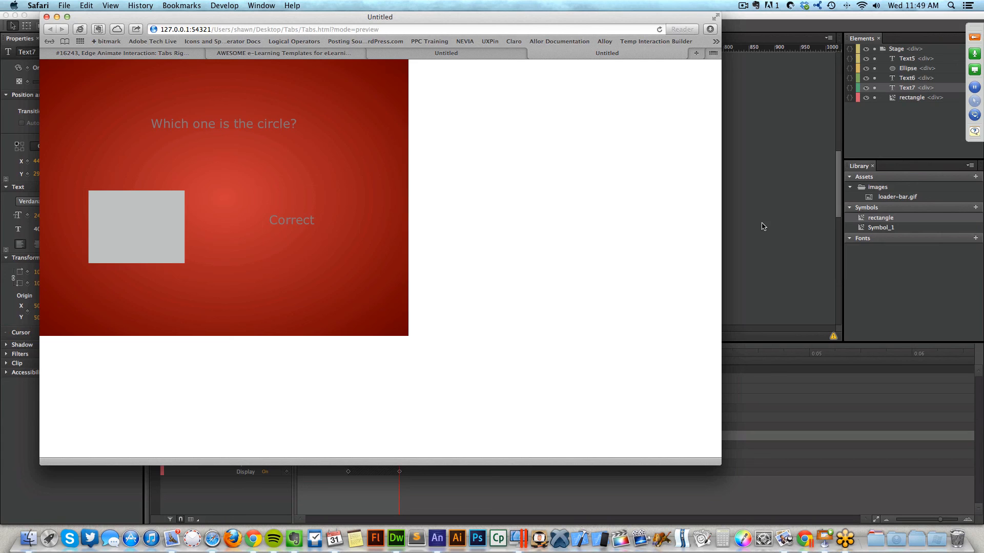
pyautogui.click(761, 226)
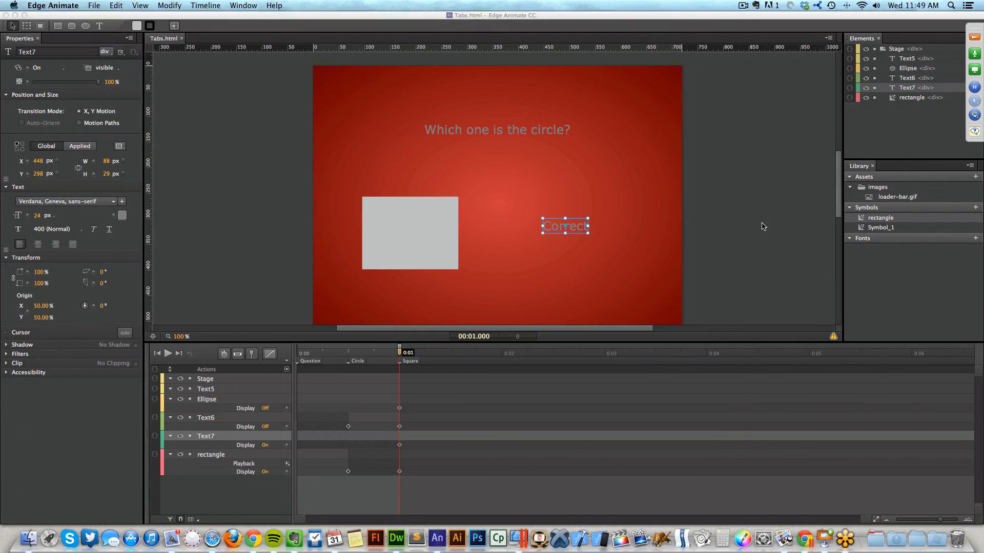
# Turn off Autoplay for the Stage, save the file and preview it in the browser.
pyautogui.click(762, 223)
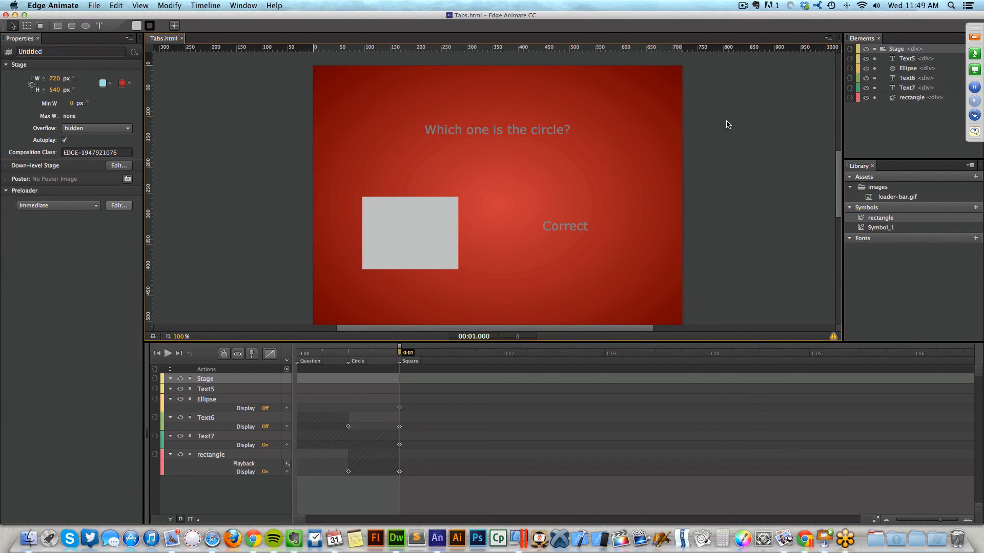
pyautogui.click(64, 140)
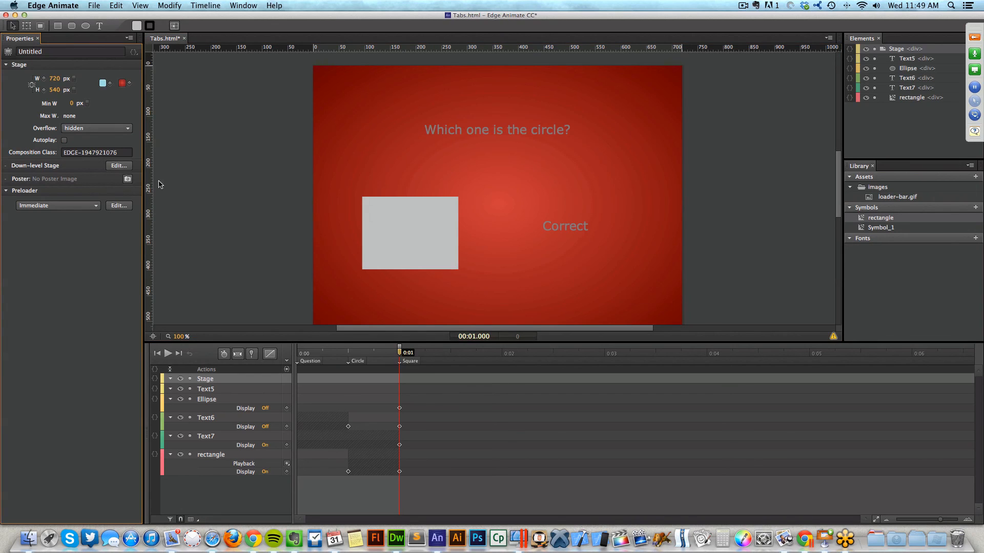
pyautogui.press('super+s')
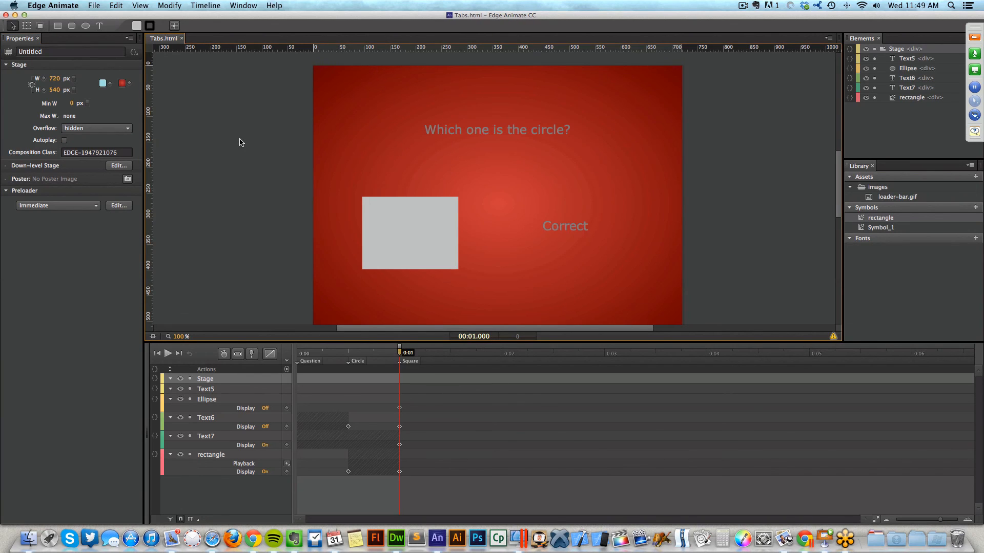
pyautogui.press('super+Return')
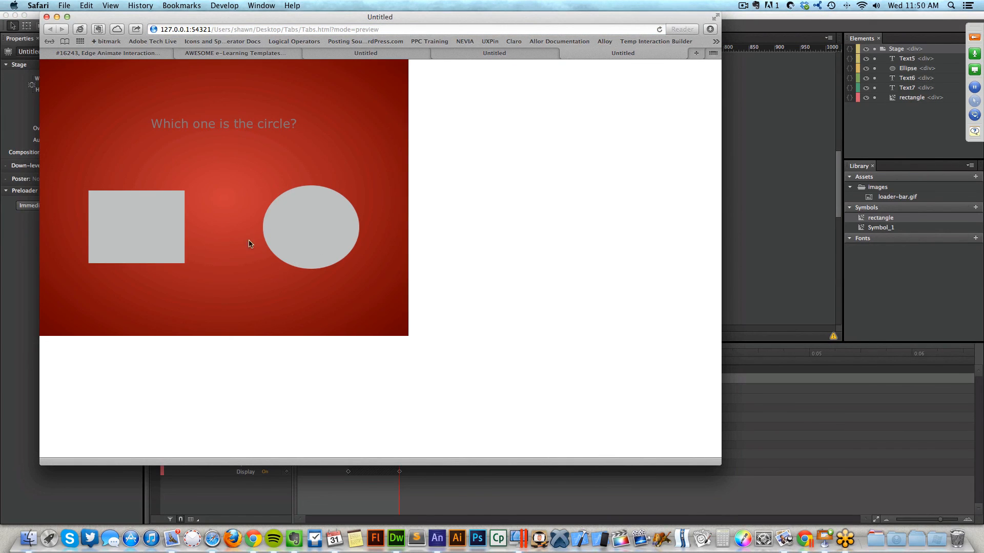
pyautogui.click(276, 220)
pyautogui.click(780, 137)
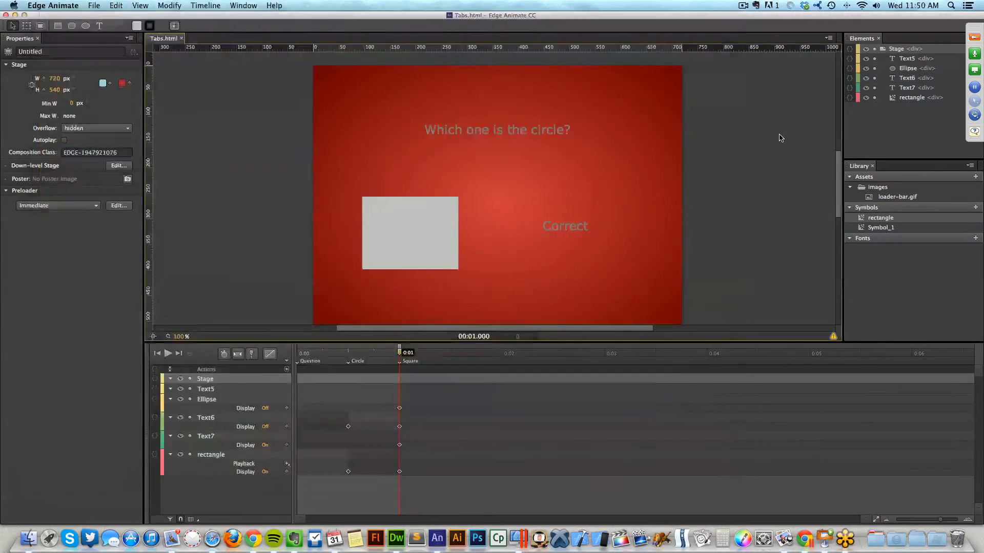
# Add a click event to the rectangle, with the playhead at 0:00.250 in the Question section.
pyautogui.click(413, 211)
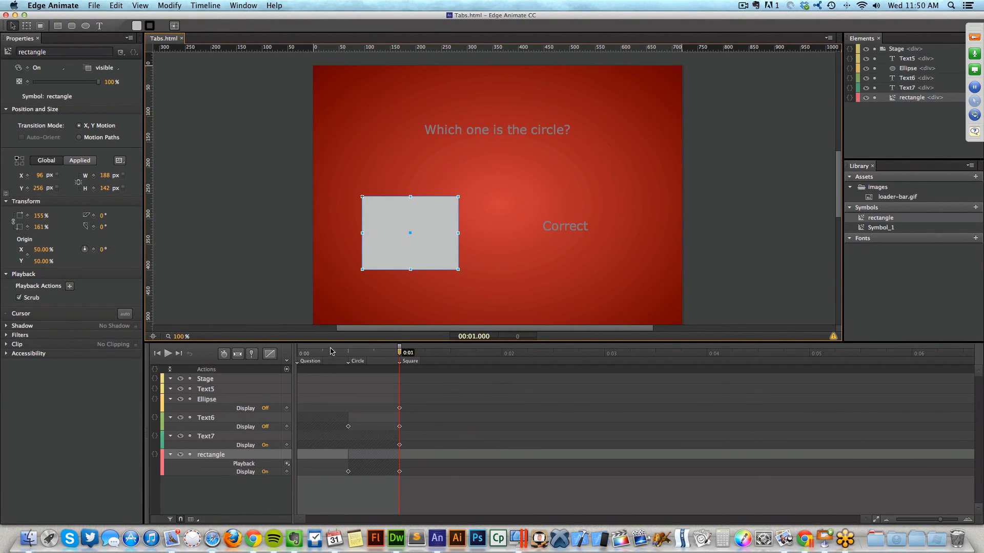
pyautogui.moveTo(331, 351); pyautogui.dragTo(322, 356)
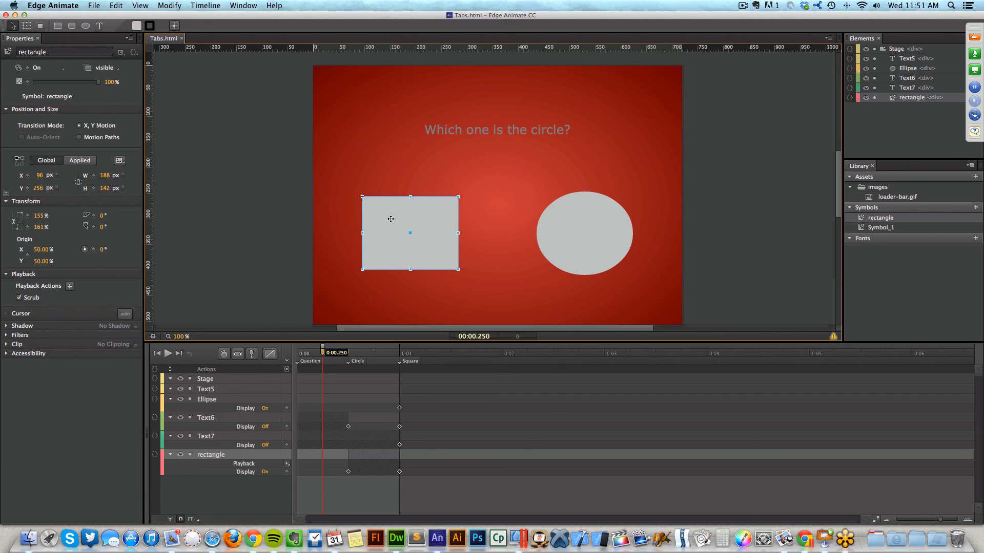
pyautogui.click(134, 53)
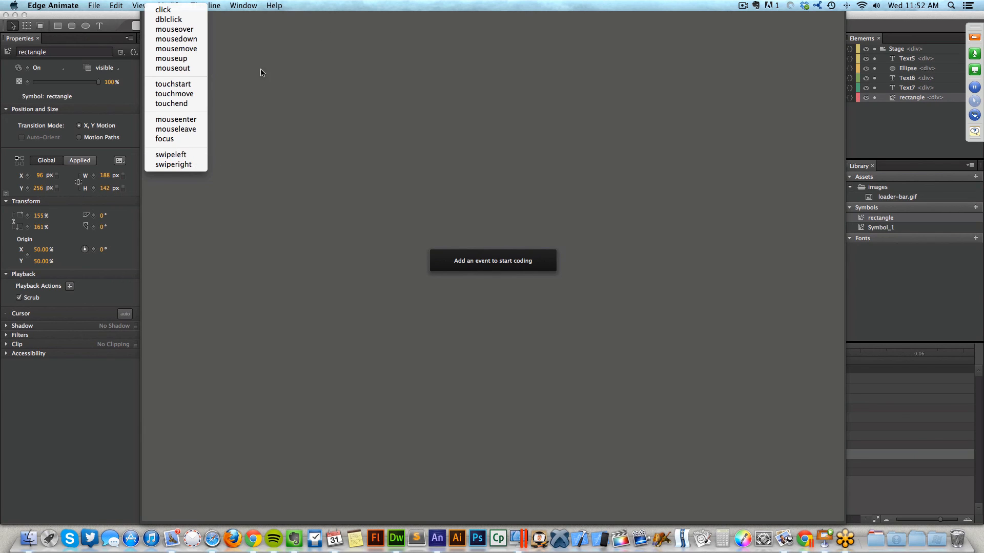
pyautogui.click(283, 56)
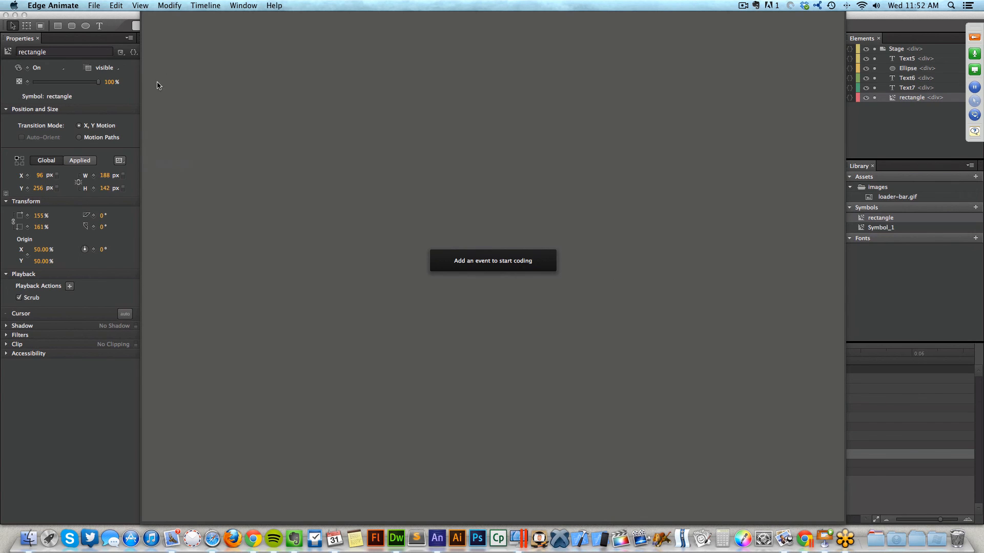
pyautogui.click(133, 53)
pyautogui.click(133, 53)
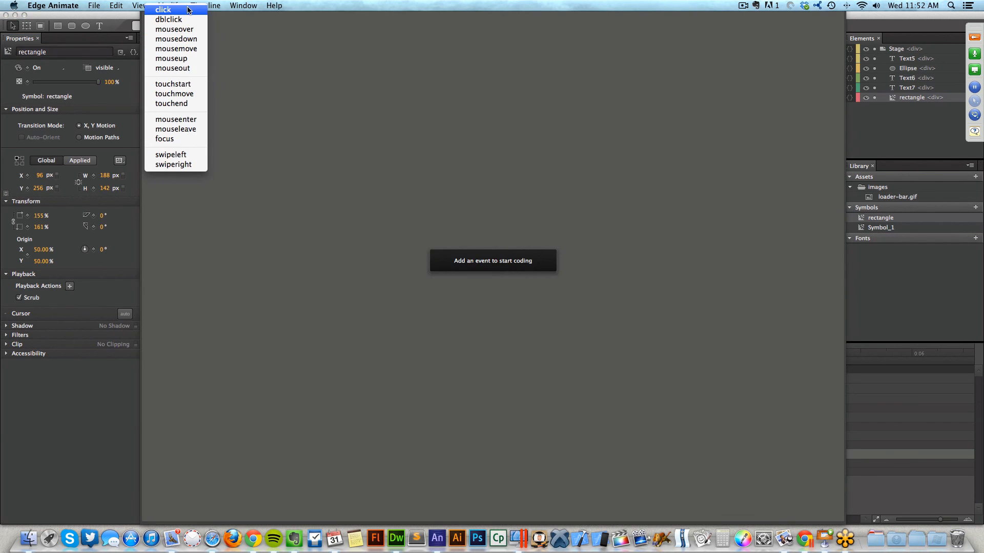
pyautogui.click(197, 17)
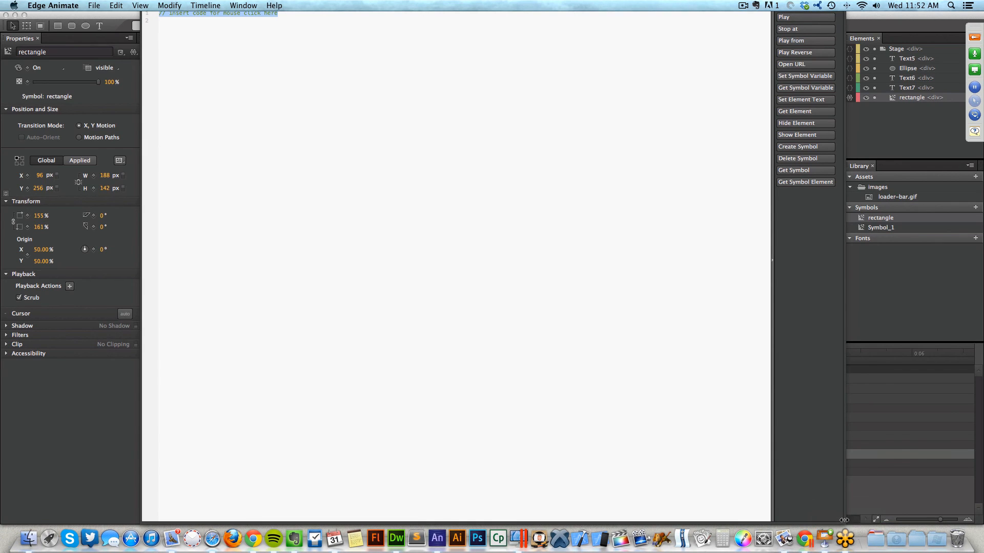
# Shrink the rectangle's code window and reposition it so its title bar and whole click code area are visible.
pyautogui.moveTo(844, 521); pyautogui.dragTo(714, 522)
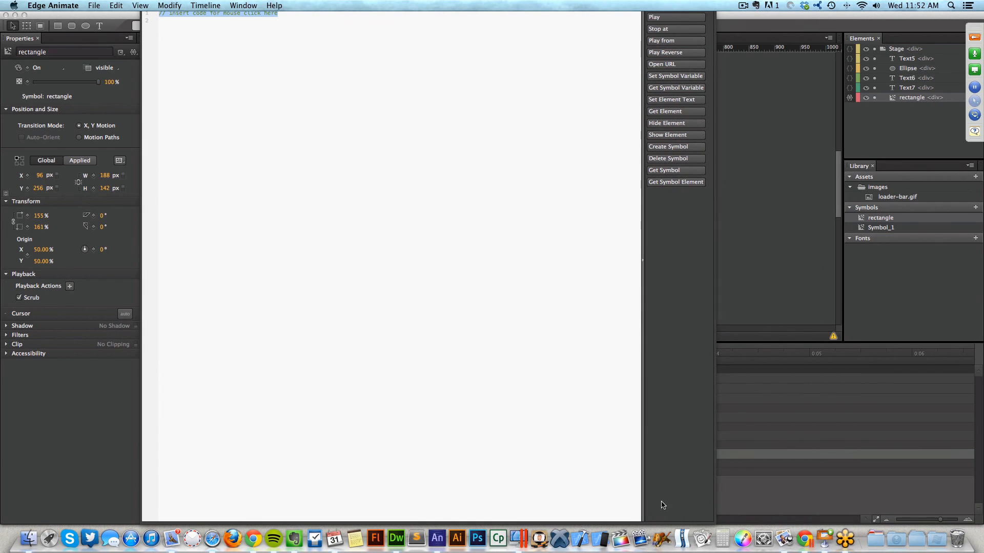
pyautogui.moveTo(652, 523); pyautogui.dragTo(652, 315)
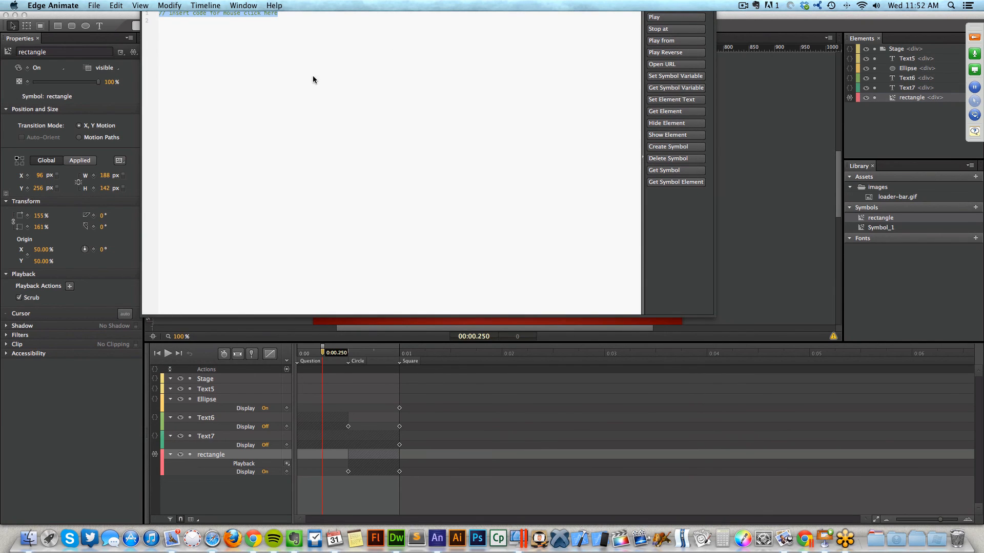
pyautogui.click(416, 418)
pyautogui.click(155, 454)
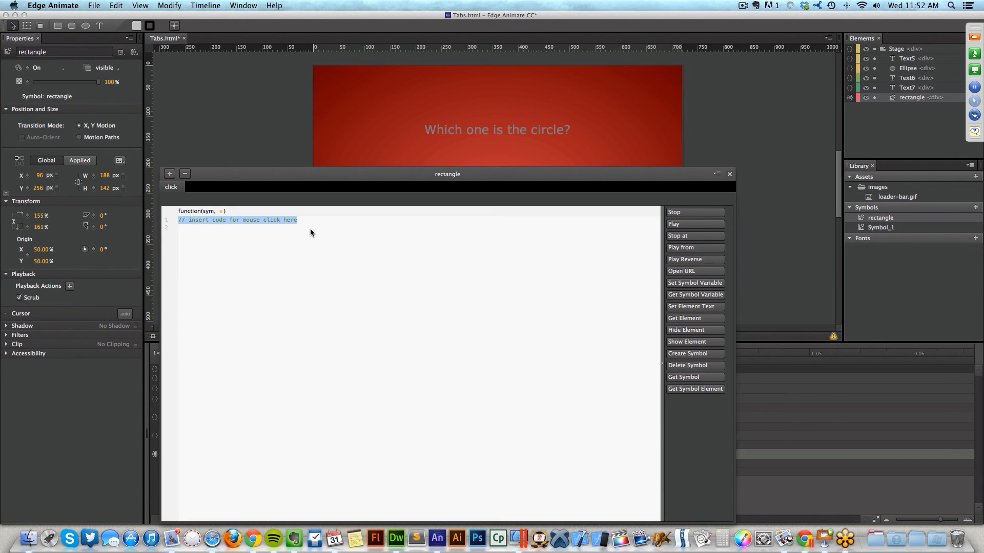
pyautogui.moveTo(326, 174); pyautogui.dragTo(364, 71)
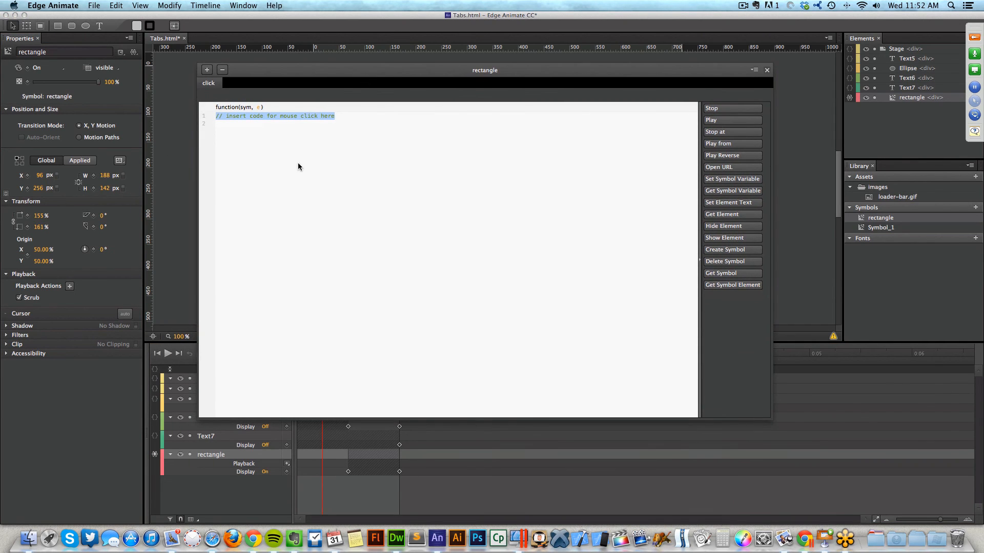
pyautogui.click(210, 84)
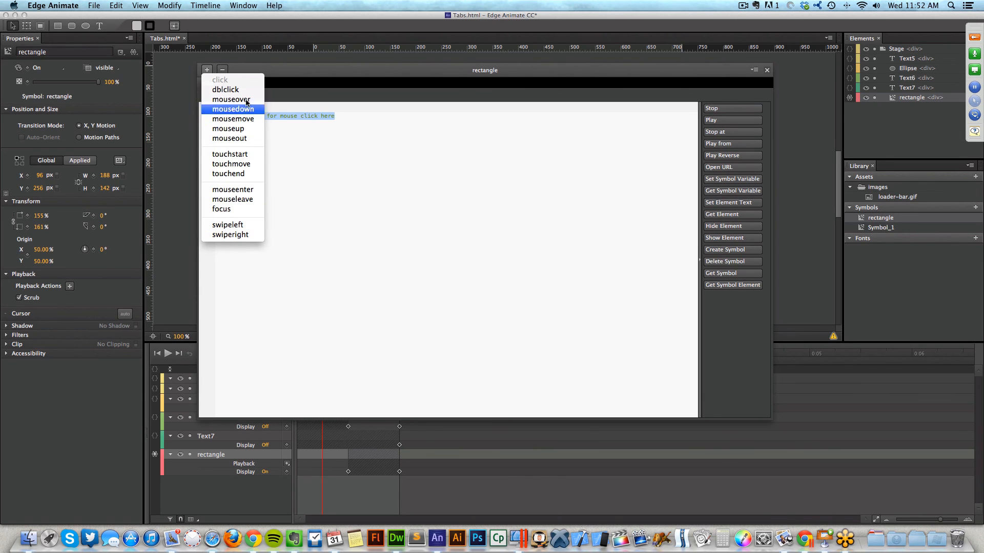
pyautogui.click(302, 119)
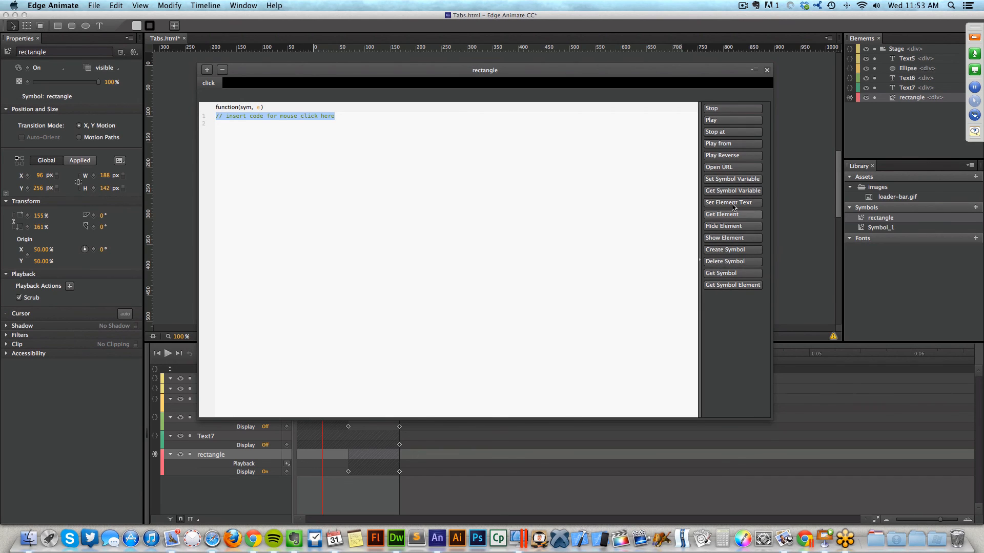
pyautogui.click(732, 109)
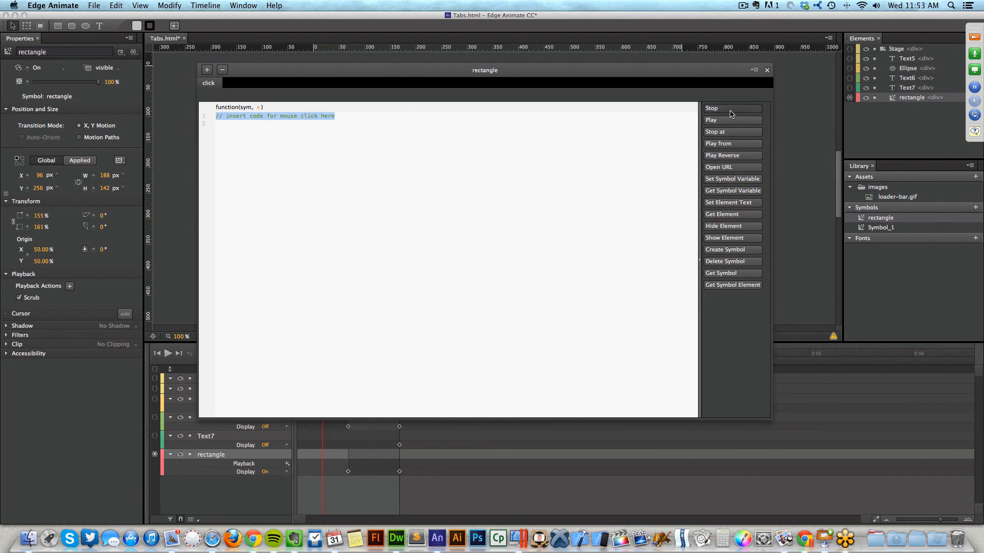
# Make the rectangle's click code stop the timeline at the Square label with sym.stop("Square"), moving the code window aside to check the label.
pyautogui.doubleClick(221, 117)
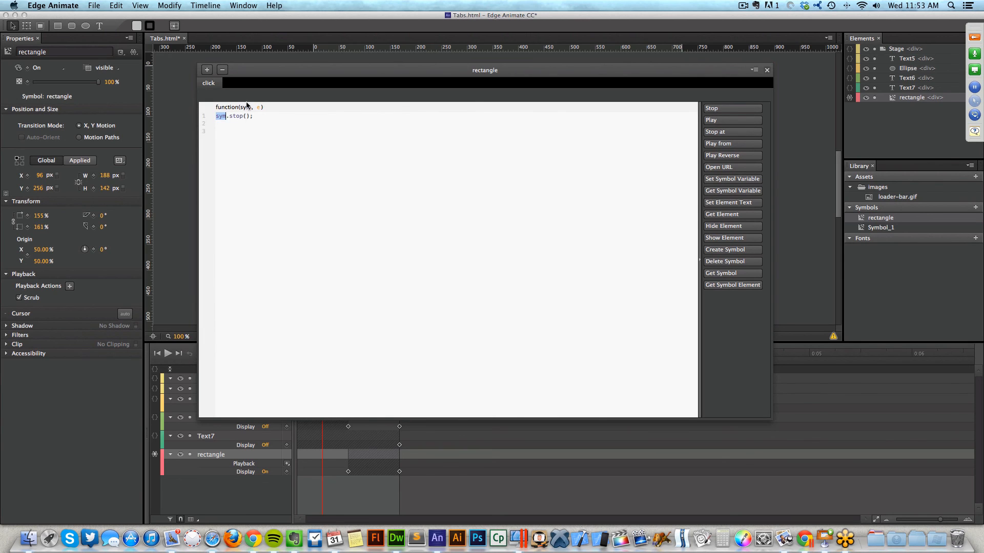
pyautogui.moveTo(262, 73); pyautogui.dragTo(461, 90)
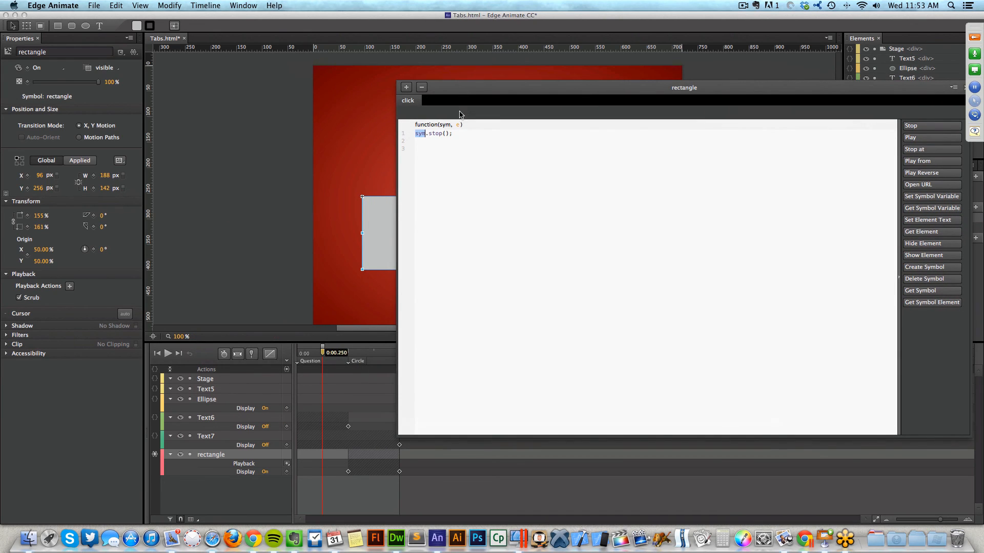
pyautogui.click(444, 135)
pyautogui.write('1000')
pyautogui.press('BackSpace')
pyautogui.press('BackSpace')
pyautogui.press('BackSpace')
pyautogui.press('BackSpace')
pyautogui.write('"')
pyautogui.moveTo(467, 90); pyautogui.dragTo(614, 81)
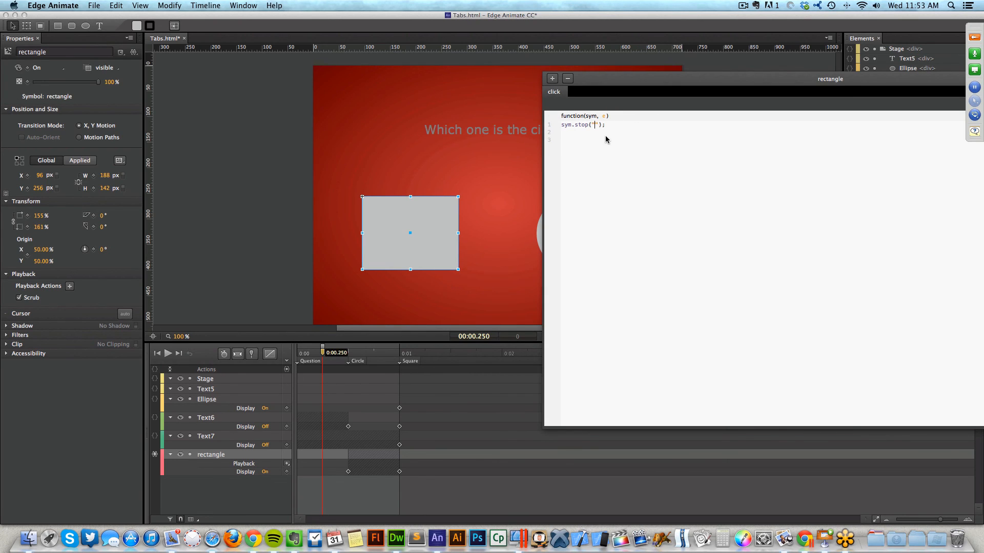
pyautogui.write('Square')
pyautogui.moveTo(651, 79); pyautogui.dragTo(420, 82)
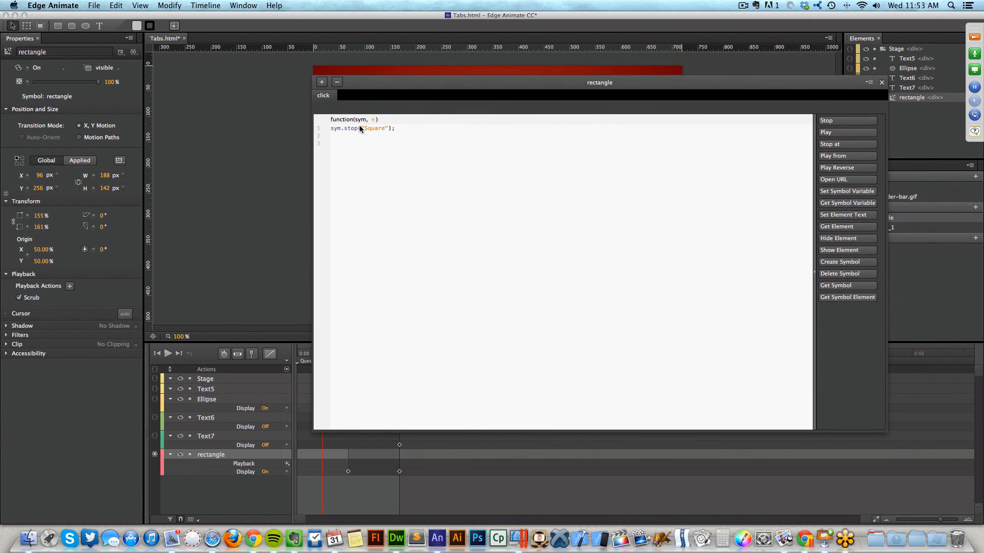
# Save the file, preview it in the browser and test the rectangle's click action.
pyautogui.press('super+s')
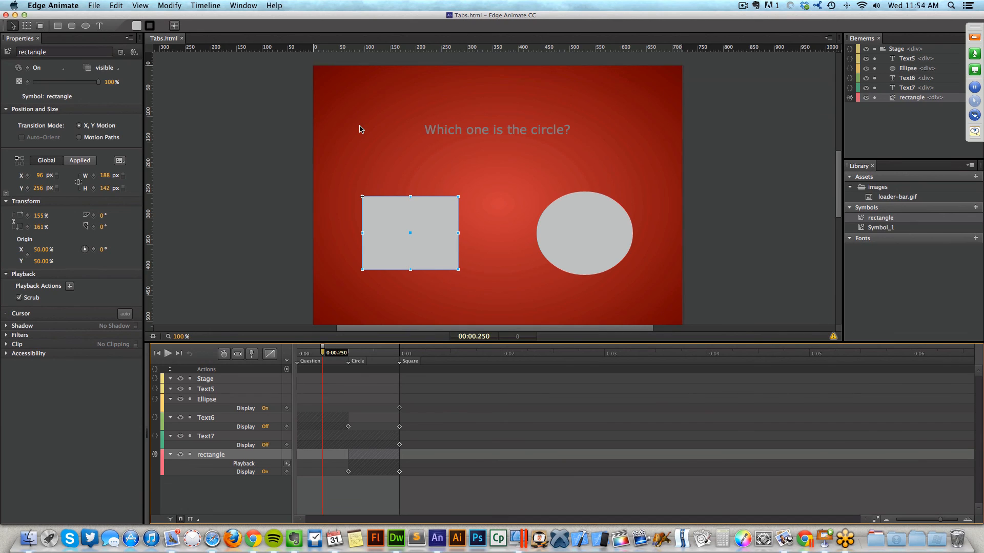
pyautogui.press('super+Return')
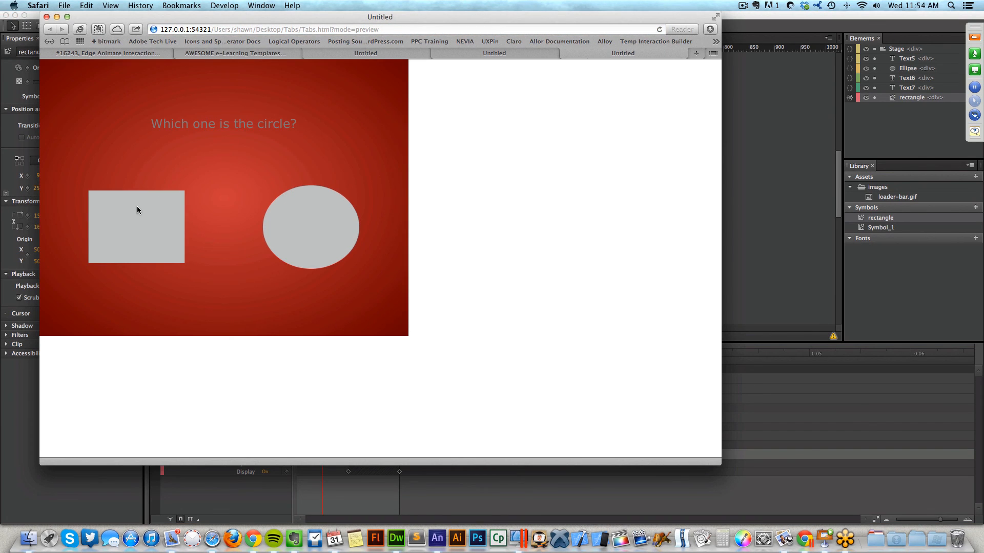
pyautogui.click(137, 207)
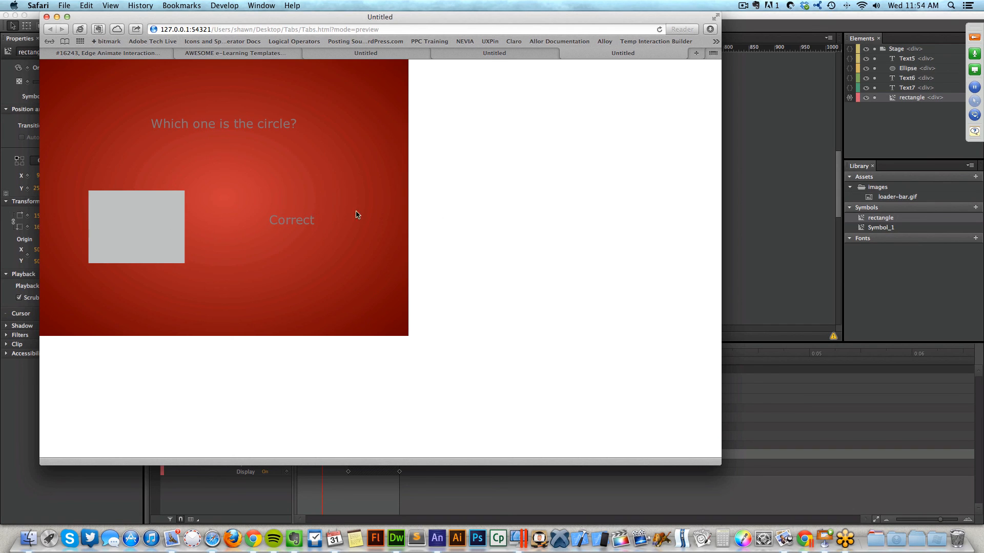
# Return to Edge Animate and add a click event to the ellipse that stops at the Circle label with sym.stop("Circle").
pyautogui.click(813, 148)
pyautogui.click(569, 218)
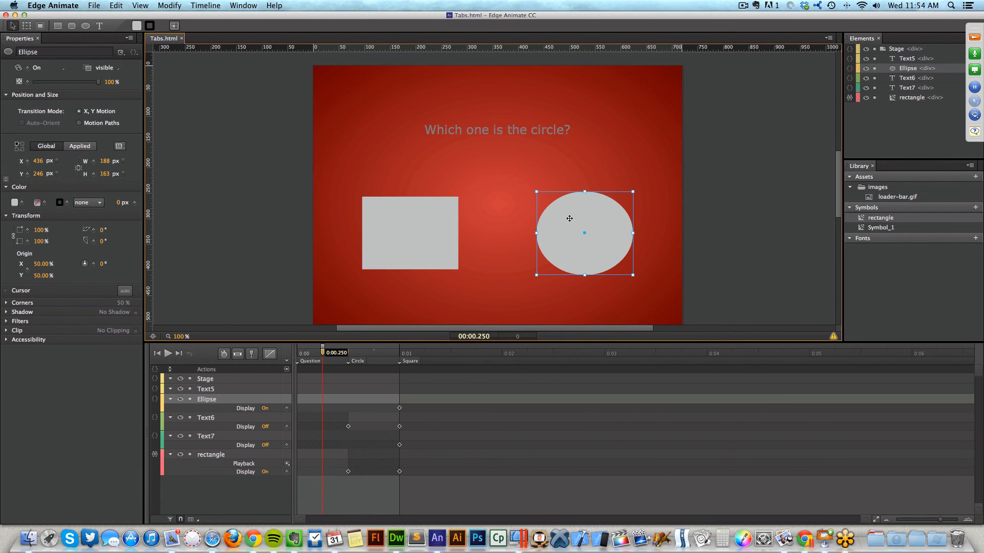
pyautogui.click(135, 53)
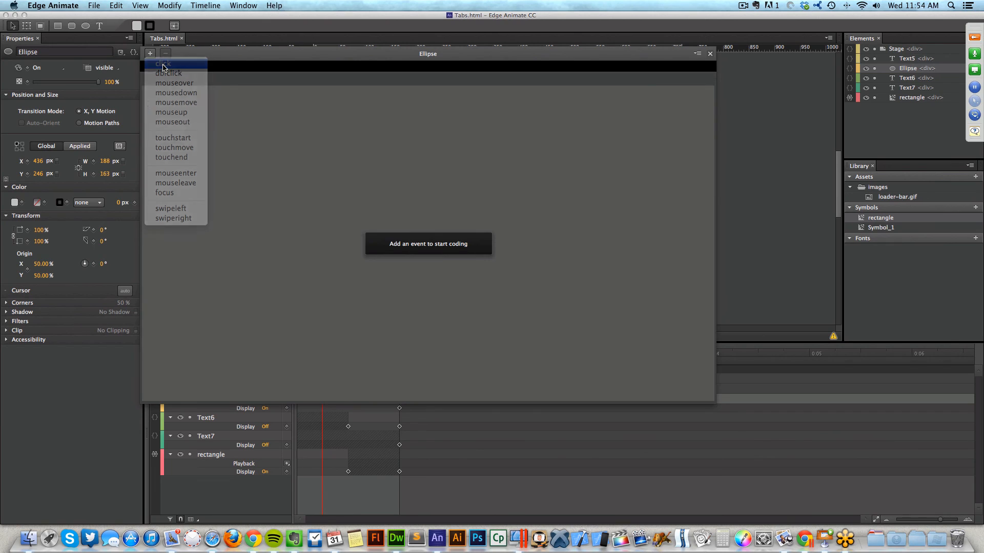
pyautogui.click(163, 68)
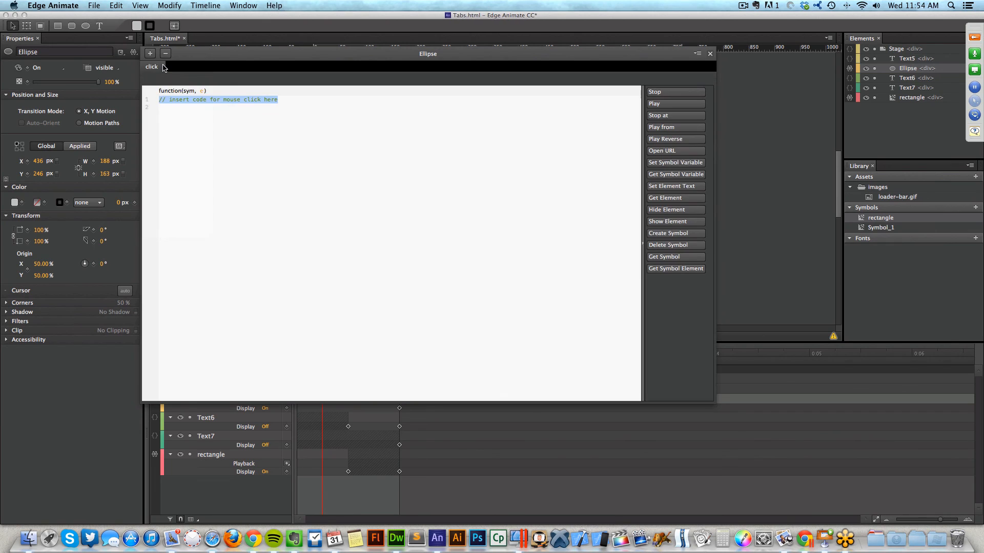
pyautogui.click(674, 116)
pyautogui.write('"')
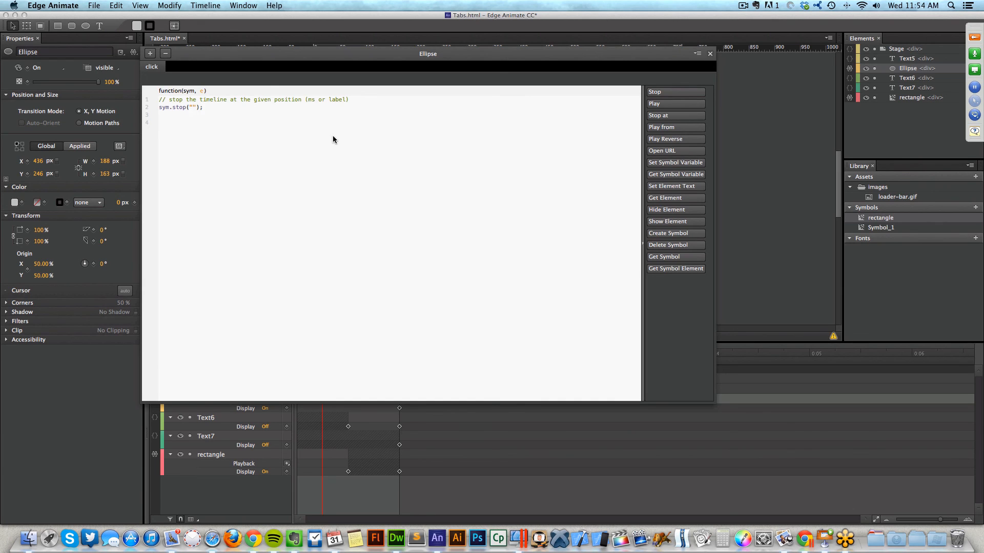
pyautogui.write('Circle')
pyautogui.press('Escape')
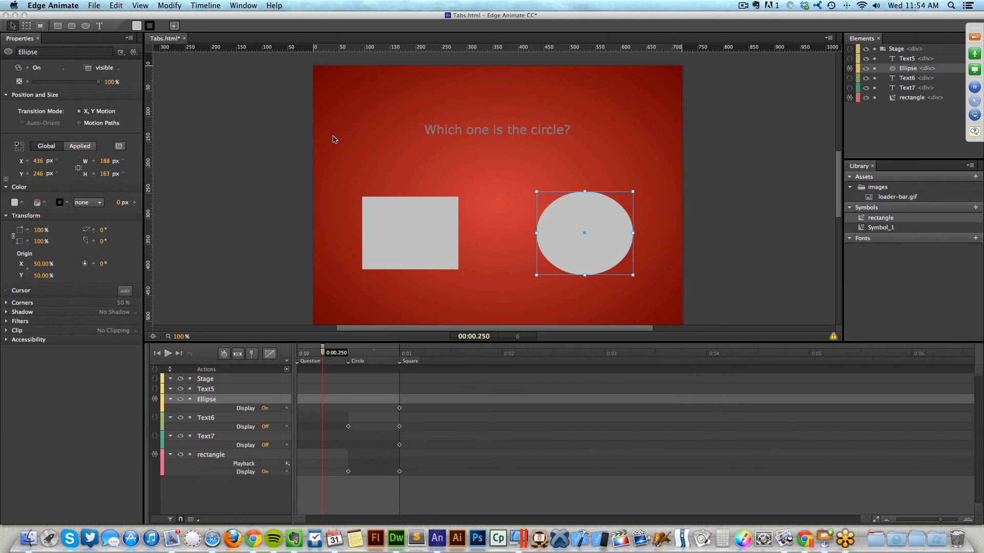
# Preview the composition in the browser, test the circle's click action and close the open preview tabs.
pyautogui.press('super+Return')
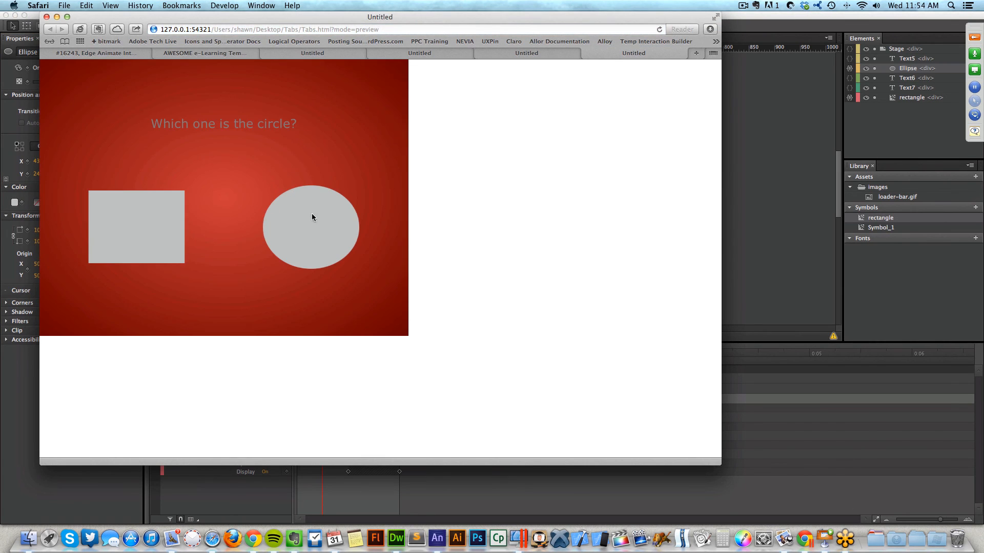
pyautogui.click(312, 215)
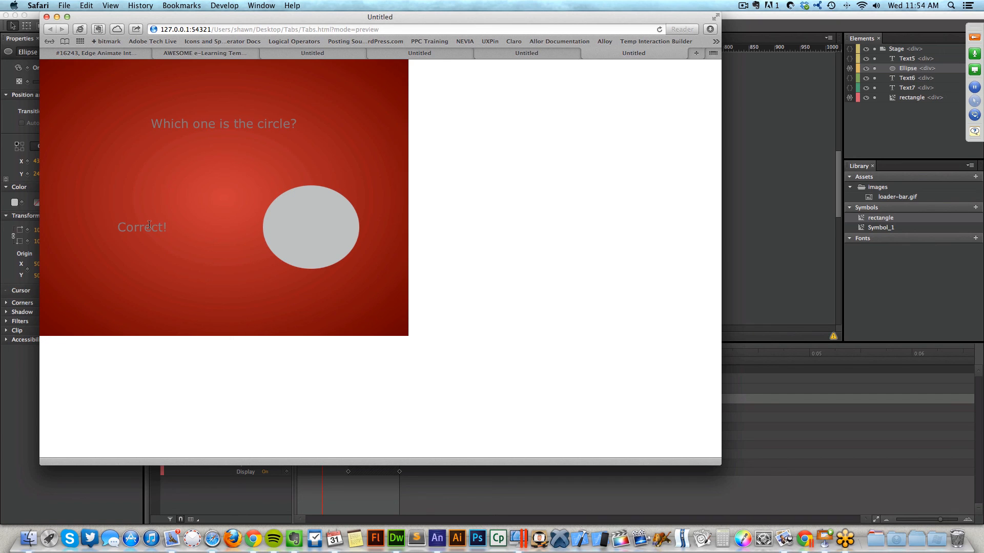
pyautogui.press('super+w')
pyautogui.press('super+w')
pyautogui.press('super+w')
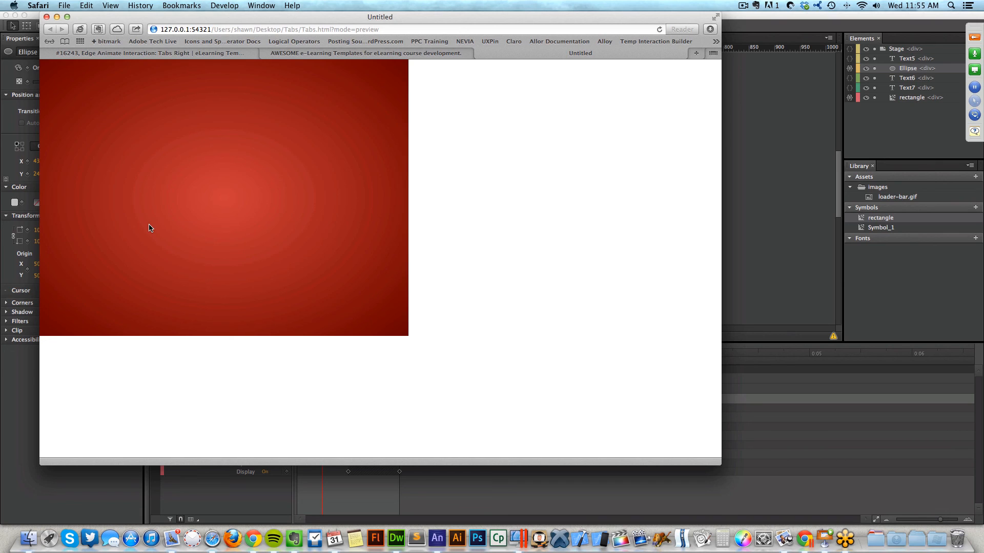
pyautogui.press('super+w')
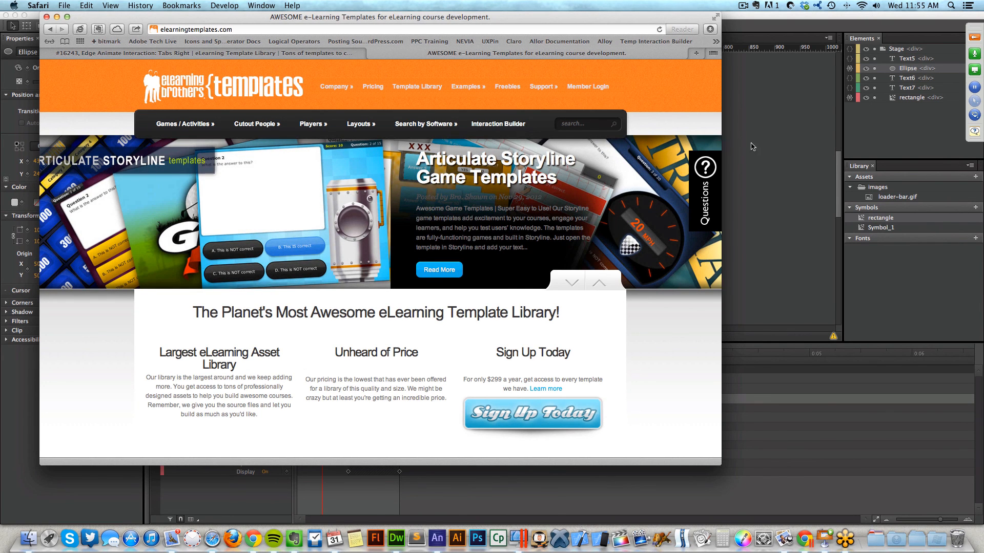
# Switch to the Tabs Right product page and go to the template library's home page.
pyautogui.click(285, 53)
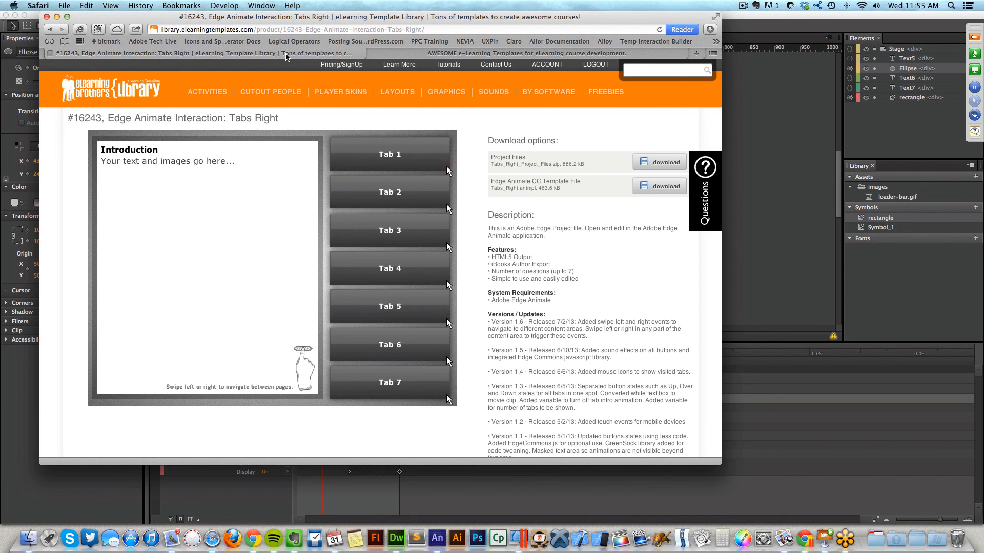
pyautogui.moveTo(207, 91)
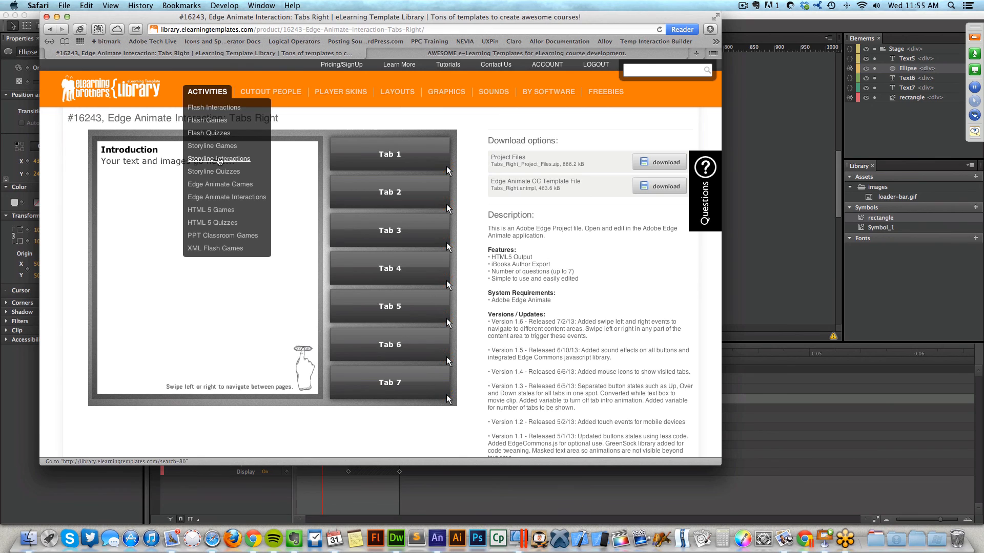
pyautogui.click(173, 87)
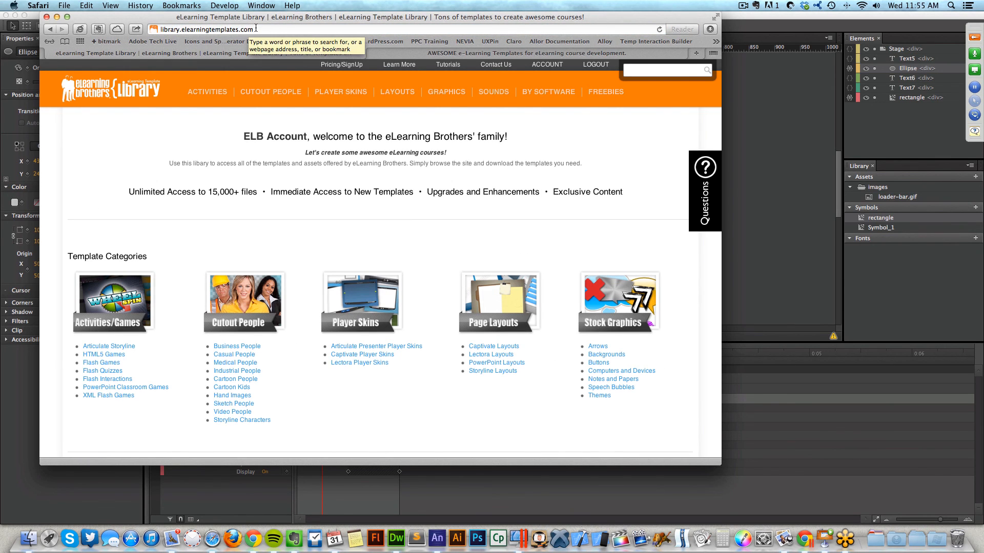
# Open the library's Freebies category and look through the free templates, including the Edge Animate interactions at the end.
pyautogui.click(613, 96)
pyautogui.scroll(-10, 613, 97)
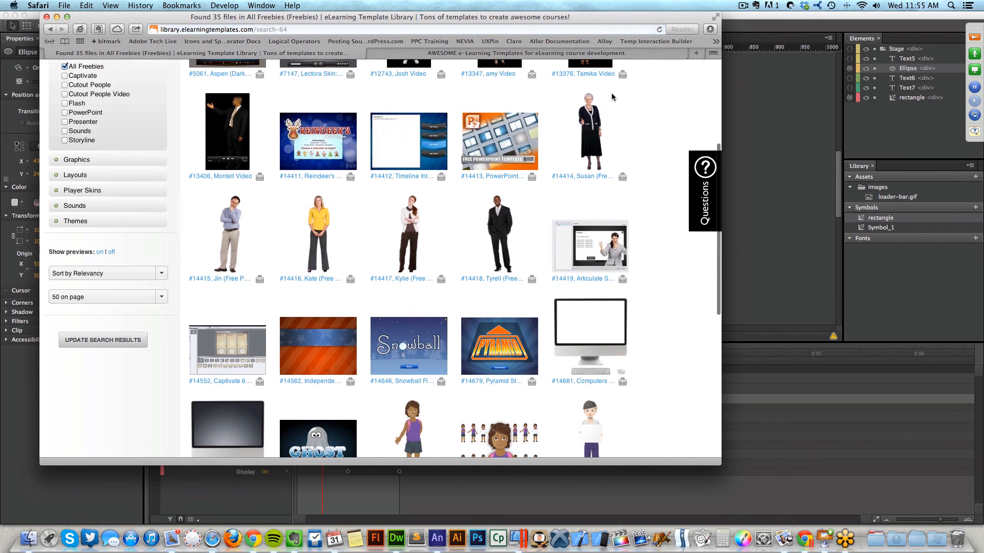
pyautogui.scroll(-6, 612, 96)
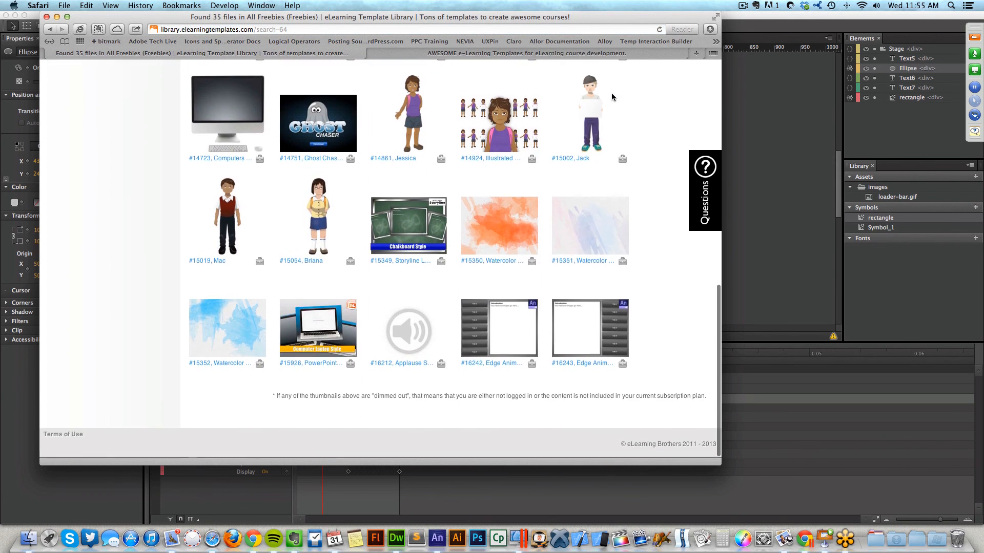
pyautogui.moveTo(569, 321)
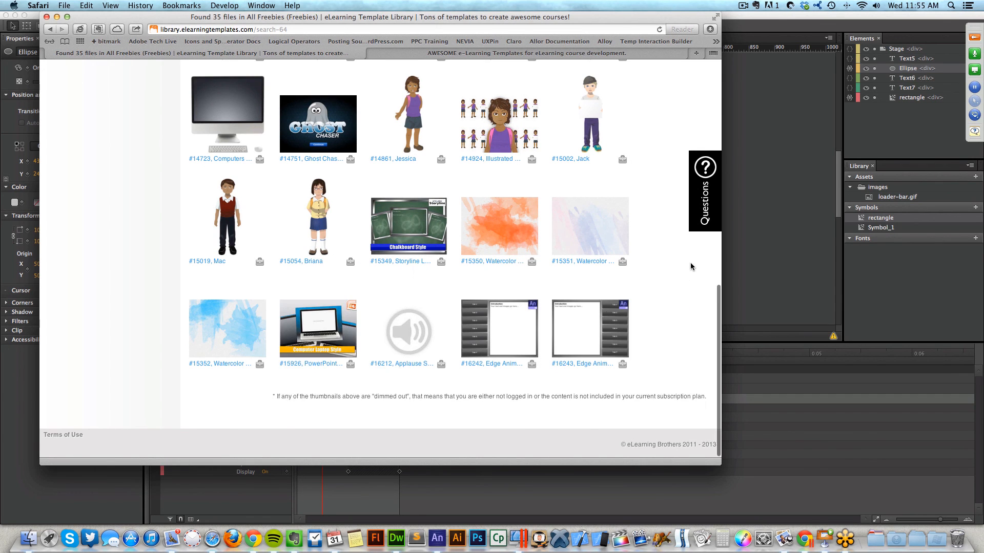
pyautogui.scroll(4, 690, 263)
pyautogui.scroll(7, 690, 266)
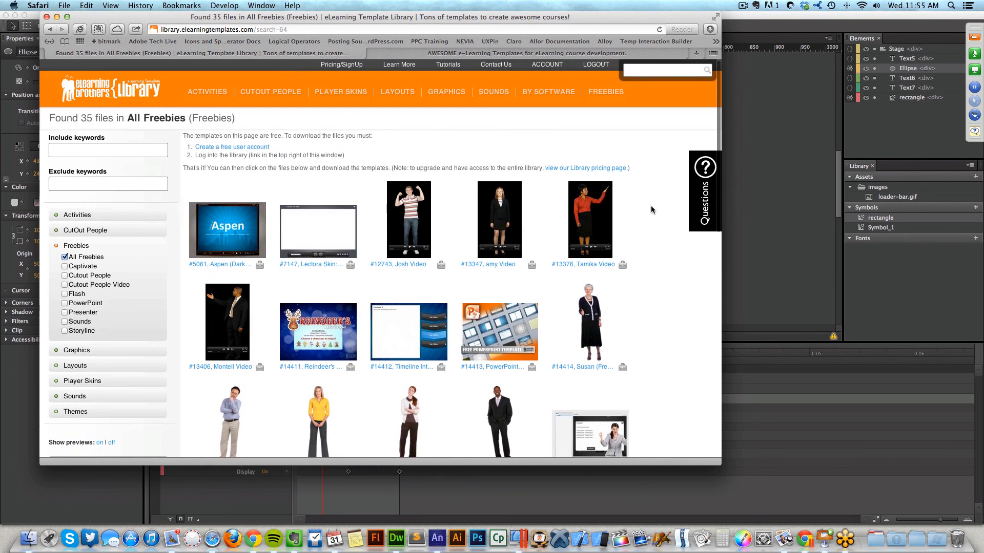
# Open the Edge Animate Interactions category and view the enlarged thumbnail of the Squares Bottom template.
pyautogui.moveTo(219, 89)
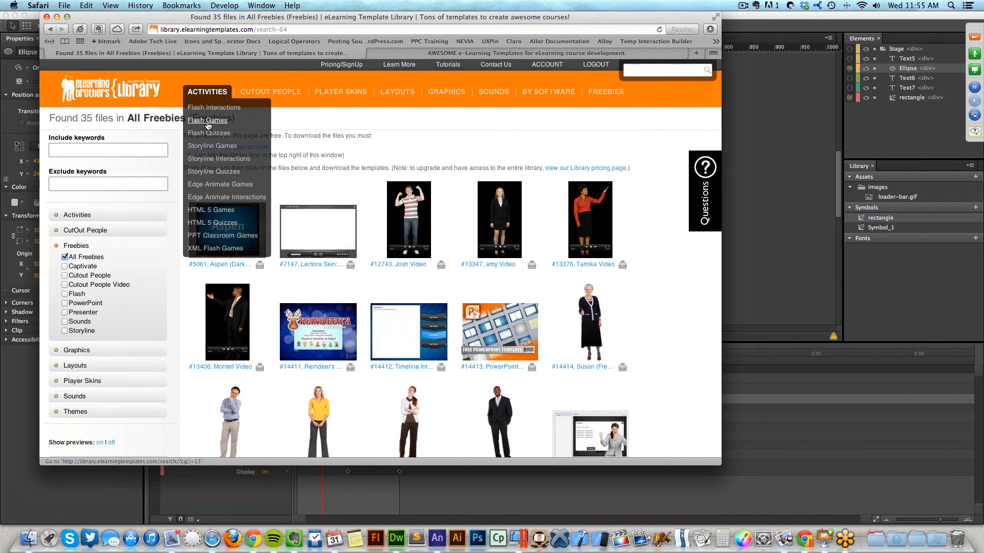
pyautogui.click(215, 198)
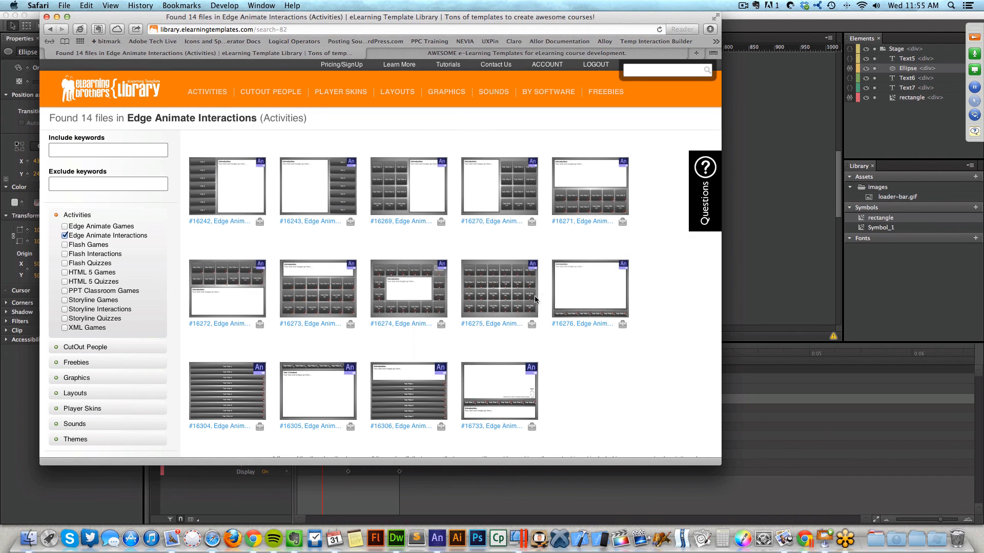
pyautogui.moveTo(526, 205)
pyautogui.moveTo(587, 186)
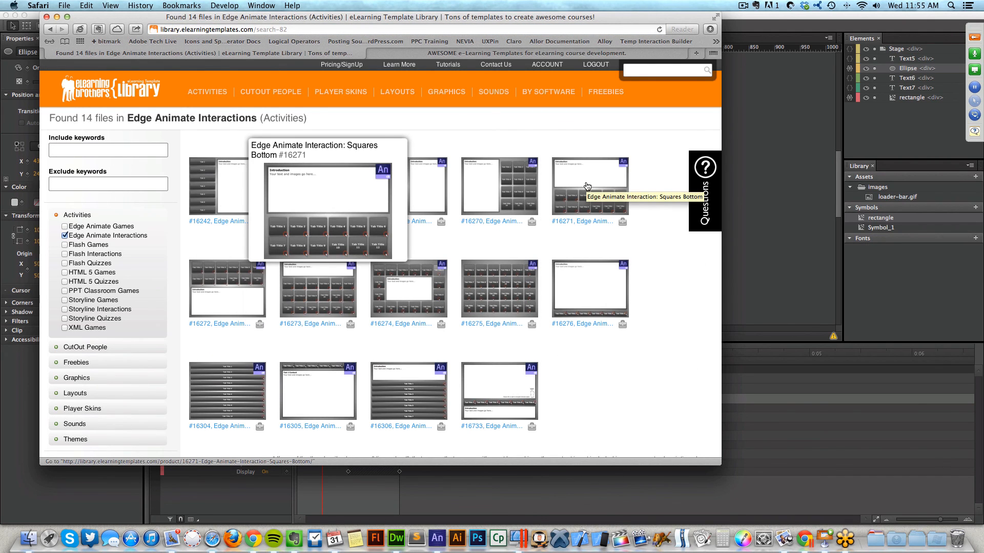
# Open the Edge Animate Games category and view the enlarged thumbnail of the Marathon game.
pyautogui.moveTo(207, 92)
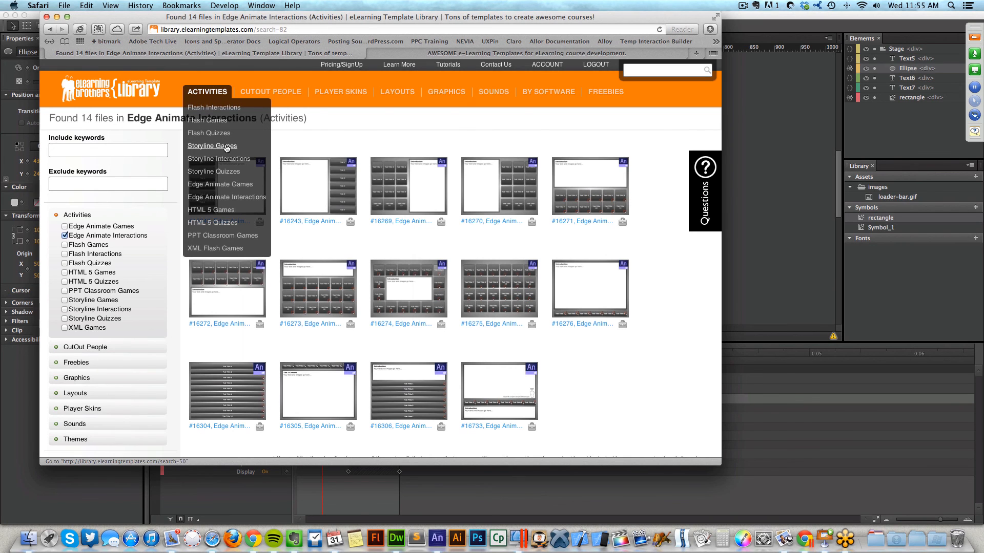
pyautogui.click(234, 185)
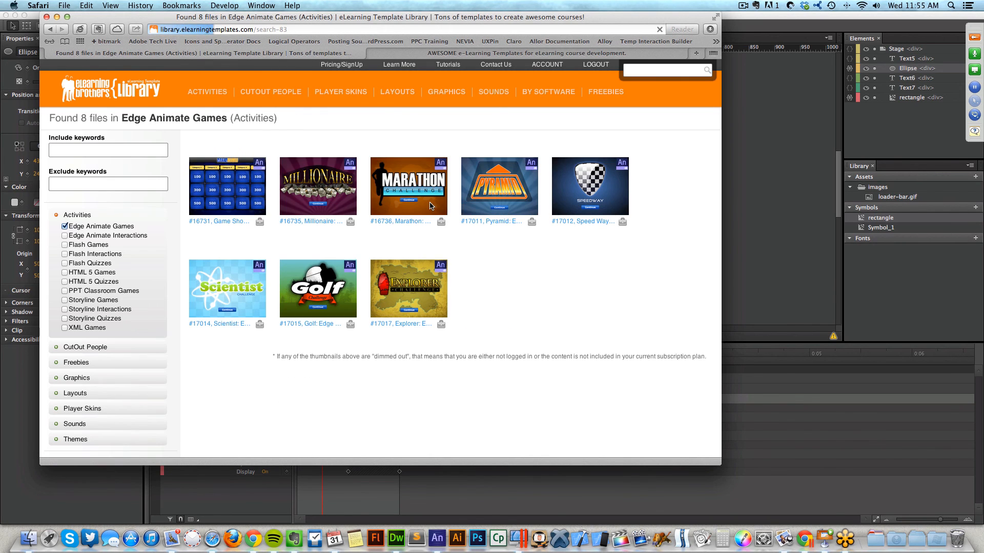
pyautogui.moveTo(229, 205)
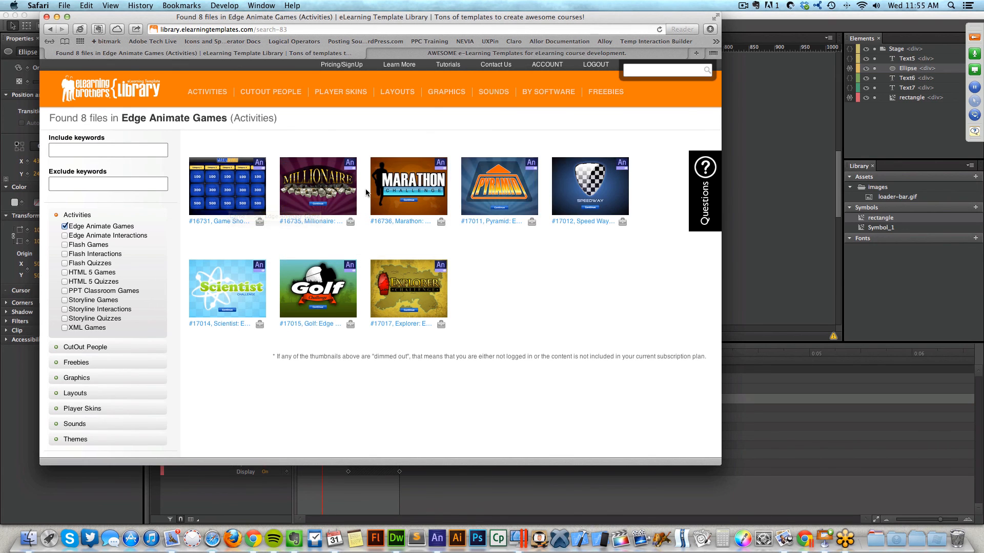
pyautogui.moveTo(397, 182)
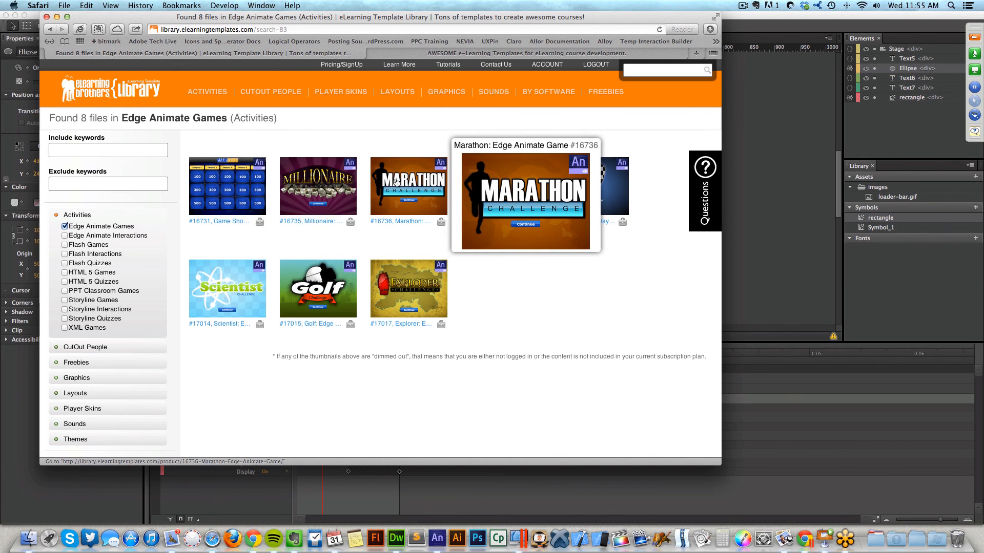
# Open the Marathon game's product page and try its demo with the green racer, answering Question 1 with option B.
pyautogui.click(425, 193)
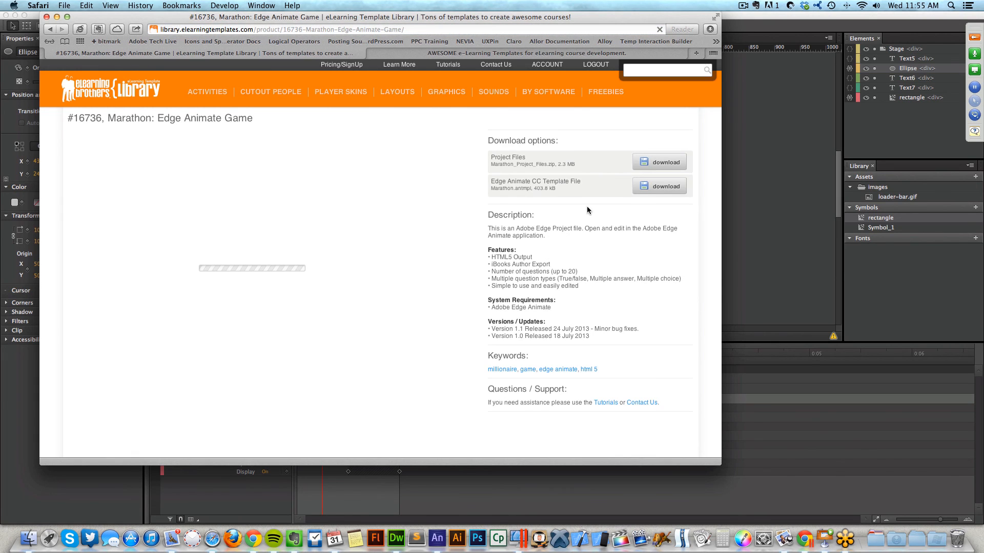
pyautogui.scroll(-1, 588, 210)
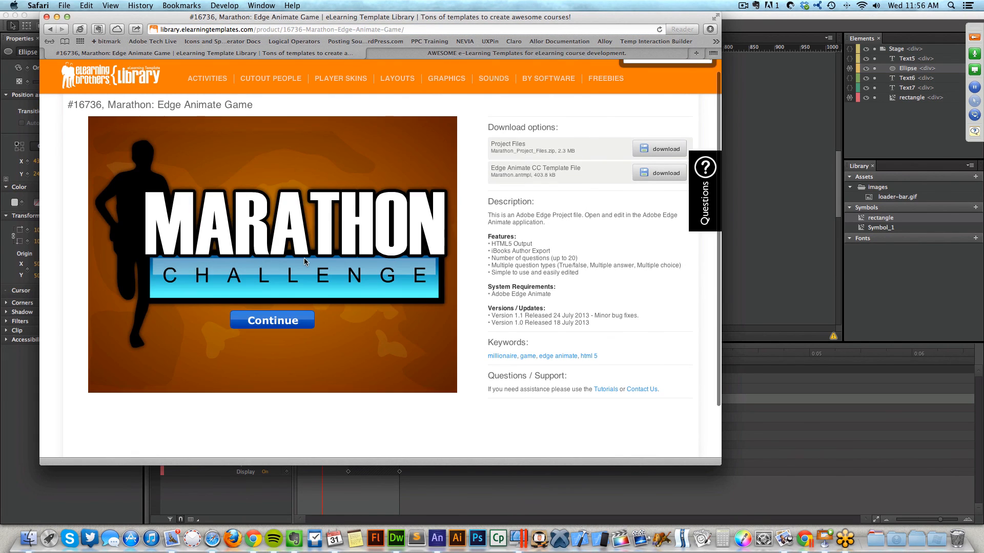
pyautogui.click(293, 324)
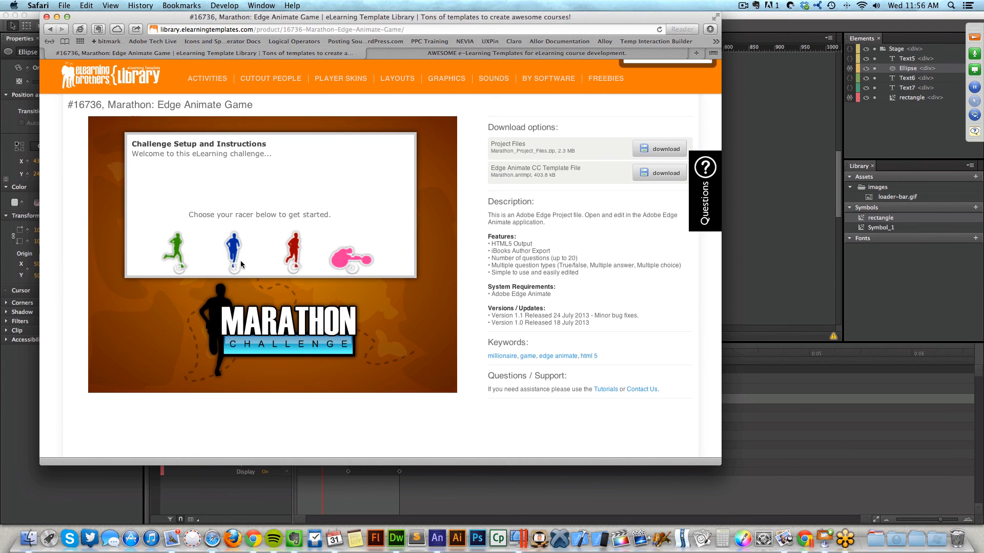
pyautogui.click(178, 247)
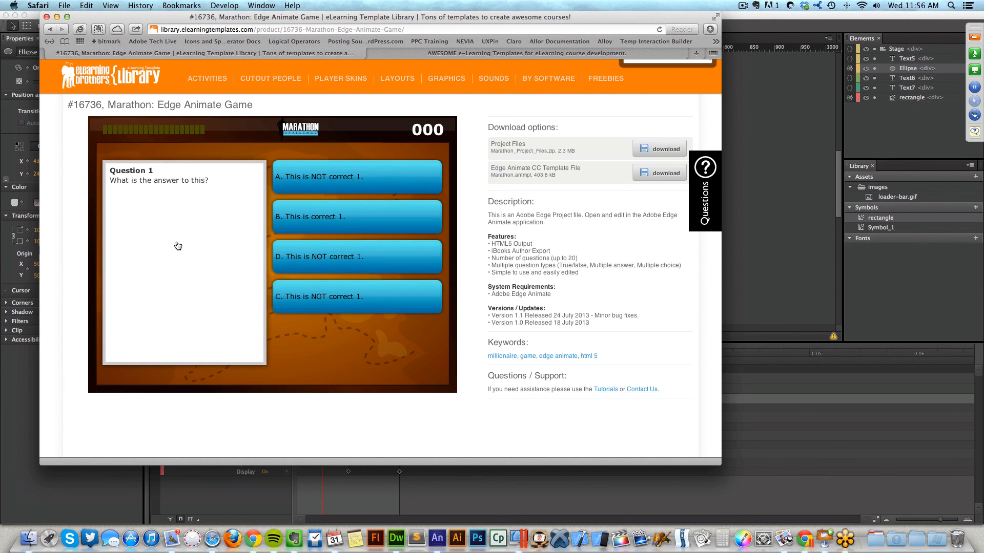
pyautogui.click(319, 217)
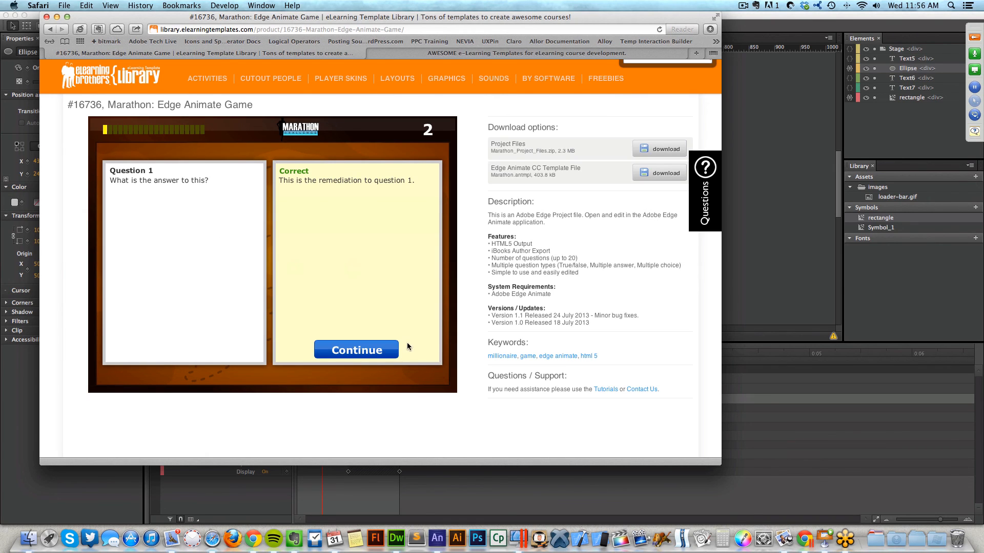
# Continue the Marathon demo to its route map, download the game's project files and open the Marathon_Project_Files folder.
pyautogui.click(385, 350)
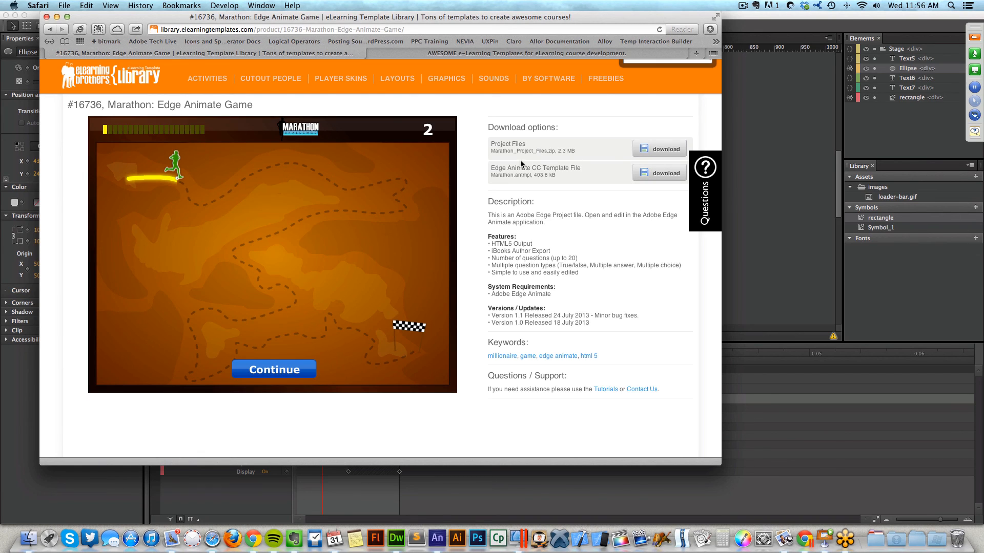
pyautogui.click(658, 152)
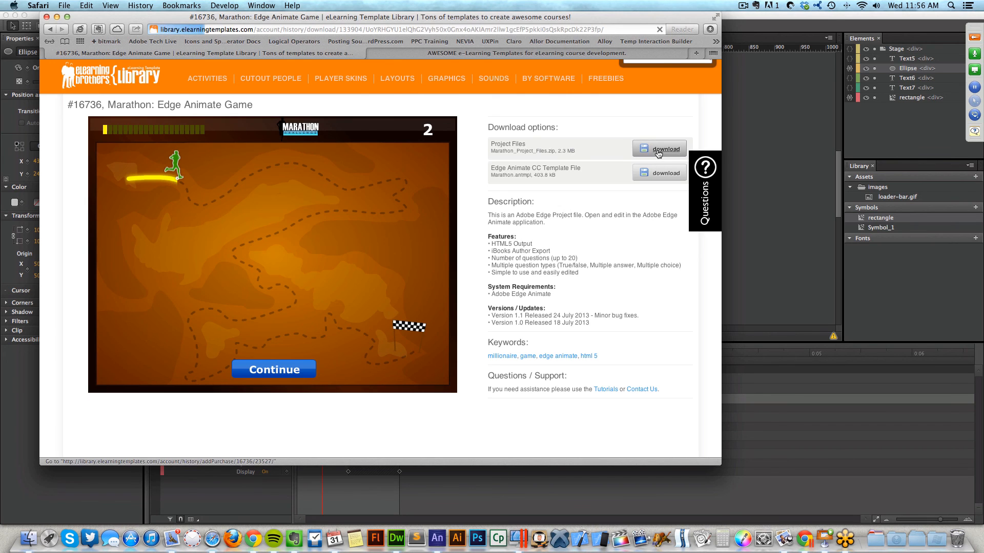
pyautogui.click(803, 206)
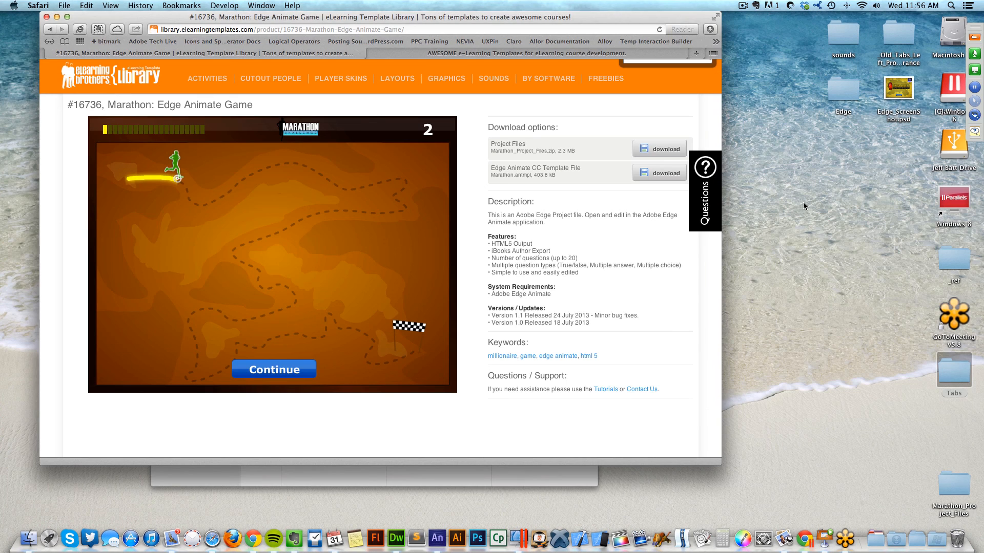
pyautogui.doubleClick(952, 481)
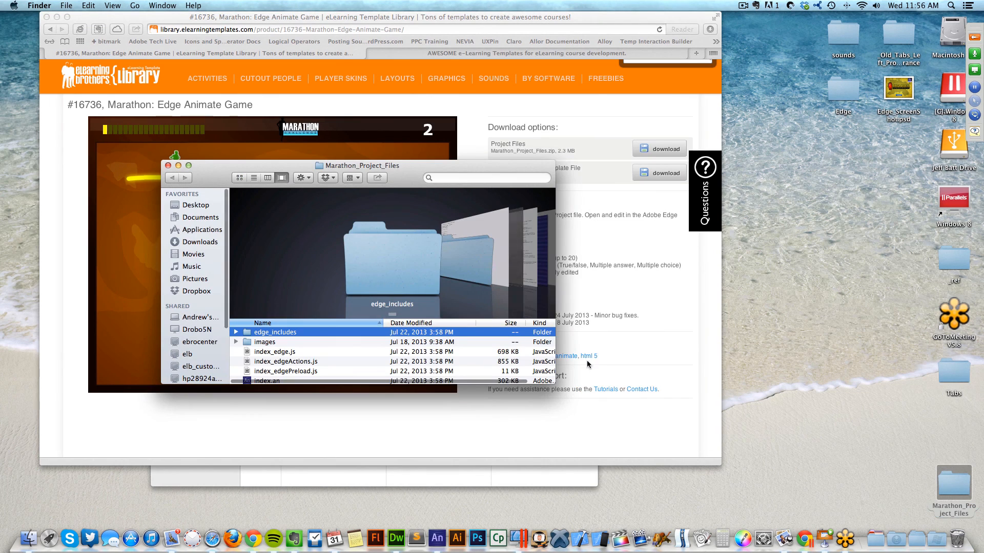
# Enlarge the file list in the Marathon_Project_Files window and open index.an in Edge Animate.
pyautogui.moveTo(401, 314); pyautogui.dragTo(401, 274)
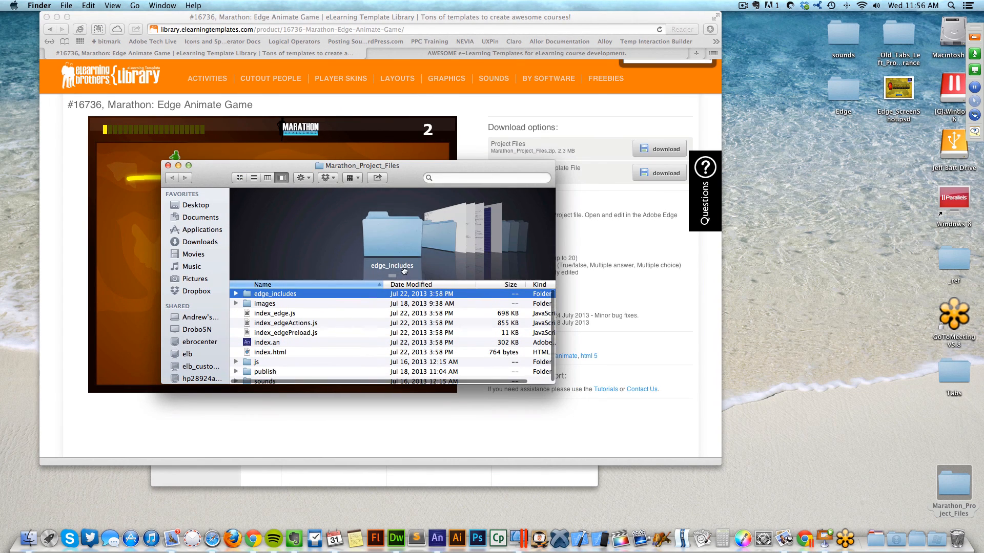
pyautogui.moveTo(418, 165); pyautogui.dragTo(559, 108)
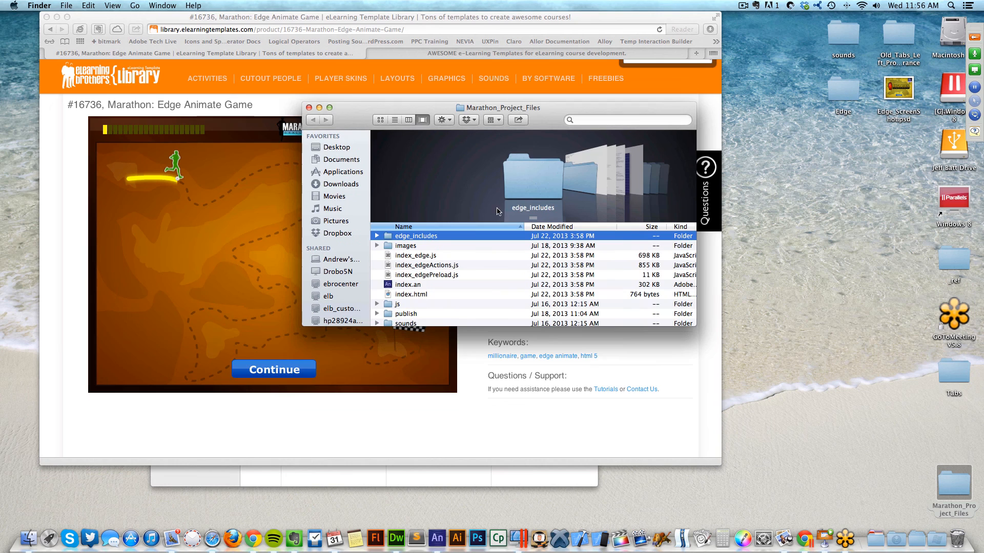
pyautogui.click(407, 286)
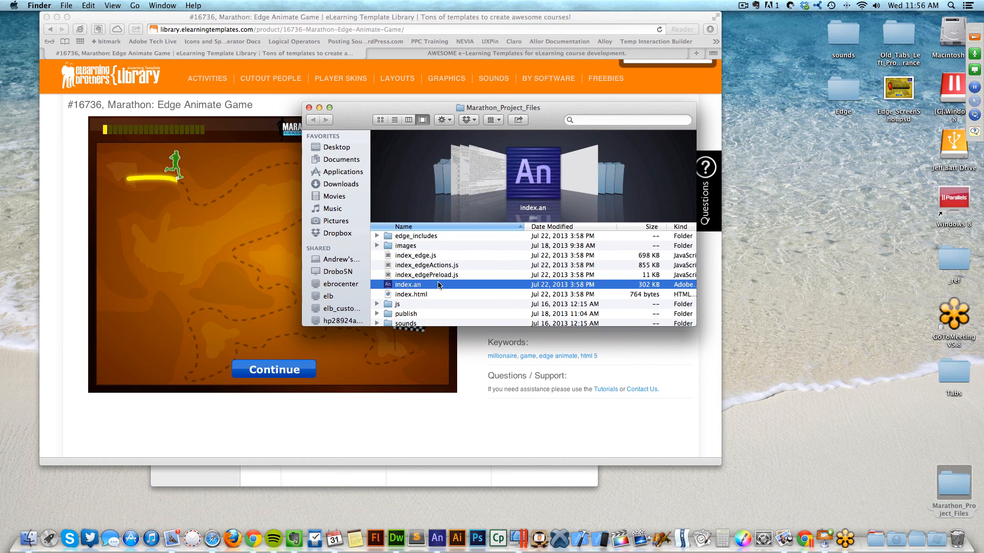
pyautogui.doubleClick(438, 285)
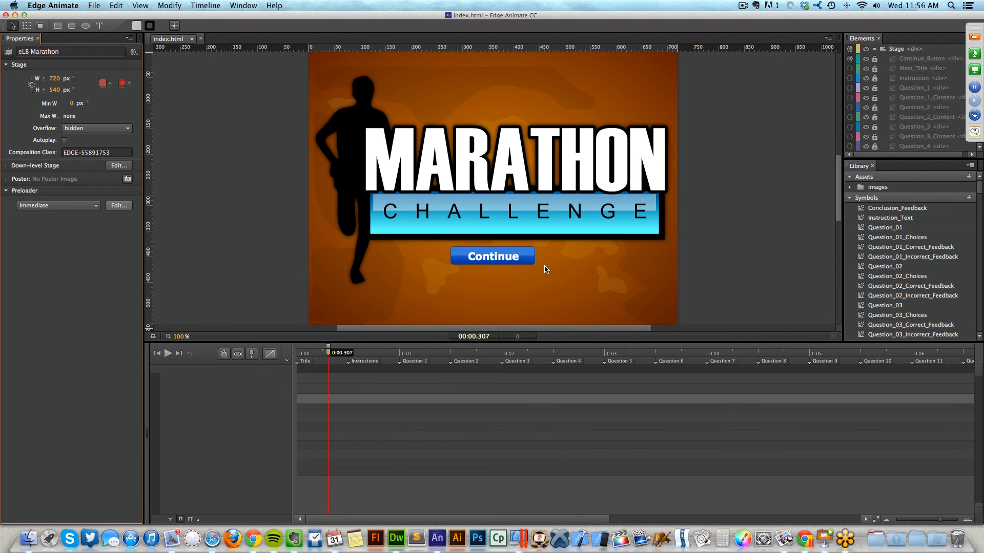
# Step through the Marathon timeline to view the title, Instructions, Question 1 and Question 2 sections on the stage.
pyautogui.click(370, 362)
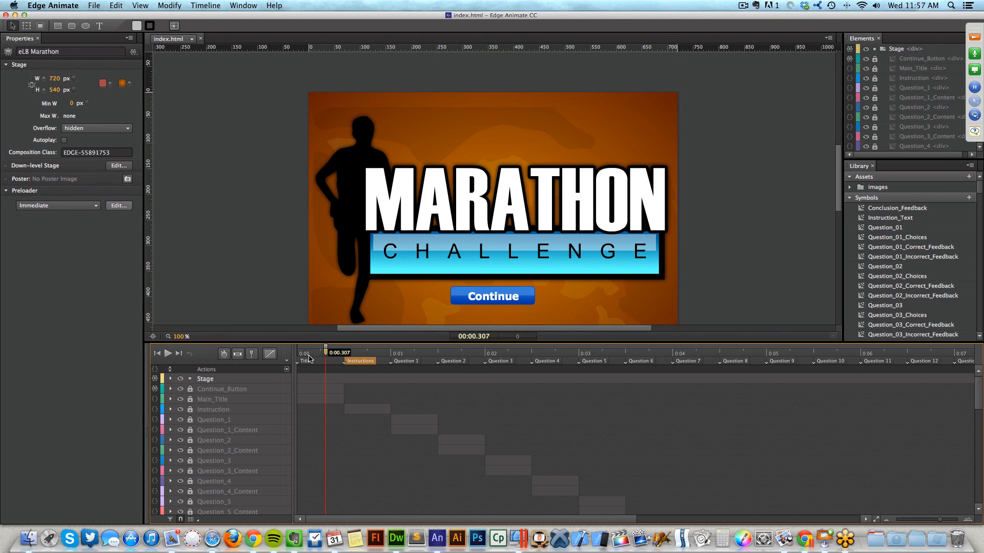
pyautogui.click(467, 295)
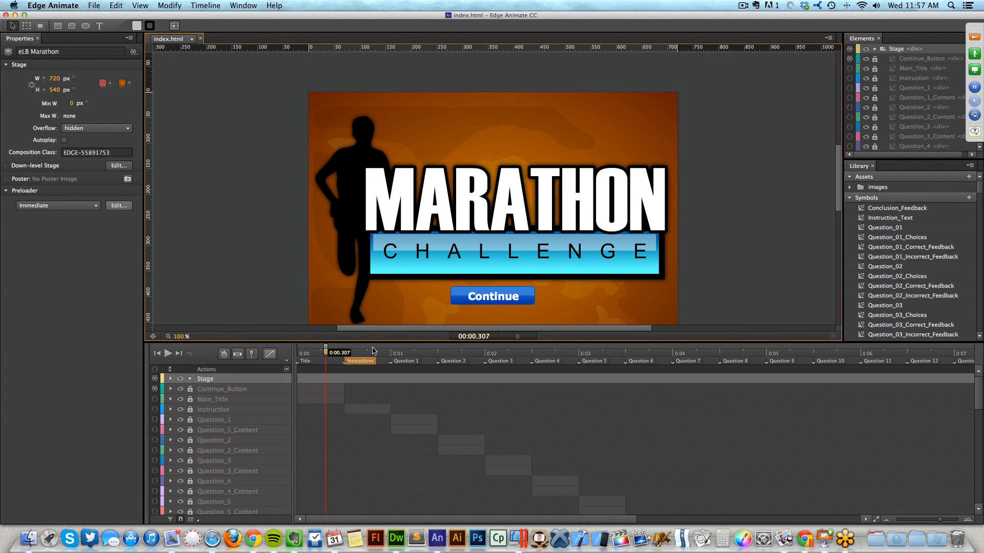
pyautogui.click(373, 352)
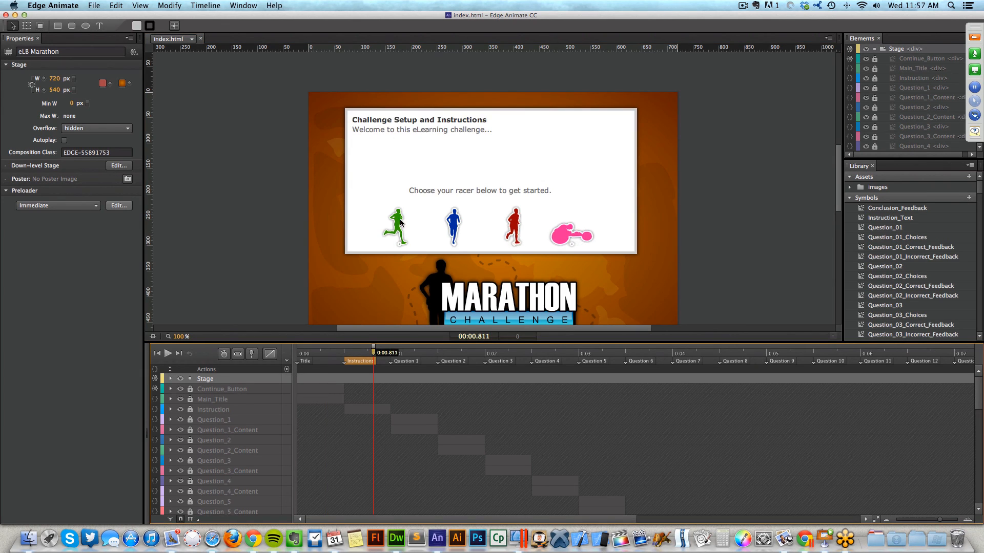
pyautogui.click(422, 352)
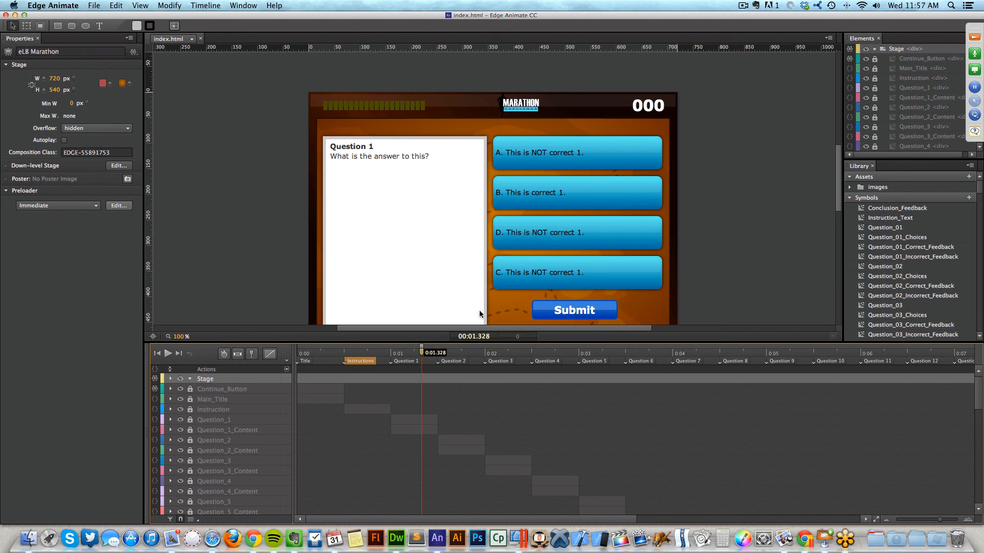
pyautogui.click(469, 352)
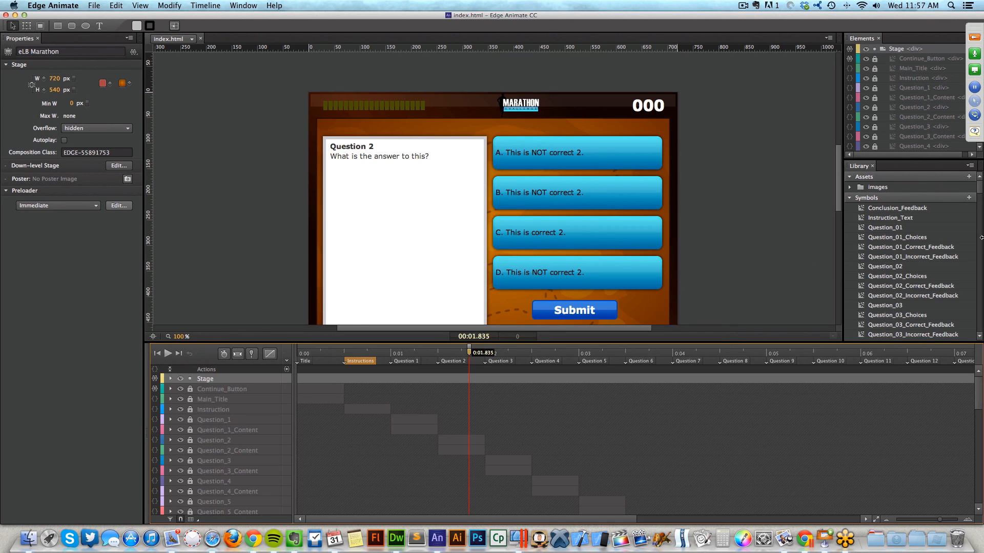
# Open the Question_01 symbol and draw a rounded rectangle about 160 by 135 px below the question text.
pyautogui.doubleClick(864, 228)
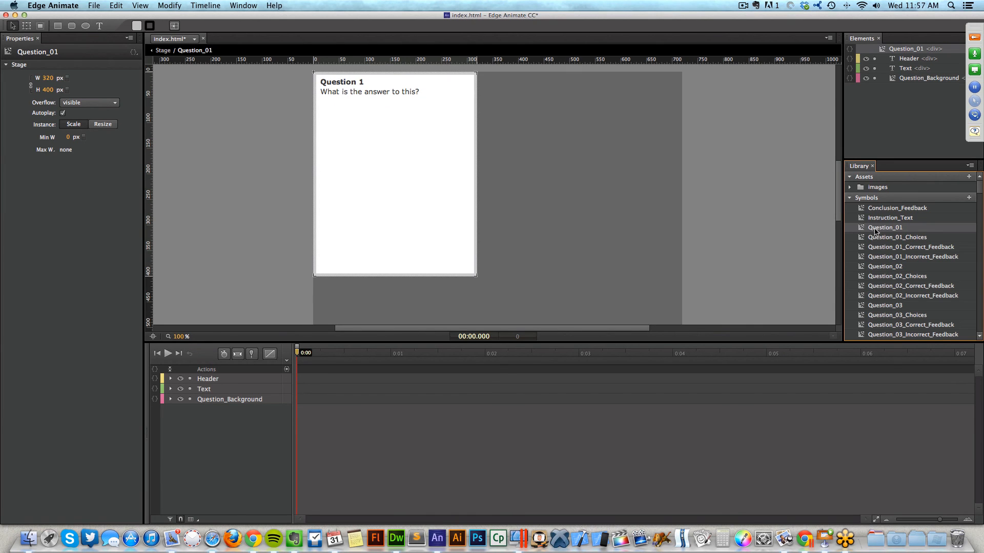
pyautogui.click(355, 81)
pyautogui.click(357, 91)
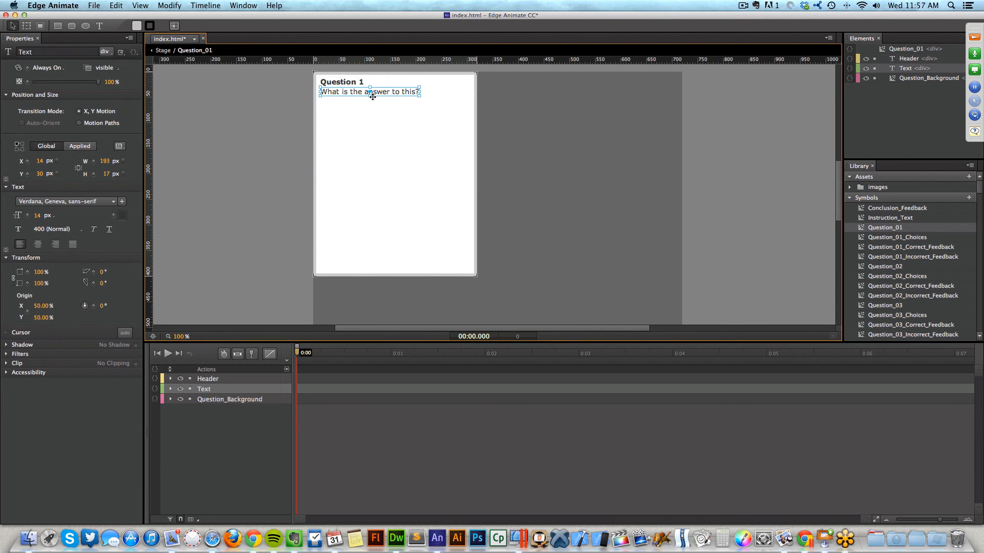
pyautogui.click(72, 26)
pyautogui.moveTo(343, 139); pyautogui.dragTo(425, 209)
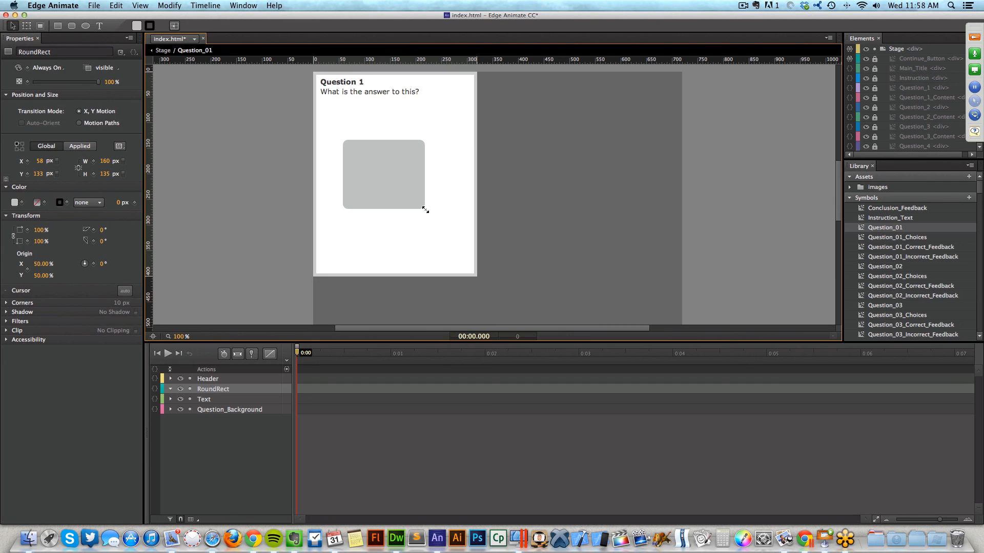
# Preview the edited Marathon game in the browser, continue with the green racer to Question 1, and close the preview.
pyautogui.press('super+Return')
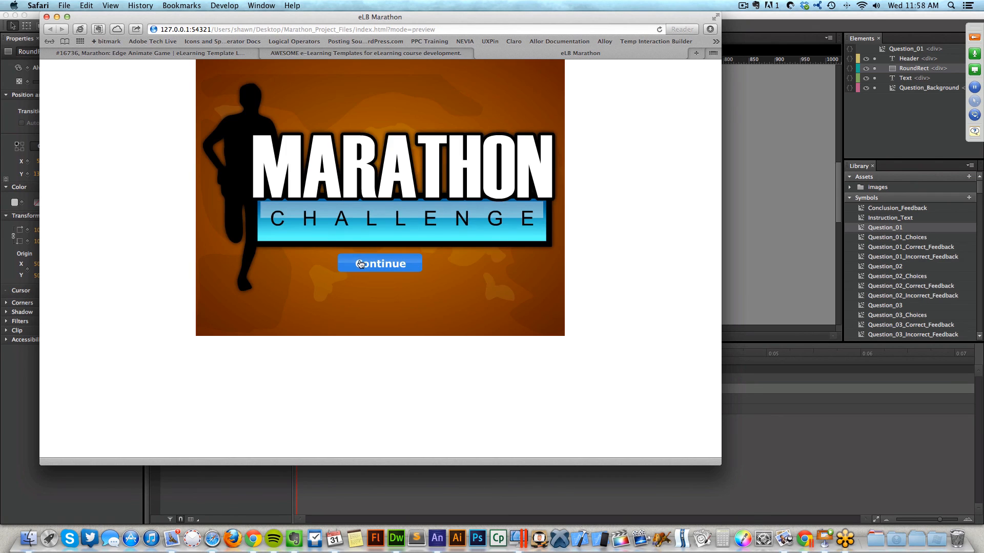
pyautogui.click(365, 264)
pyautogui.click(292, 192)
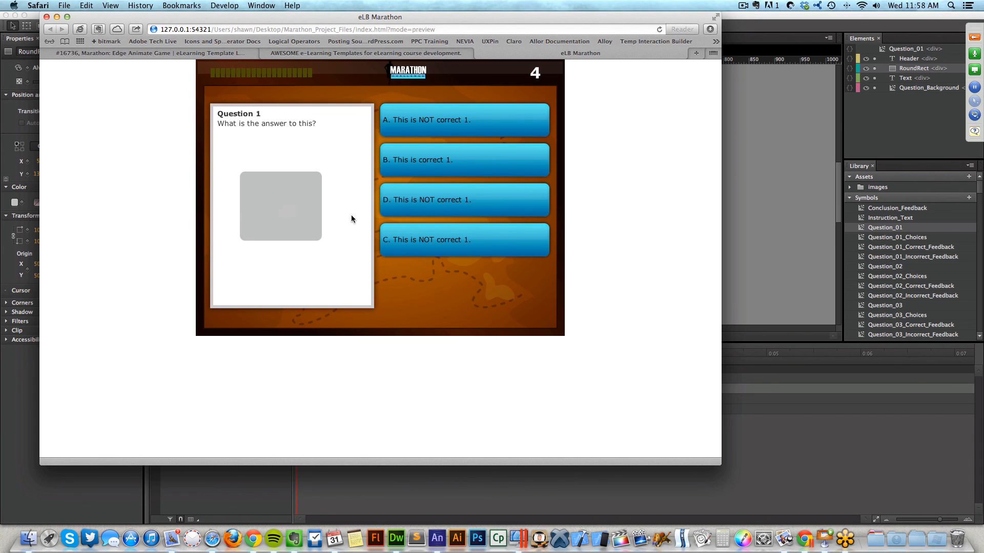
pyautogui.press('super+w')
# Return to the template library's Edge Animate Interactions list and open the Tabs Left product page.
pyautogui.click(283, 53)
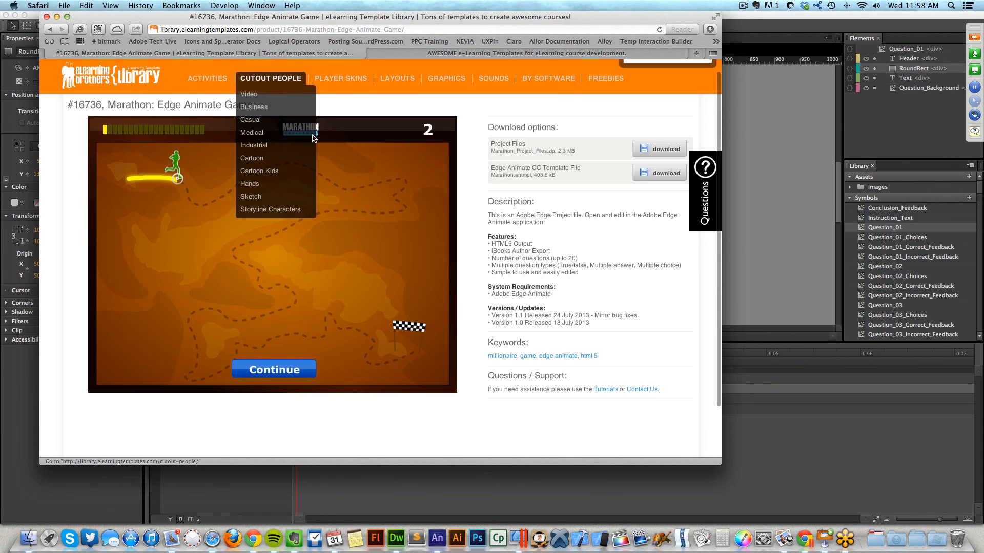
pyautogui.hscroll(-5, 339, 146)
pyautogui.hscroll(-5, 339, 143)
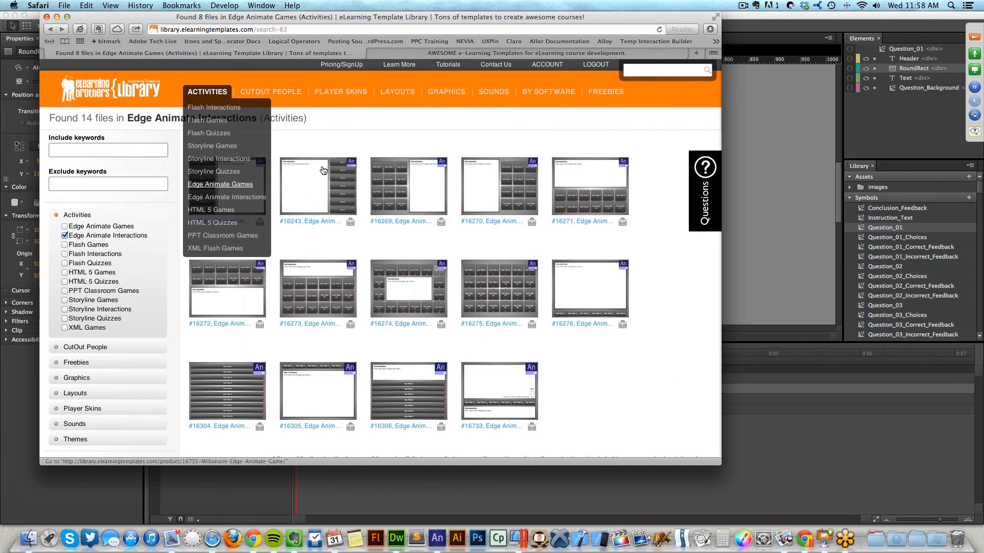
pyautogui.click(211, 161)
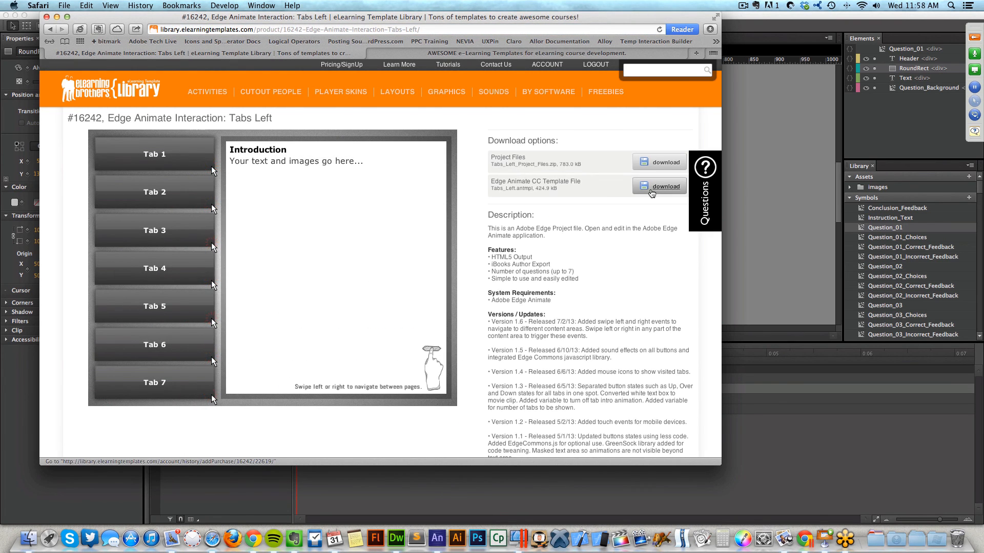
# Download the Tabs Left project files and open index.an from the Tabs_Left_Project_Files folder in Edge Animate.
pyautogui.click(661, 163)
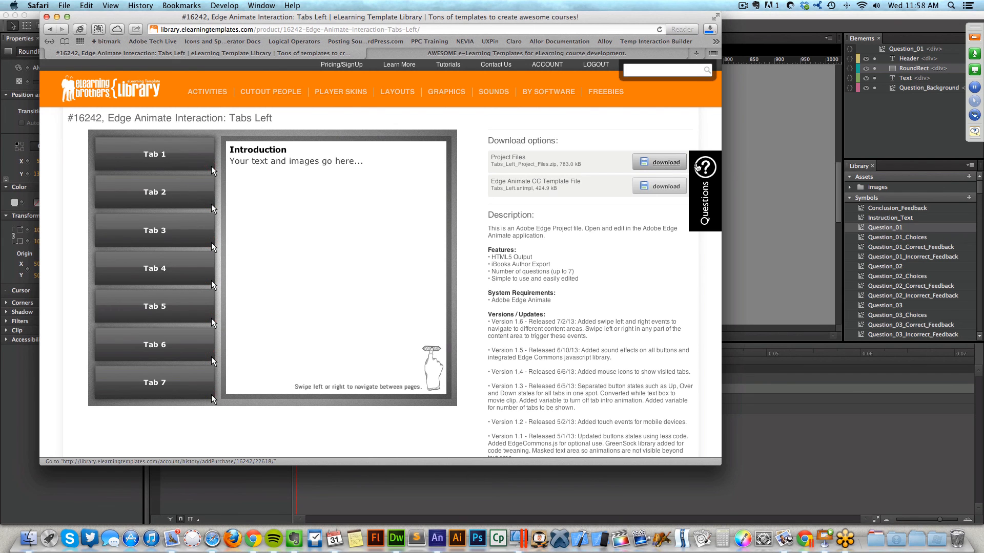
pyautogui.click(821, 147)
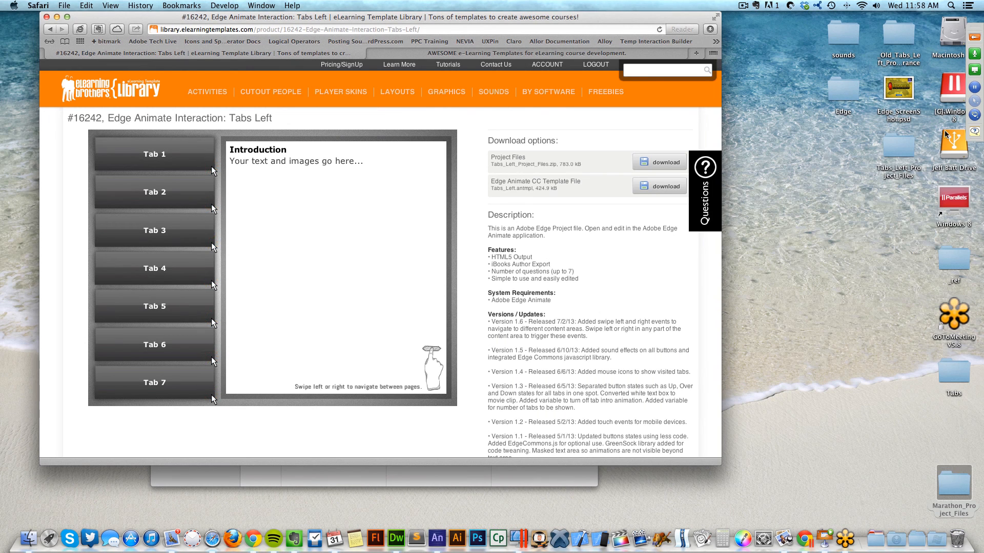
pyautogui.doubleClick(904, 148)
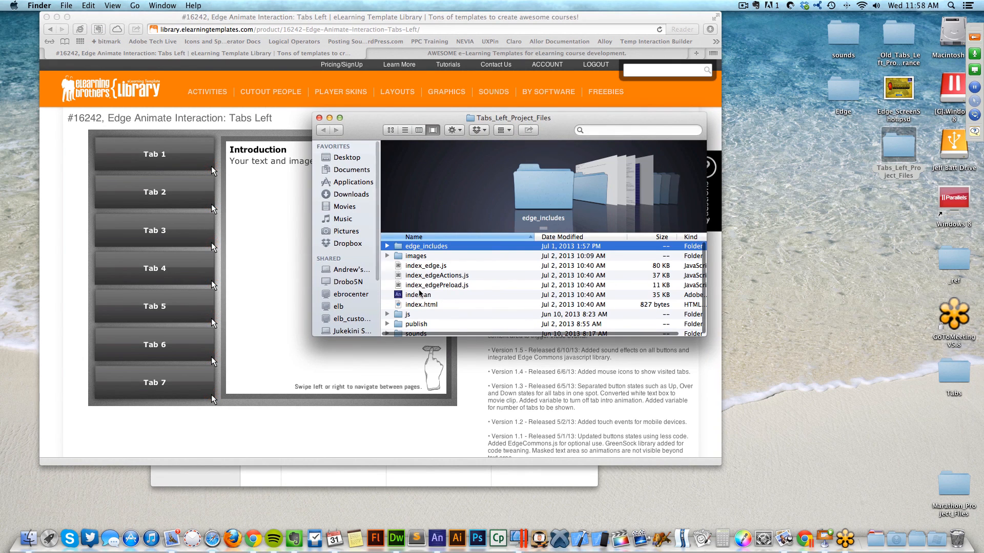
pyautogui.doubleClick(419, 294)
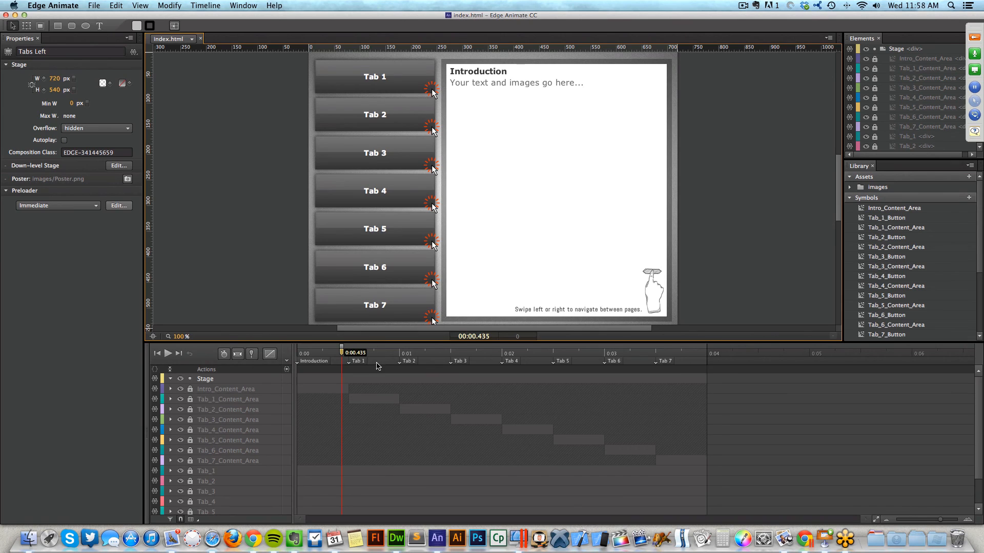
# Step through the Tabs Left timeline to examine the content areas of Tab 1, Tab 2 and Tab 3.
pyautogui.click(383, 354)
pyautogui.click(451, 353)
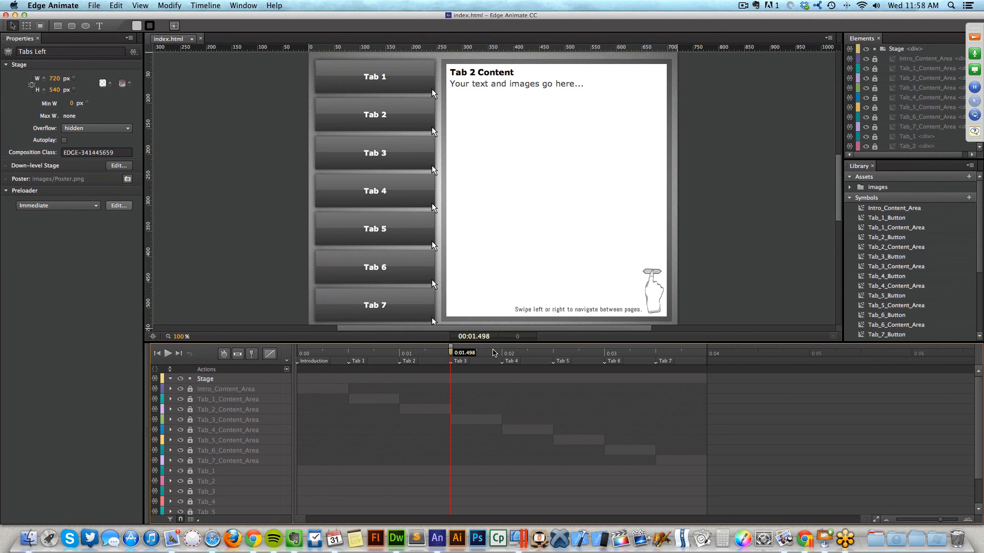
pyautogui.click(494, 353)
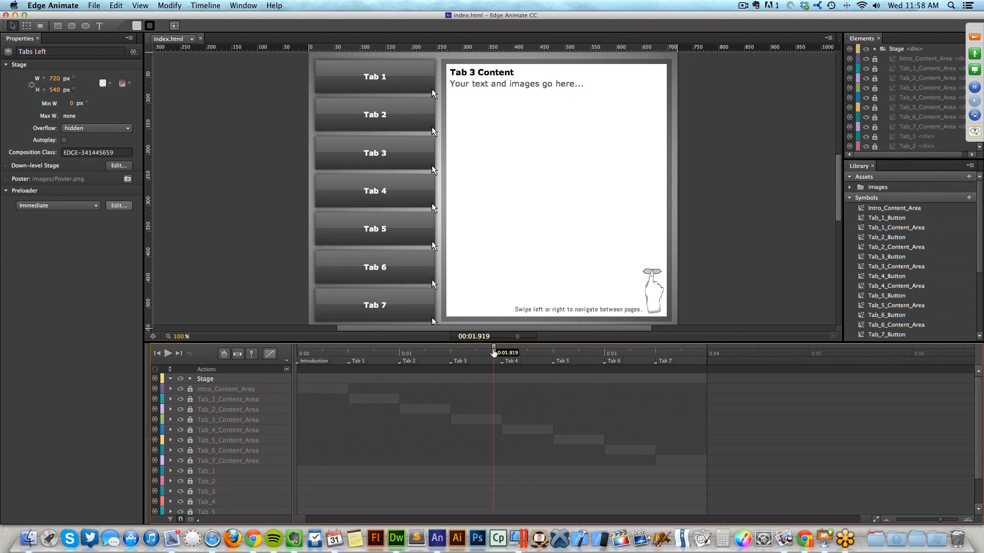
pyautogui.click(336, 77)
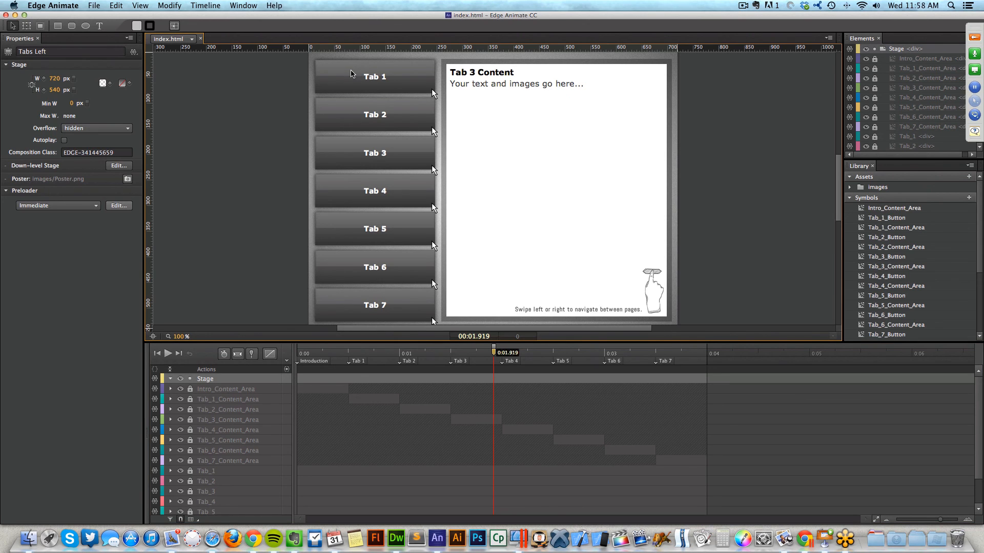
pyautogui.click(378, 353)
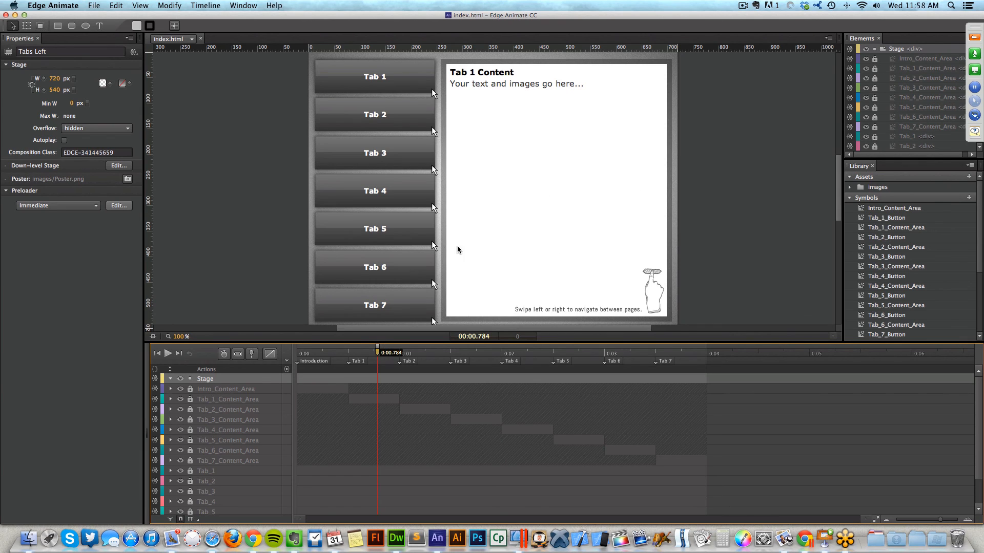
pyautogui.click(431, 353)
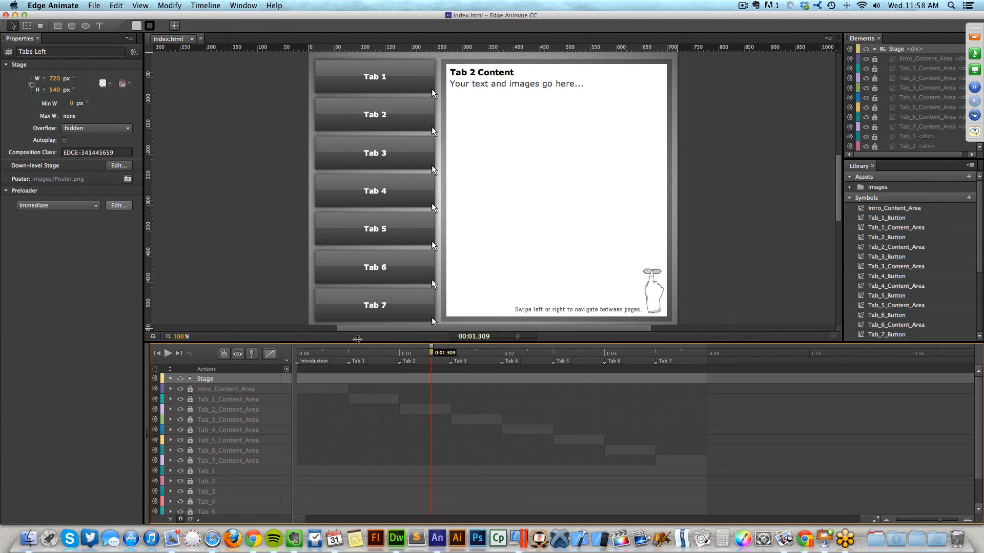
# Switch to the Adobe Edge presentation in Keynote, move the Build inspector off the slide, and show the GreenSock Javascript slide.
pyautogui.press('super+Tab')
pyautogui.click(313, 278)
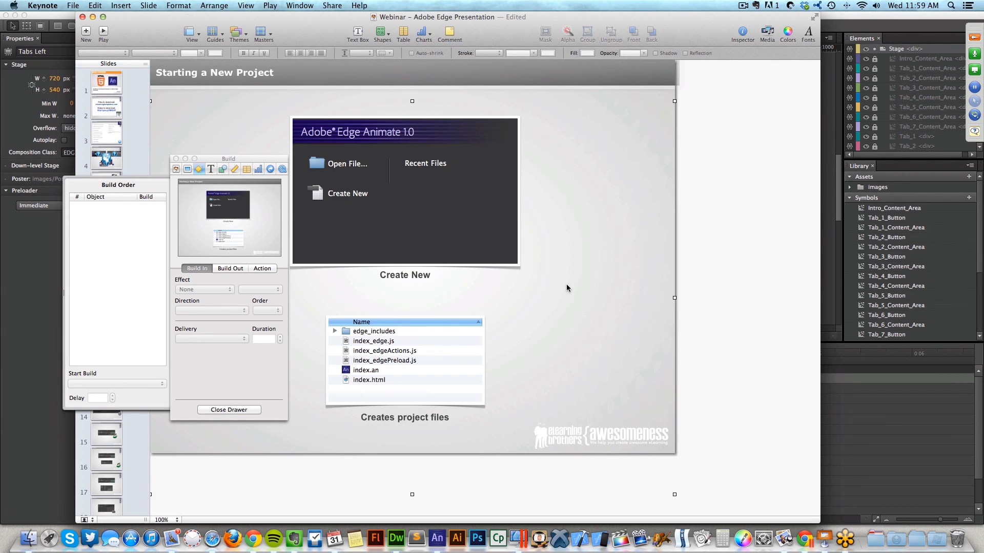
pyautogui.click(567, 288)
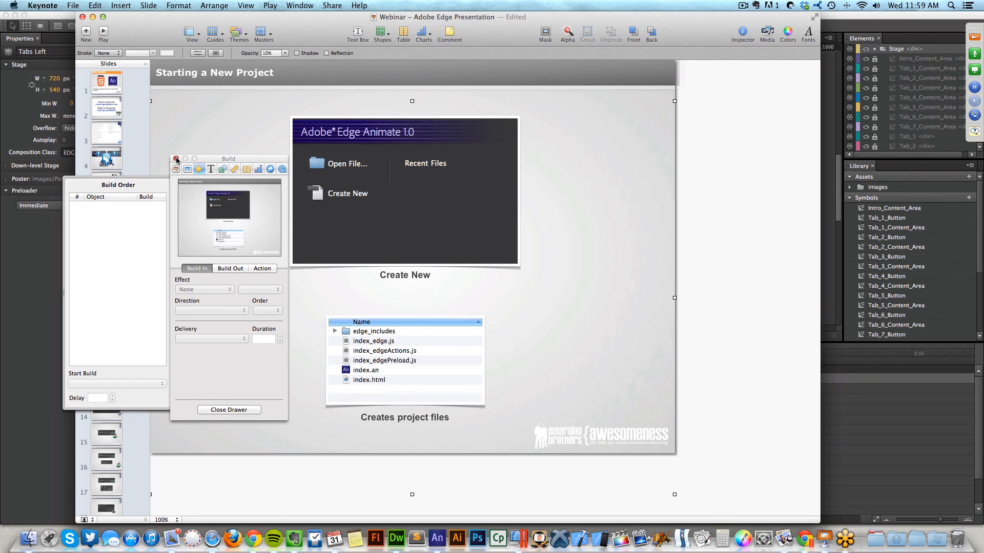
pyautogui.moveTo(219, 159); pyautogui.dragTo(760, 161)
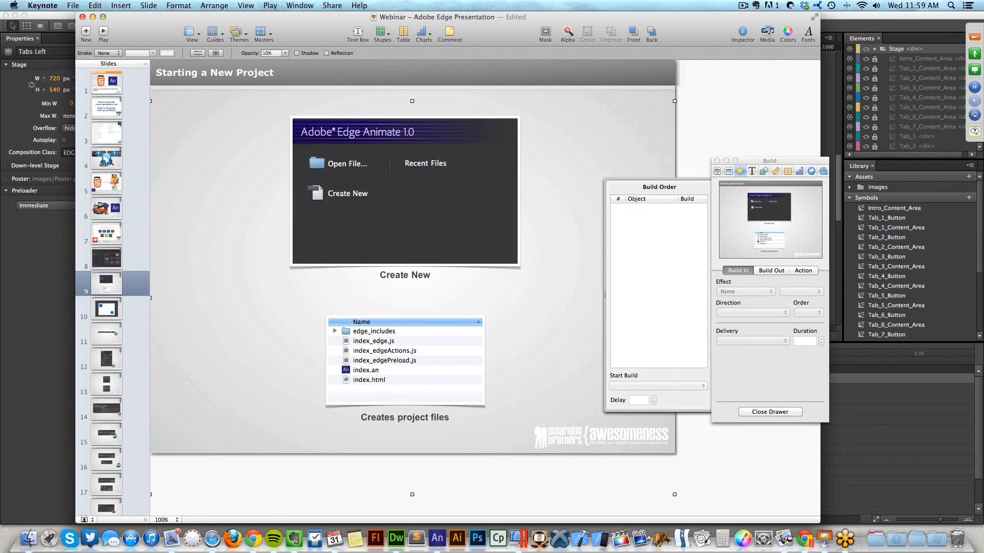
pyautogui.scroll(-8, 128, 489)
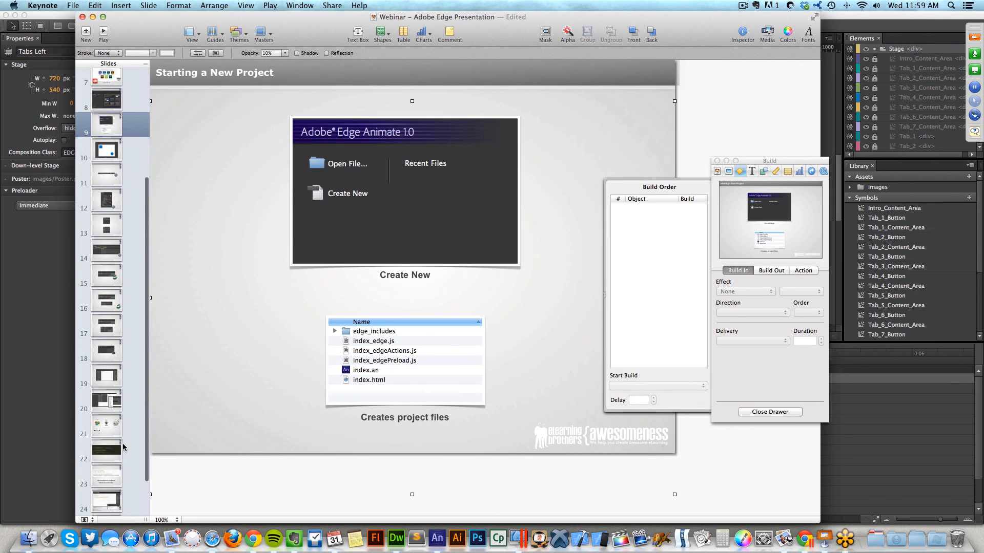
pyautogui.click(134, 422)
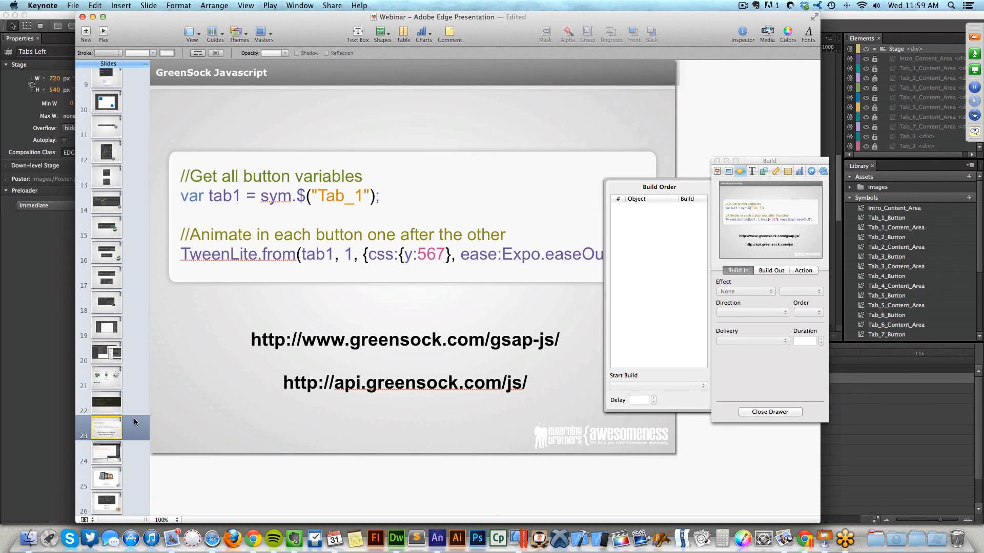
# Show the Working with Audio, iFrame & Video and Download Files slides, and move the Build inspector clear of the slide.
pyautogui.click(120, 458)
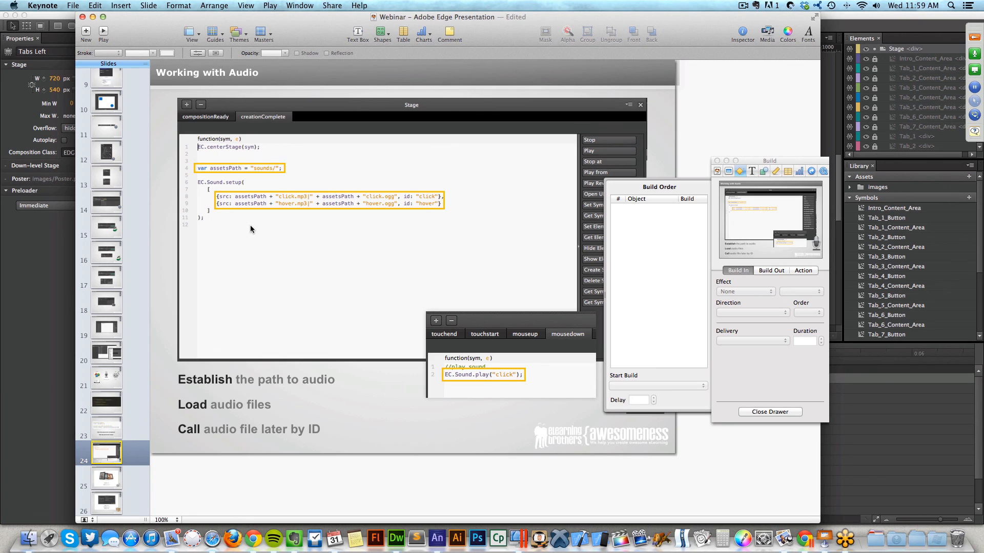
pyautogui.click(110, 482)
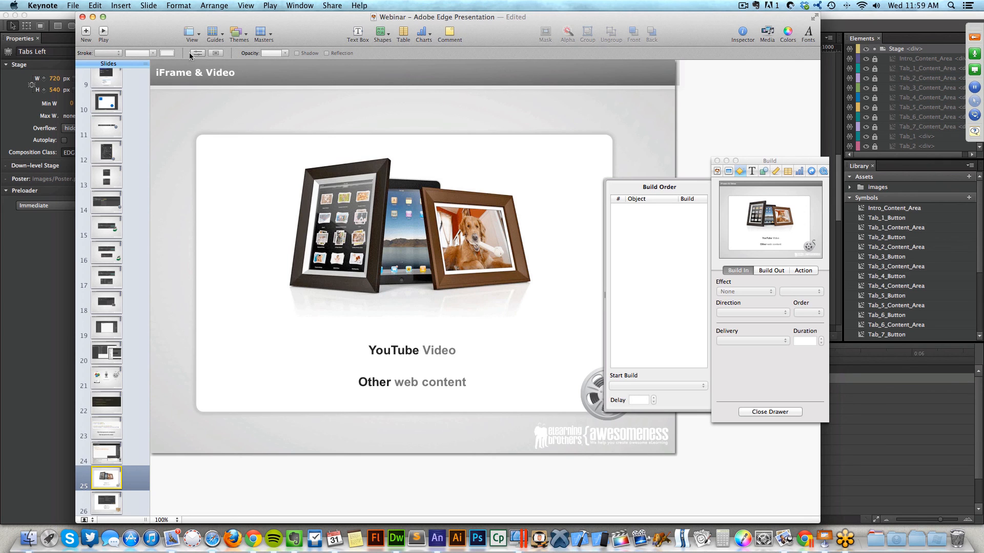
pyautogui.scroll(10, 133, 172)
pyautogui.click(113, 110)
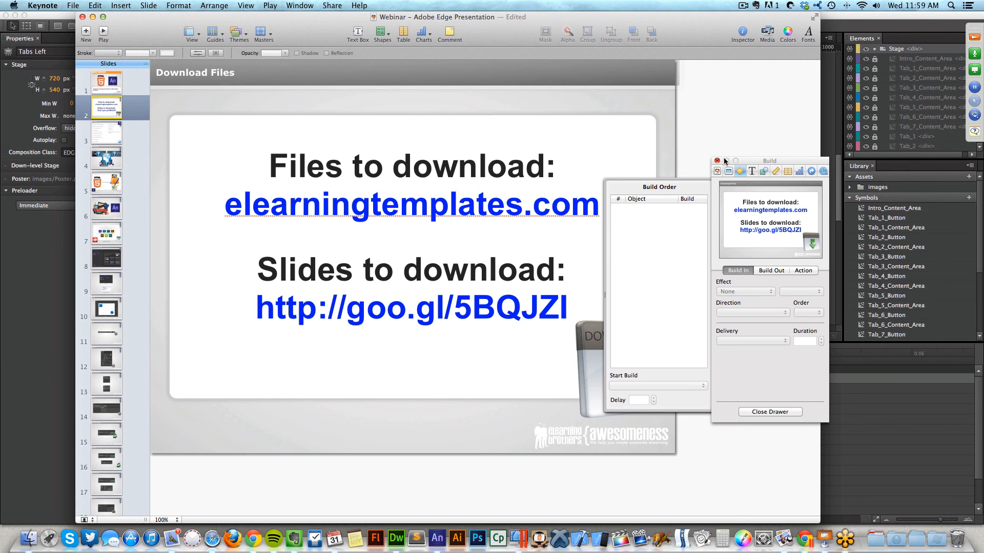
pyautogui.moveTo(750, 161); pyautogui.dragTo(868, 26)
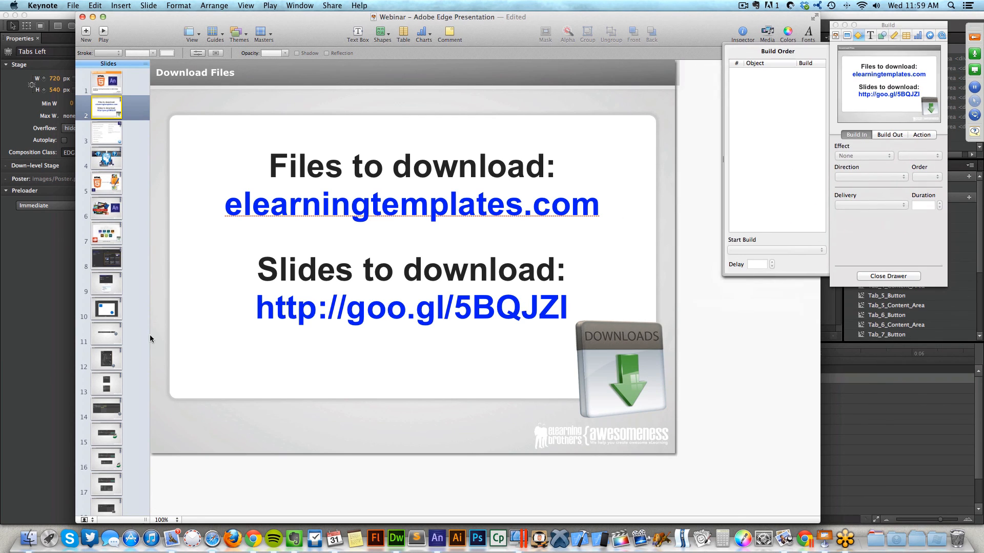
# Expand the GoToWebinar control panel and delete the attendee question about working with the Flash shortcuts.
pyautogui.click(975, 38)
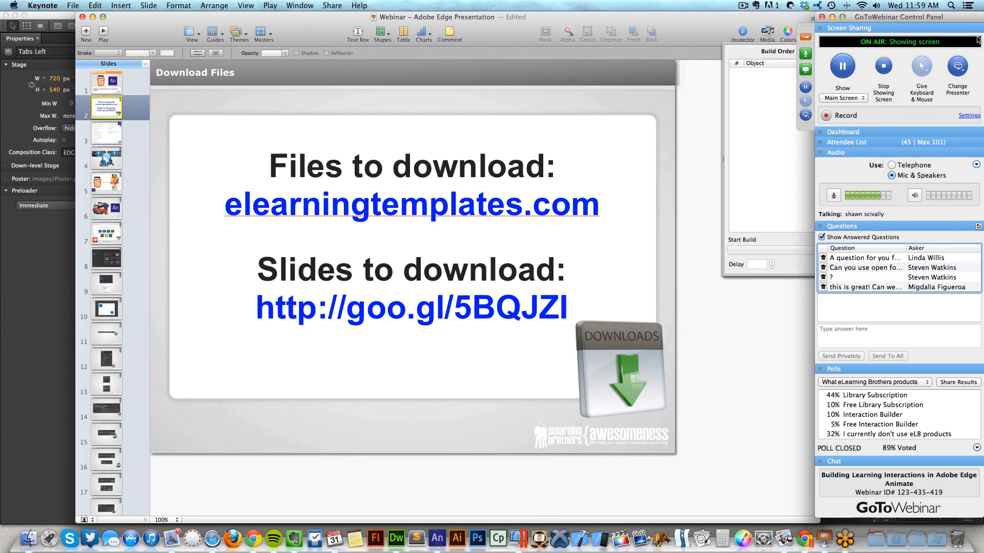
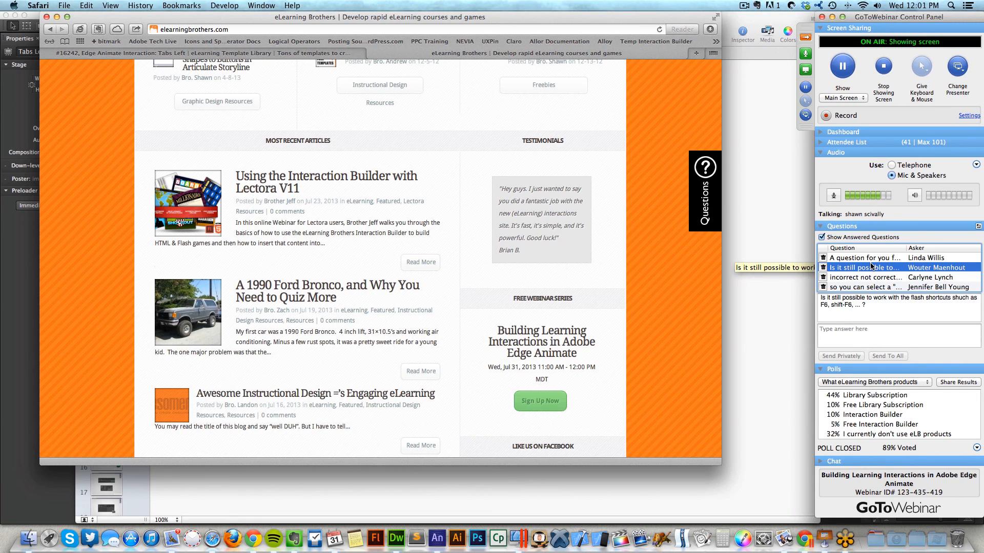
pyautogui.click(822, 267)
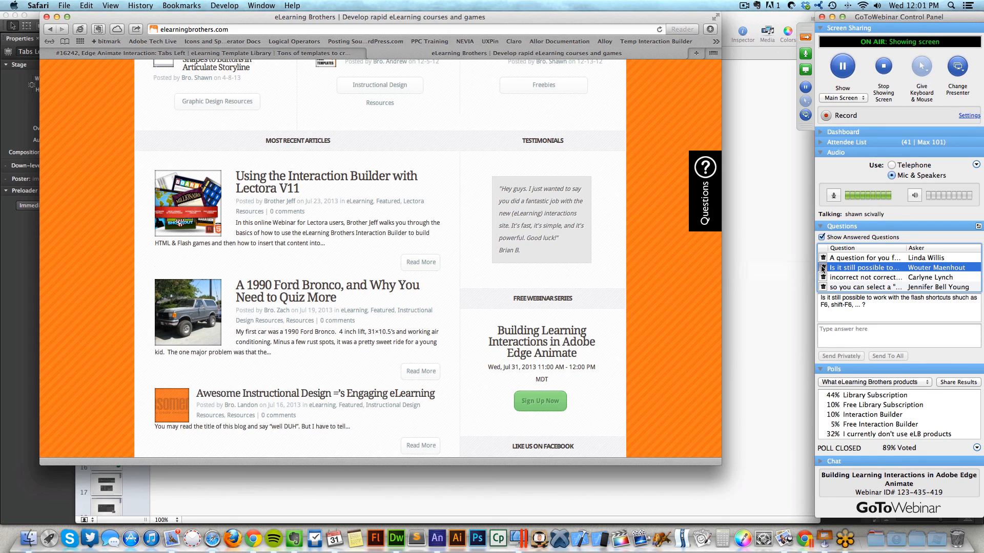
pyautogui.click(834, 268)
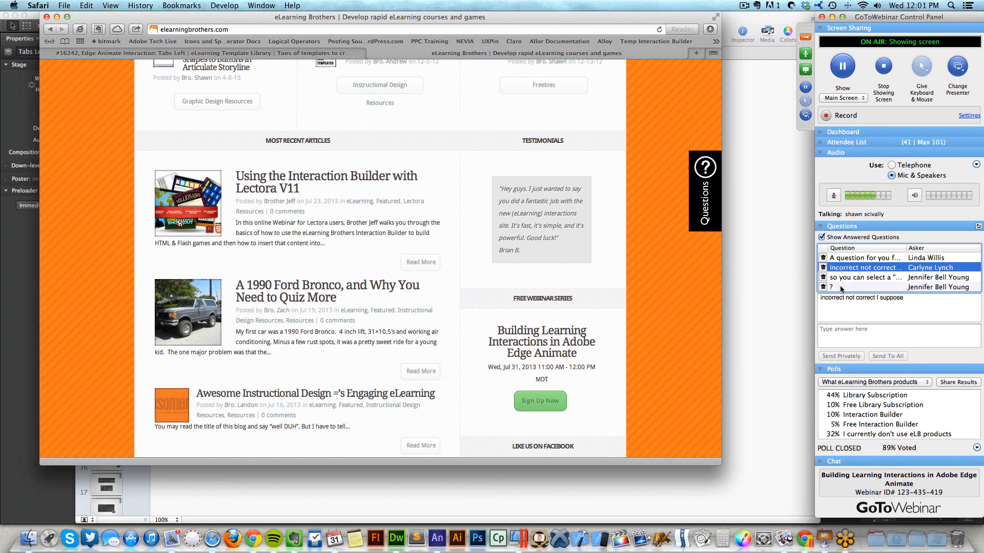
# Switch to Edge Animate, look up the Keyboard Shortcuts dialog, and close it without making changes.
pyautogui.press('super+Tab')
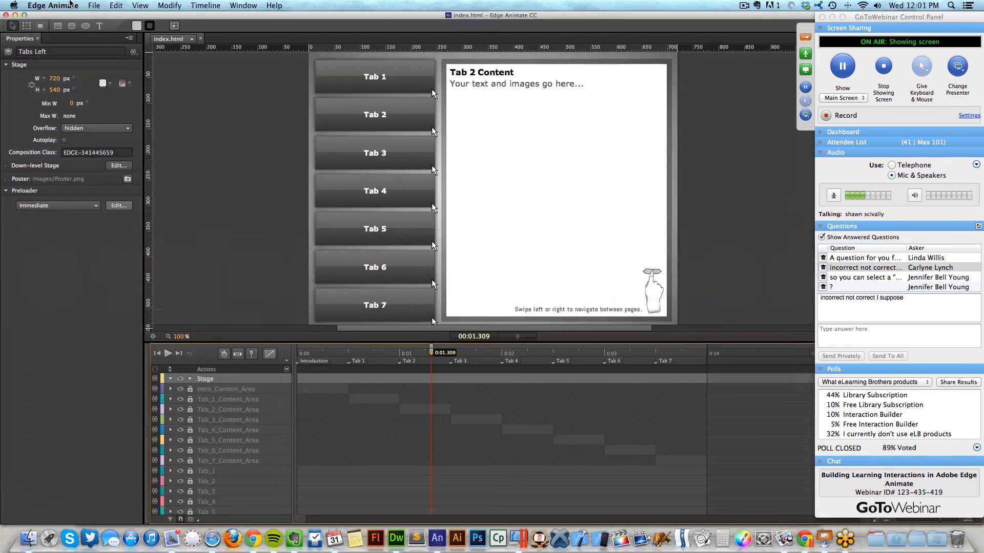
pyautogui.click(70, 4)
pyautogui.click(70, 3)
pyautogui.click(273, 5)
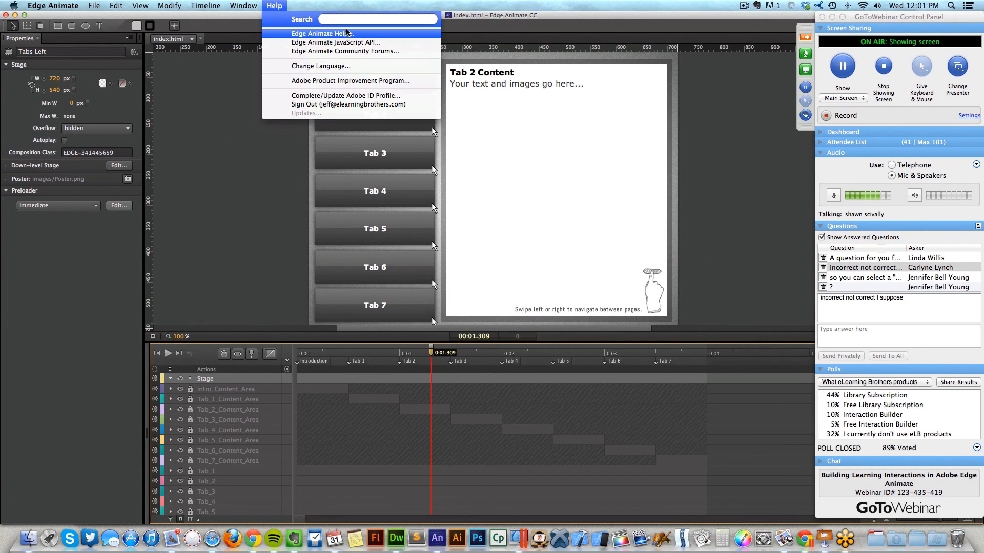
pyautogui.write('Short')
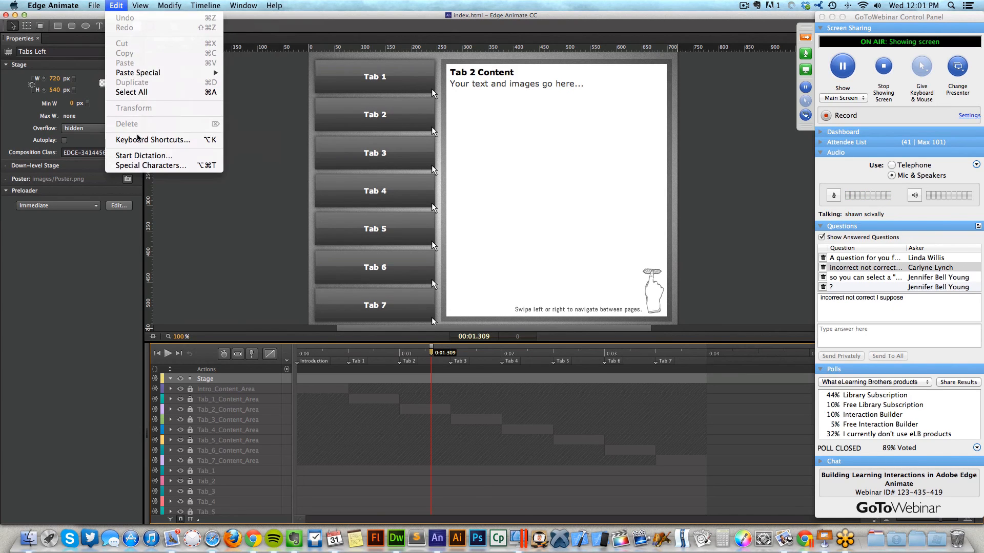
pyautogui.click(147, 141)
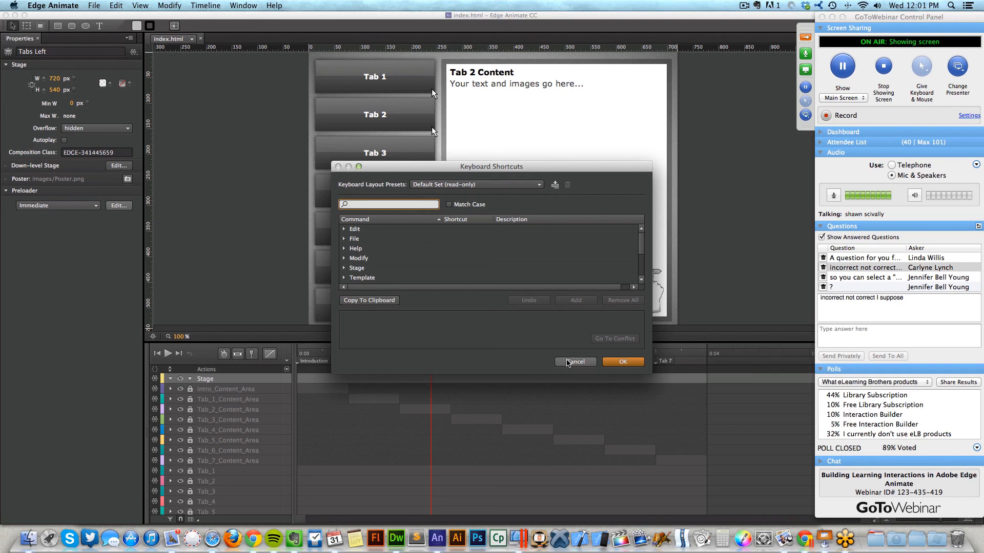
pyautogui.click(568, 362)
# Delete the attendee questions up to the one about creating an app, and open the question about exporting with a transparent background.
pyautogui.click(833, 267)
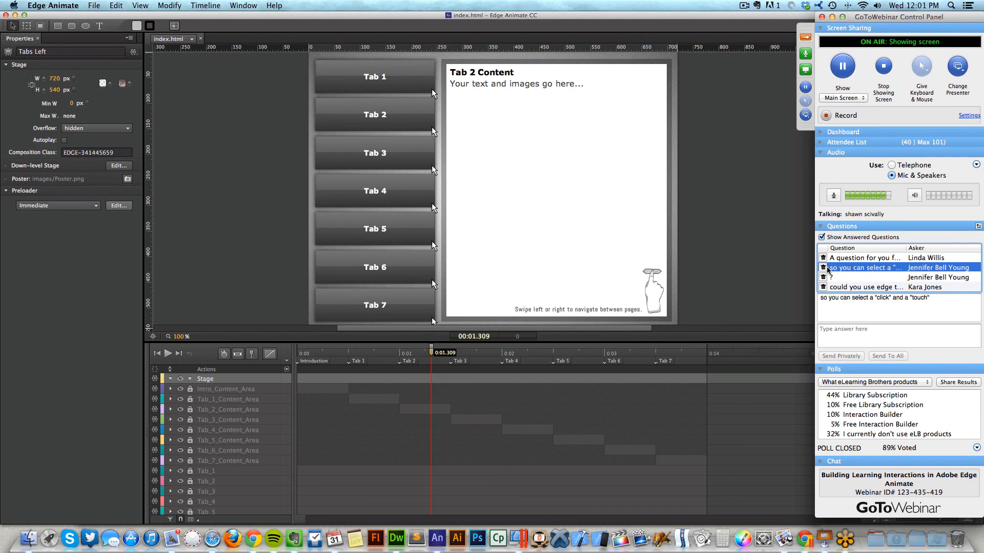
pyautogui.click(823, 268)
pyautogui.click(823, 268)
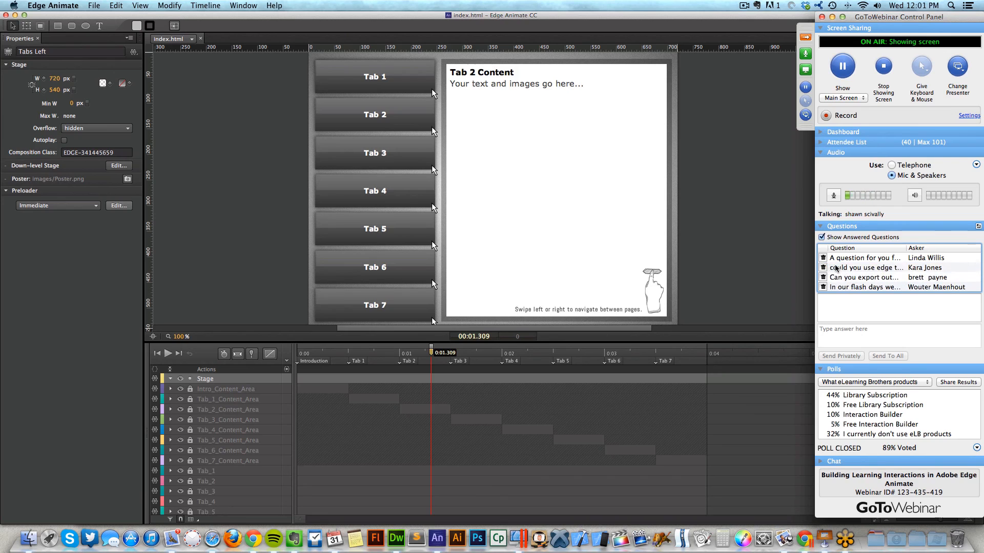
pyautogui.click(839, 267)
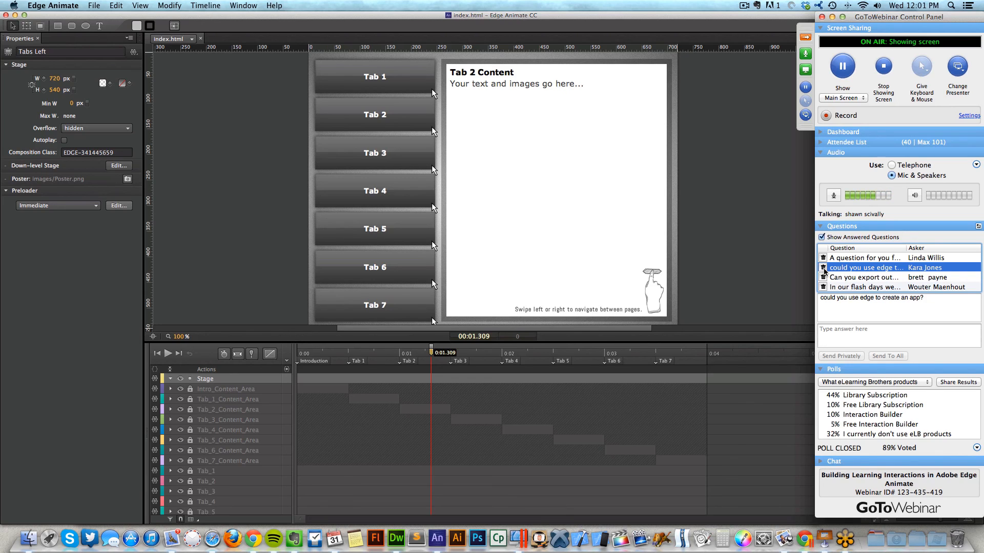
pyautogui.click(823, 269)
pyautogui.click(854, 272)
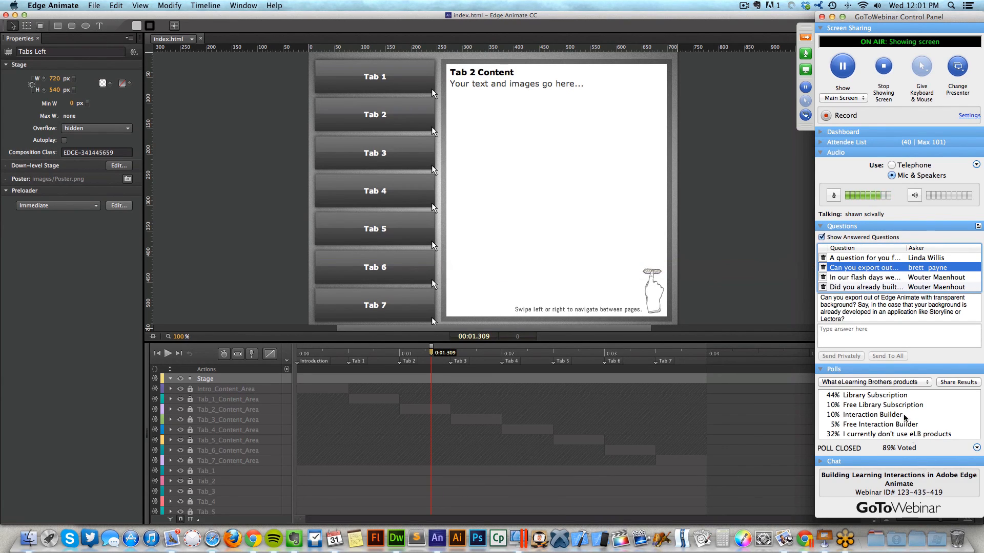
# Delete the transparent background, Flash course and SCORM tracking questions, and open the one about importing into Storyline.
pyautogui.click(823, 268)
pyautogui.click(853, 268)
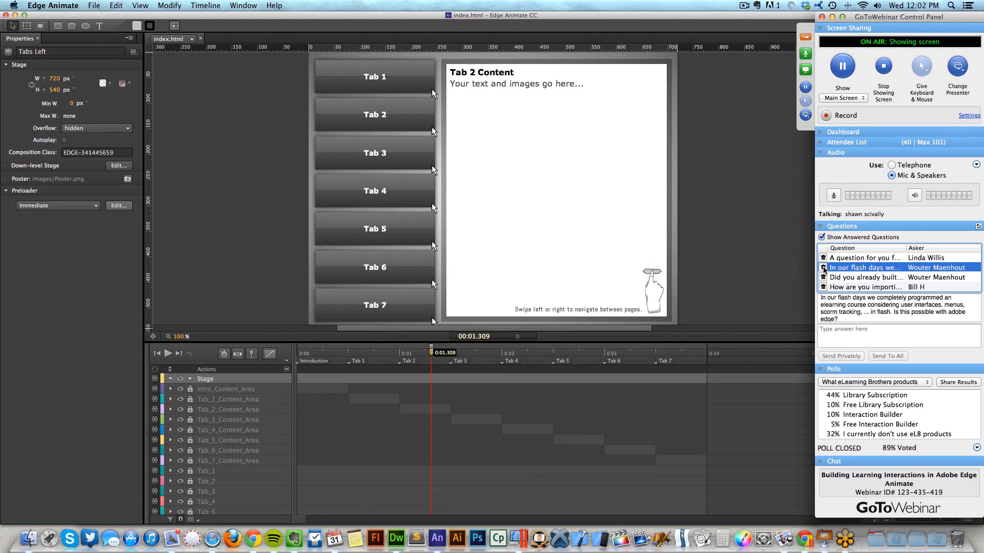
pyautogui.click(823, 267)
pyautogui.click(841, 268)
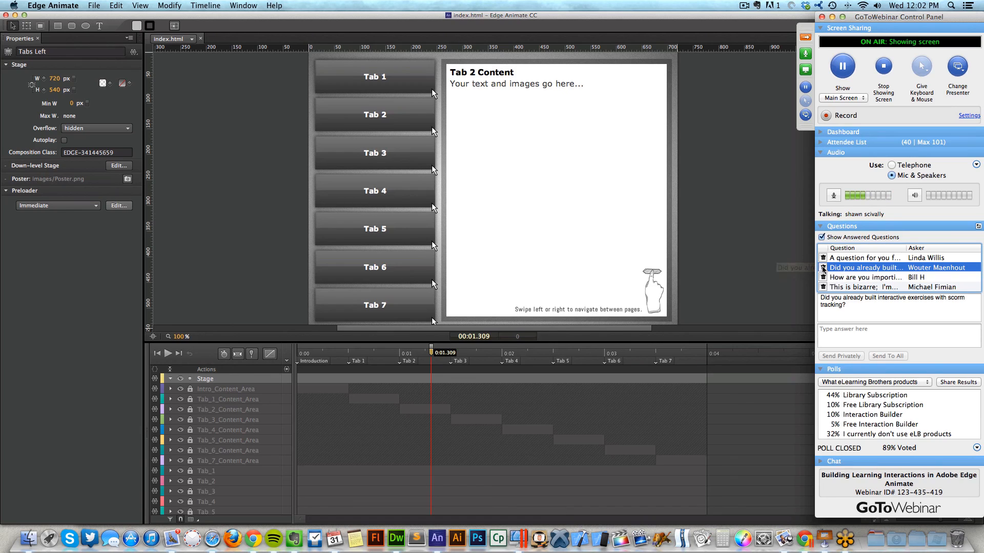
pyautogui.click(823, 268)
pyautogui.click(841, 270)
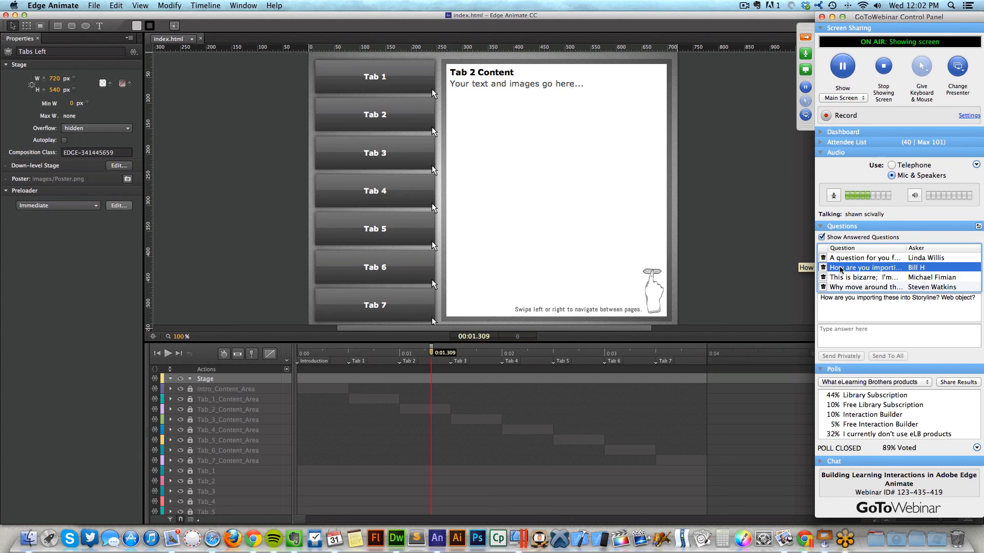
# Publish the Tabs Left composition from Edge Animate.
pyautogui.click(184, 94)
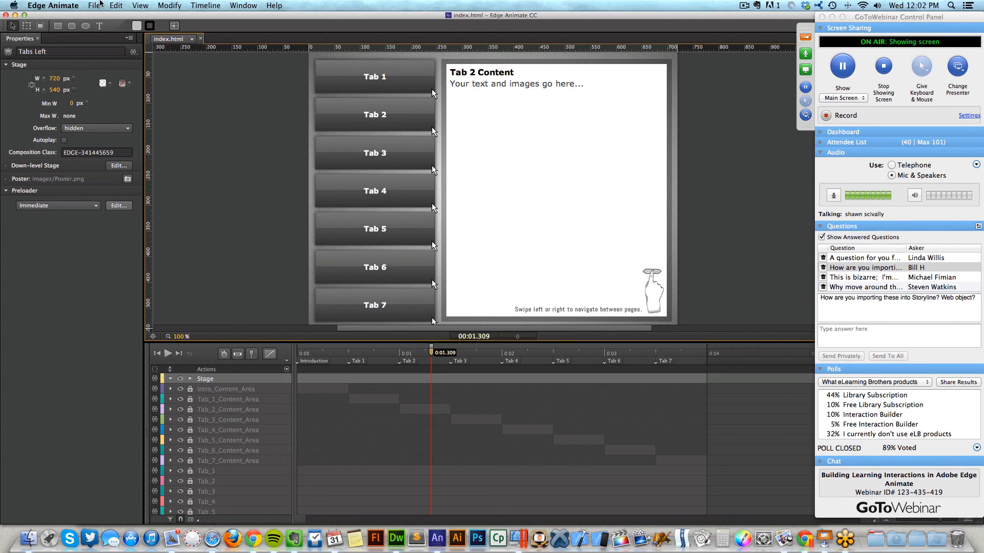
pyautogui.click(95, 6)
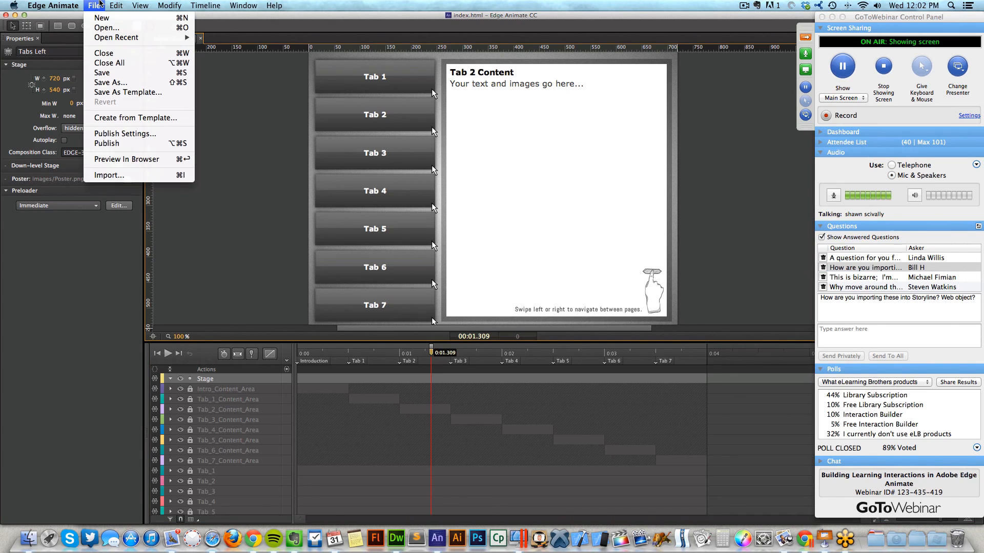
pyautogui.click(114, 144)
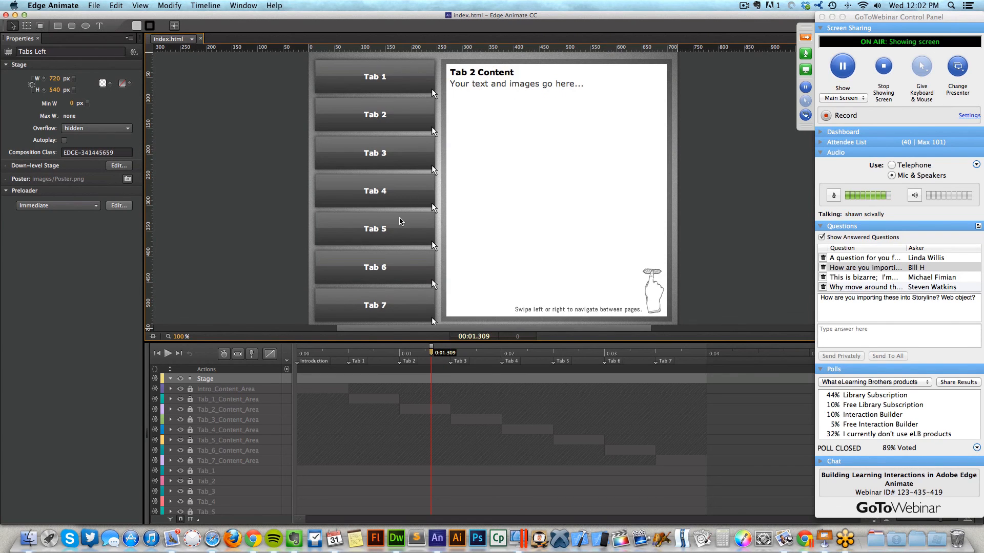
# Switch to Finder and close the Tabs_Left_Project_Files, Marathon_Project_Files and Shootout windows, keeping the Tabs window open.
pyautogui.press('super+Tab')
pyautogui.click(251, 280)
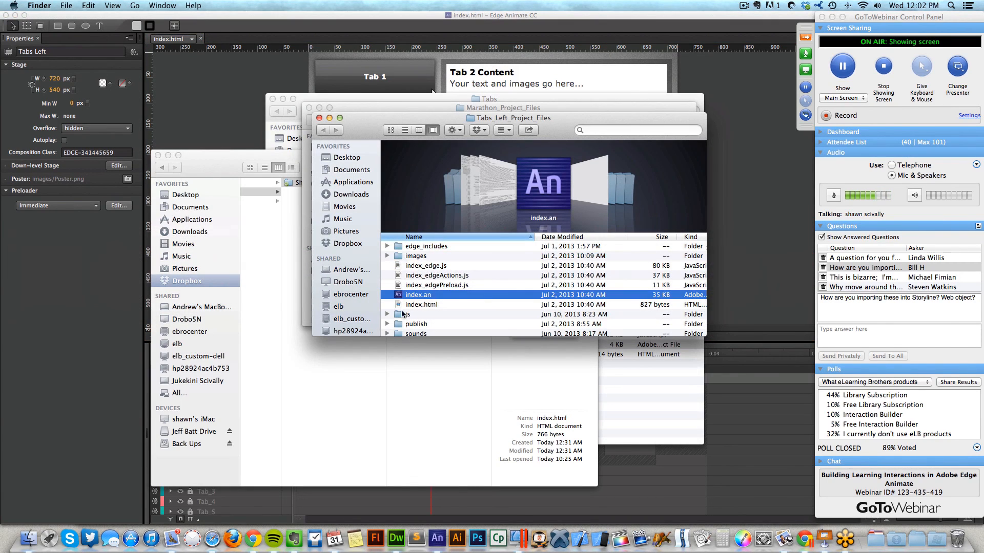
pyautogui.press('super+w')
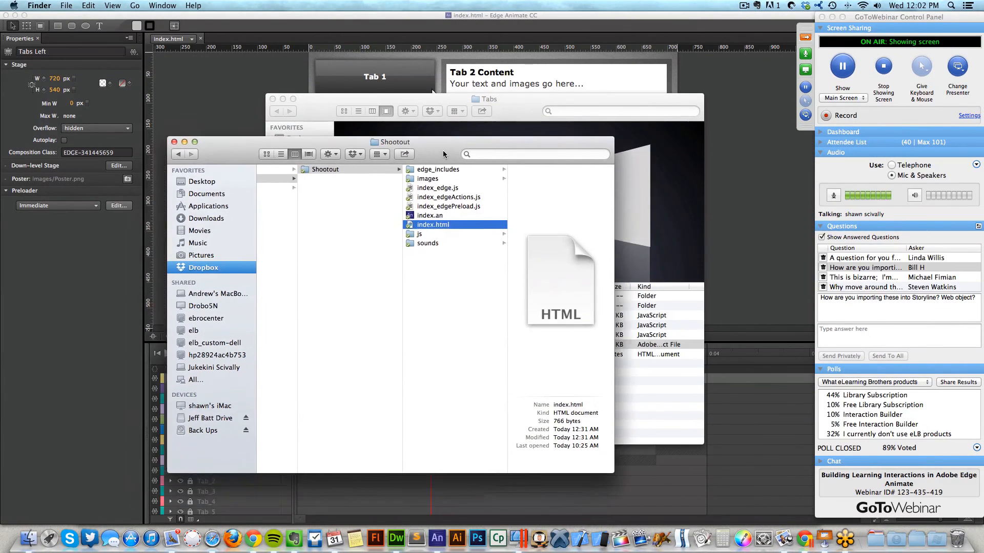
pyautogui.press('super+w')
pyautogui.moveTo(507, 106); pyautogui.dragTo(493, 97)
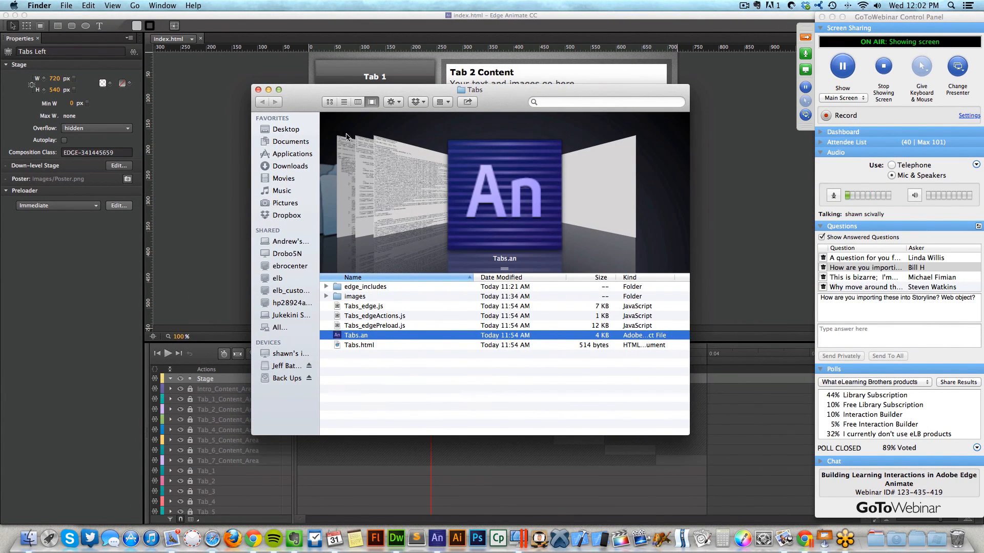
# Open the web folder inside the publish folder of Tabs_Left_Project_Files on the Desktop.
pyautogui.click(290, 129)
pyautogui.click(358, 191)
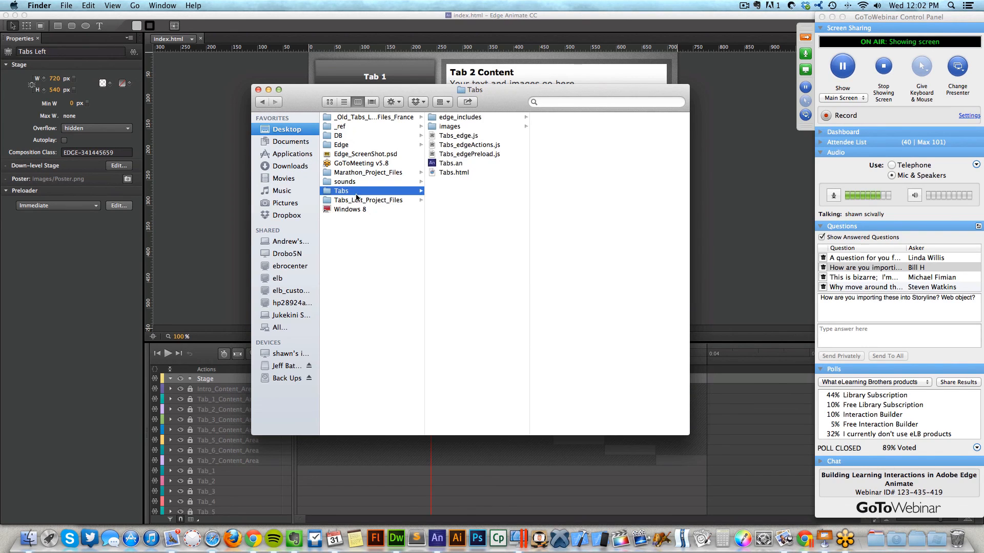
pyautogui.click(358, 200)
pyautogui.click(460, 190)
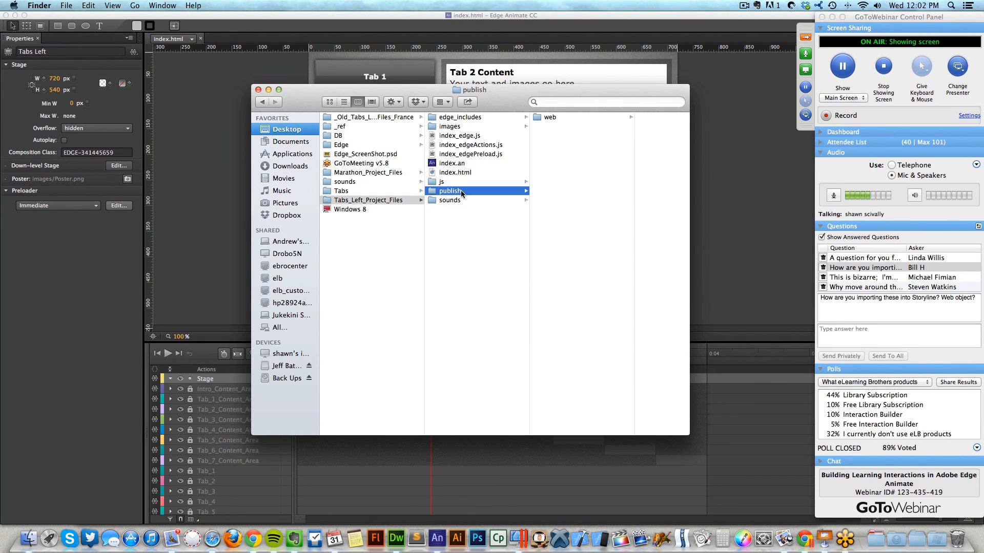
pyautogui.click(550, 118)
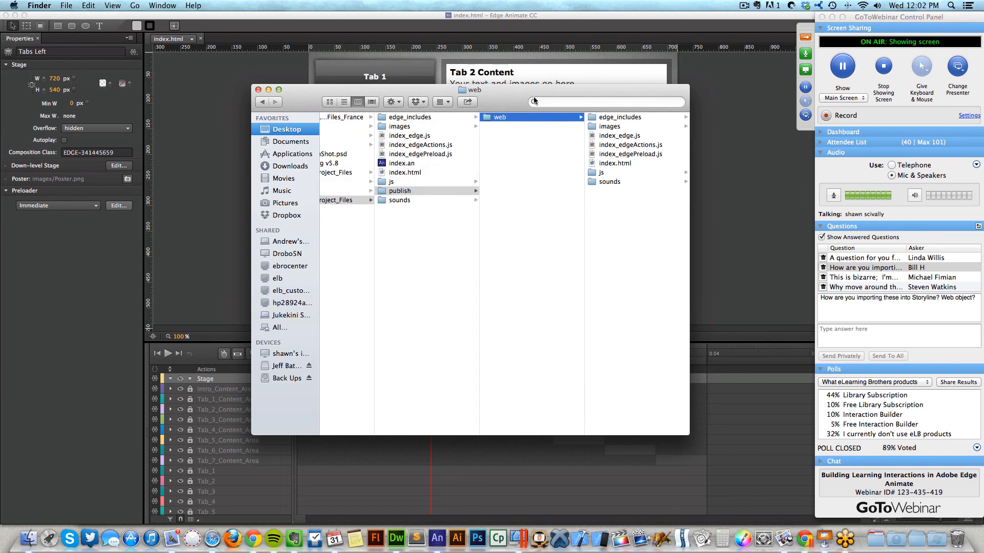
# Move the Finder window away from the control panel and select all the published files in the web folder.
pyautogui.click(468, 101)
pyautogui.click(503, 101)
pyautogui.moveTo(504, 100); pyautogui.dragTo(449, 95)
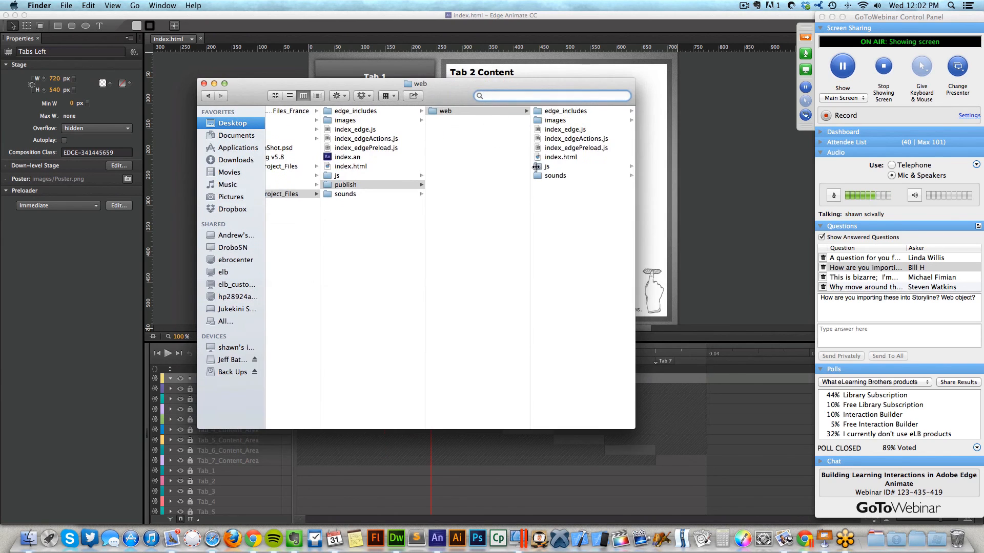
pyautogui.click(570, 158)
pyautogui.click(480, 175)
pyautogui.press('super+a')
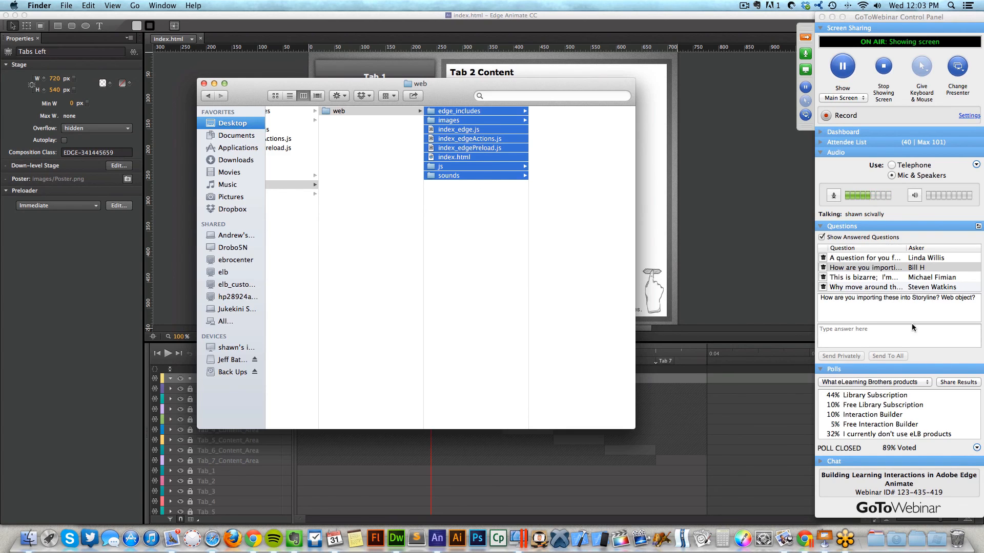
# Delete the Storyline import, Marathon and timeline questions, and read the one asking why to use Edge Animate instead of Storyline.
pyautogui.click(862, 267)
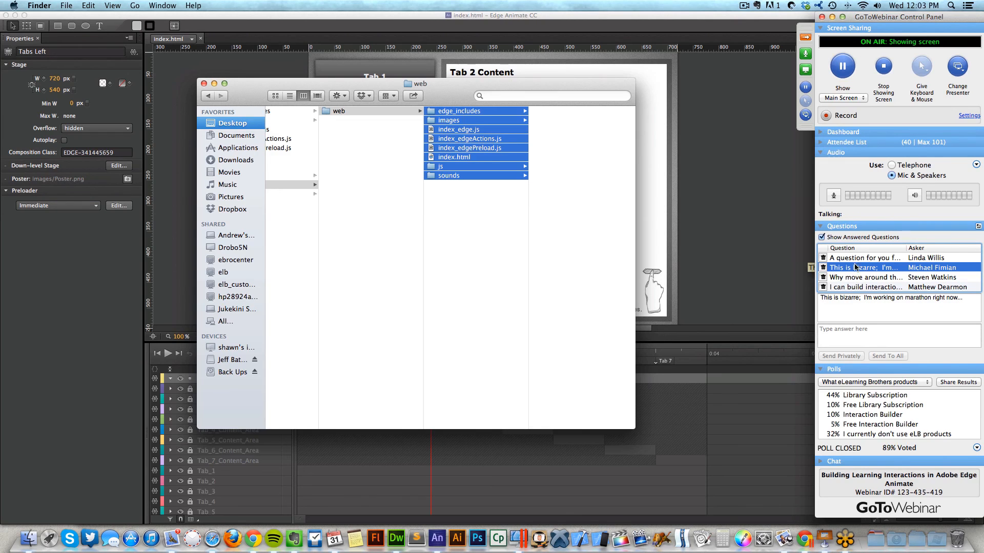
pyautogui.click(823, 267)
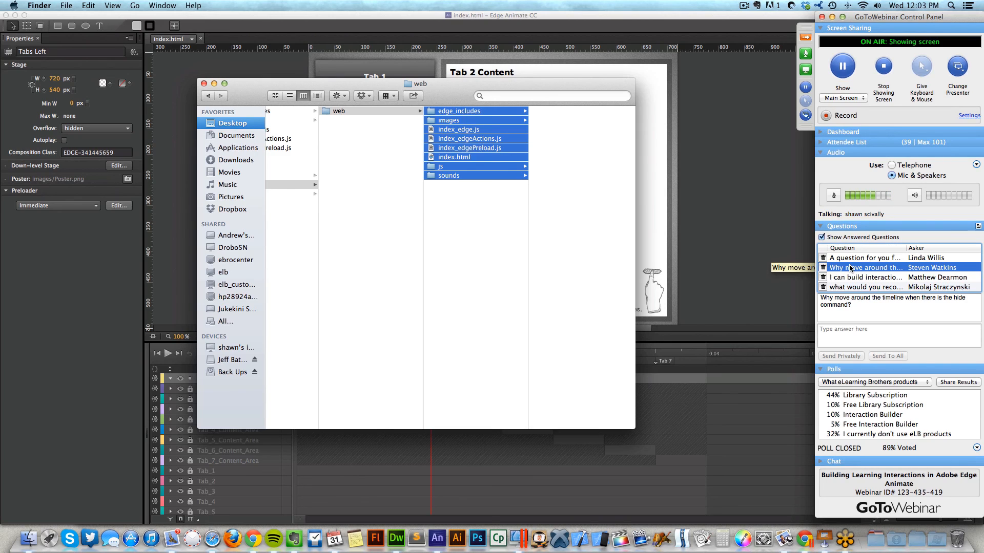
pyautogui.click(823, 267)
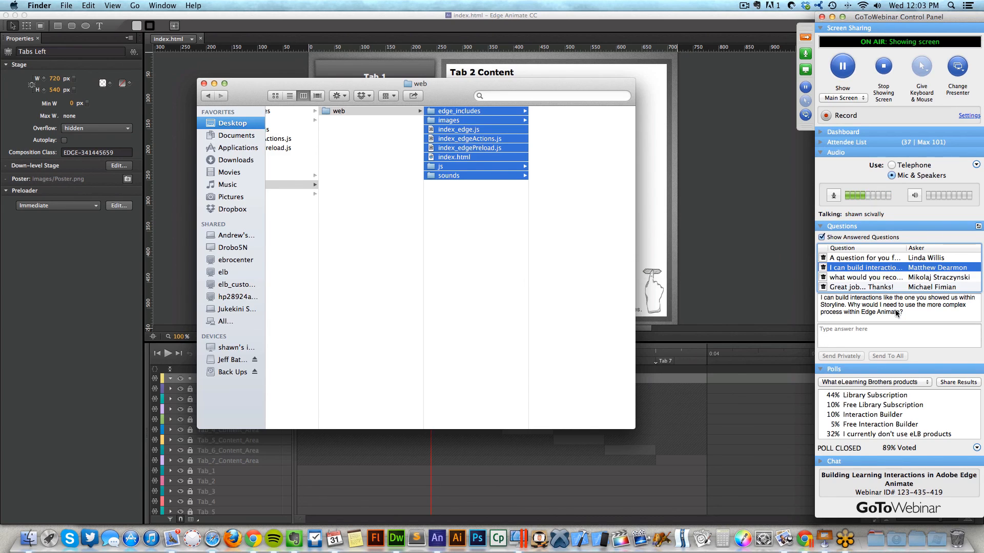
pyautogui.click(910, 316)
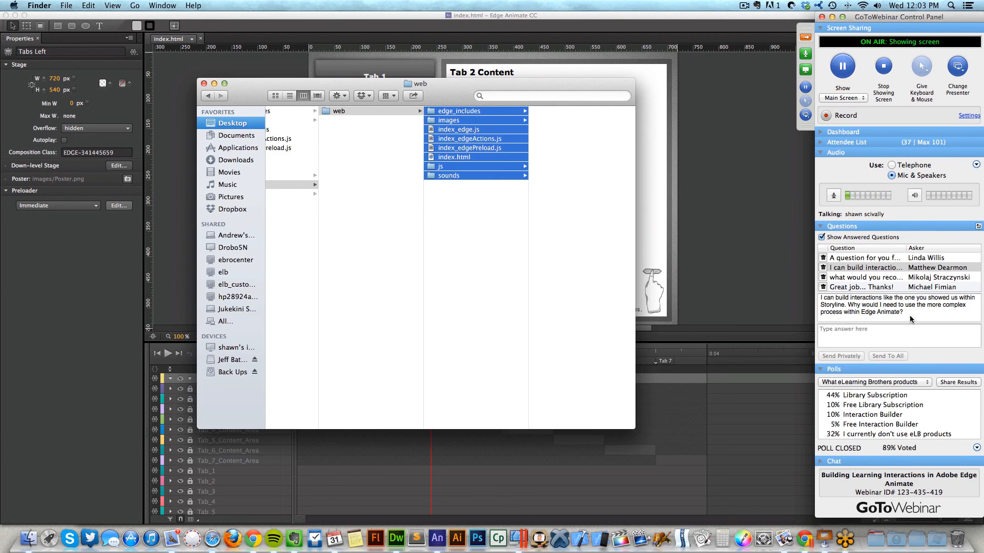
# Switch to Safari and return to the top of the eLearning Brothers home page.
pyautogui.press('super+Tab')
pyautogui.click(193, 281)
pyautogui.scroll(20, 318, 168)
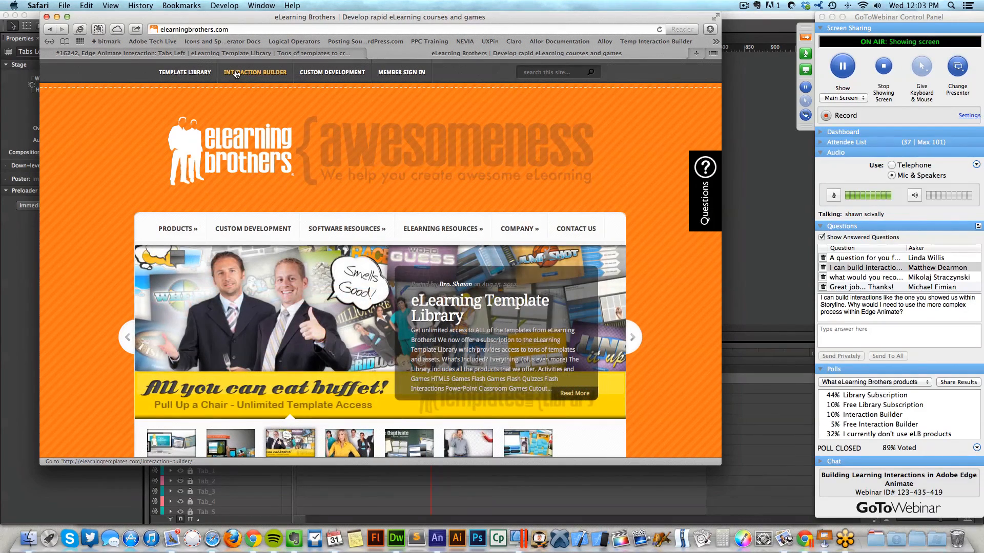
# Return to the template library page, list the Storyline Games, and open the Marathon Challenge Storyline Game.
pyautogui.click(216, 52)
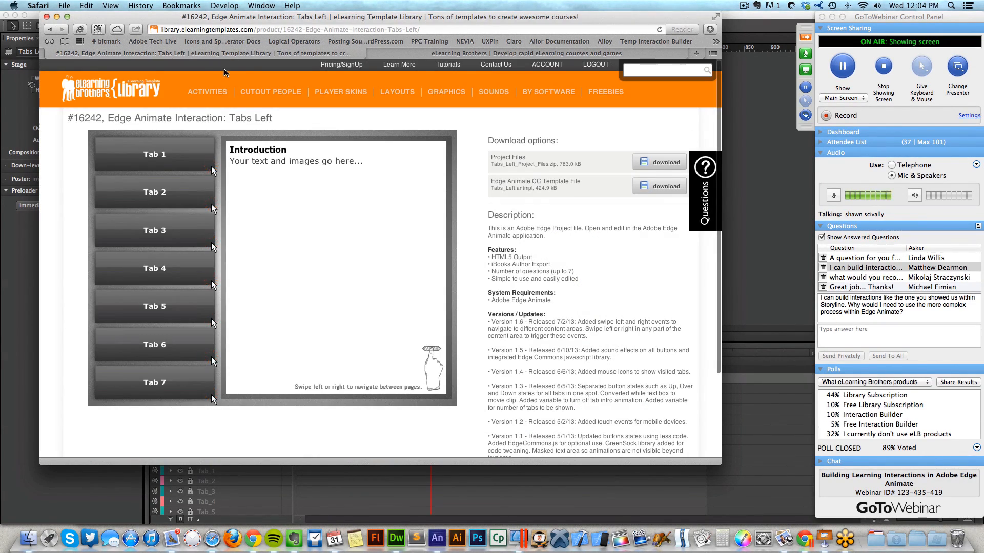
pyautogui.click(214, 107)
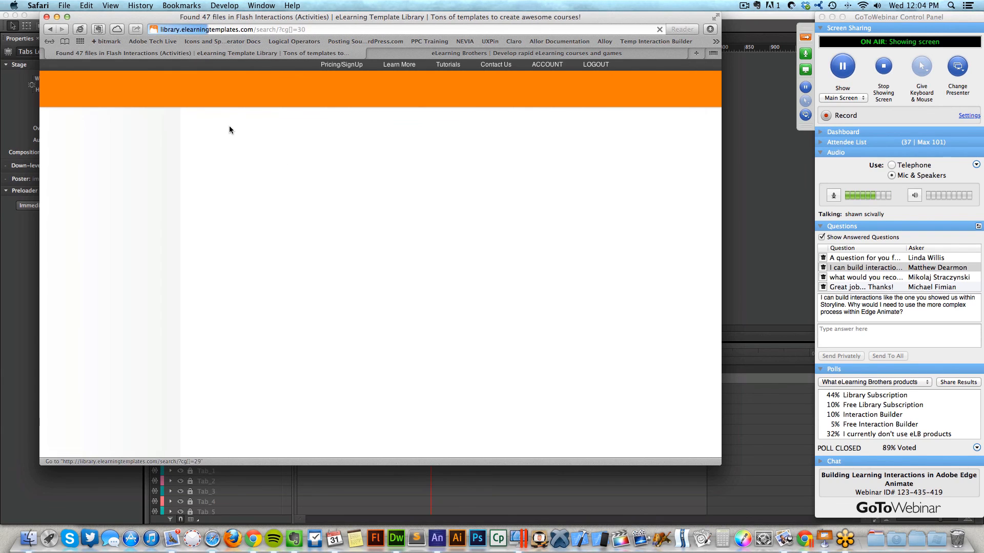
pyautogui.moveTo(206, 93)
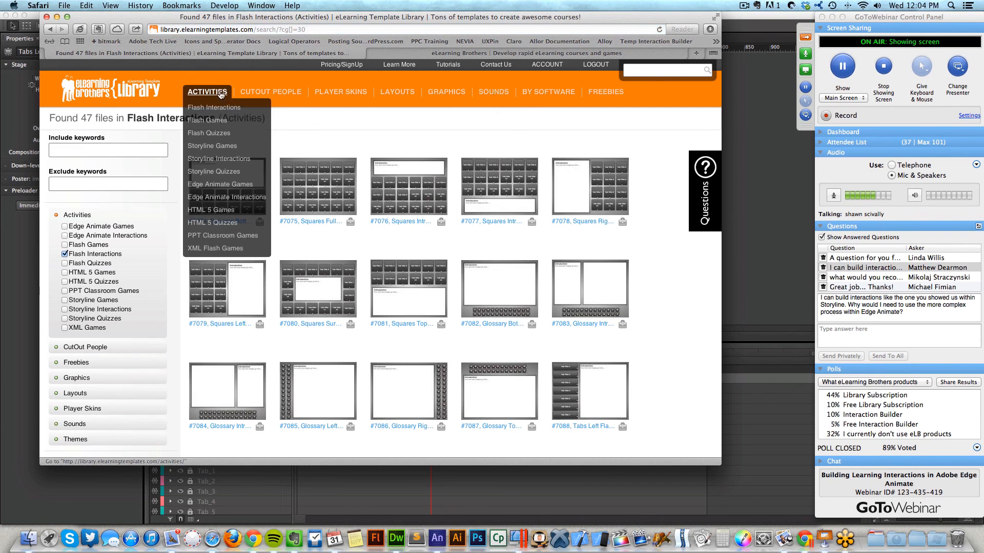
pyautogui.click(212, 146)
pyautogui.scroll(-2, 364, 190)
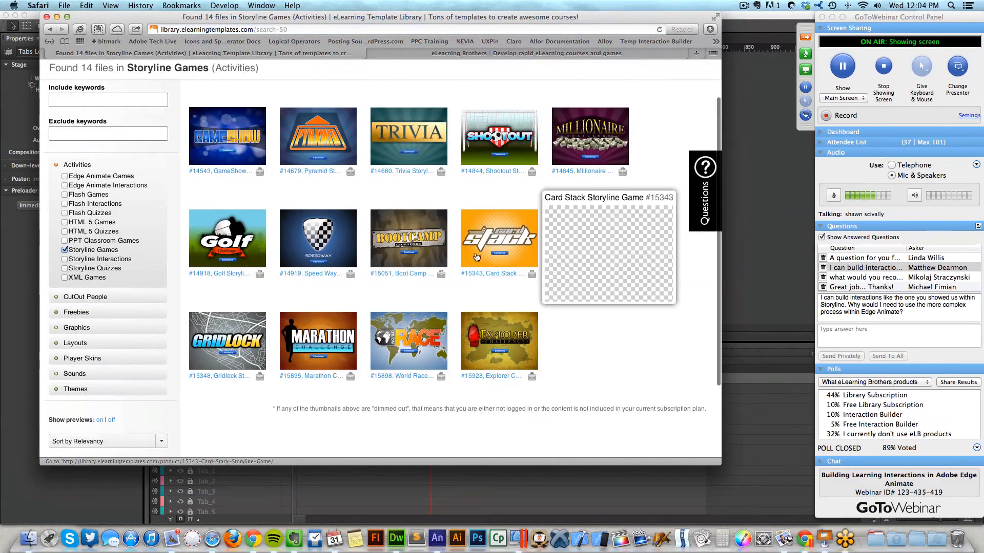
pyautogui.click(492, 370)
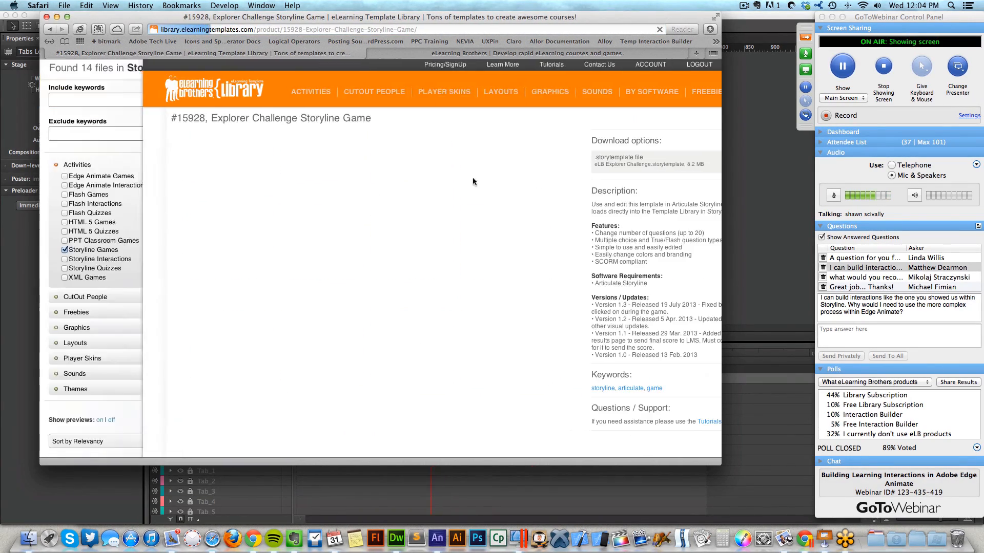
pyautogui.click(344, 337)
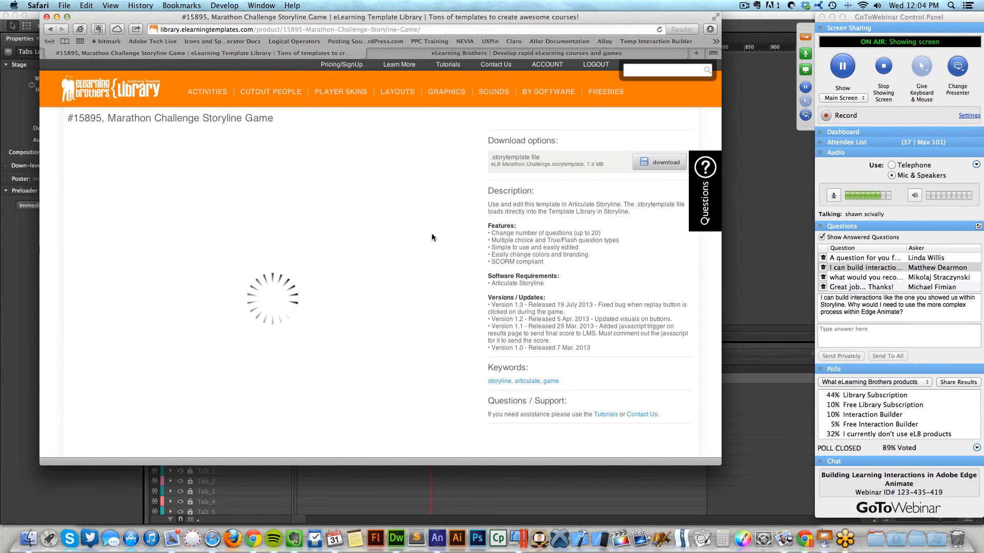
# Start the Marathon Challenge Storyline Game preview and answer Question 1 with B, continuing to the race map.
pyautogui.scroll(-3, 308, 308)
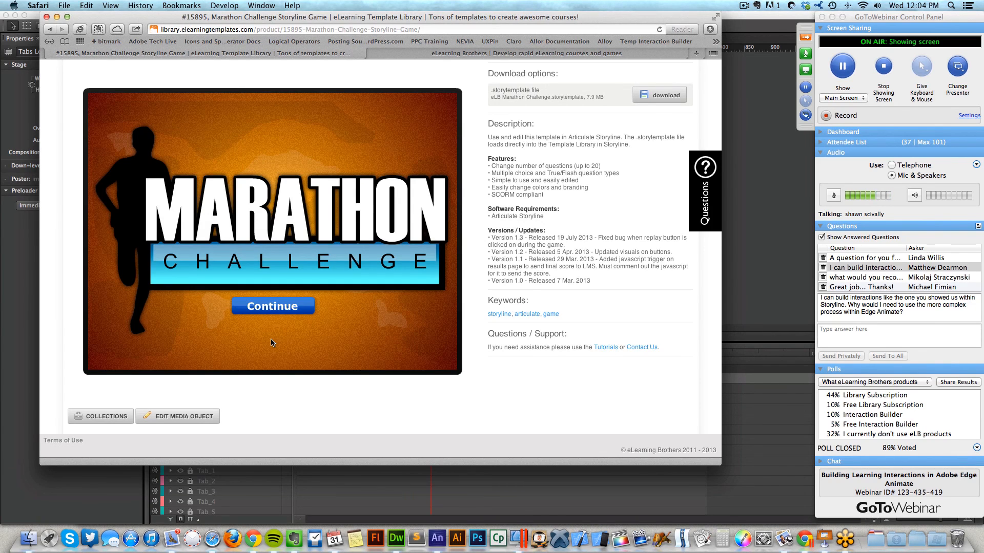
pyautogui.click(280, 306)
pyautogui.click(200, 210)
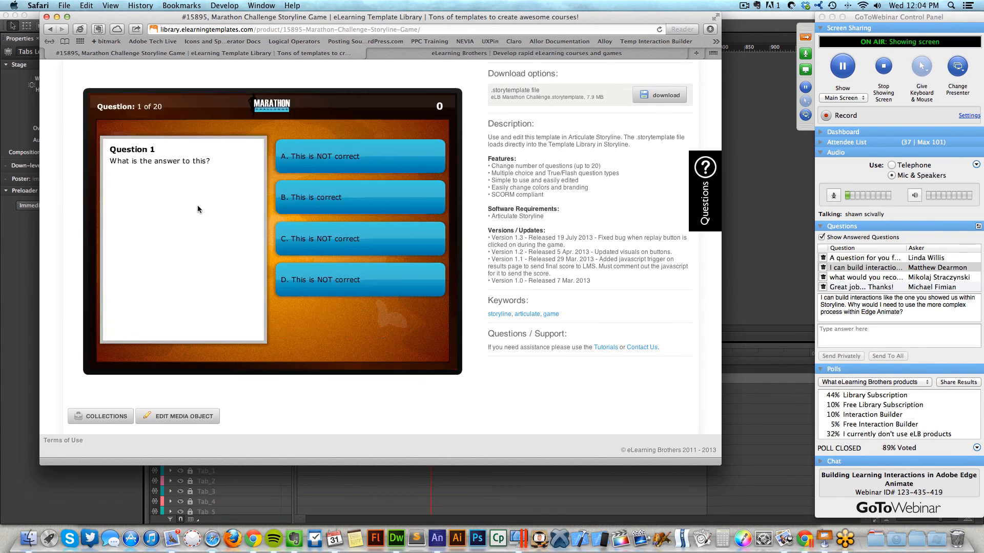
pyautogui.click(317, 200)
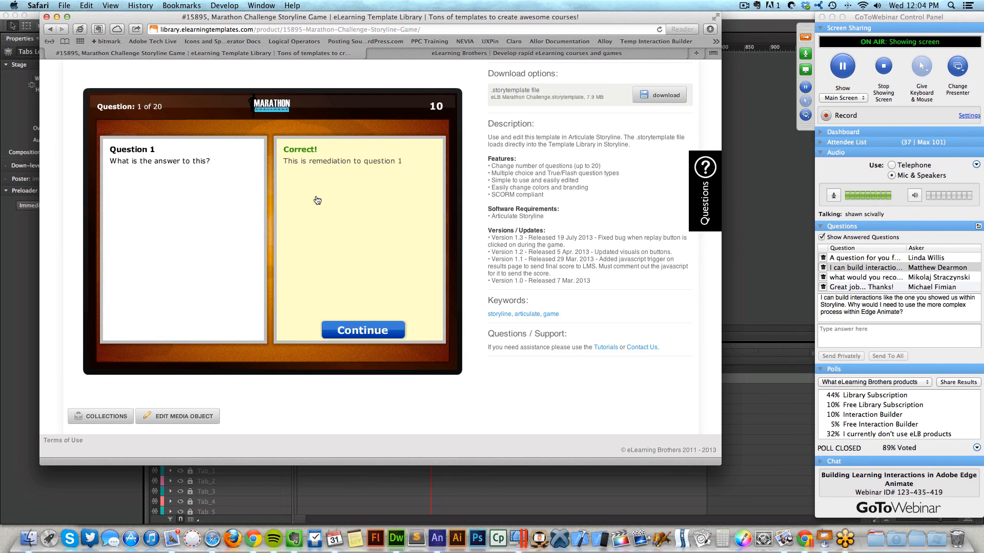
pyautogui.click(359, 331)
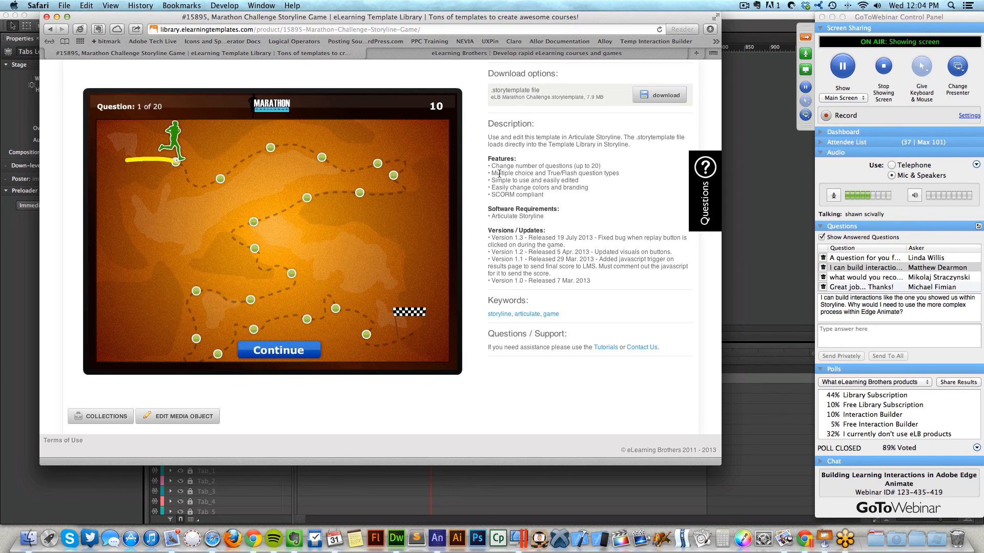
# Go back to the library listing, show the Edge Animate Games, and open Marathon: Edge Animate Game.
pyautogui.hscroll(-5, 499, 174)
pyautogui.hscroll(-5, 498, 174)
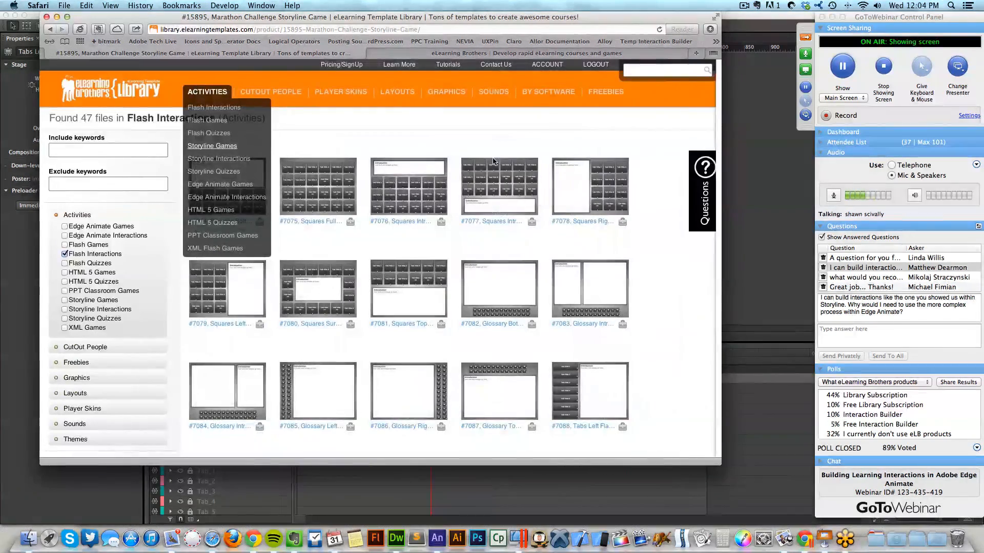
pyautogui.click(221, 185)
pyautogui.click(426, 187)
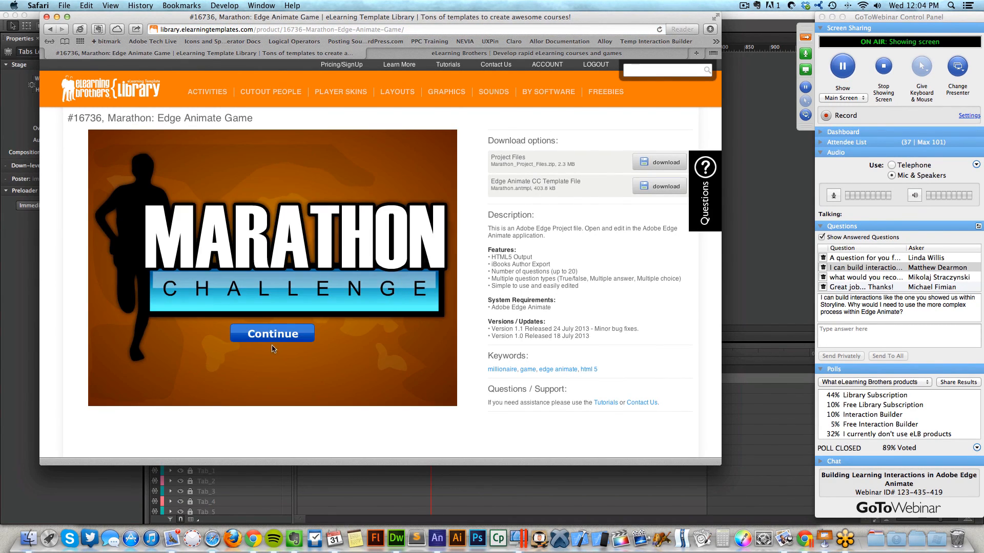
# Start the Marathon: Edge Animate Game preview and answer Question 1 with B, continuing to the race map.
pyautogui.click(274, 339)
pyautogui.click(175, 270)
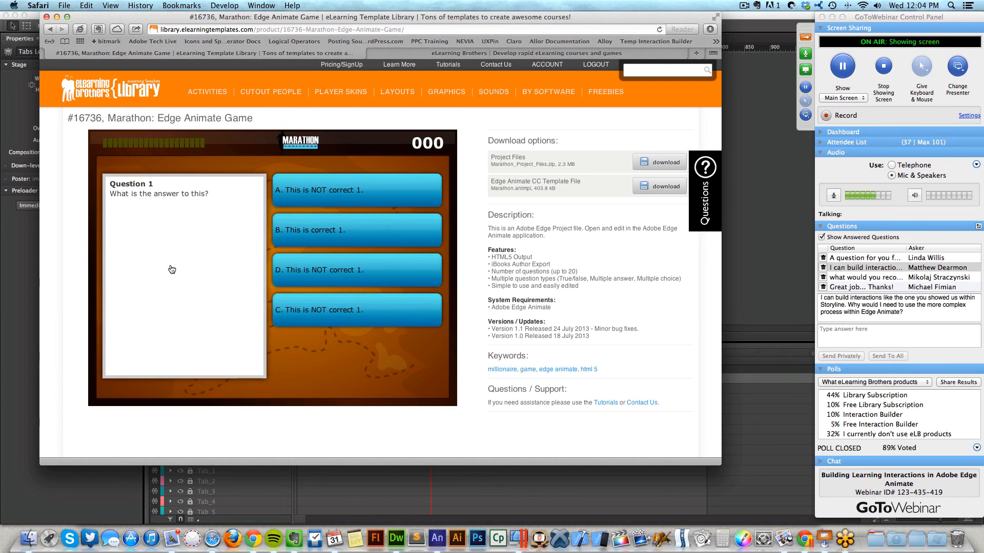
pyautogui.click(317, 239)
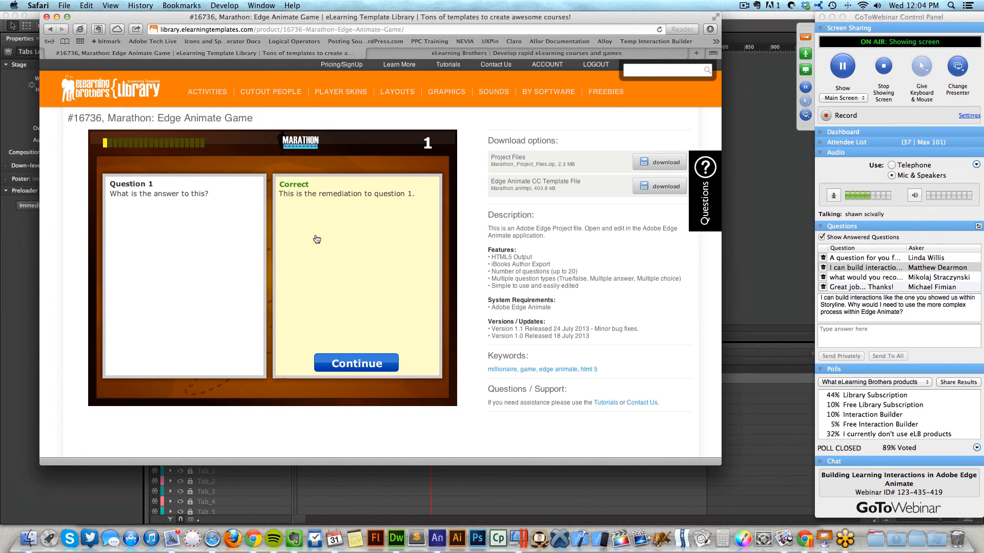
pyautogui.click(363, 363)
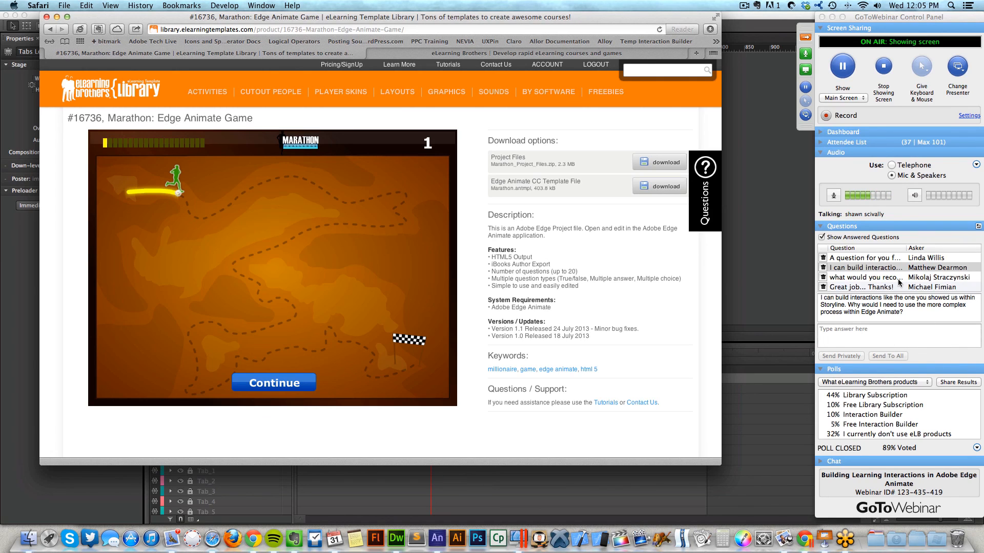
# Delete the question comparing Edge Animate with Storyline, read the one about dealing with IE6, and delete it too.
pyautogui.click(876, 270)
pyautogui.click(823, 268)
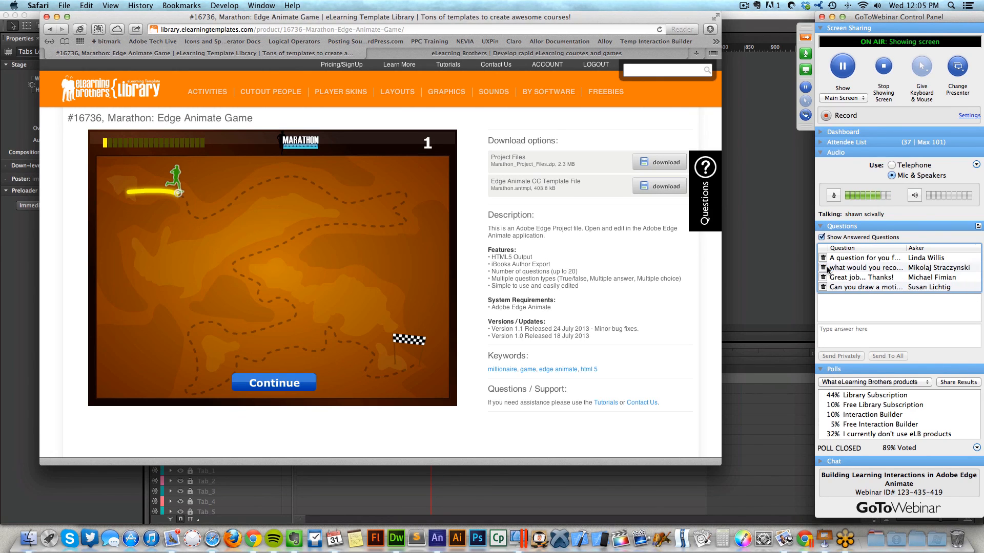
pyautogui.click(853, 266)
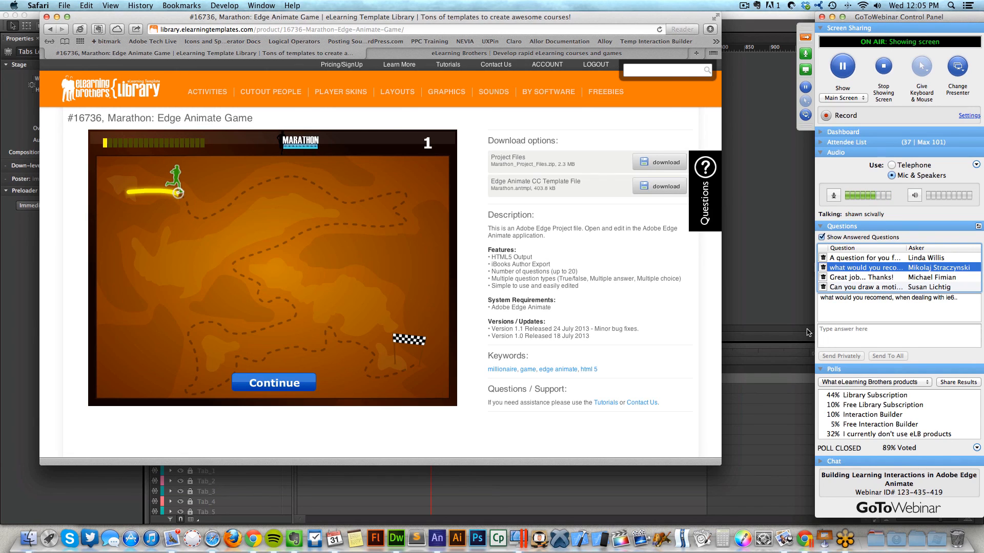
pyautogui.click(823, 268)
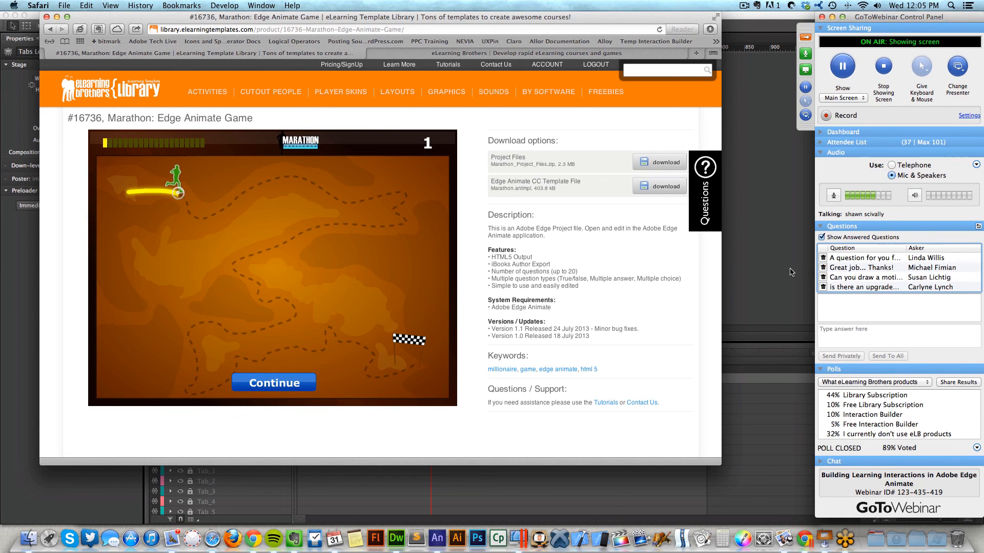
# Switch to Edge Animate, try Google Chrome Frame for IE 6, 7, and 8 with IFrame Prompt in the web publish settings, and cancel.
pyautogui.click(792, 272)
pyautogui.click(91, 5)
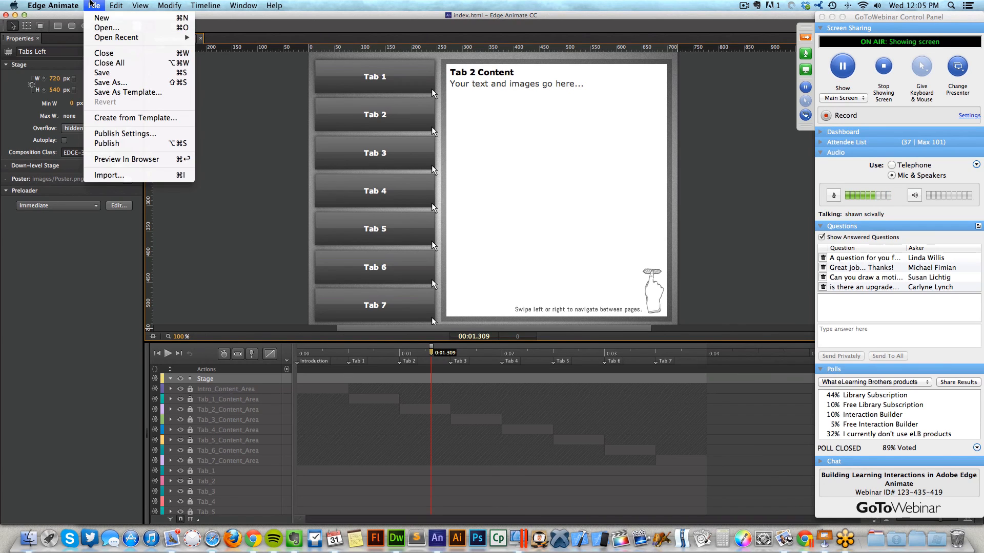
pyautogui.click(145, 136)
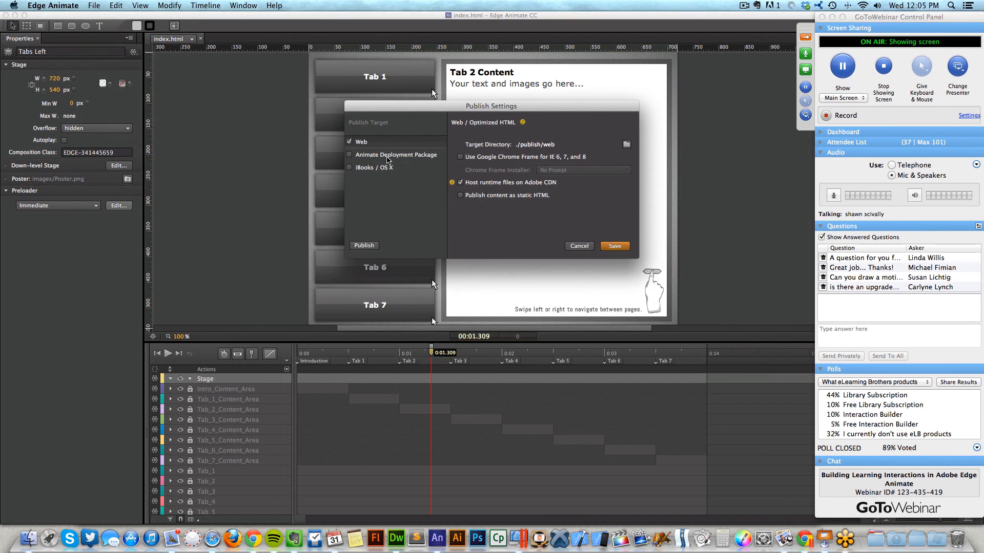
pyautogui.click(385, 155)
pyautogui.click(387, 145)
pyautogui.click(526, 159)
pyautogui.click(566, 171)
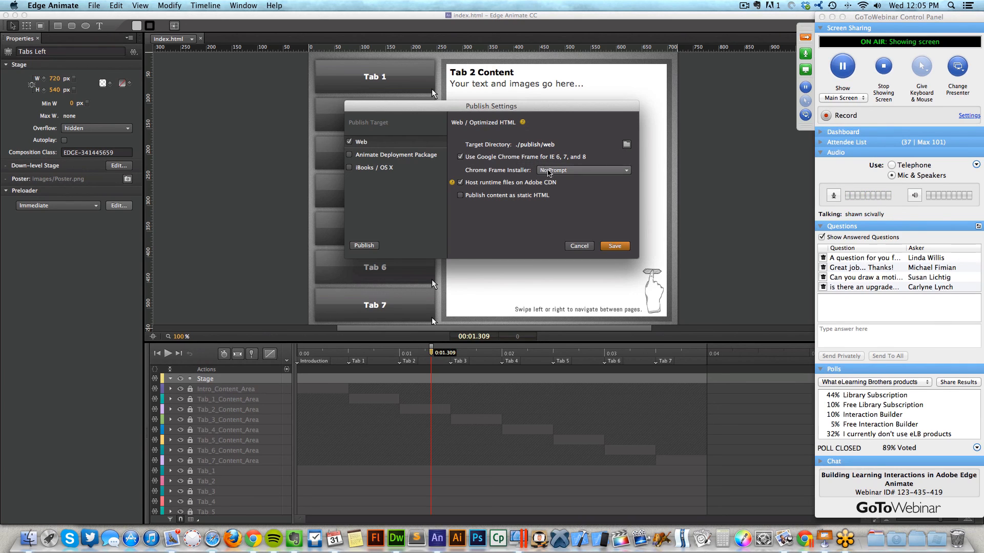
pyautogui.click(568, 189)
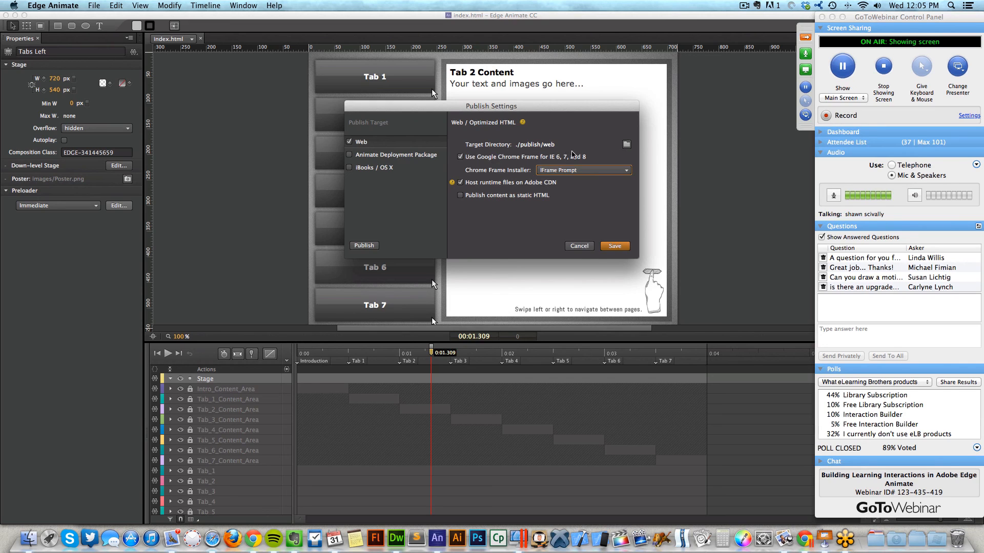
pyautogui.click(555, 159)
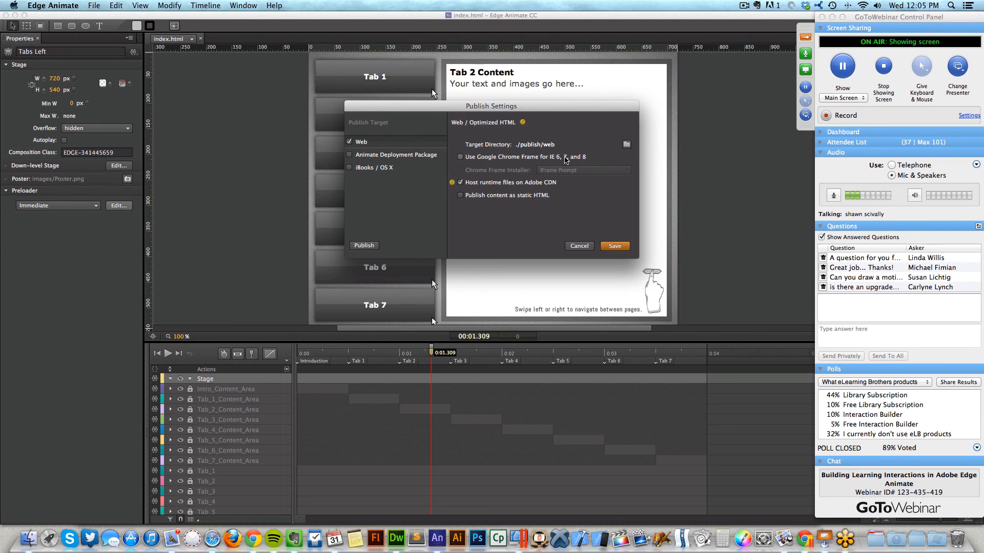
pyautogui.click(553, 159)
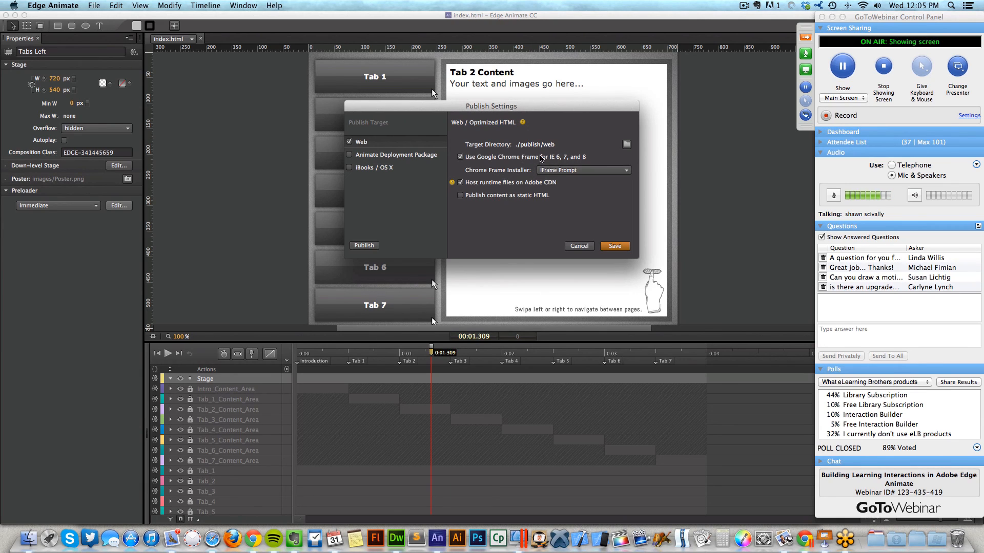
pyautogui.click(581, 248)
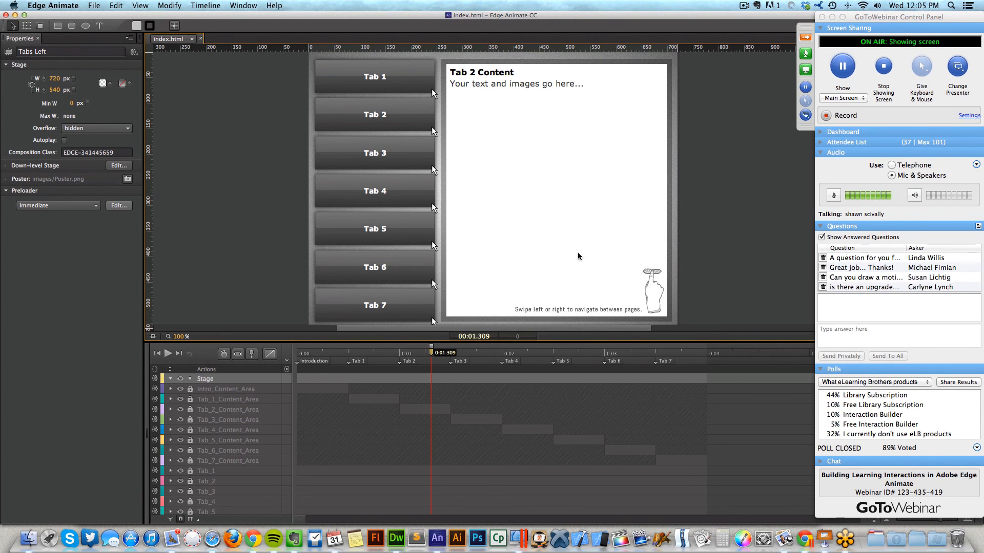
# Open the Tabs Left project's down-level stage for editing and return to the main stage.
pyautogui.click(121, 165)
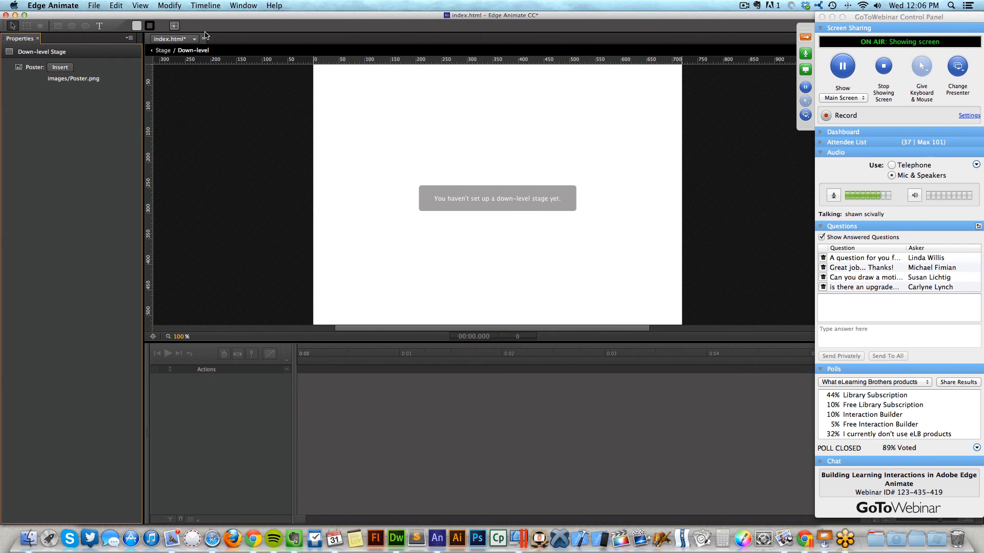
pyautogui.click(568, 201)
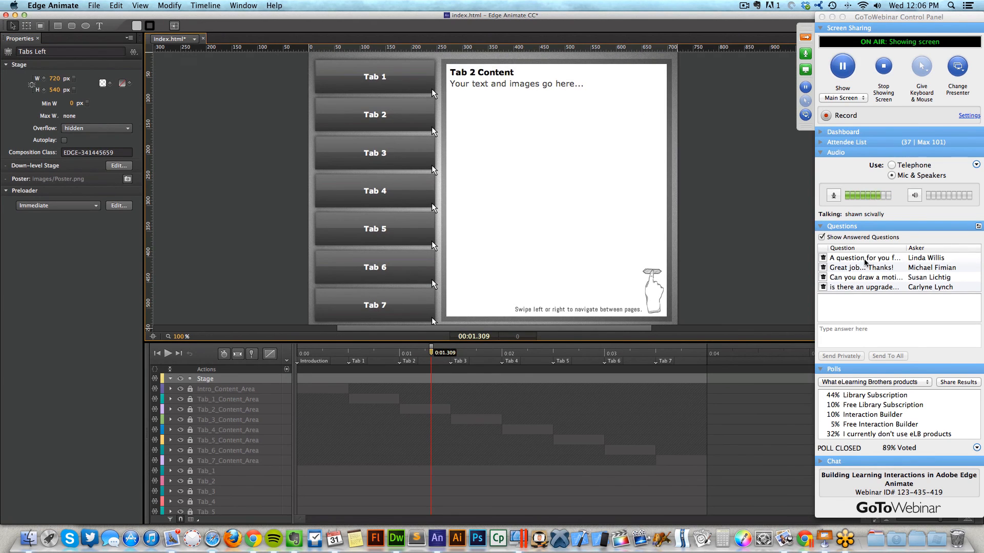
# View the first webinar question, delete the "Great job... Thanks!" message, and read the question about drawing a motion path.
pyautogui.click(865, 259)
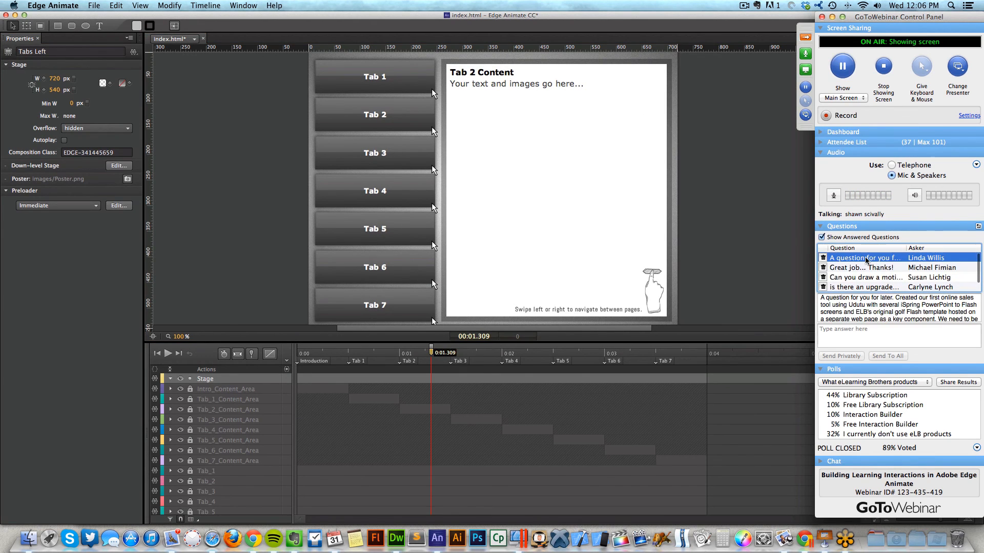
pyautogui.click(837, 269)
pyautogui.click(823, 269)
pyautogui.click(844, 269)
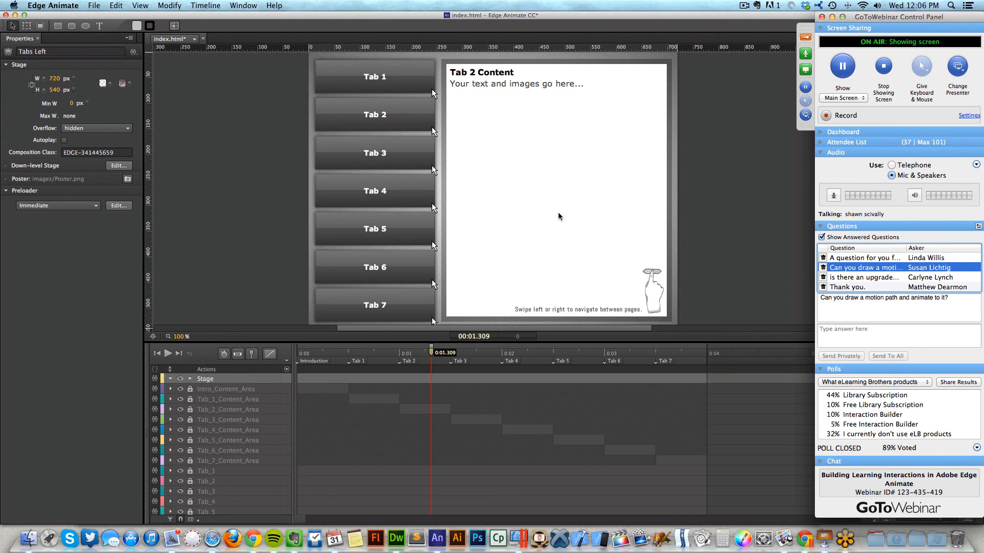
# Switch through the open compositions to index.html with the Question_01 symbol and set the RoundRect's transition mode to Motion Paths.
pyautogui.click(182, 92)
pyautogui.click(189, 40)
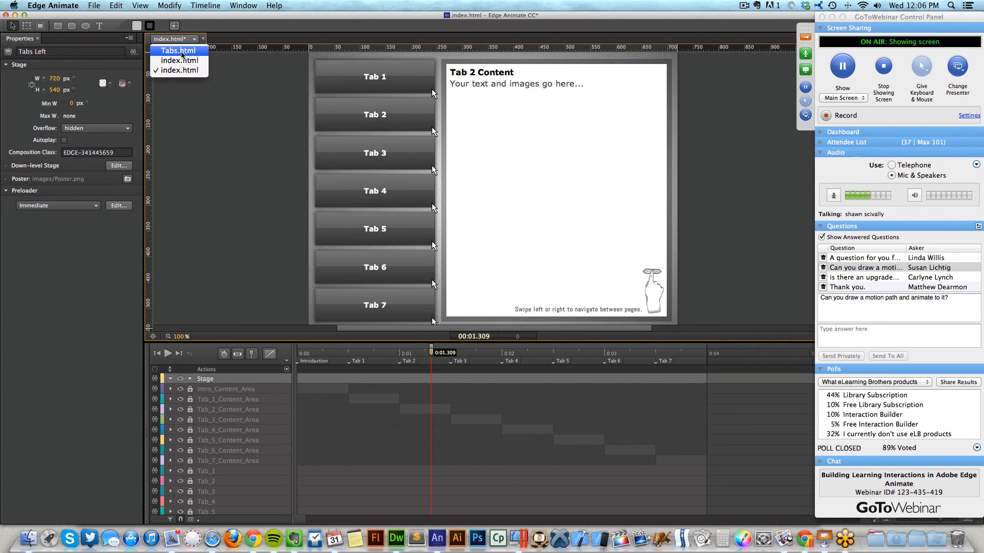
pyautogui.click(179, 60)
pyautogui.click(185, 39)
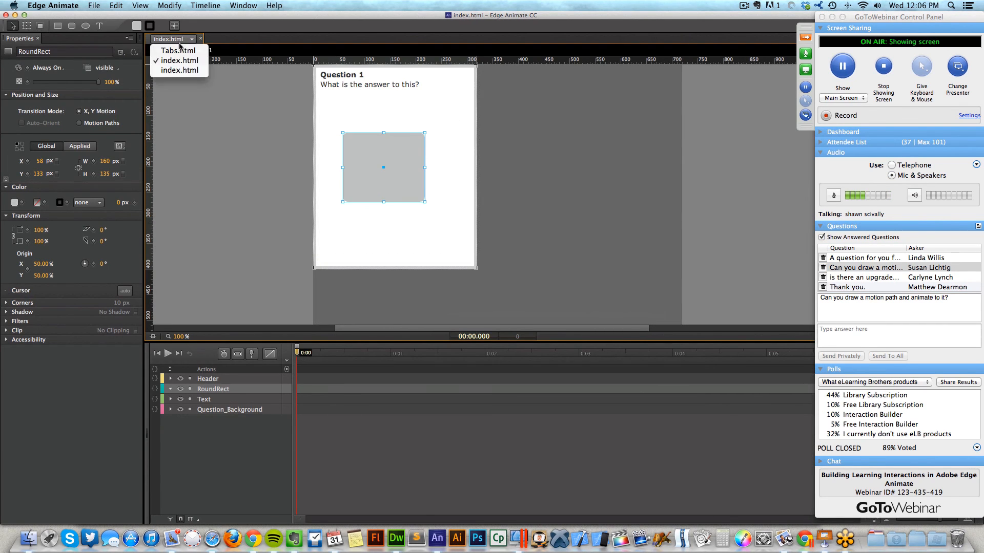
pyautogui.click(177, 50)
pyautogui.click(189, 40)
pyautogui.click(182, 70)
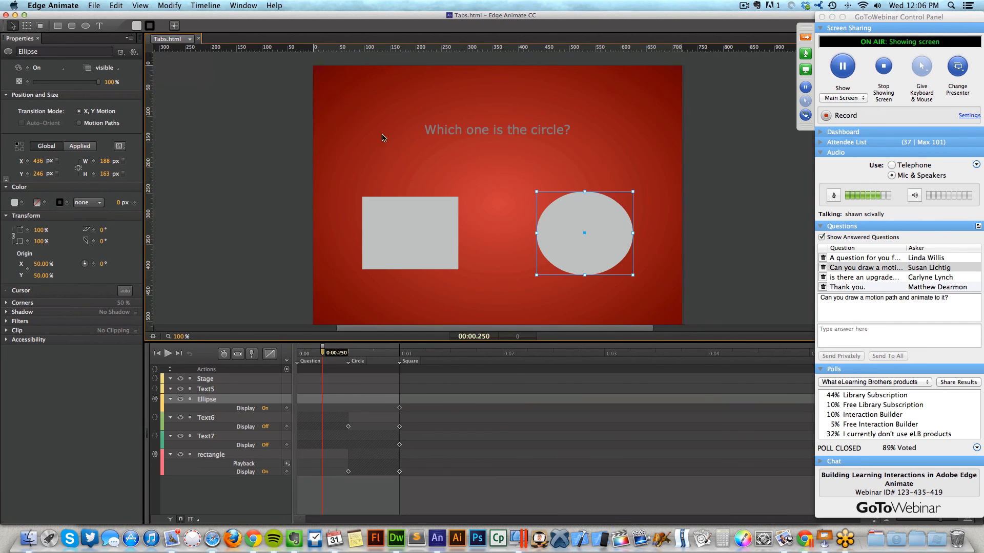
pyautogui.click(187, 39)
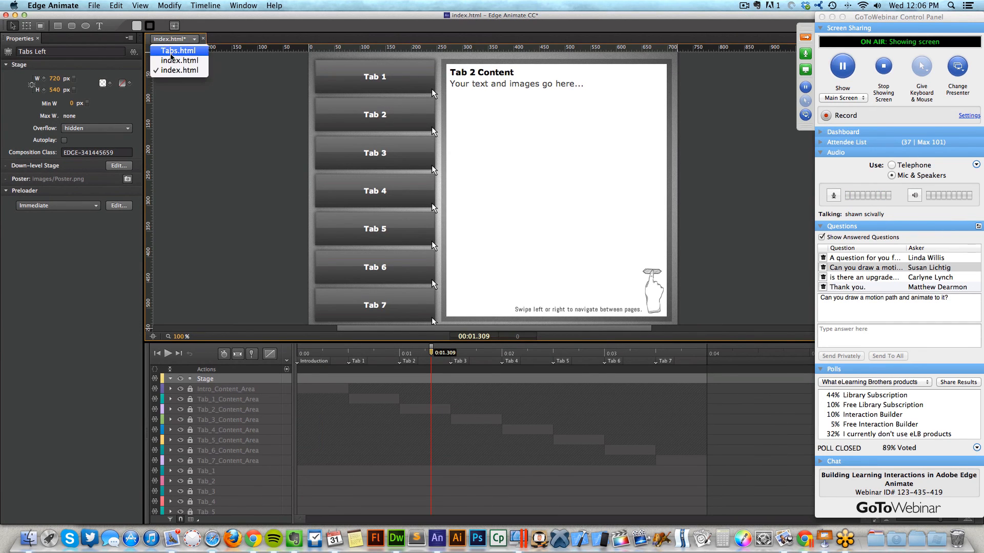
pyautogui.click(174, 60)
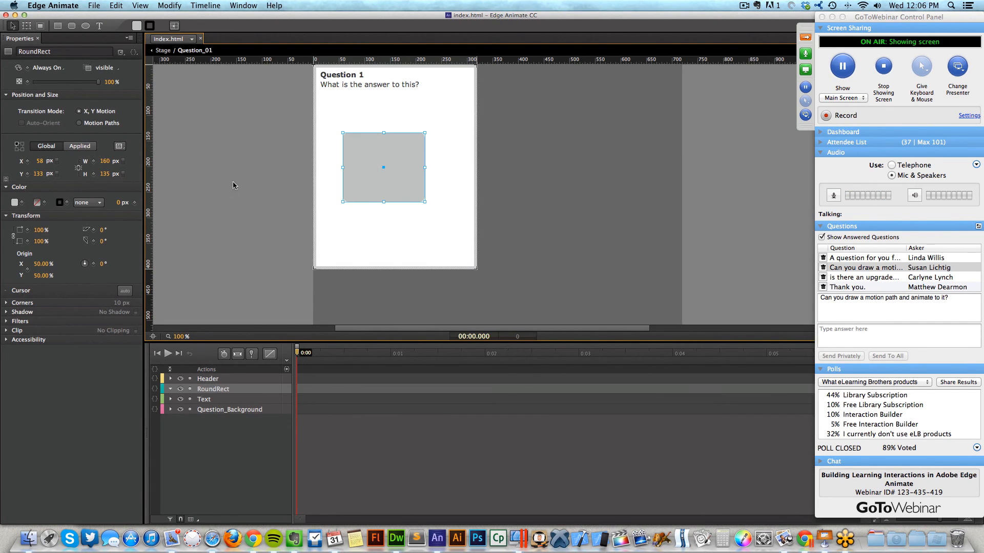
pyautogui.click(96, 126)
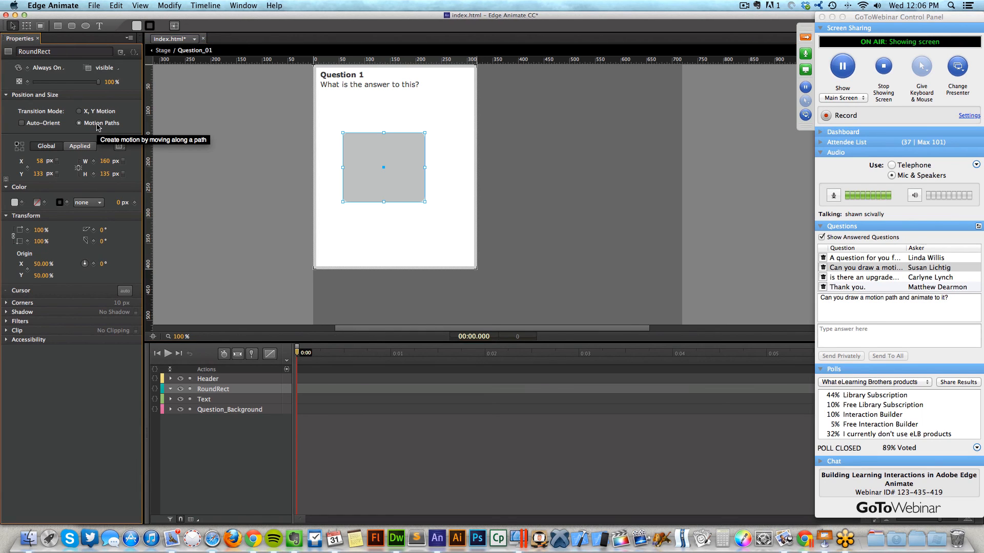
# Move the RoundRect beyond the question card and animate its location along a motion path with keyframes up to 0:00.645.
pyautogui.moveTo(384, 176); pyautogui.dragTo(556, 162)
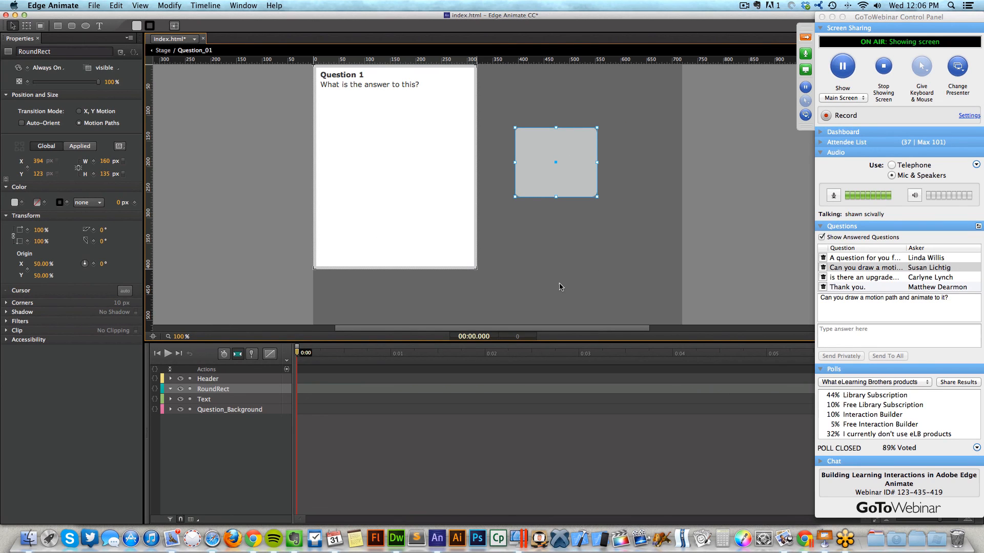
pyautogui.click(224, 353)
pyautogui.moveTo(572, 153); pyautogui.dragTo(619, 171)
pyautogui.click(325, 353)
pyautogui.click(357, 353)
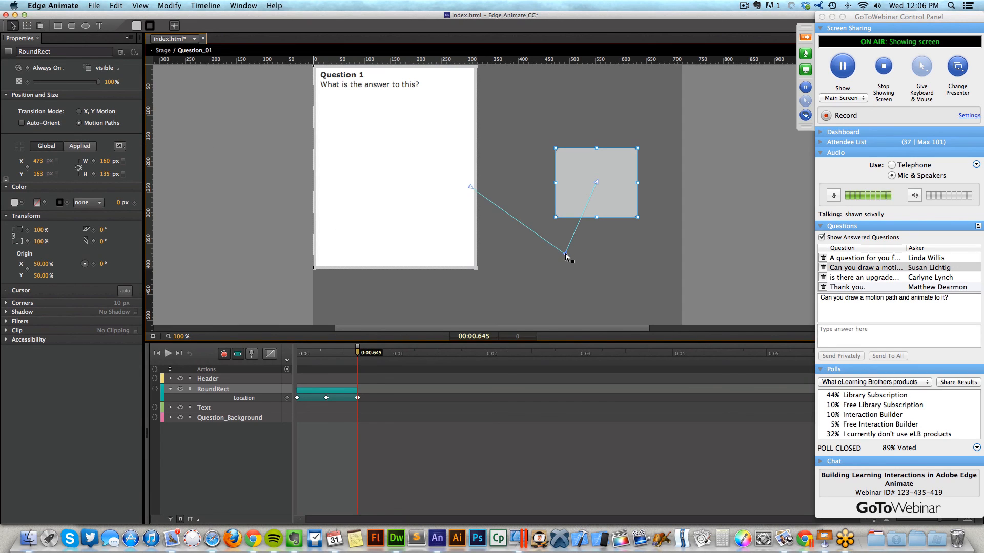
# Reshape the RoundRect's motion path by moving its corner point below the rectangle and its far end onto the question card.
pyautogui.moveTo(557, 254); pyautogui.dragTo(577, 301)
pyautogui.moveTo(470, 188); pyautogui.dragTo(459, 163)
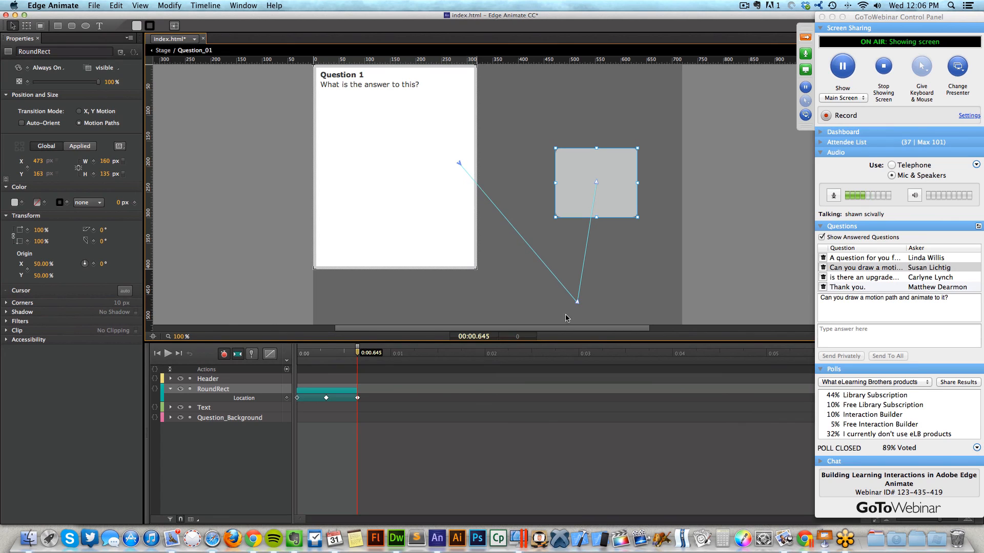
pyautogui.moveTo(578, 302); pyautogui.dragTo(529, 257)
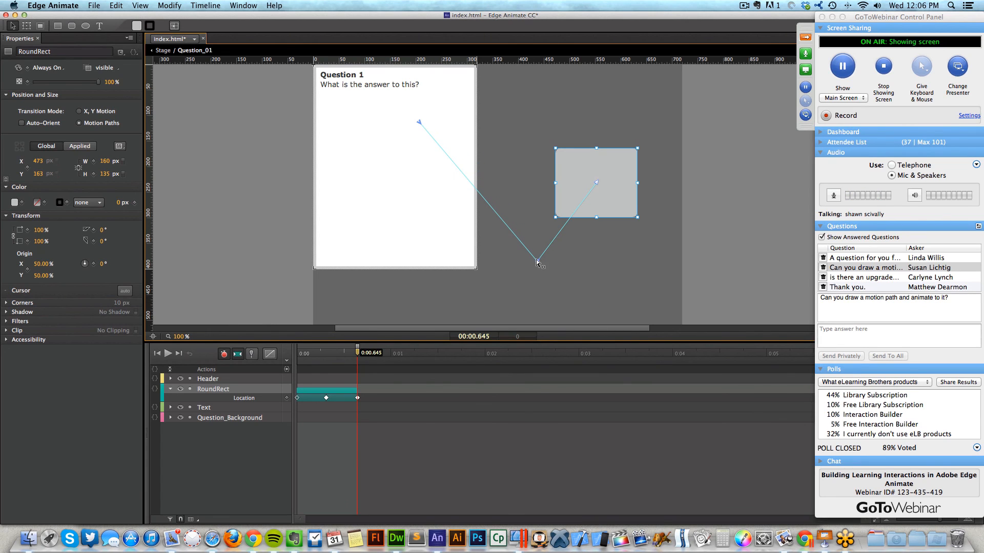
# Delete the webinar questions about the motion path and the upgrade path from Flash, plus the "Thank you." message.
pyautogui.click(886, 269)
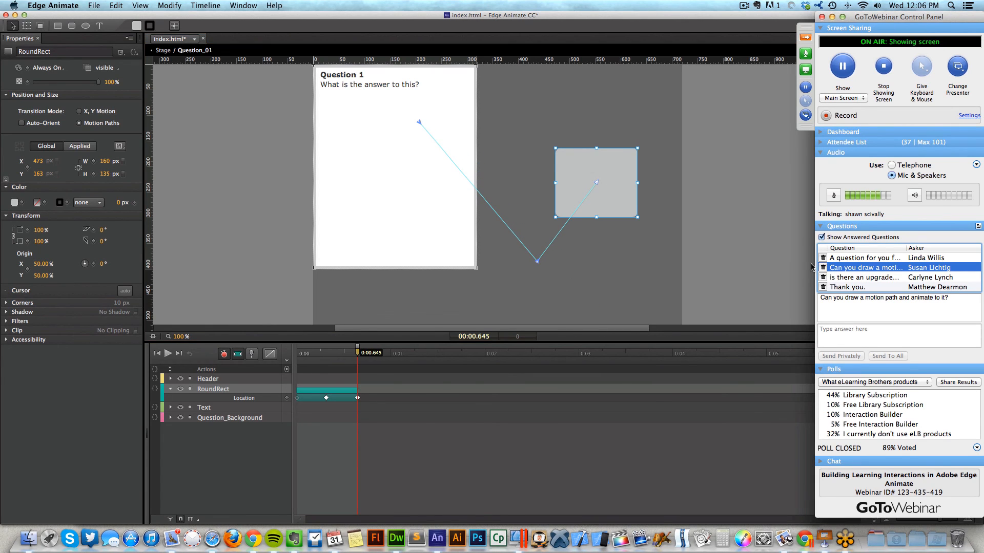
pyautogui.click(823, 267)
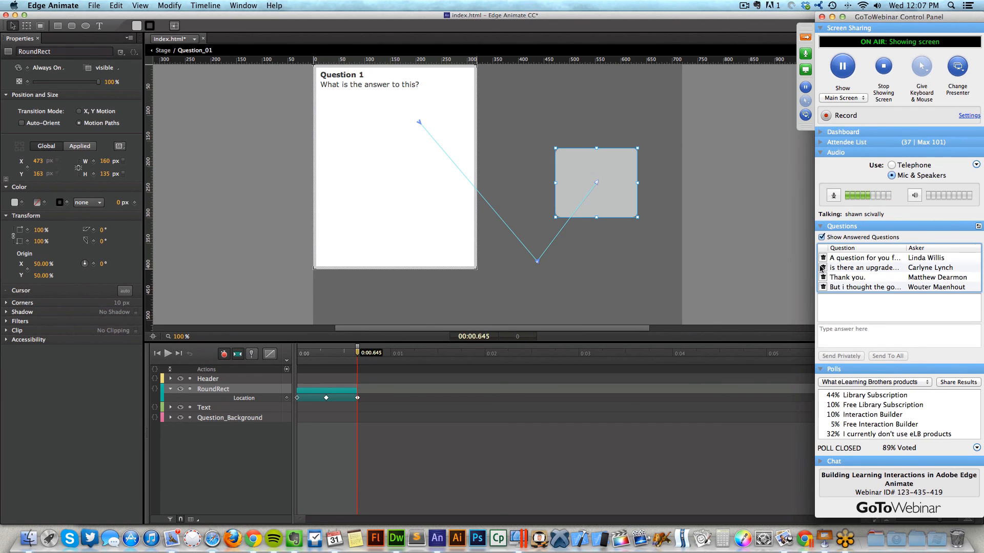
pyautogui.click(848, 268)
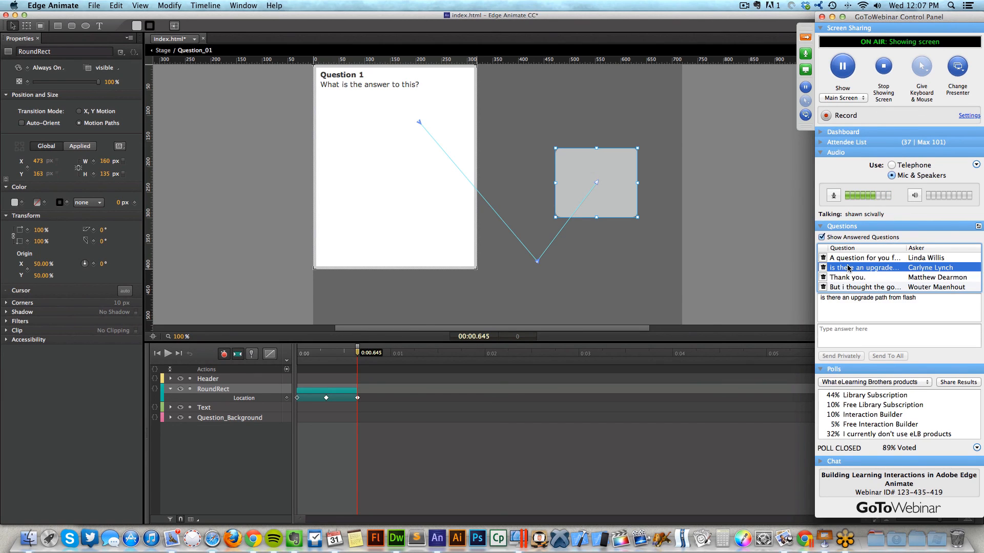
pyautogui.click(820, 267)
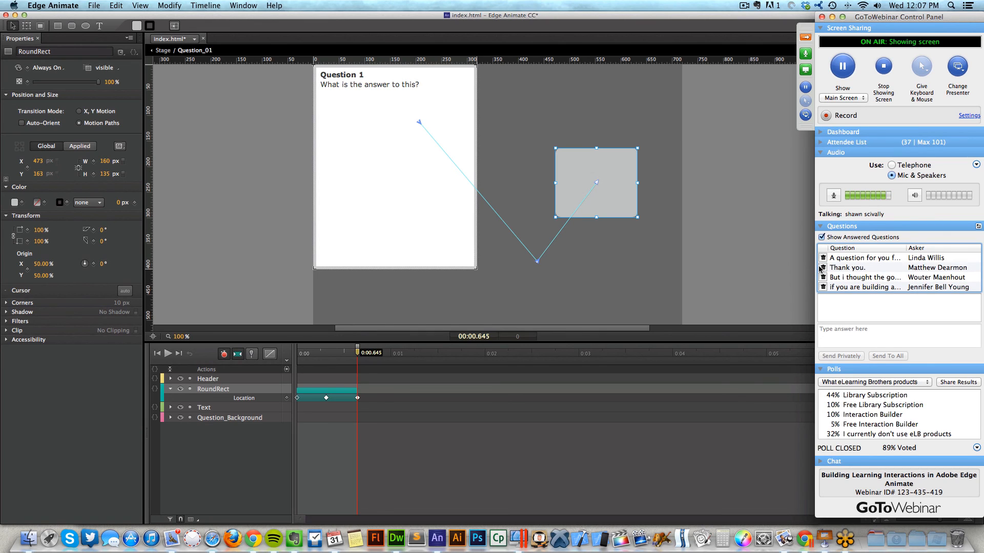
pyautogui.click(822, 267)
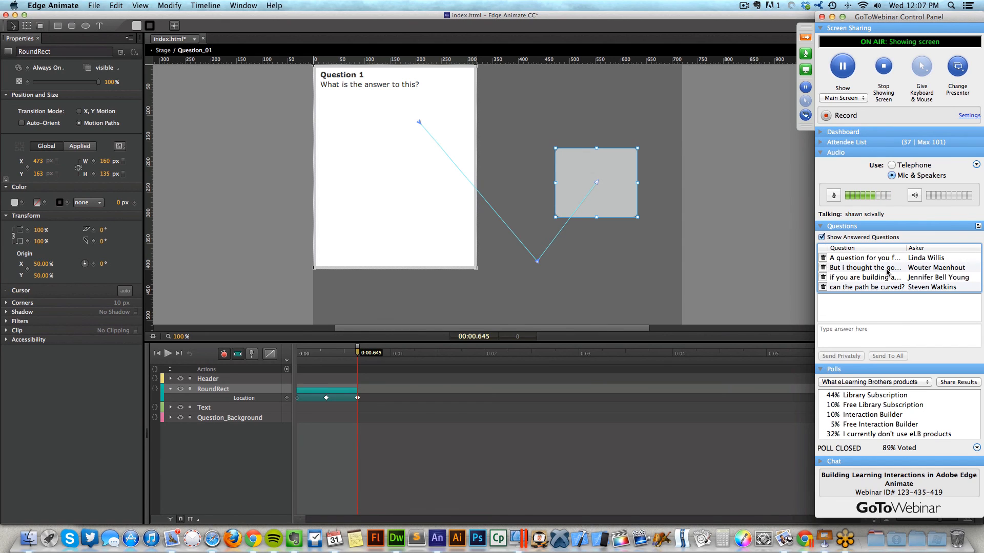
# Read and delete the webinar questions about Google Chrome Frame support and LMS tracking of test questions.
pyautogui.click(841, 267)
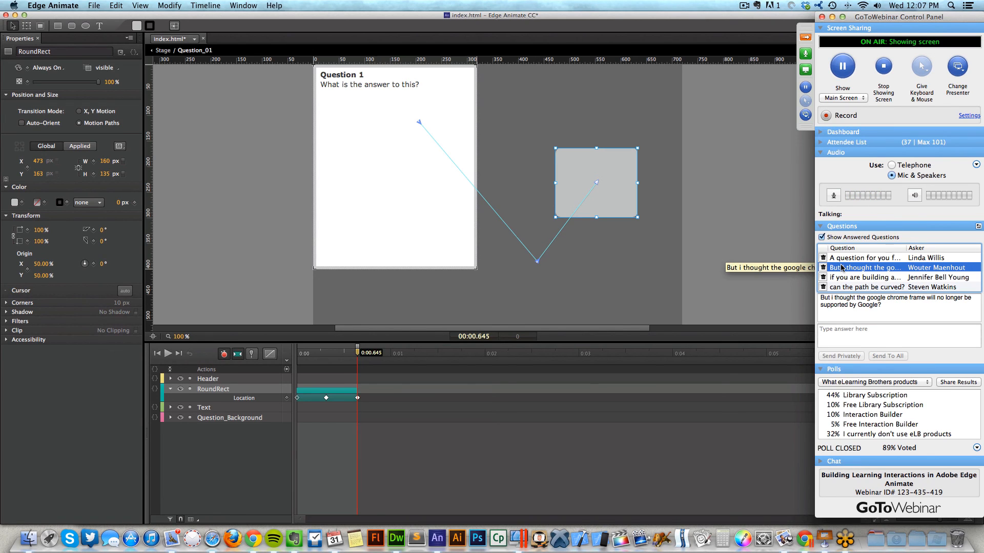
pyautogui.click(873, 298)
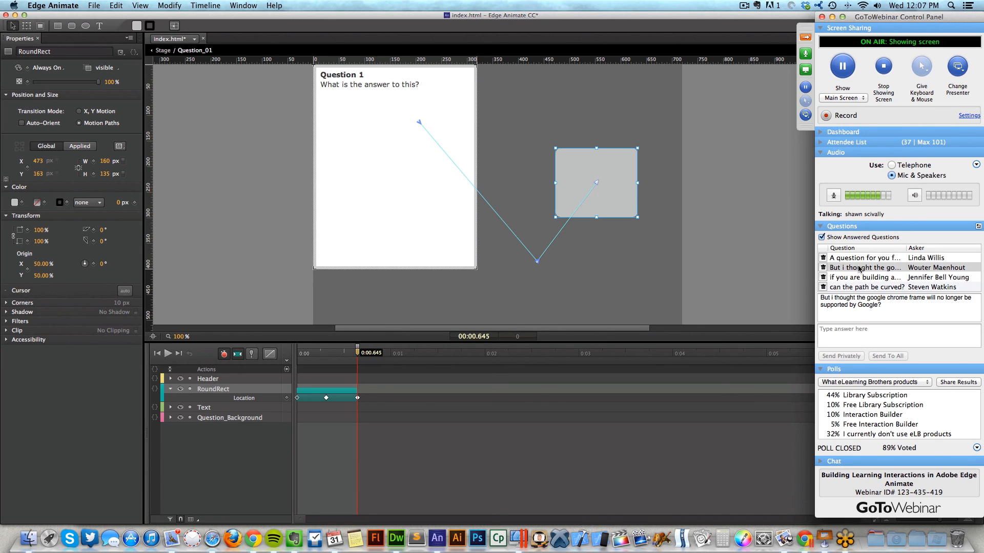
pyautogui.click(859, 267)
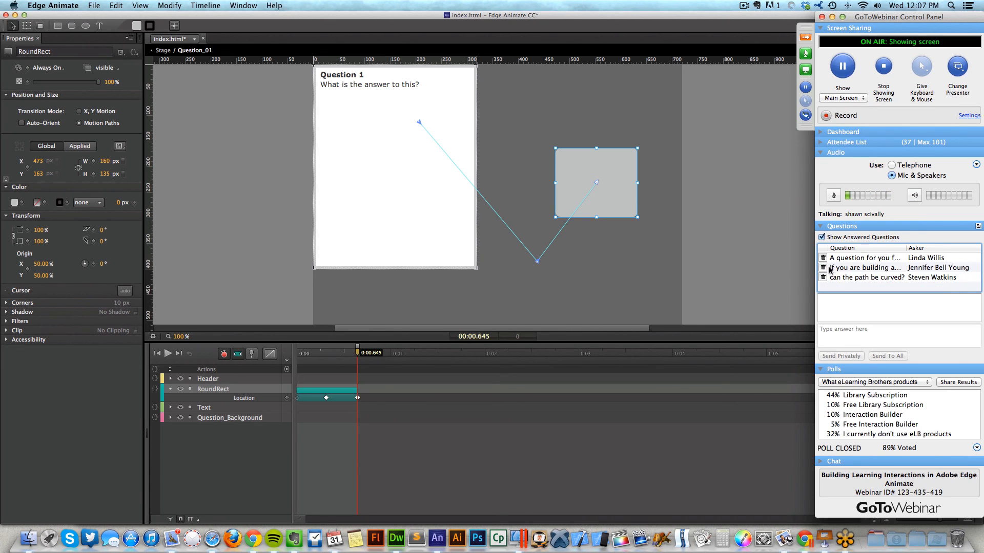
pyautogui.click(823, 267)
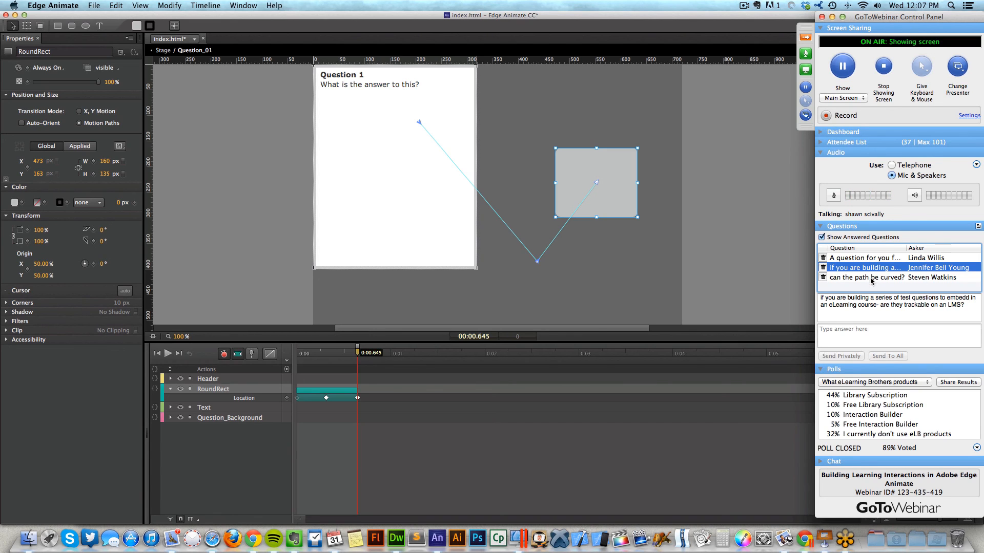
pyautogui.click(824, 268)
# View the question "can the path be curved?" and bend the RoundRect's motion path into a curve using additional anchor points.
pyautogui.click(861, 269)
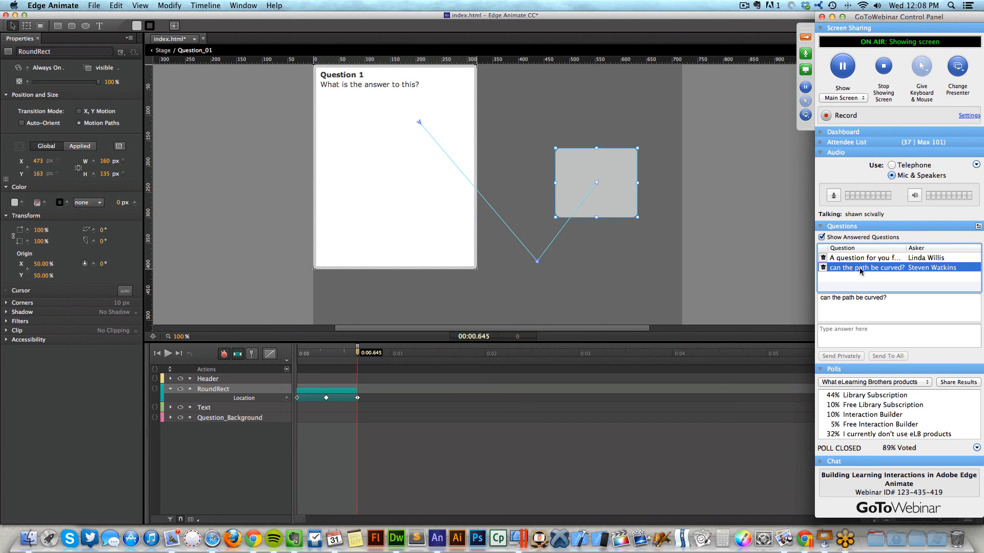
pyautogui.click(539, 260)
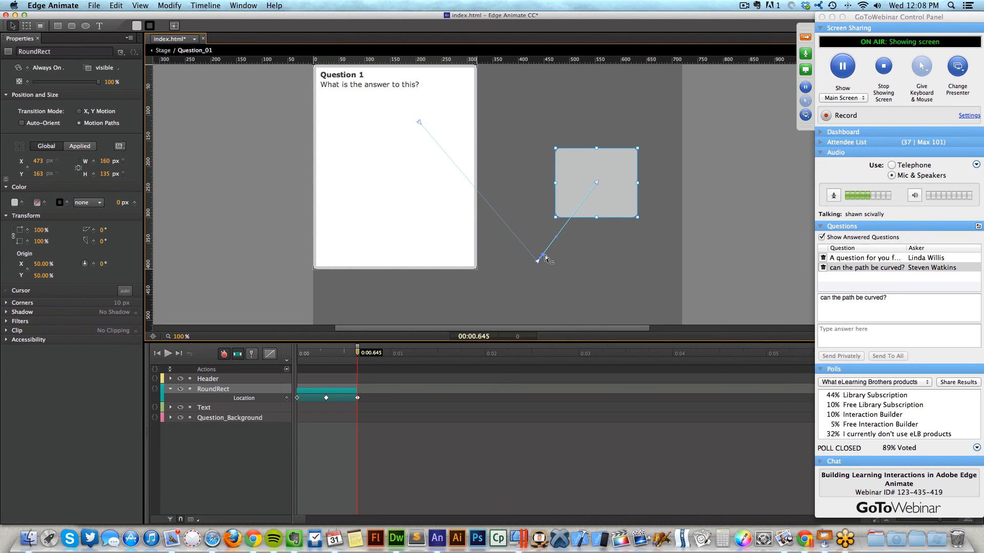
pyautogui.moveTo(545, 255); pyautogui.dragTo(616, 272)
pyautogui.moveTo(477, 190); pyautogui.dragTo(428, 241)
pyautogui.moveTo(459, 275)
pyautogui.mouseDown()
pyautogui.moveTo(472, 265)
pyautogui.moveTo(472, 277)
pyautogui.moveTo(426, 285)
pyautogui.moveTo(456, 275)
pyautogui.mouseUp()
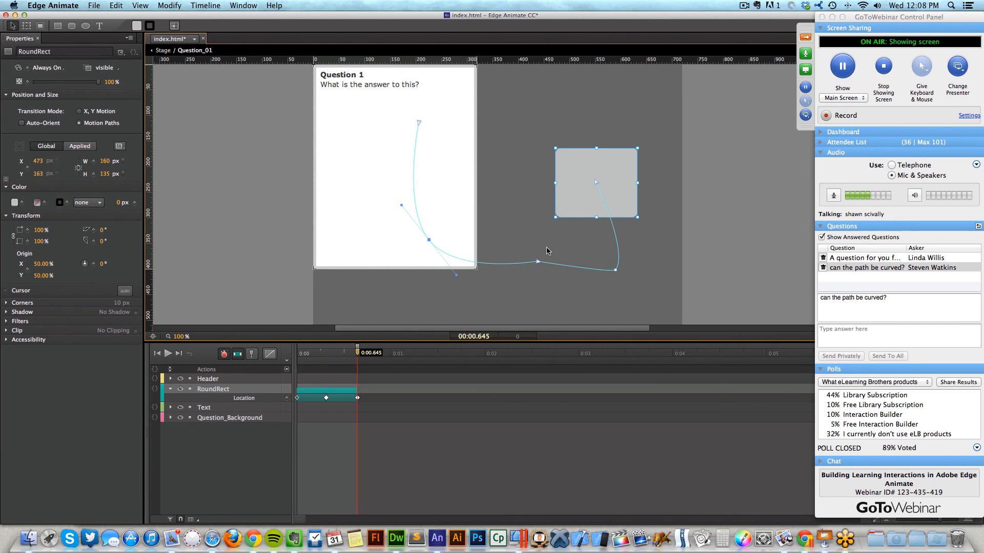
pyautogui.moveTo(538, 262); pyautogui.dragTo(538, 288)
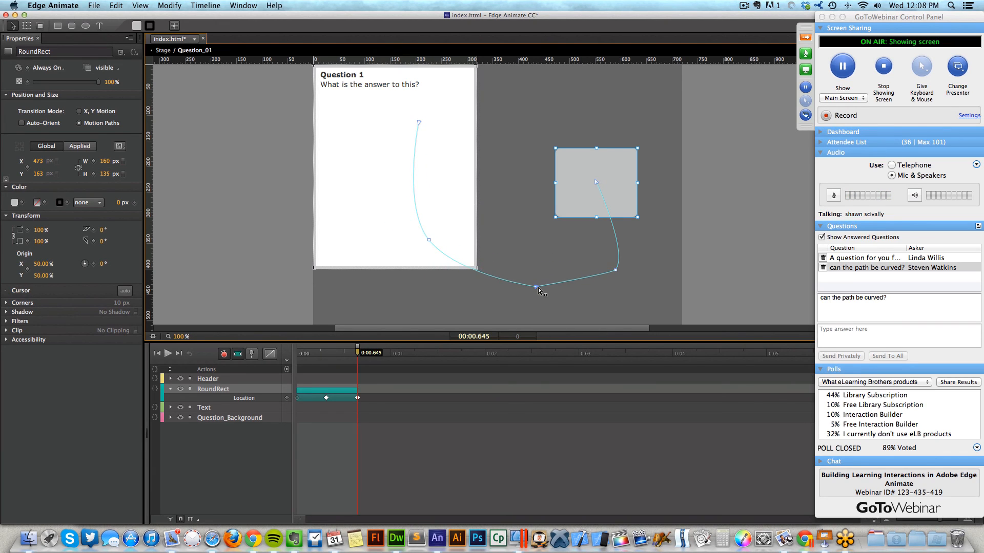
# Delete the "can the path be curved?" question and view the remaining question about Edge Animate for mobile access.
pyautogui.click(871, 267)
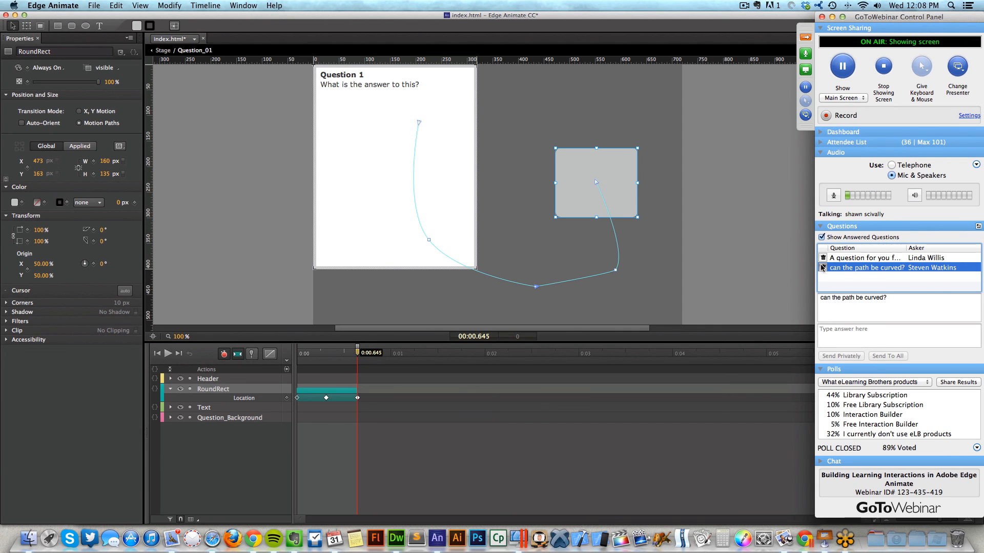
pyautogui.click(823, 267)
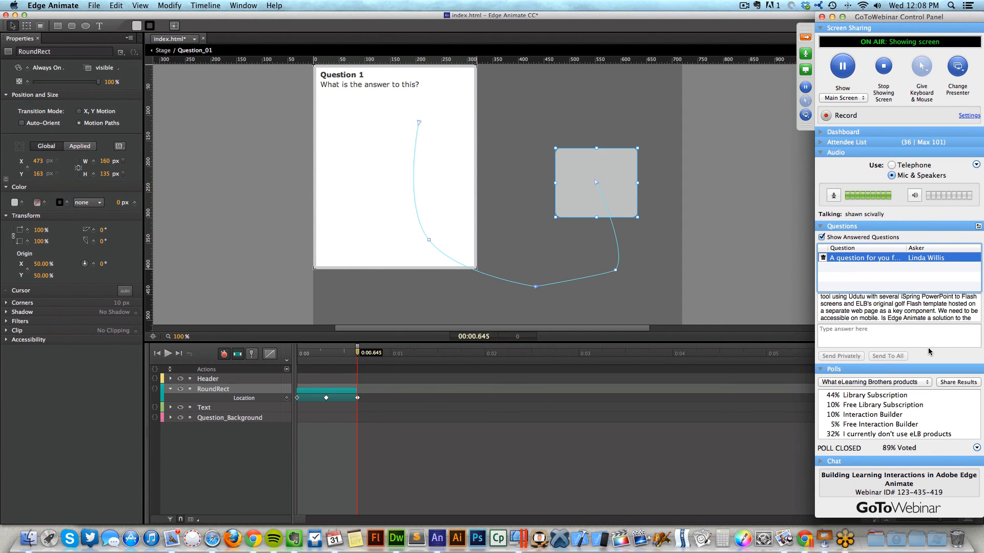